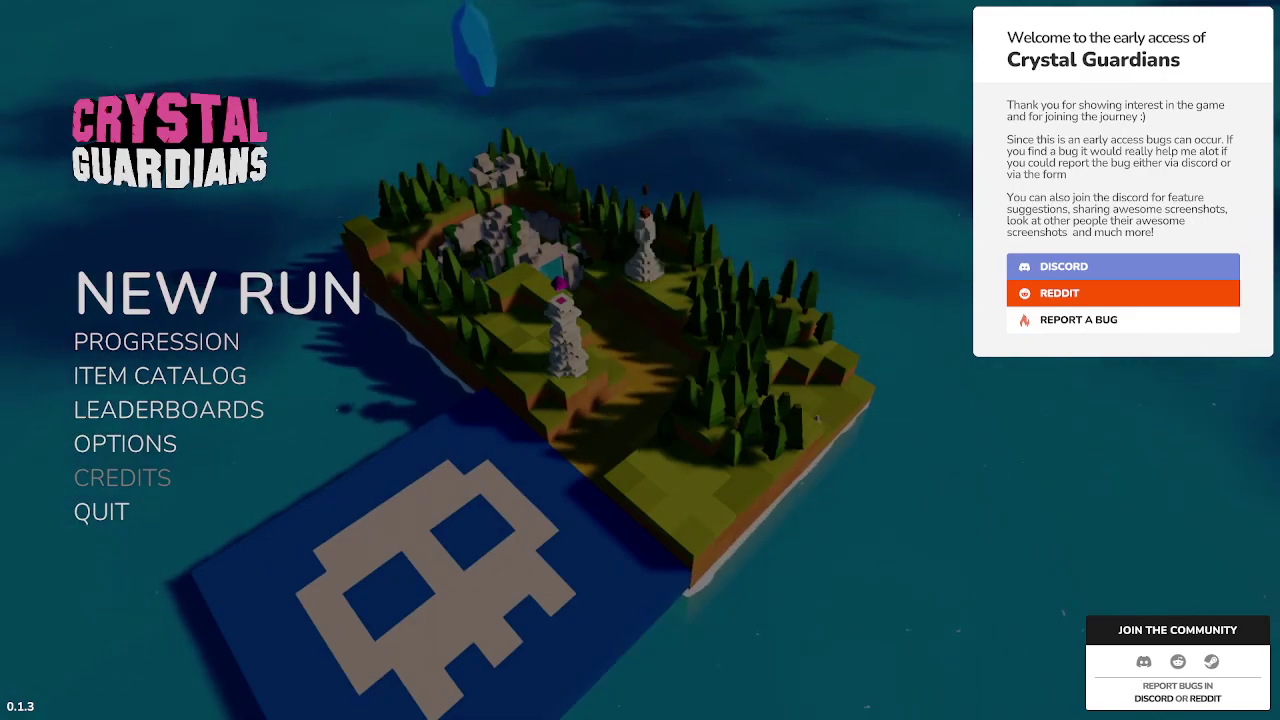
Start a new run from the main menu on the Normal Mode level.
left_click(197, 296)
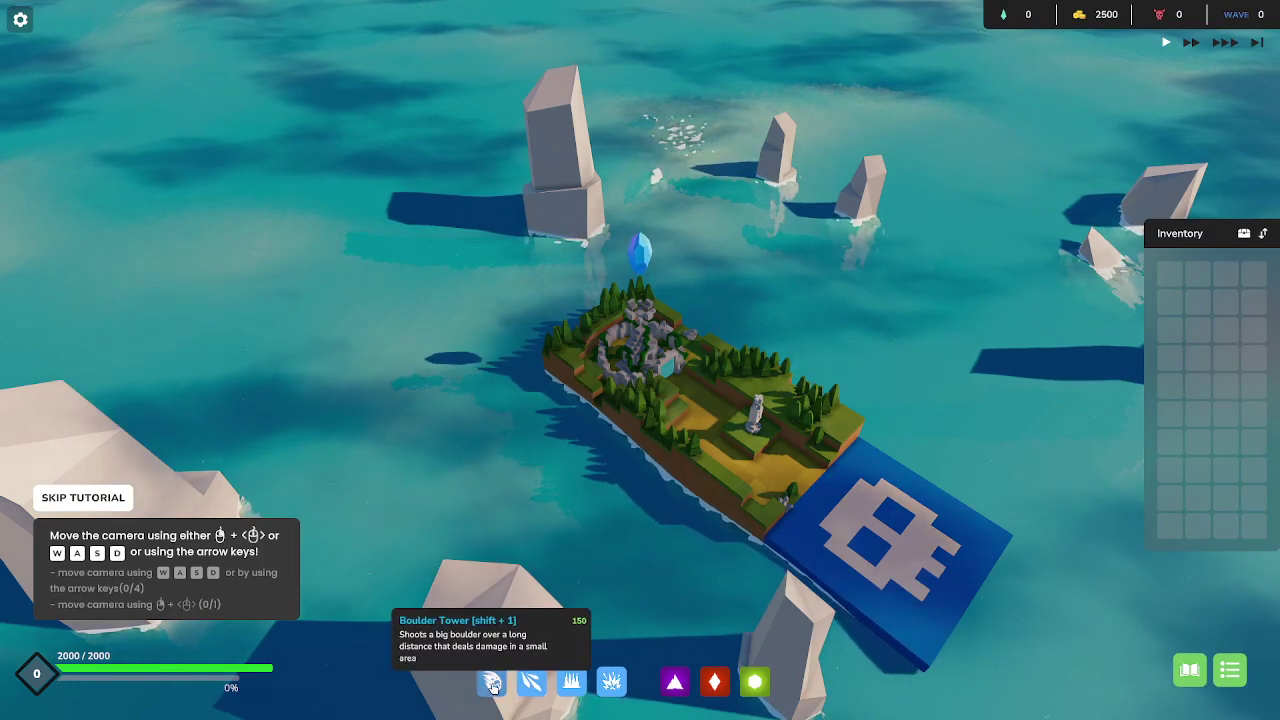
Place the first tower on the island and start wave 1.
left_click(533, 682)
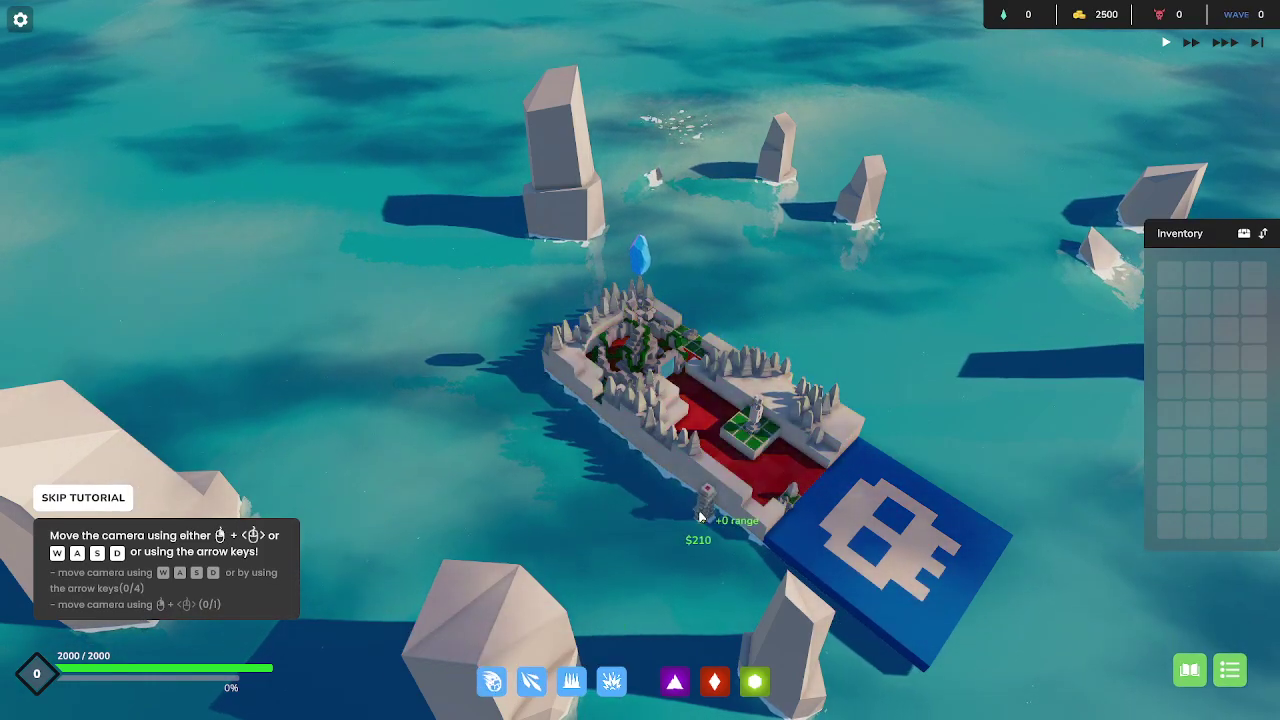
left_click(783, 407)
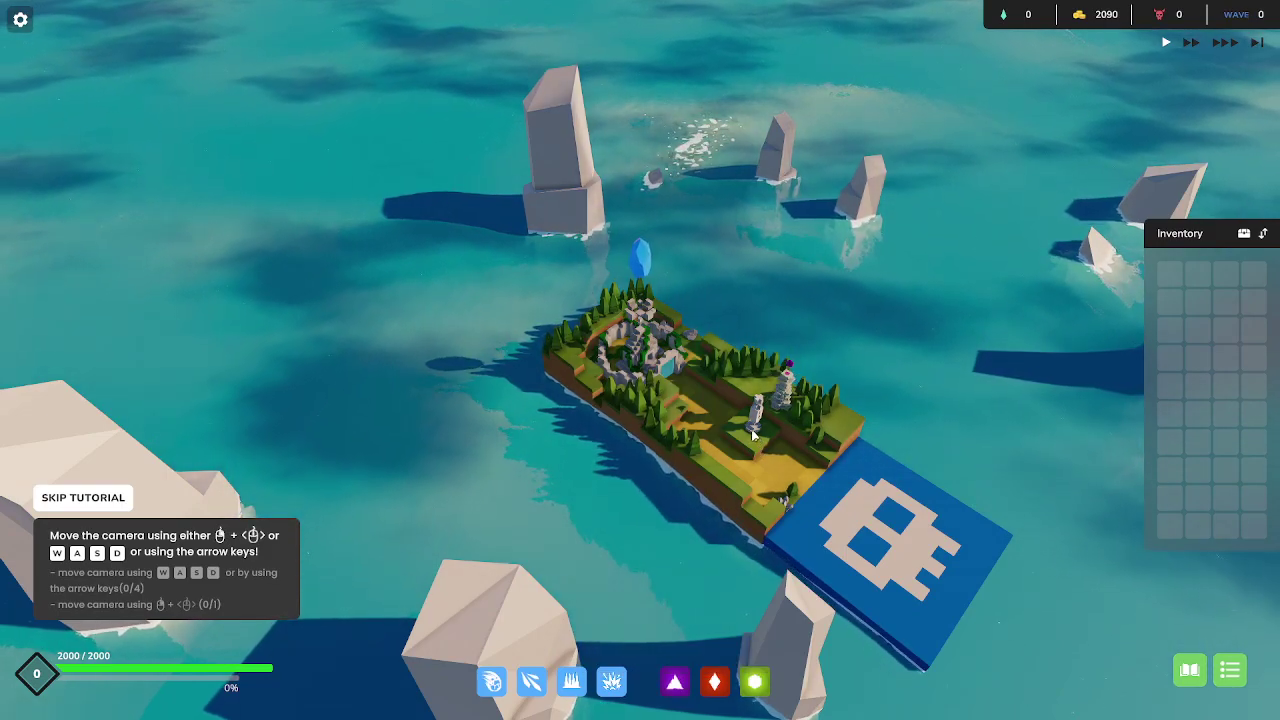
left_click(857, 523)
Pan and turn the camera with WASD and E to finish the movement tutorial.
key("s")
key("d")
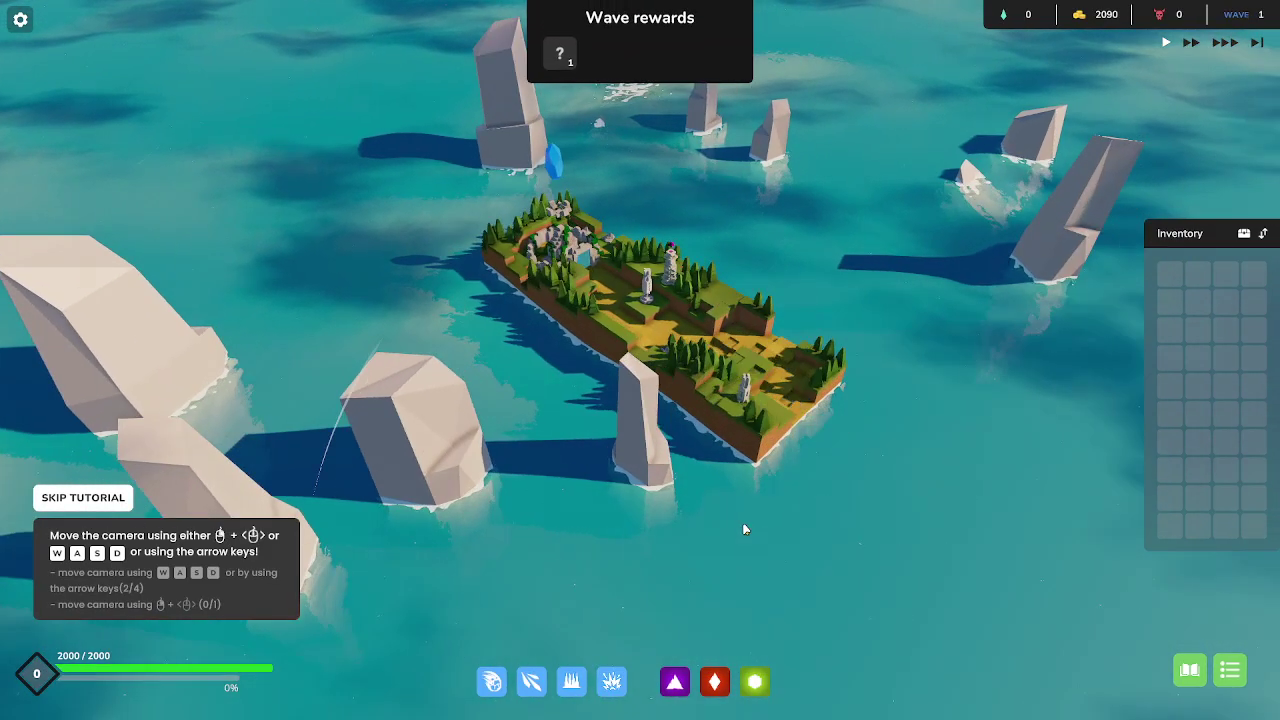
key("w")
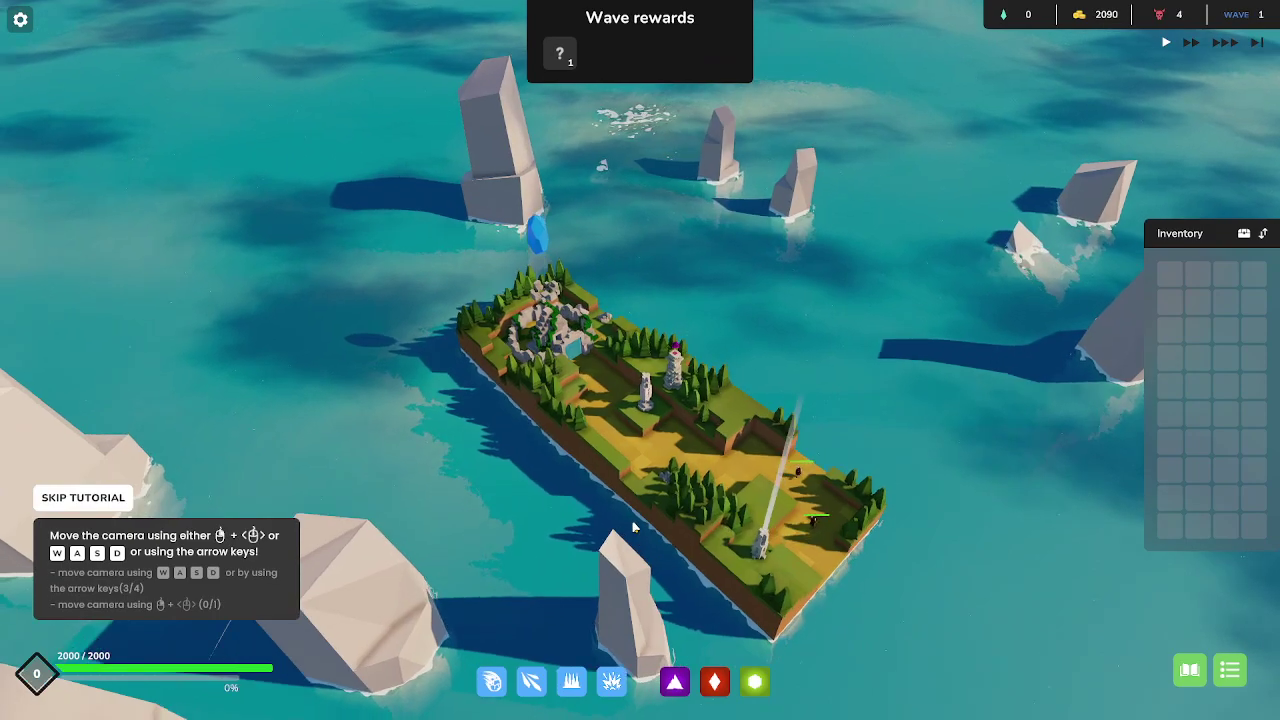
key("e")
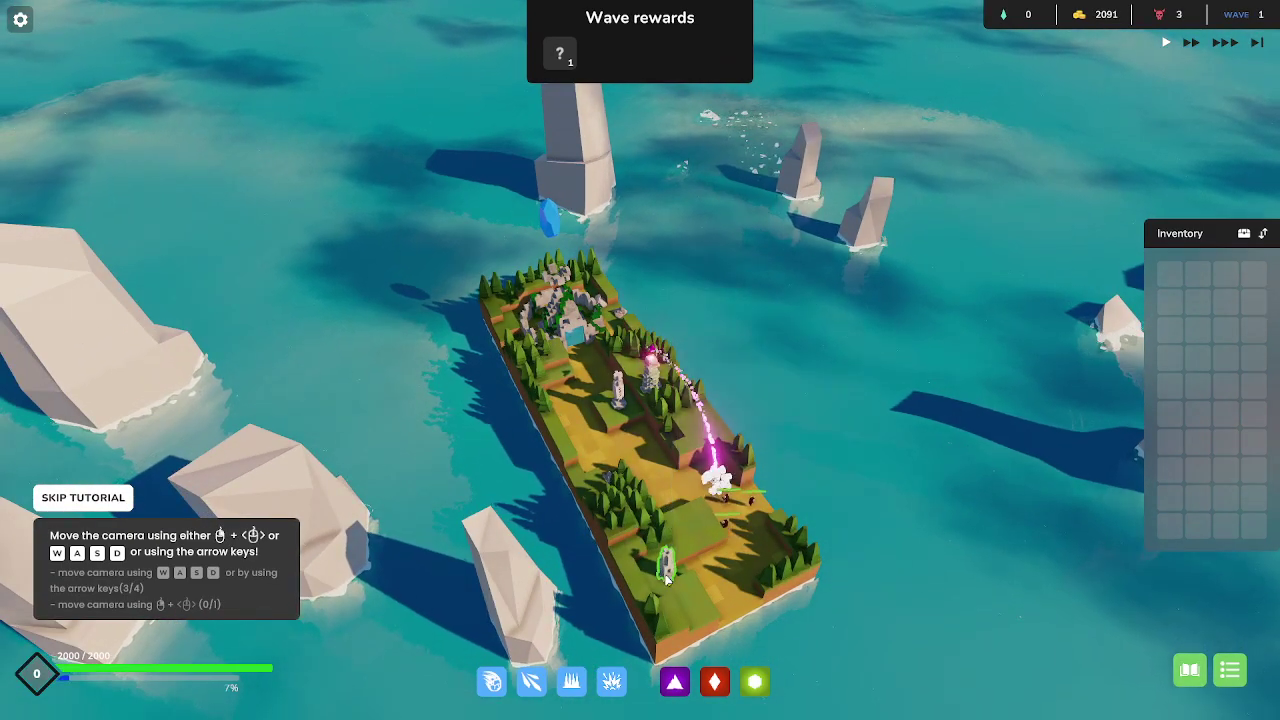
key("a")
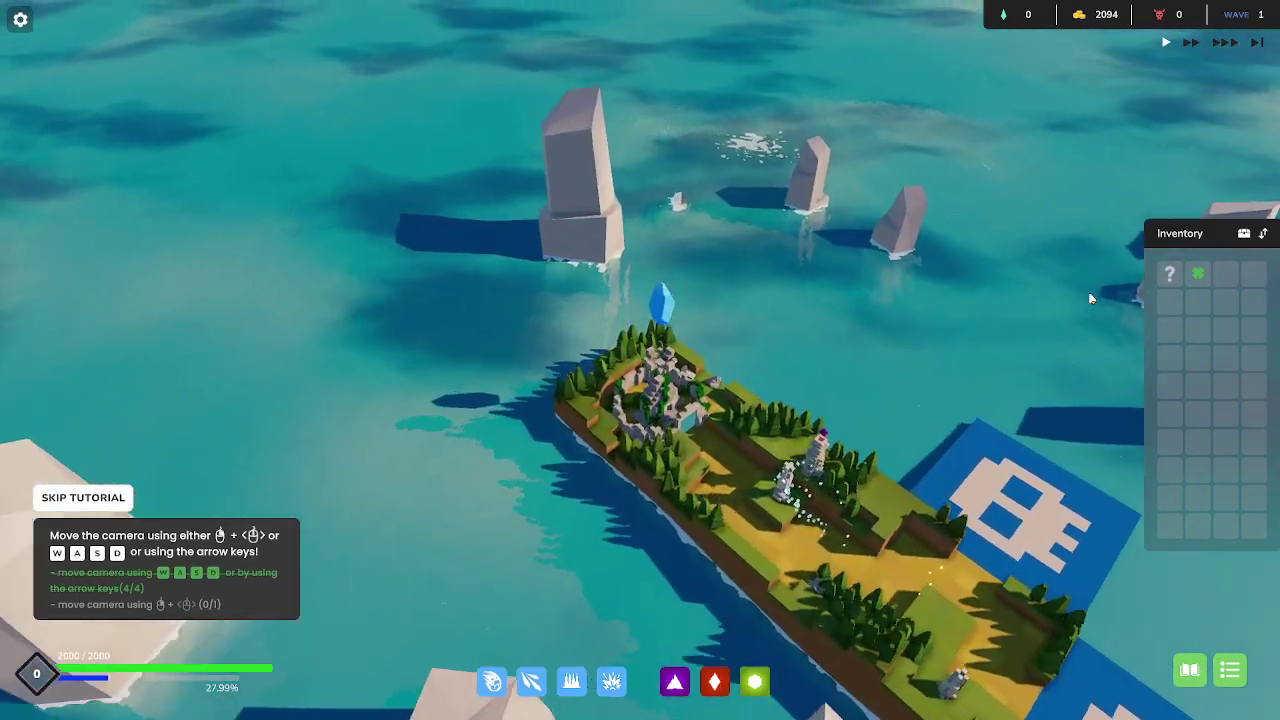
key("d")
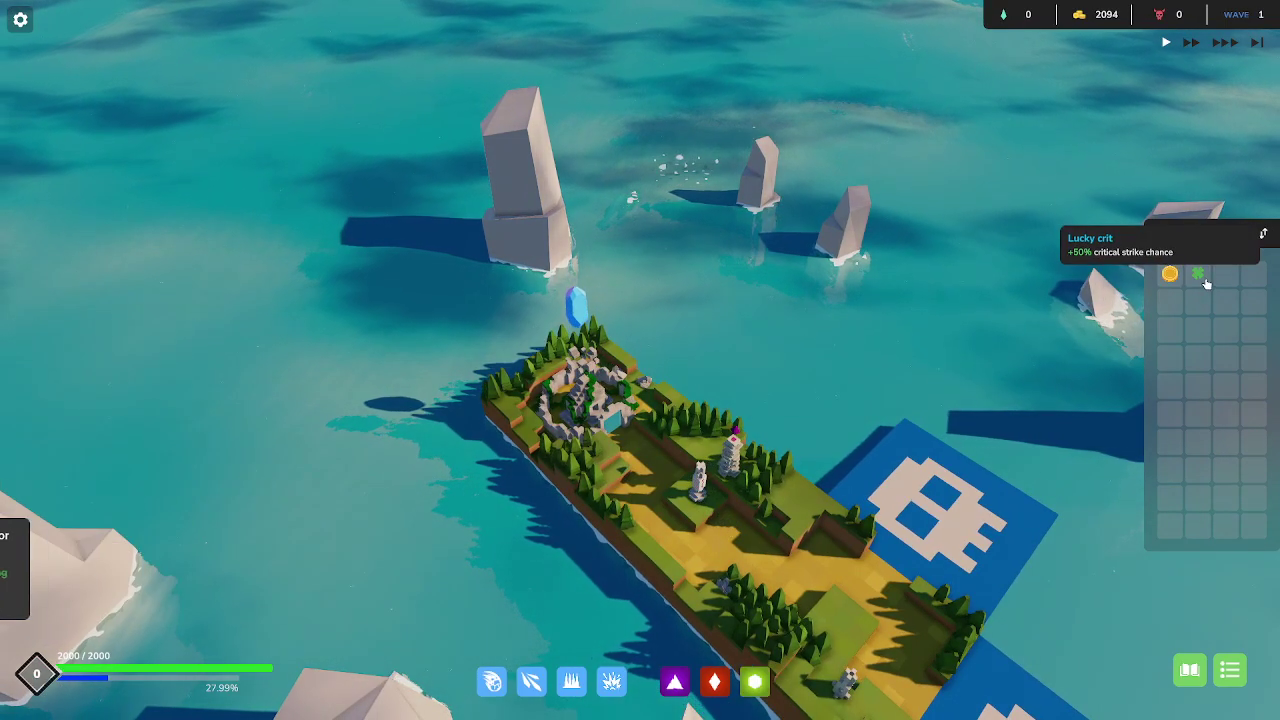
Inspect the projectile tower, start wave 2, and pick a Boulder Tower.
left_click(735, 455)
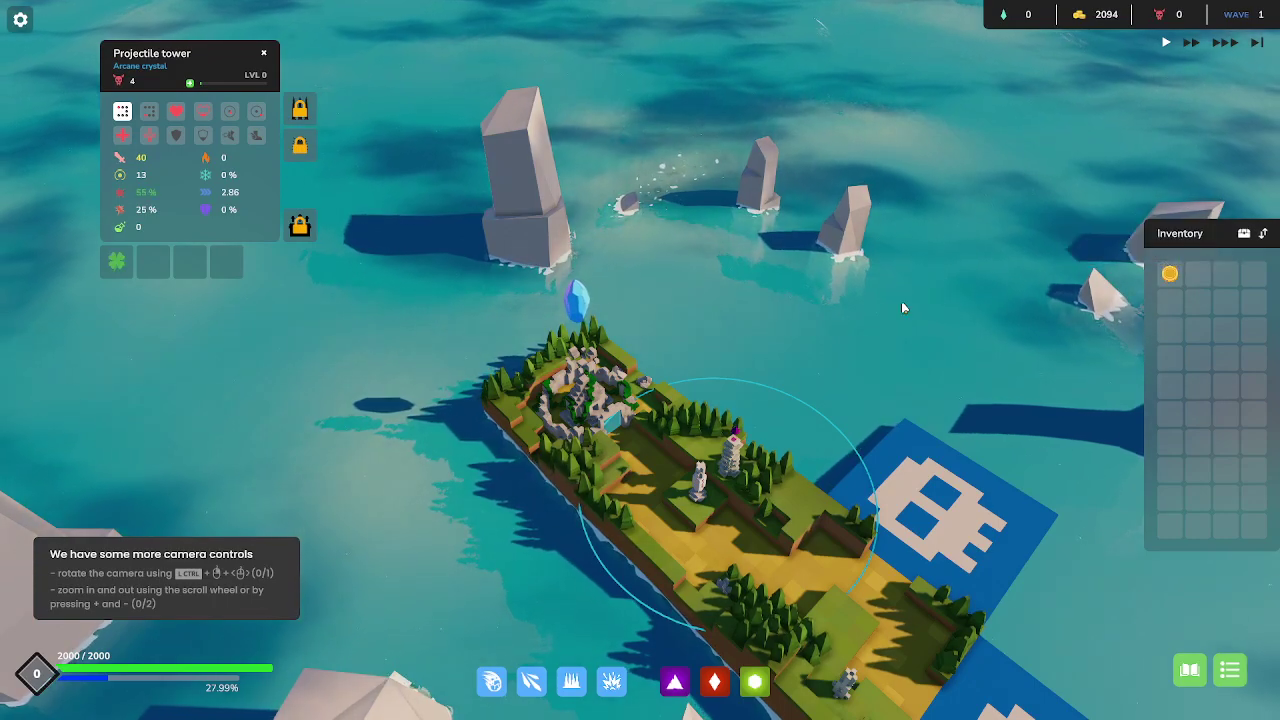
scroll(829, 322, "down", 2)
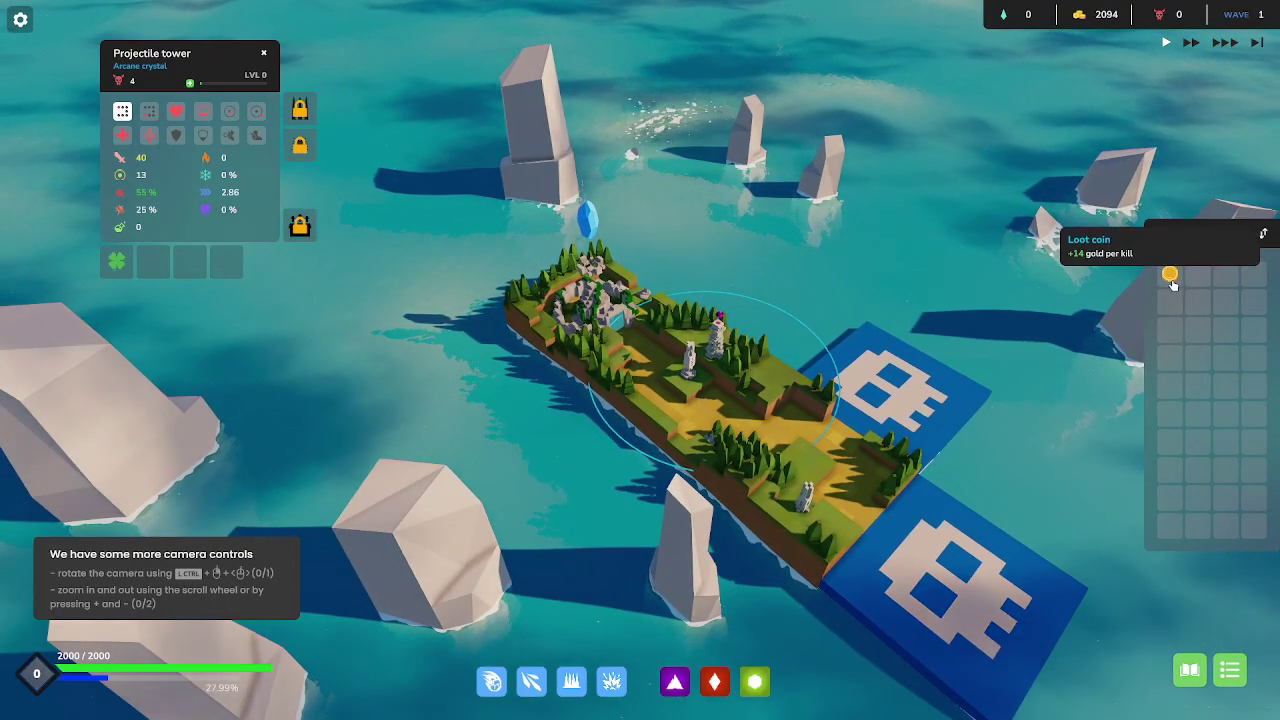
left_click(885, 408)
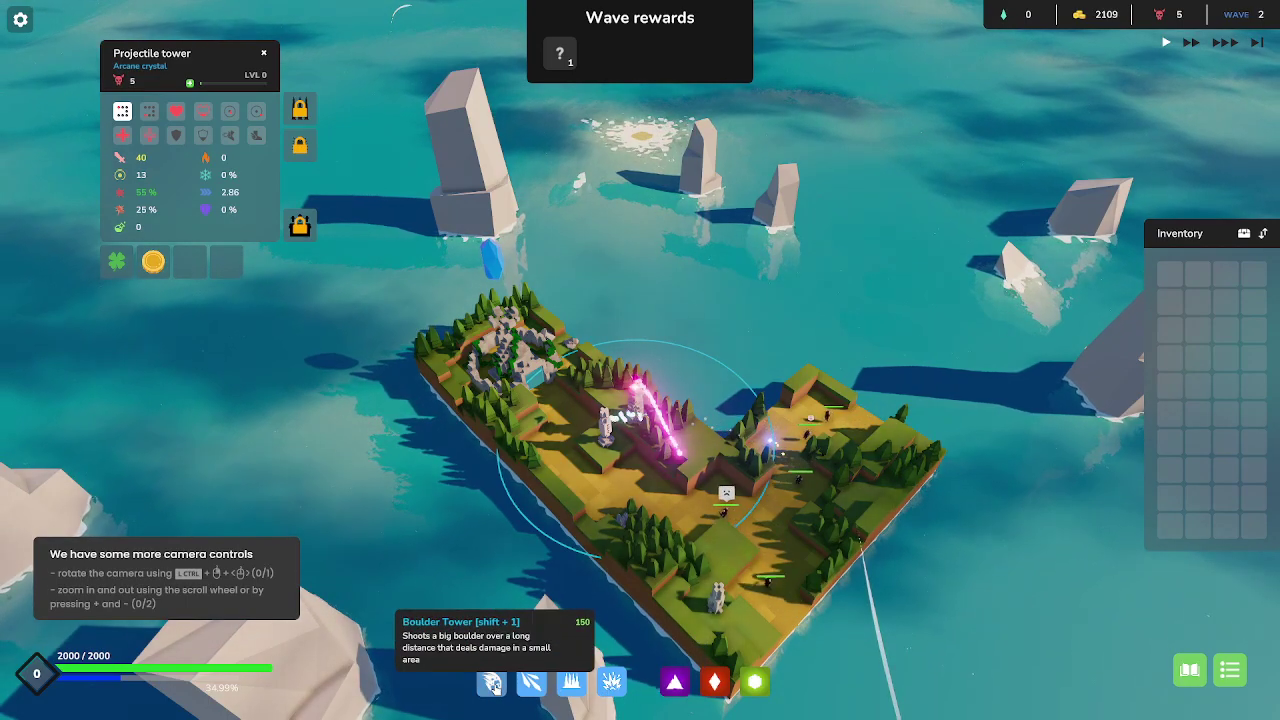
left_click(493, 686)
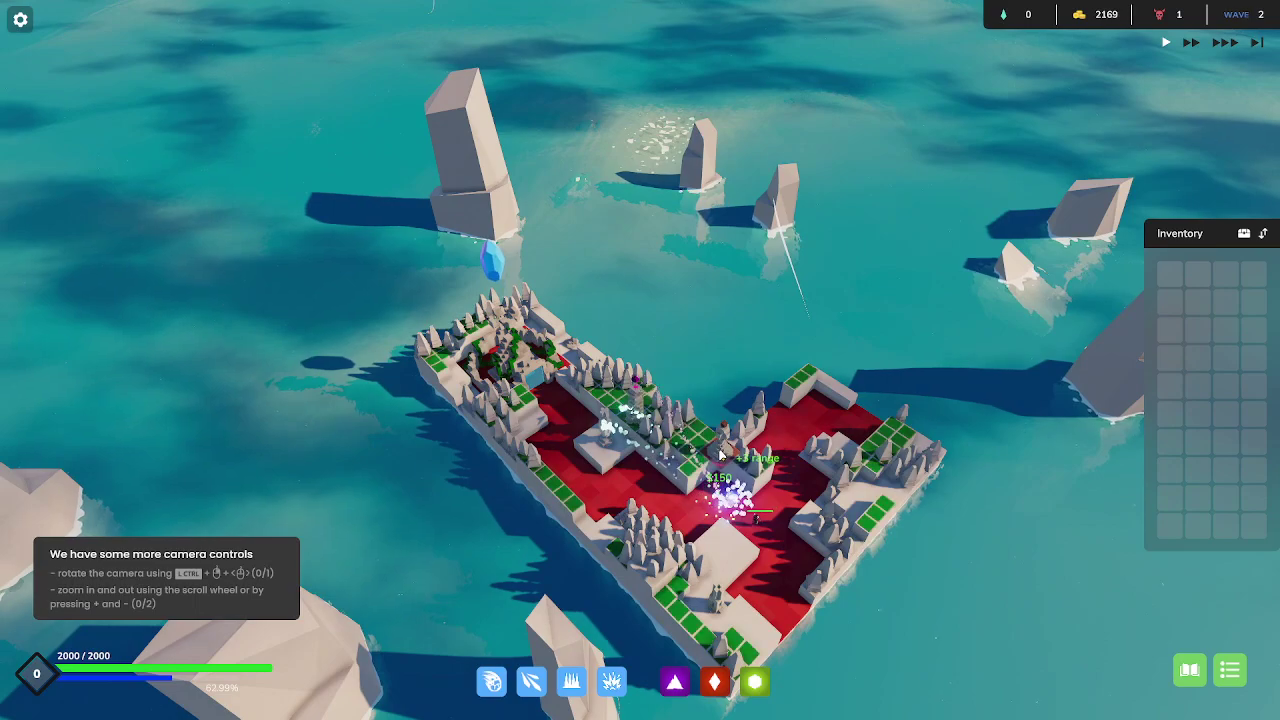
Place the boulder tower, buy it an Arcane crystal, and fast-forward the game.
left_click(712, 452)
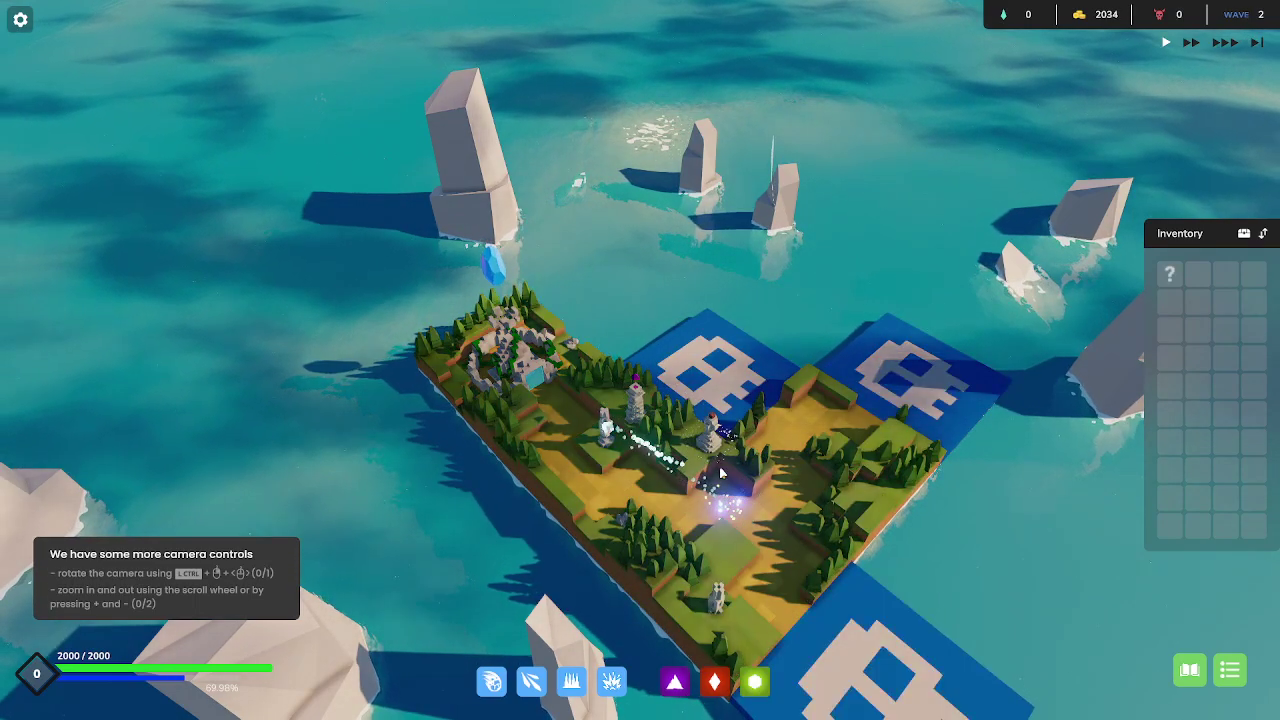
left_click(710, 450)
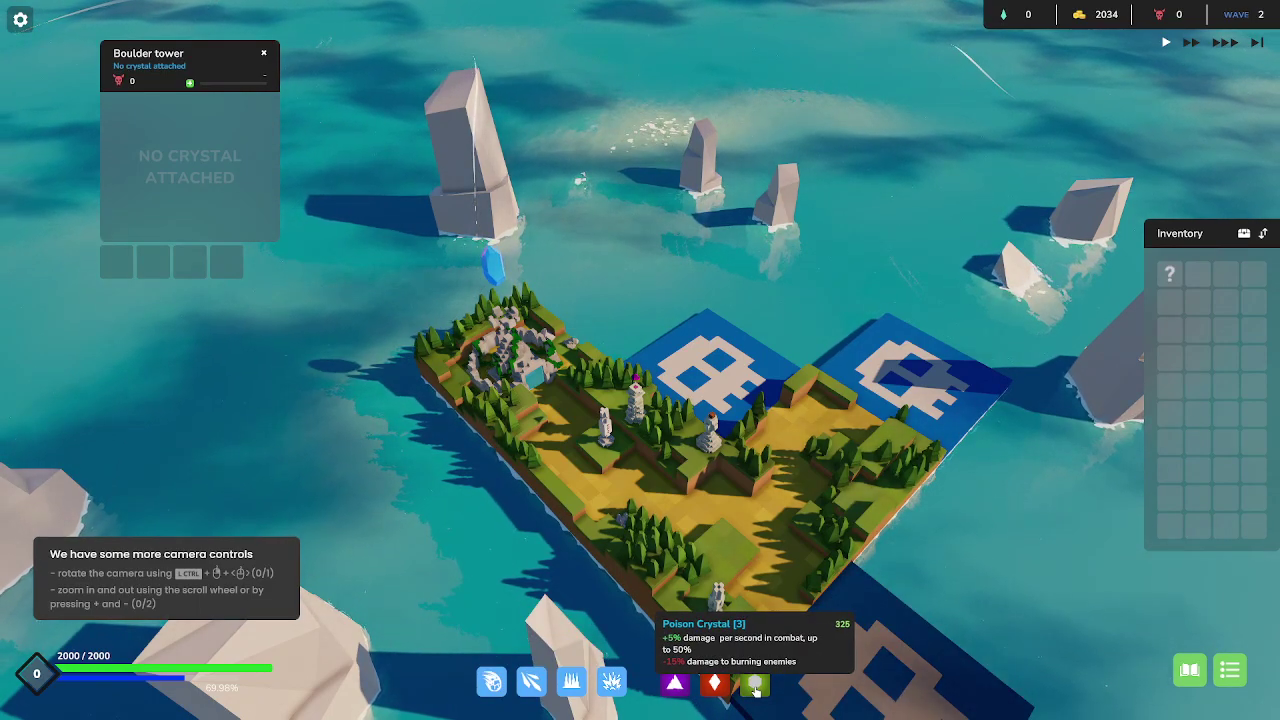
left_click(684, 688)
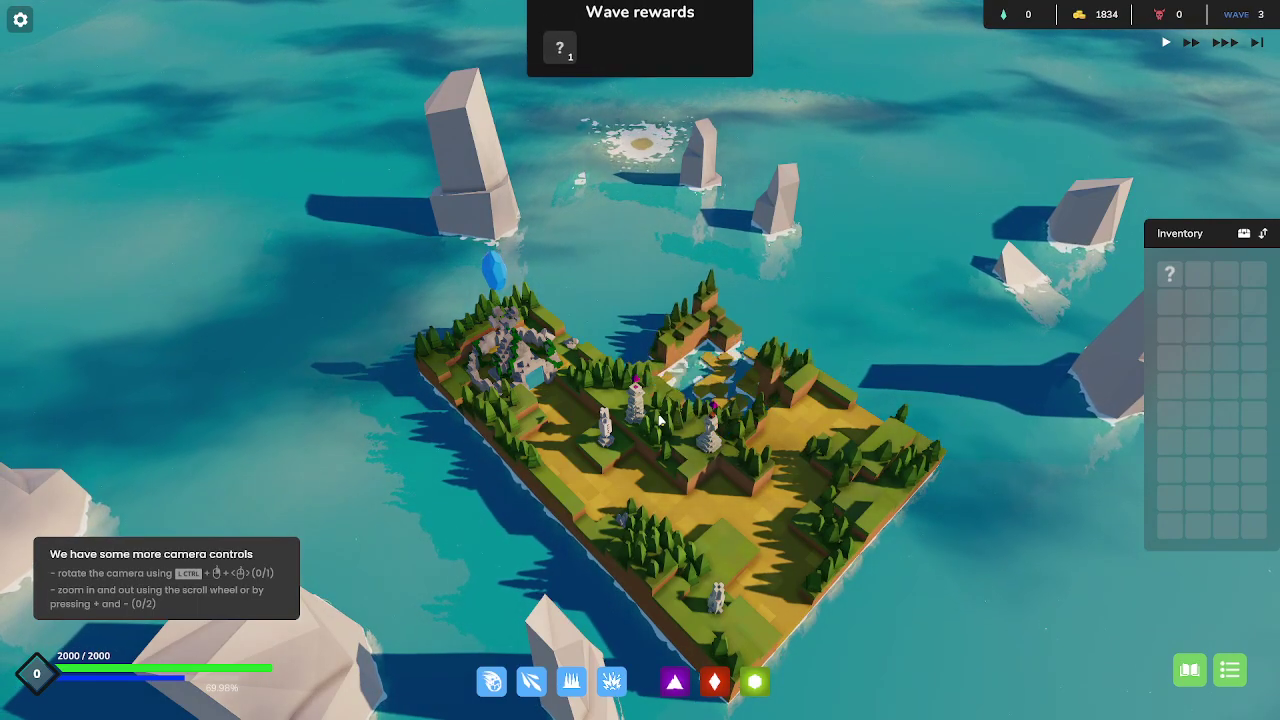
scroll(662, 472, "down", 2)
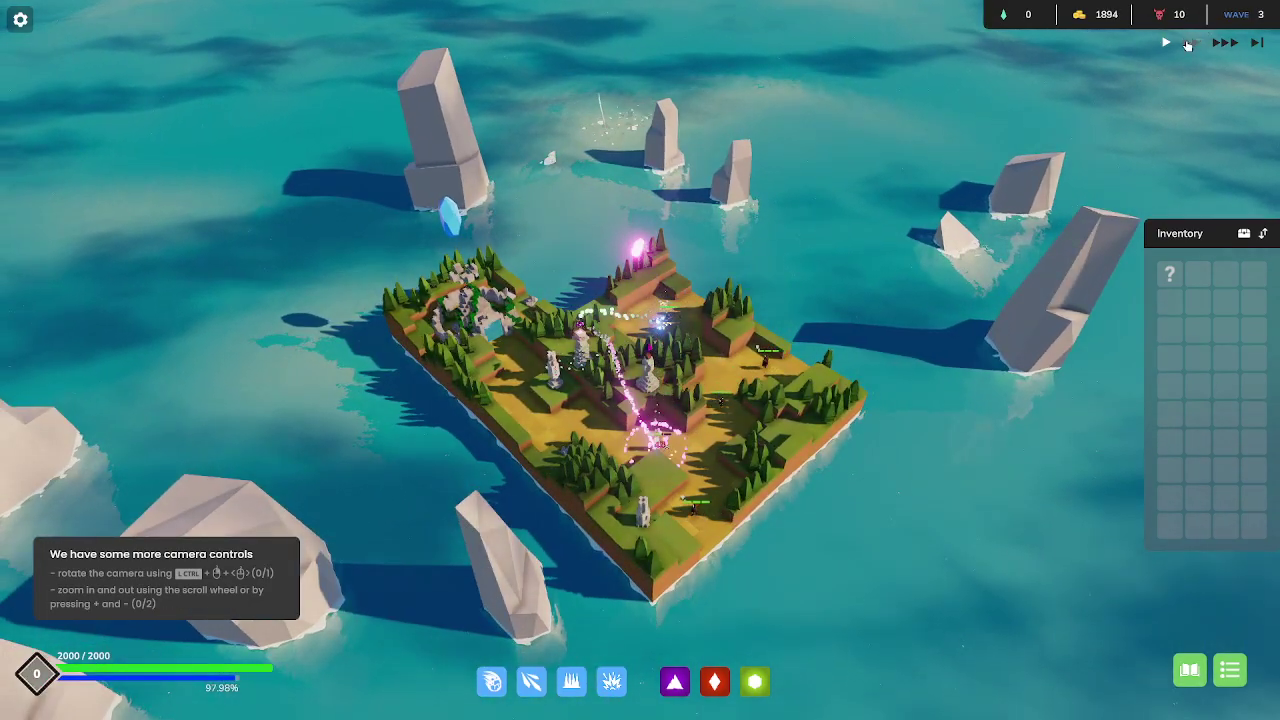
left_click(1190, 42)
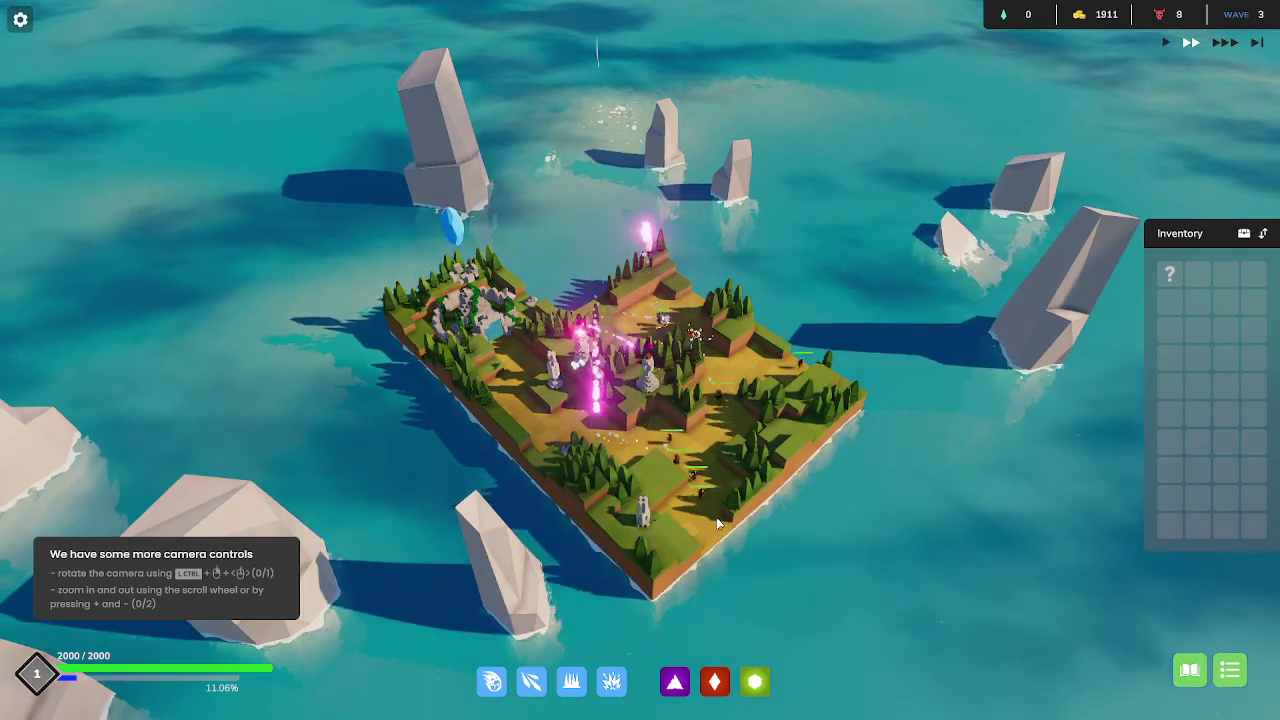
scroll(569, 545, "up", 2)
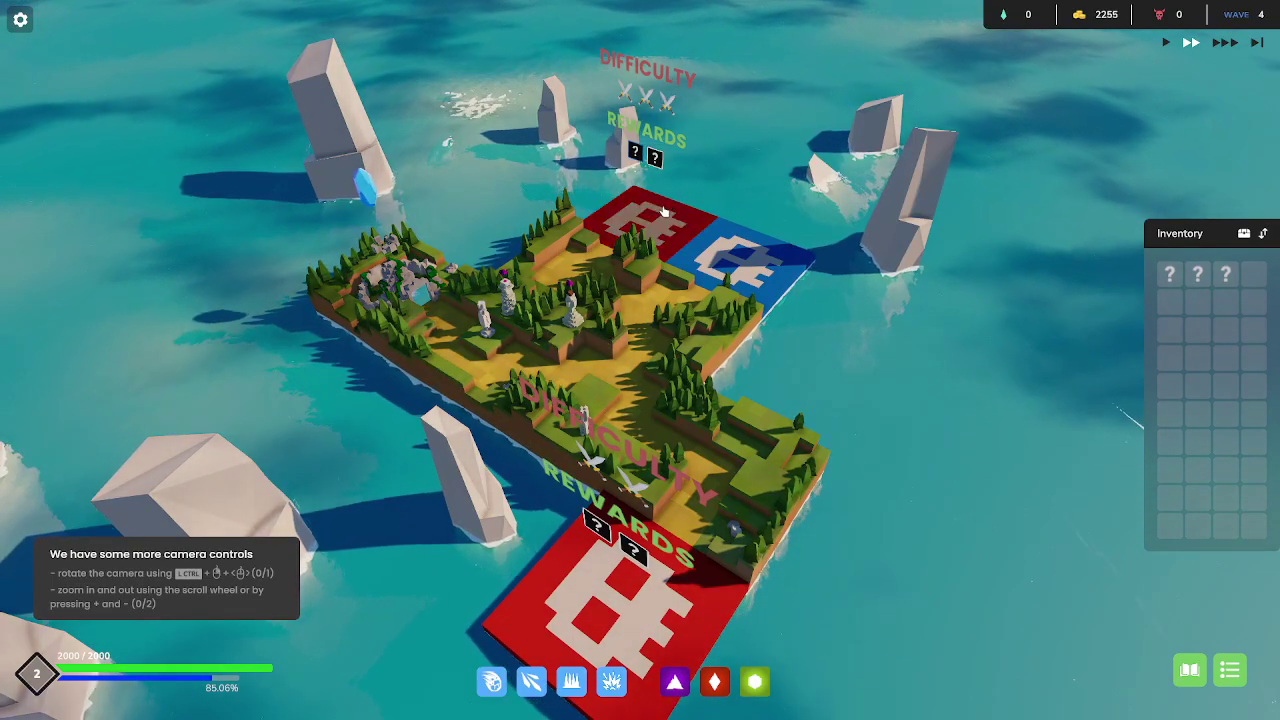
scroll(628, 421, "down", 2)
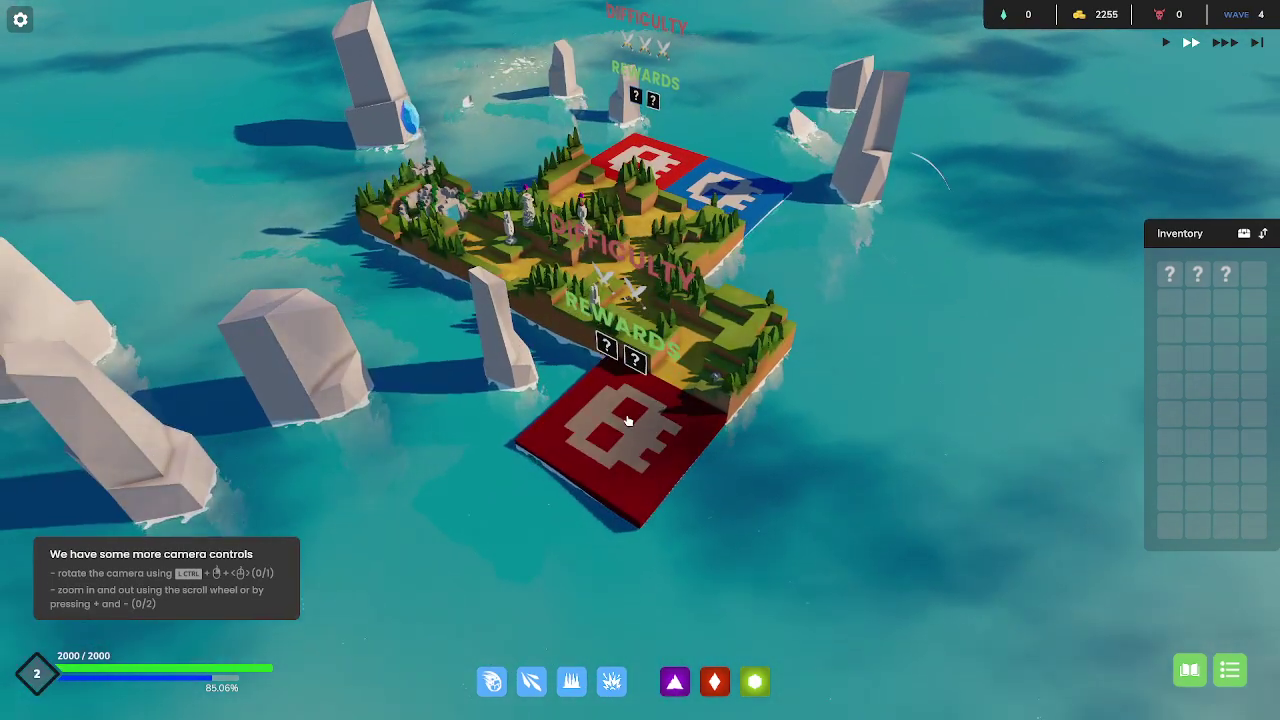
Give the boulder tower Burn and a sharp axe, and the projectile tower Chili.
left_click_drag(628, 421, 693, 428)
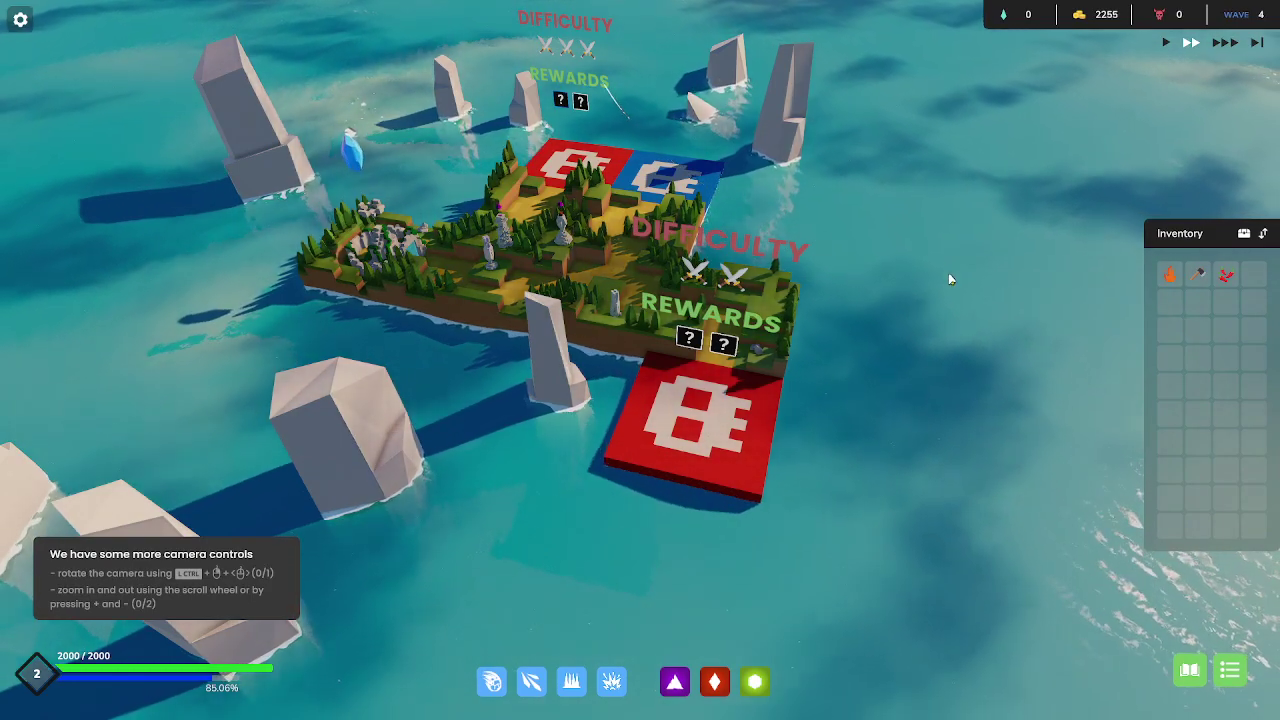
scroll(920, 277, "up", 2)
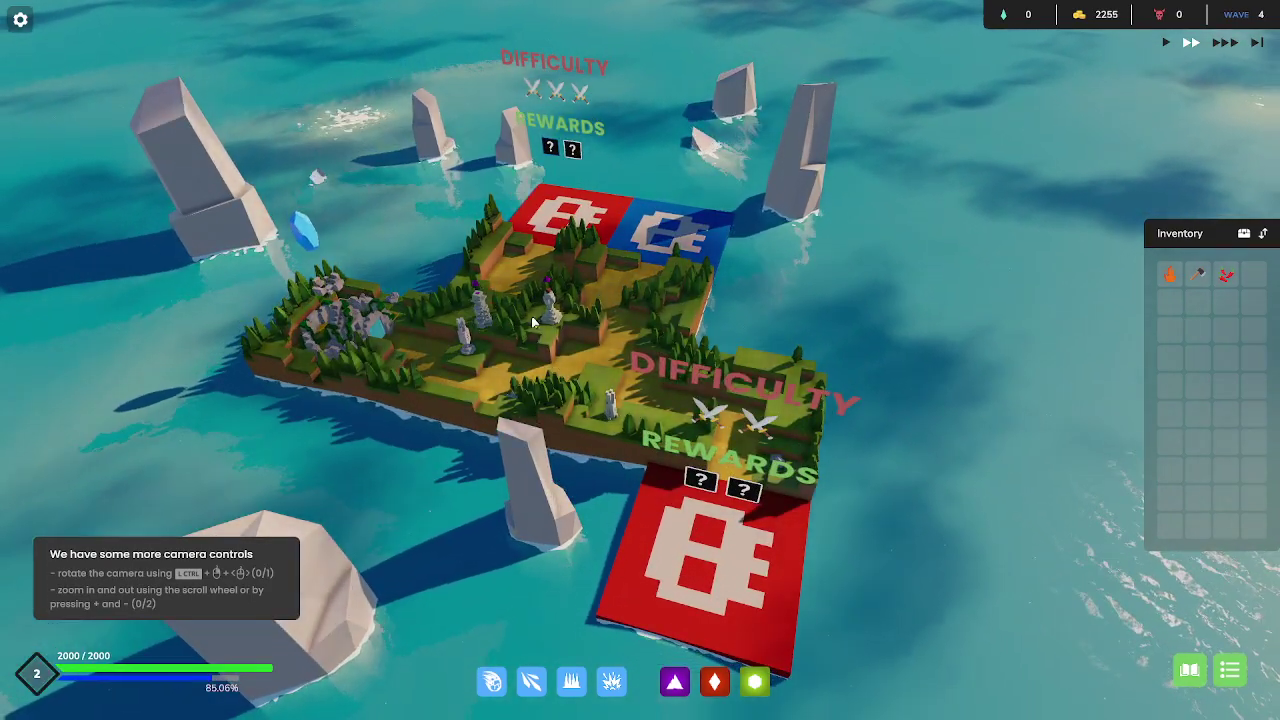
left_click(548, 300)
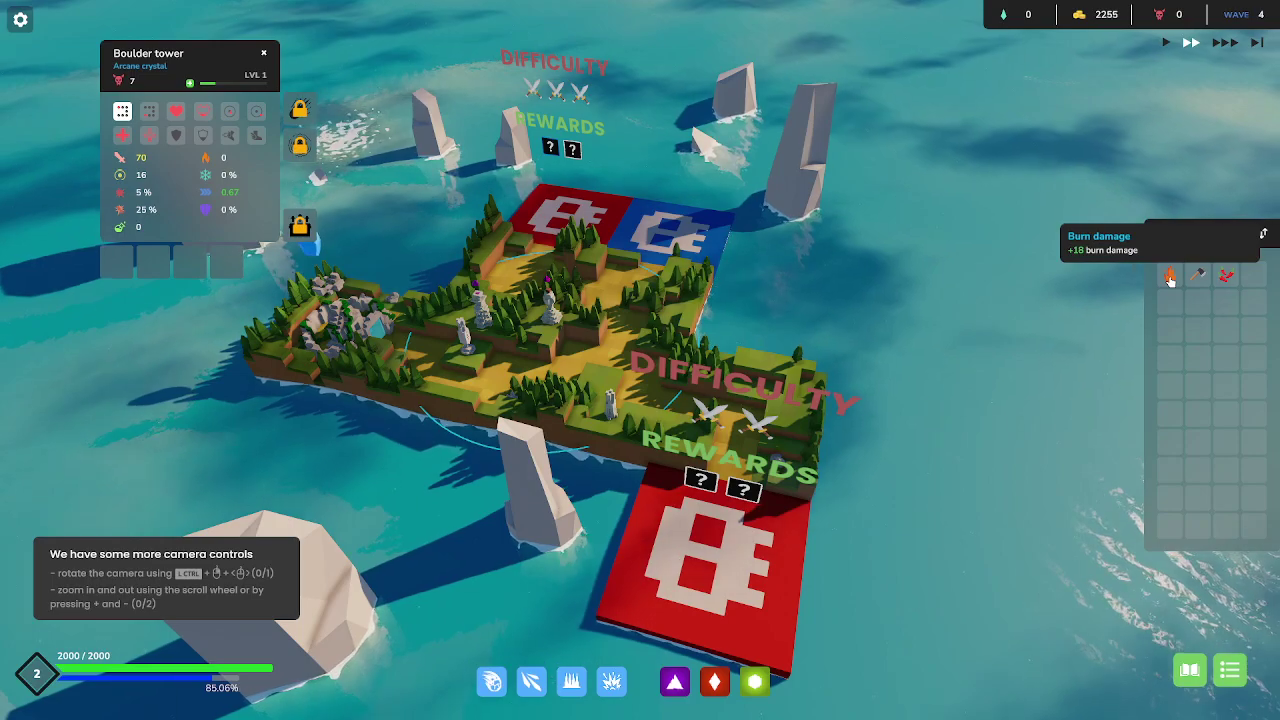
left_click(1170, 278)
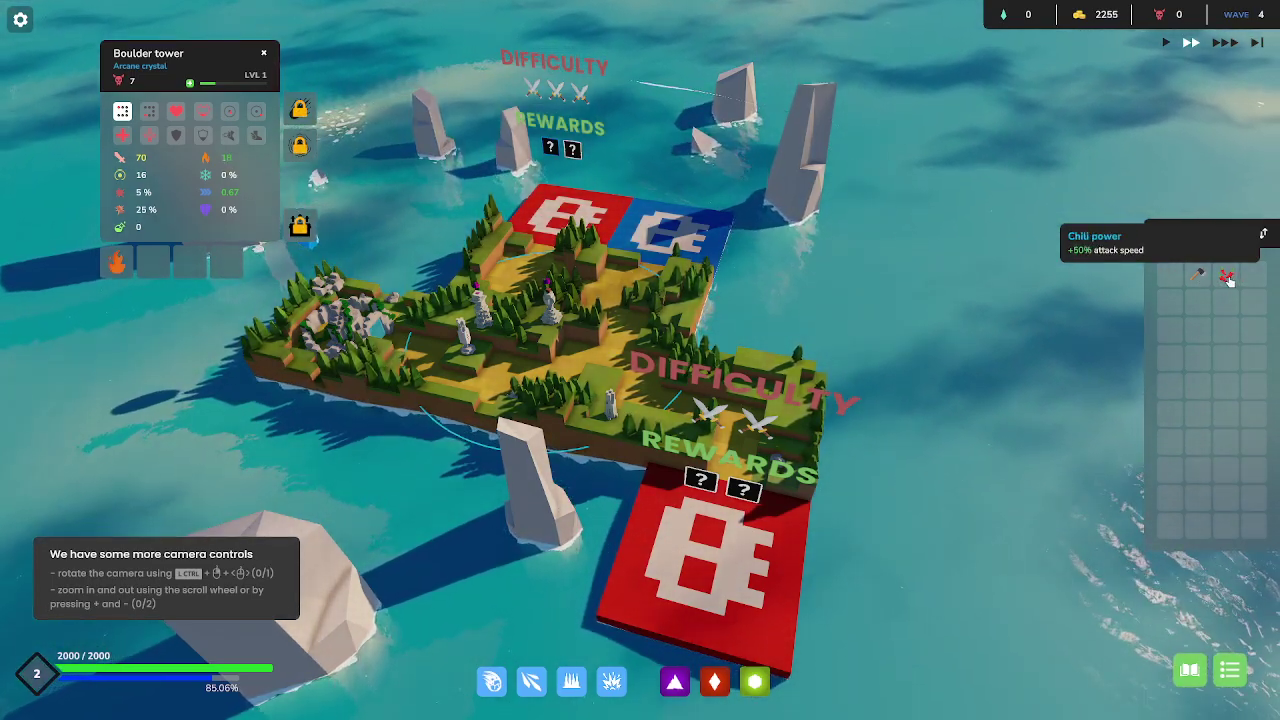
left_click(470, 320)
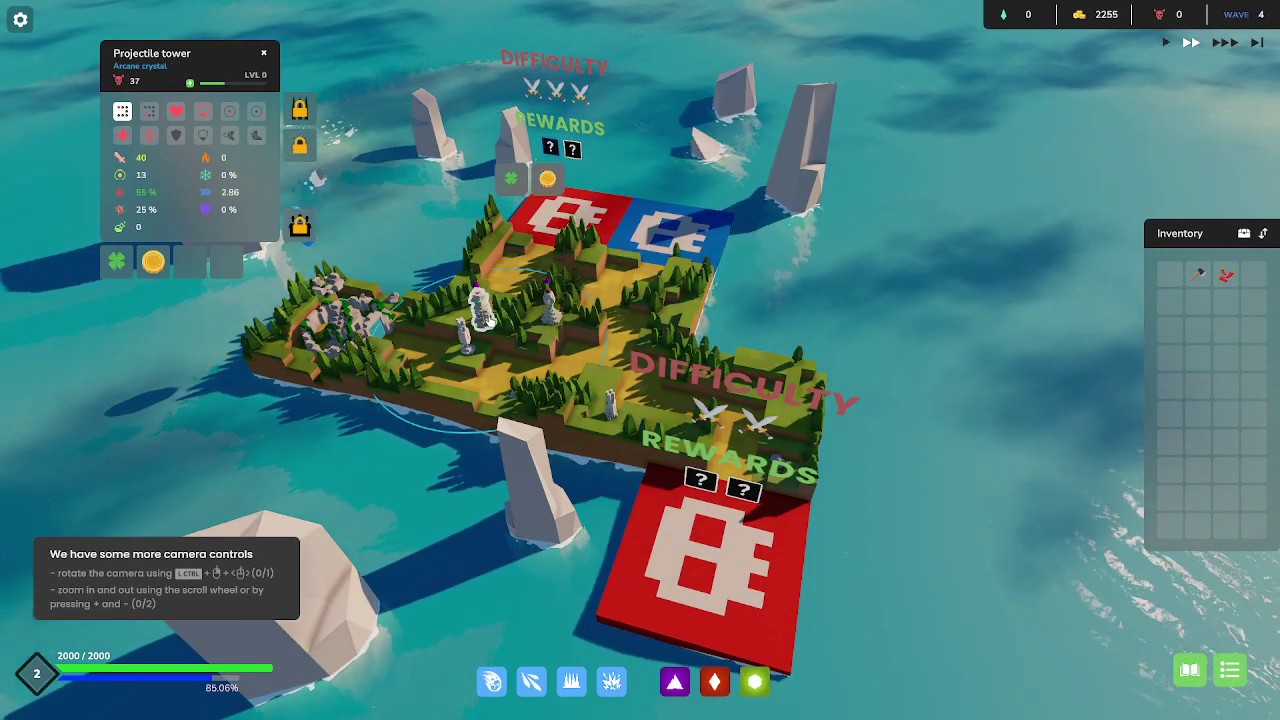
left_click(1226, 275)
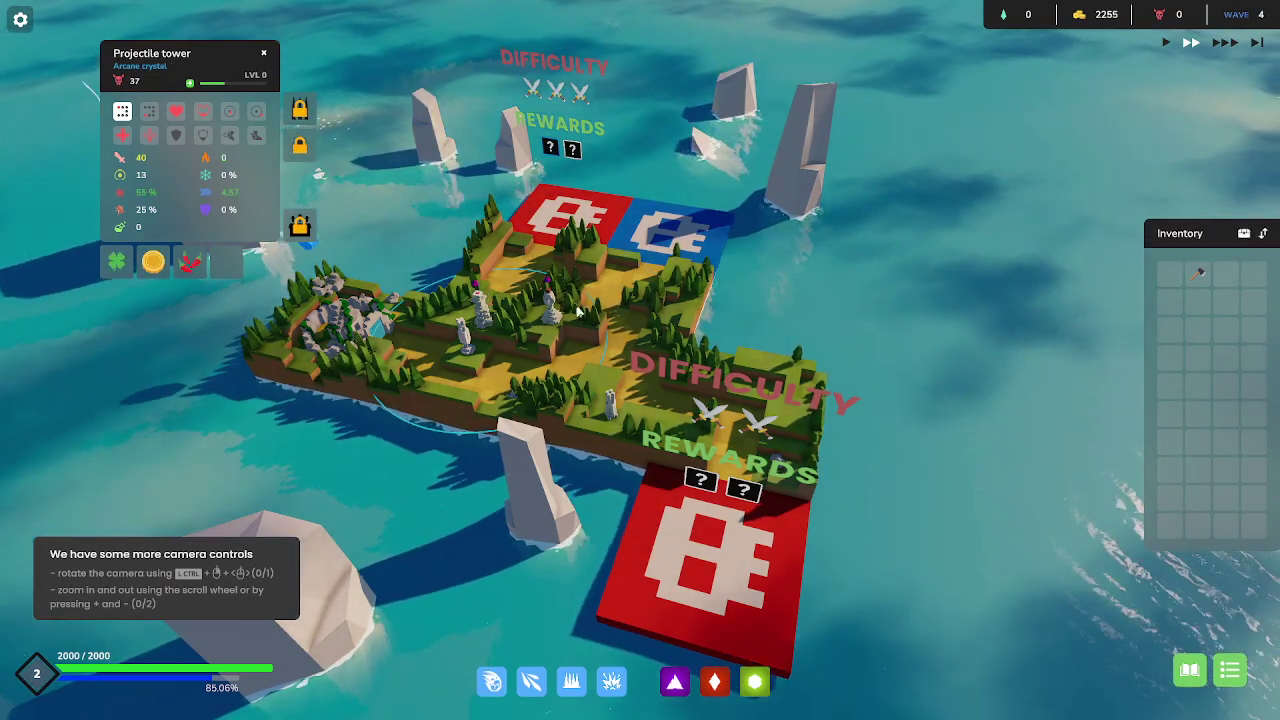
left_click(548, 300)
left_click(1201, 279)
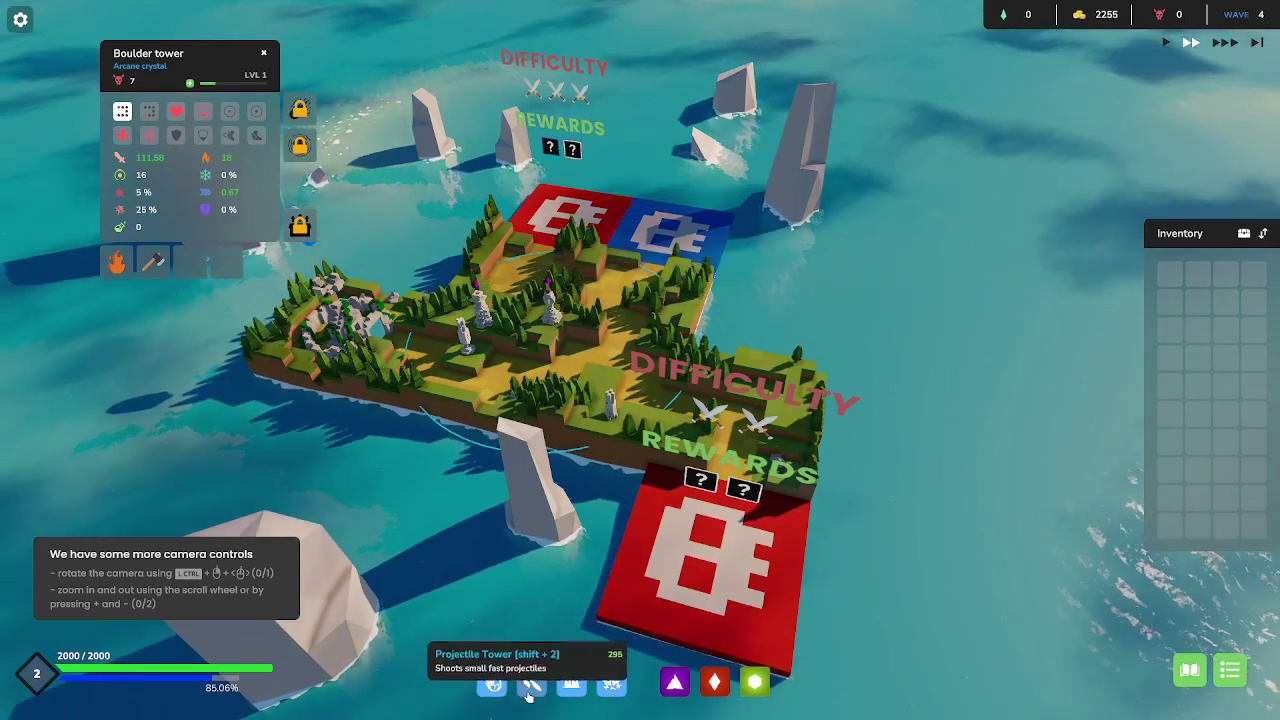
Build a Poison Crystal tower and another boulder tower, dropping gold to 1020.
left_click(571, 683)
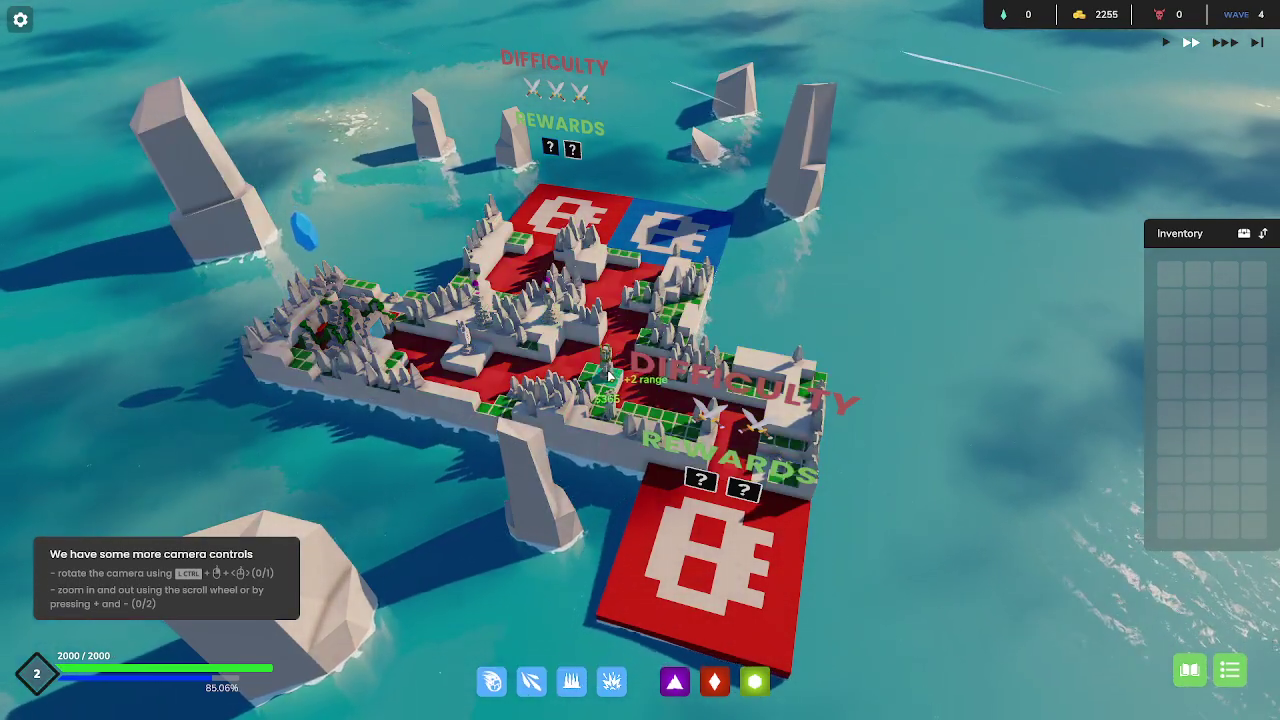
left_click(603, 380)
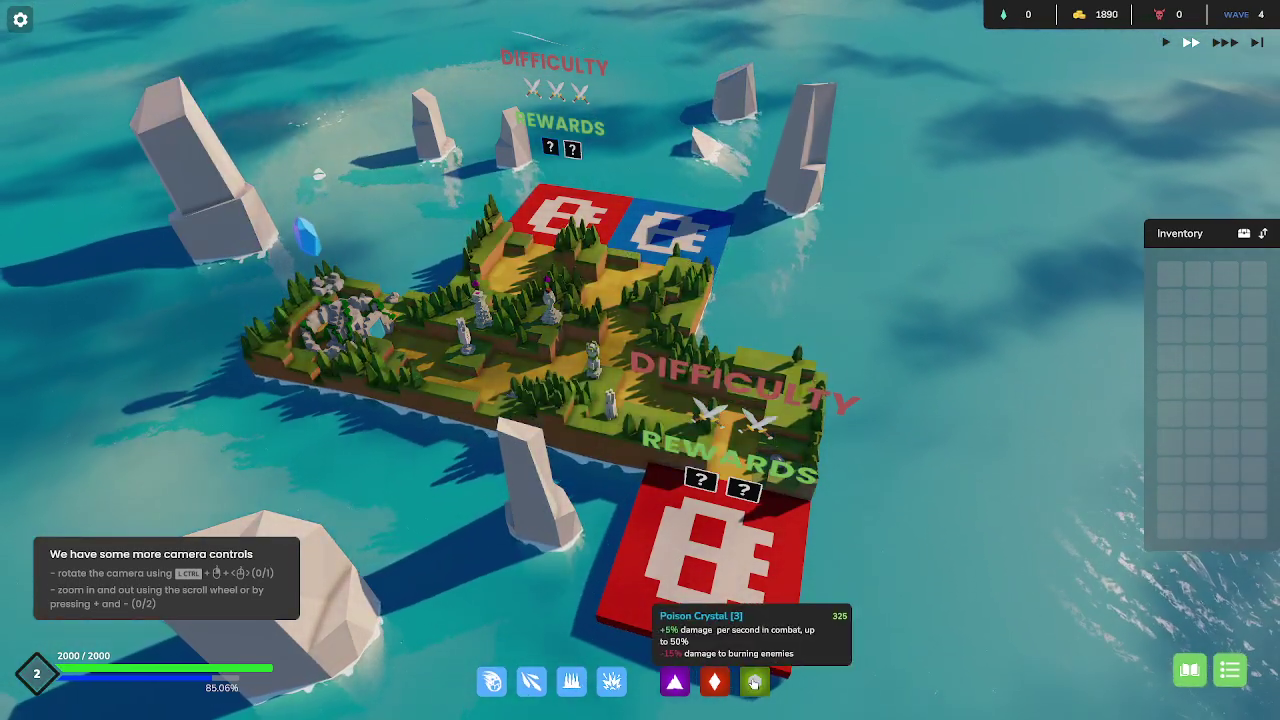
left_click(754, 682)
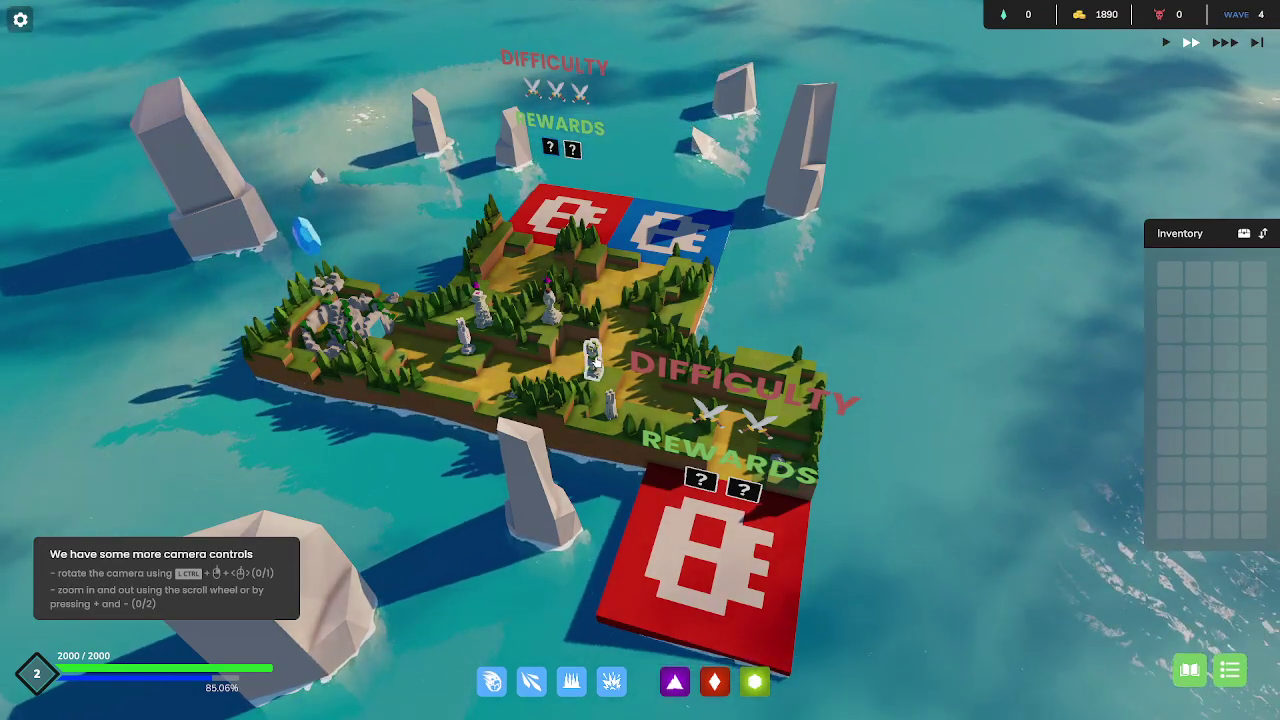
left_click(610, 388)
left_click_drag(610, 388, 588, 445)
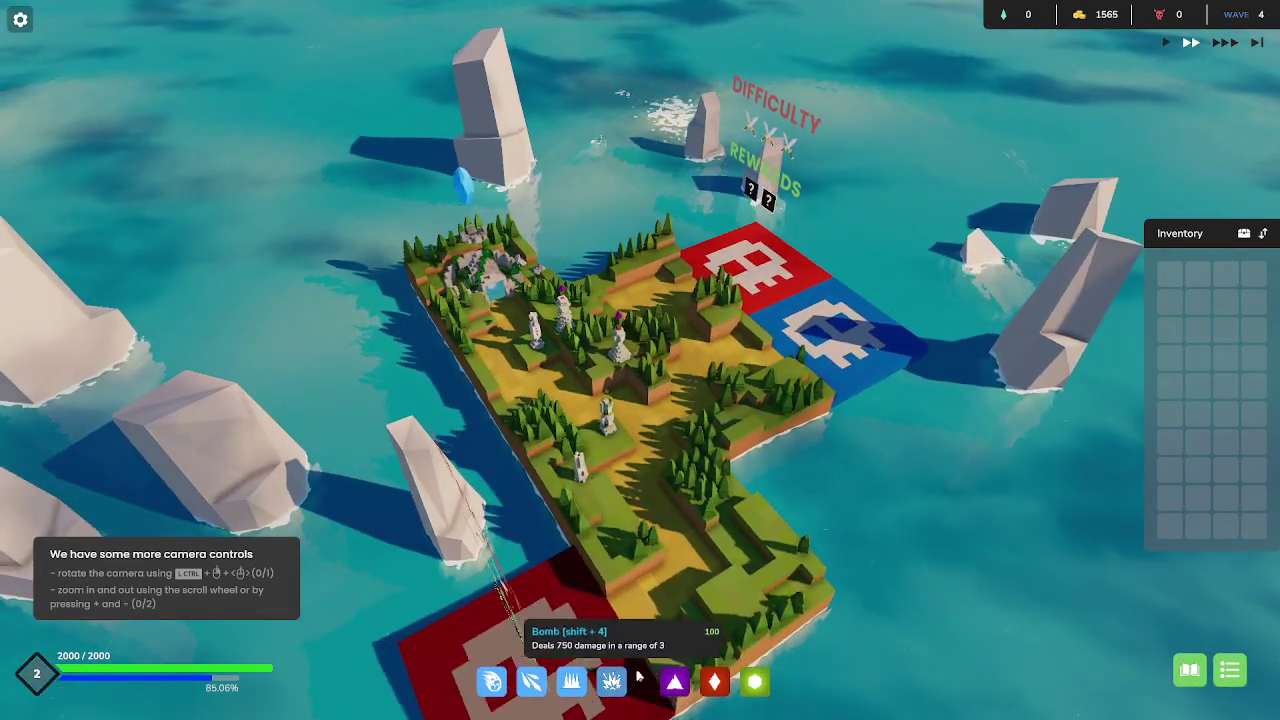
scroll(640, 678, "down", 2)
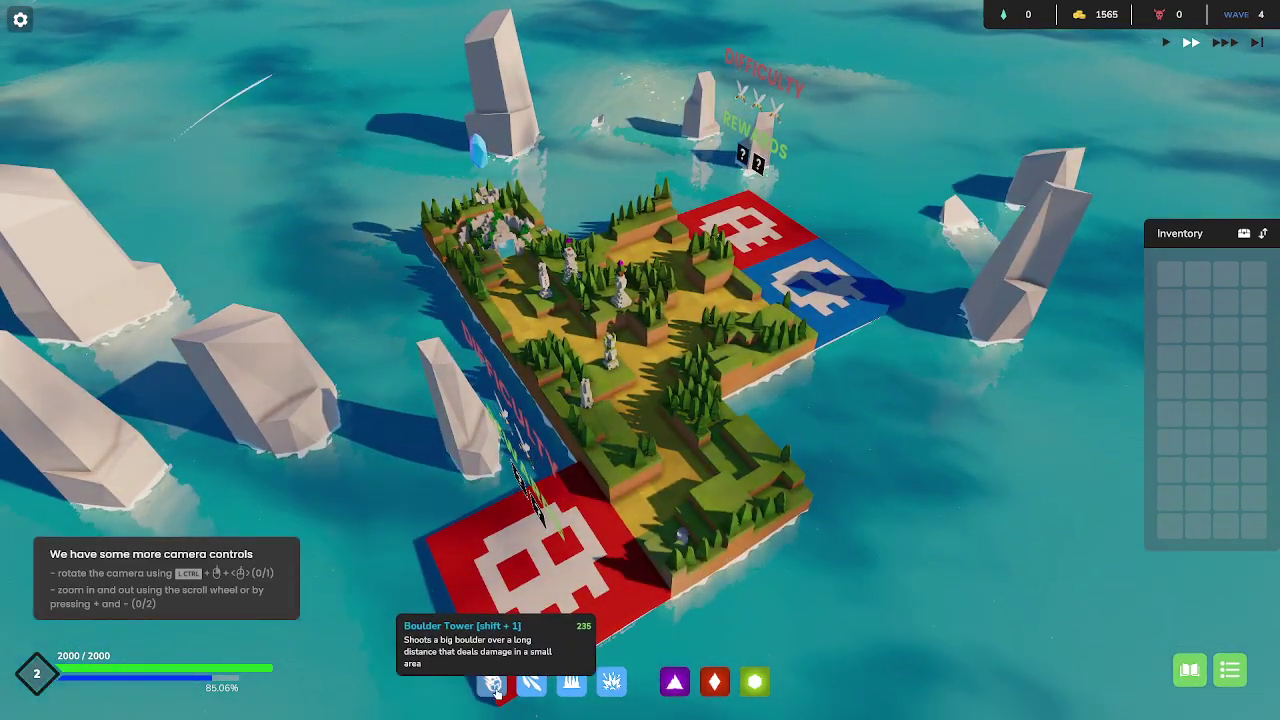
left_click(492, 682)
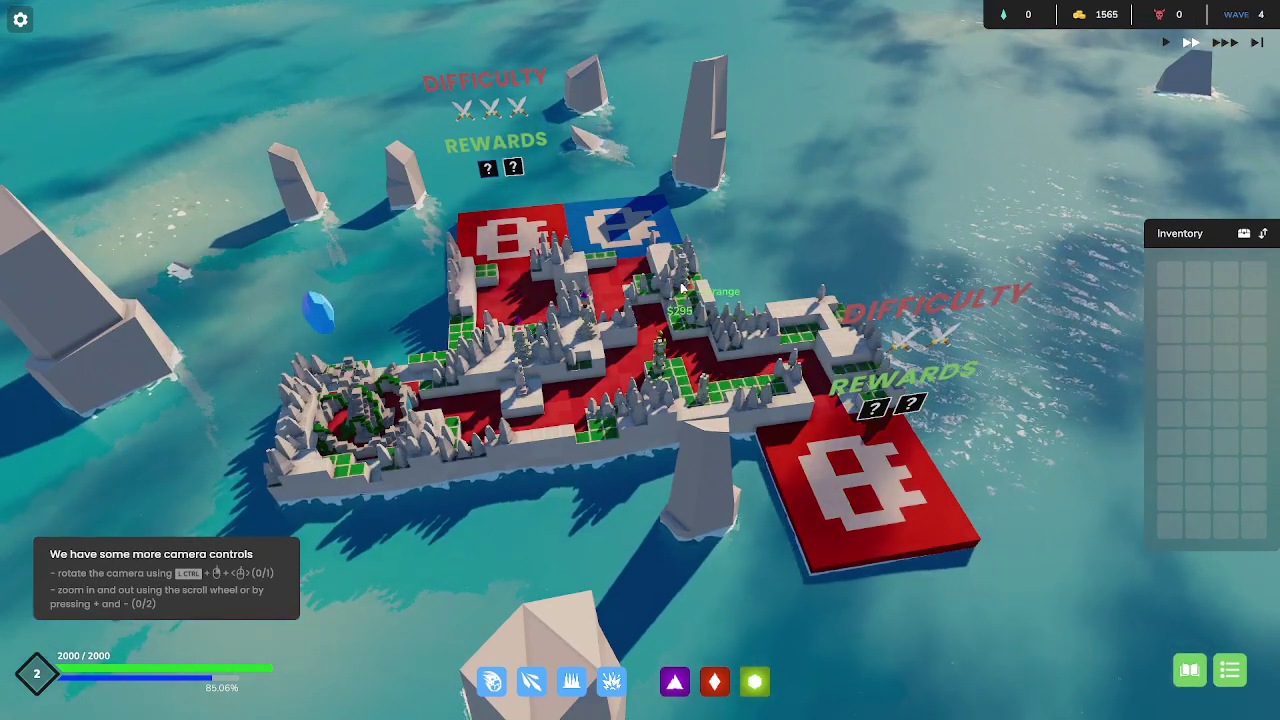
left_click(682, 300)
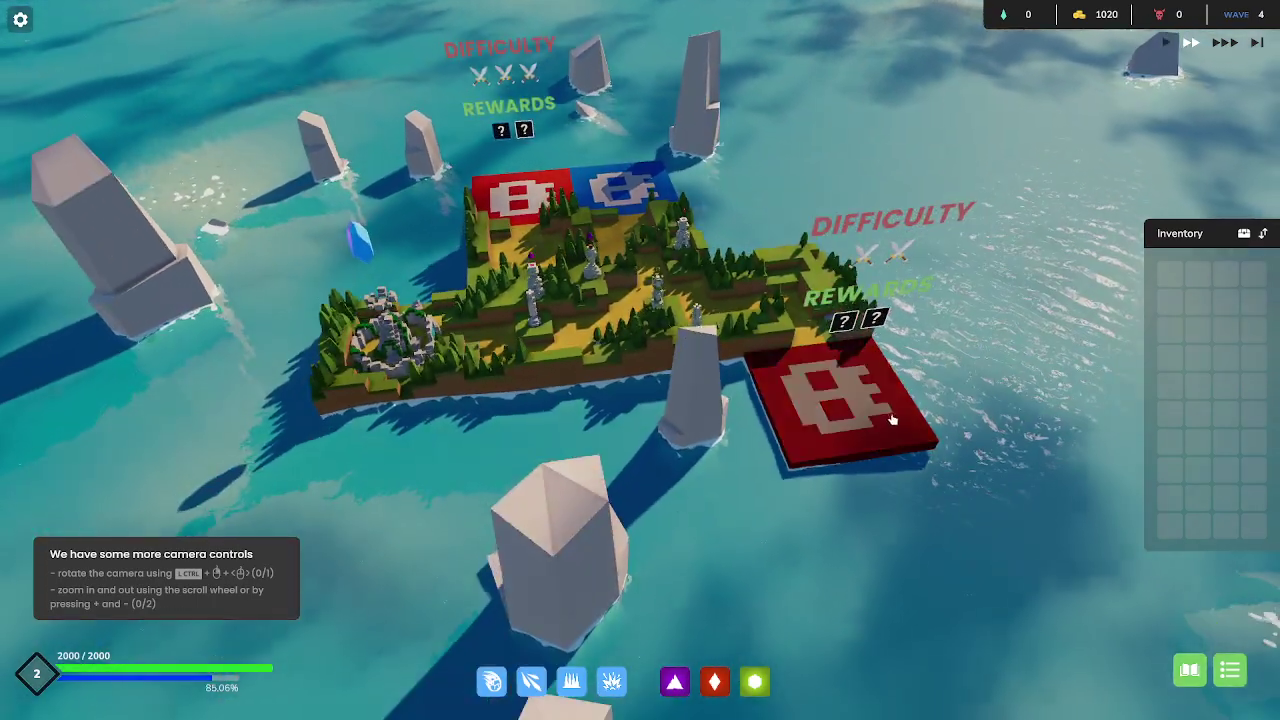
Expand onto the red tile and equip chili and bleed on two projectile towers.
left_click(859, 385)
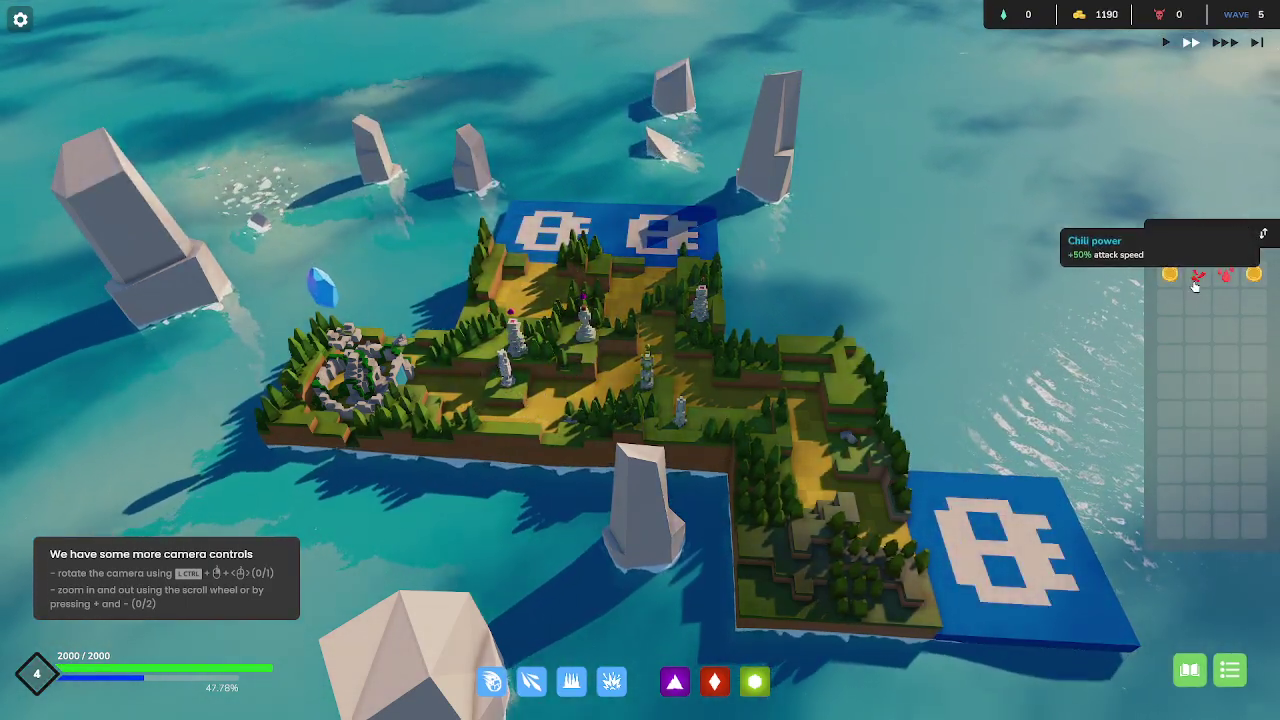
left_click(520, 345)
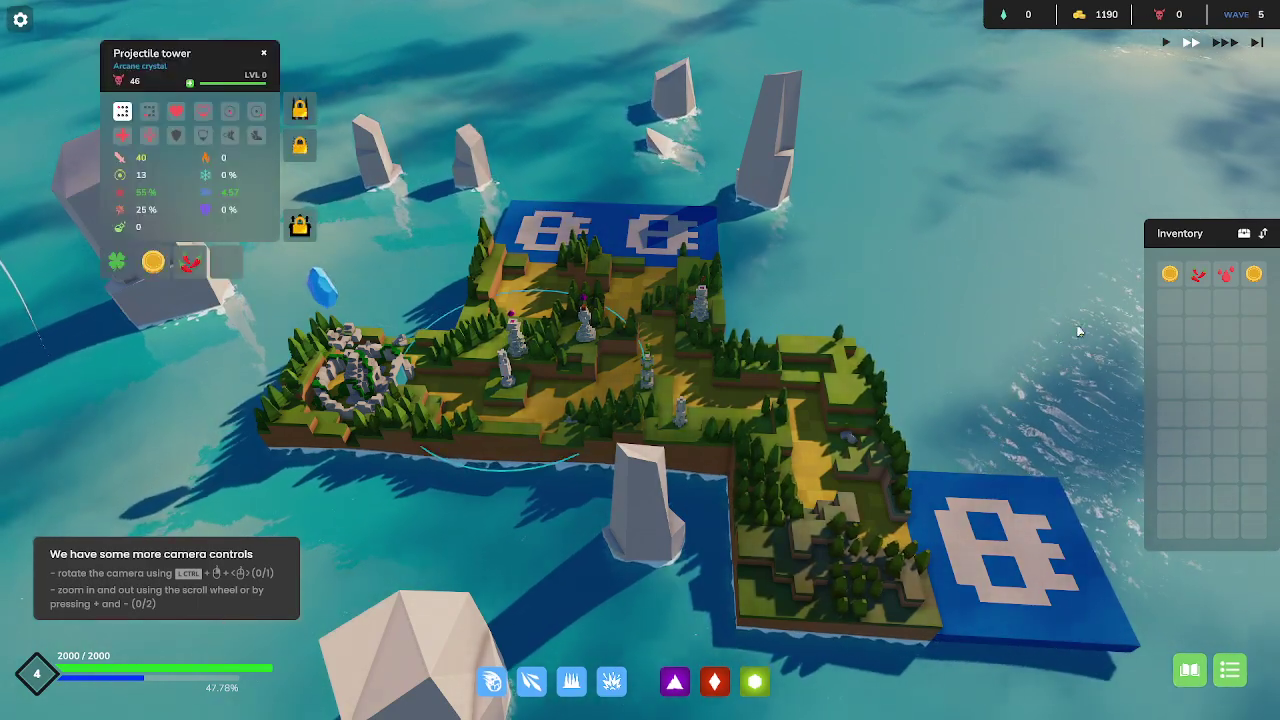
left_click(1208, 278)
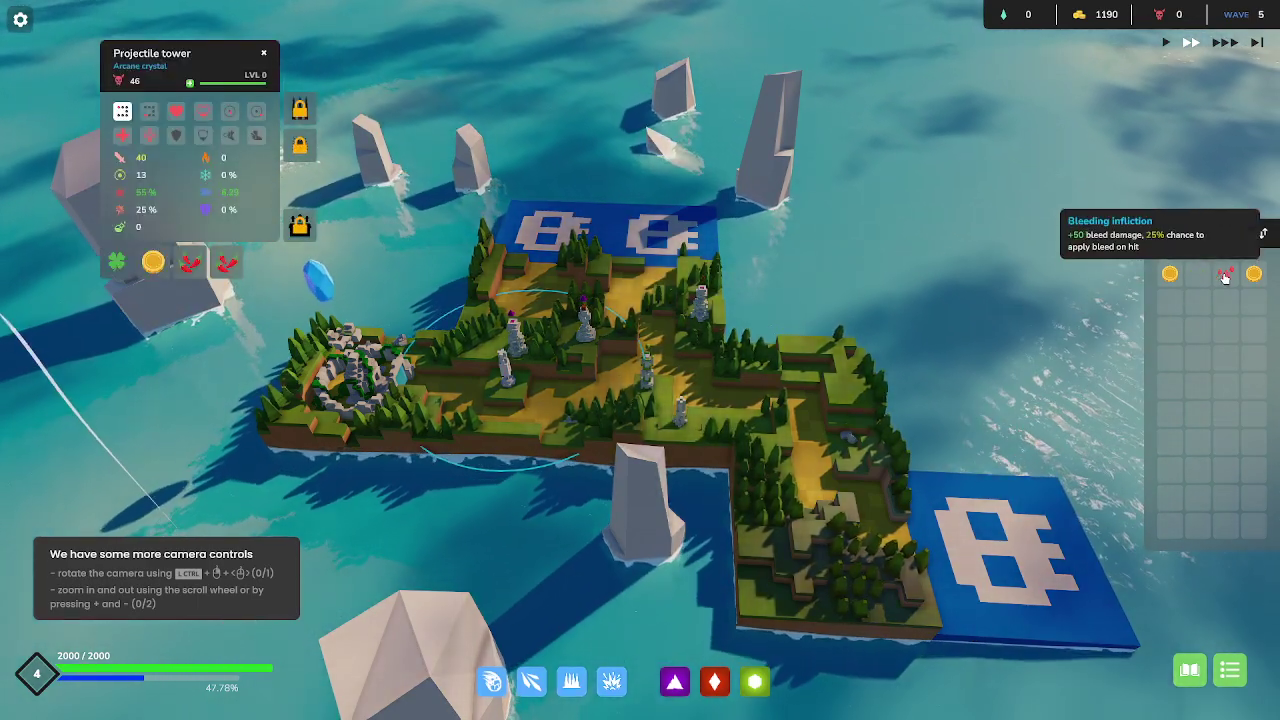
left_click(700, 305)
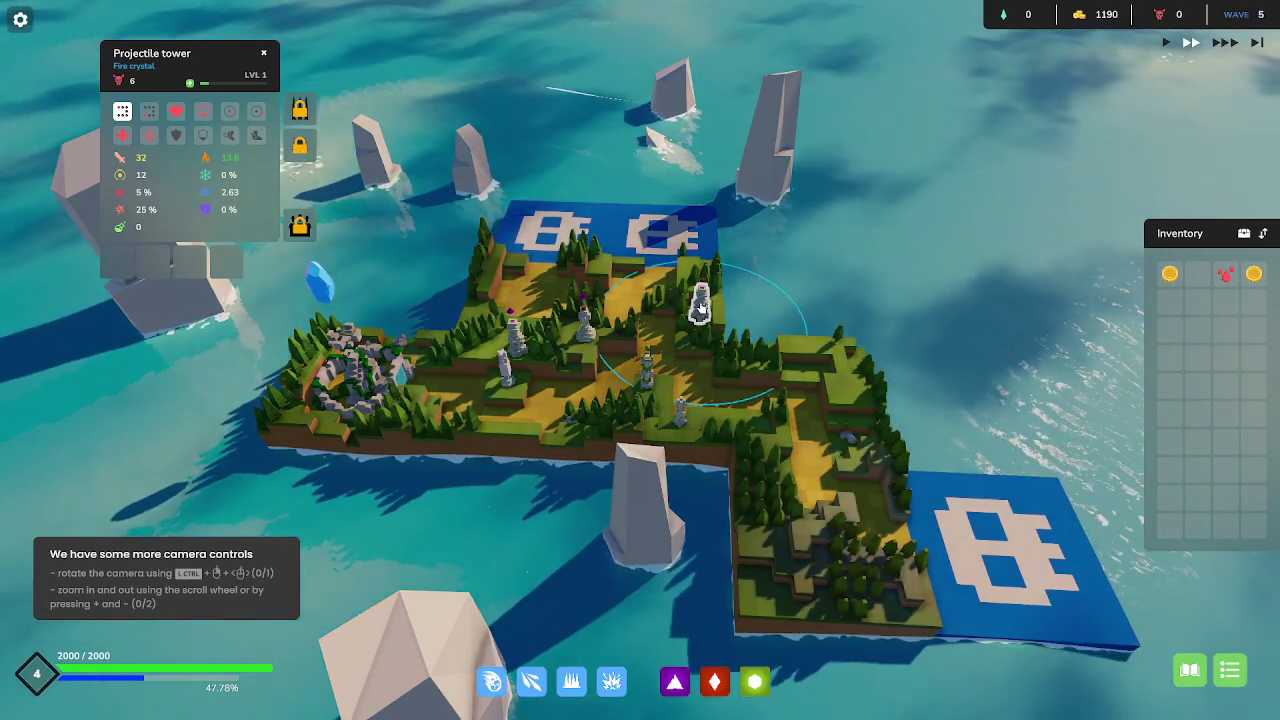
scroll(795, 413, "up", 3)
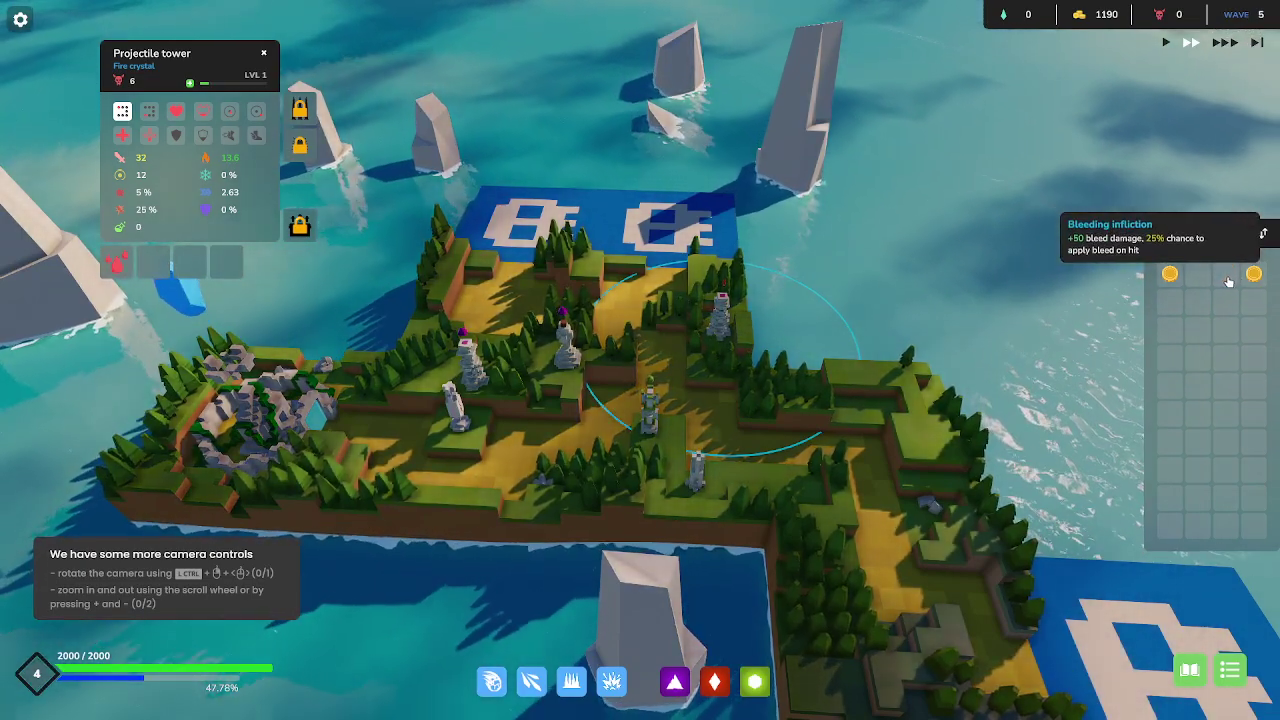
left_click(1229, 281)
Give the central spike tower two gold coins, then rotate the view.
left_click(651, 410)
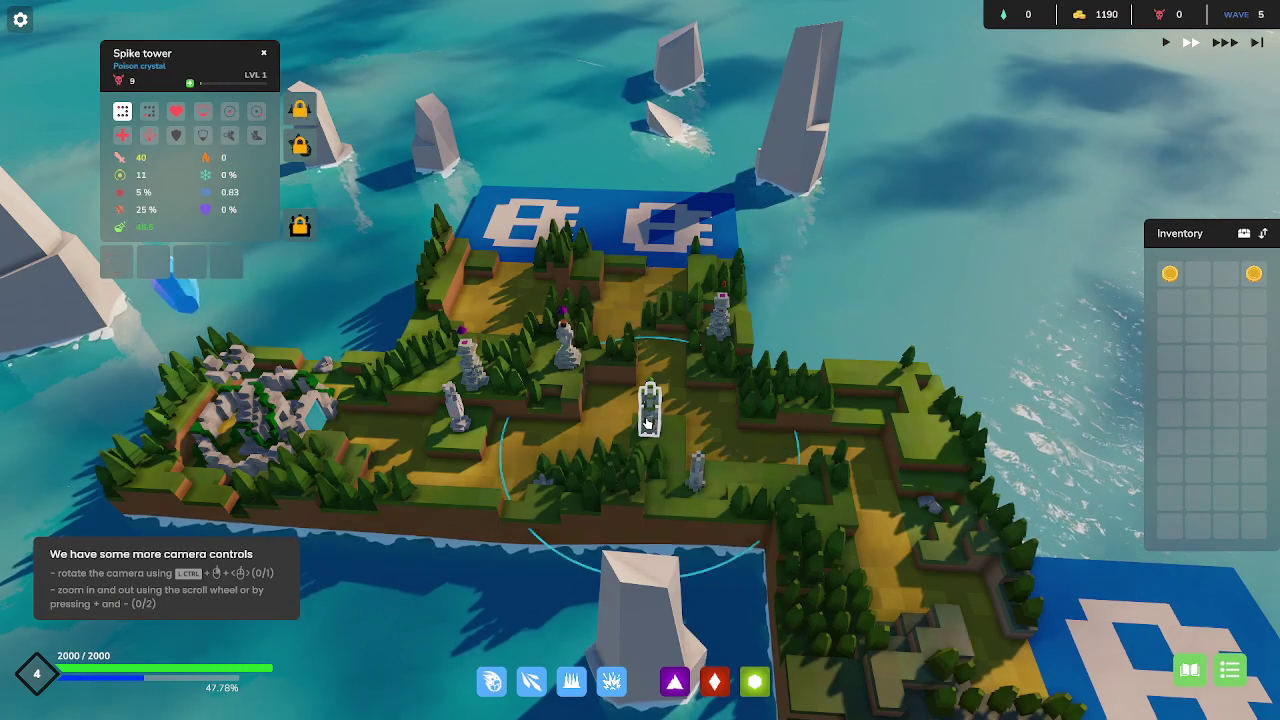
left_click(1170, 273)
left_click(1254, 273)
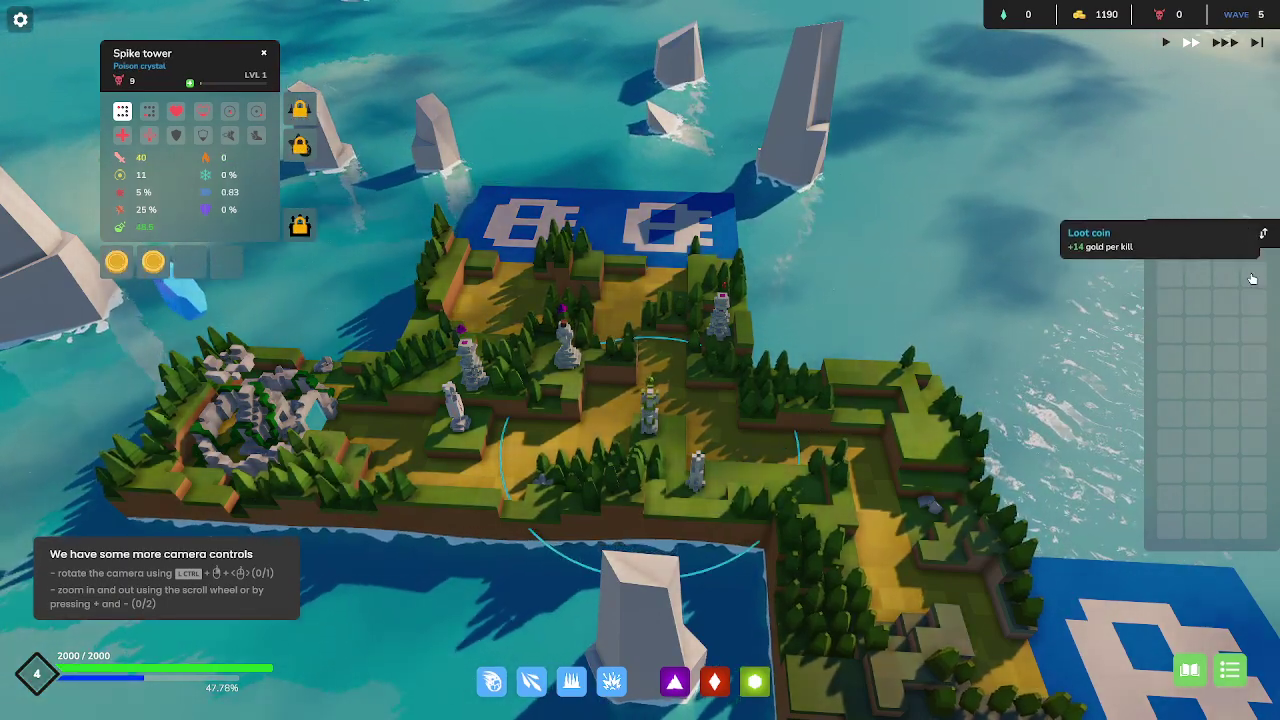
scroll(511, 205, "up", 2)
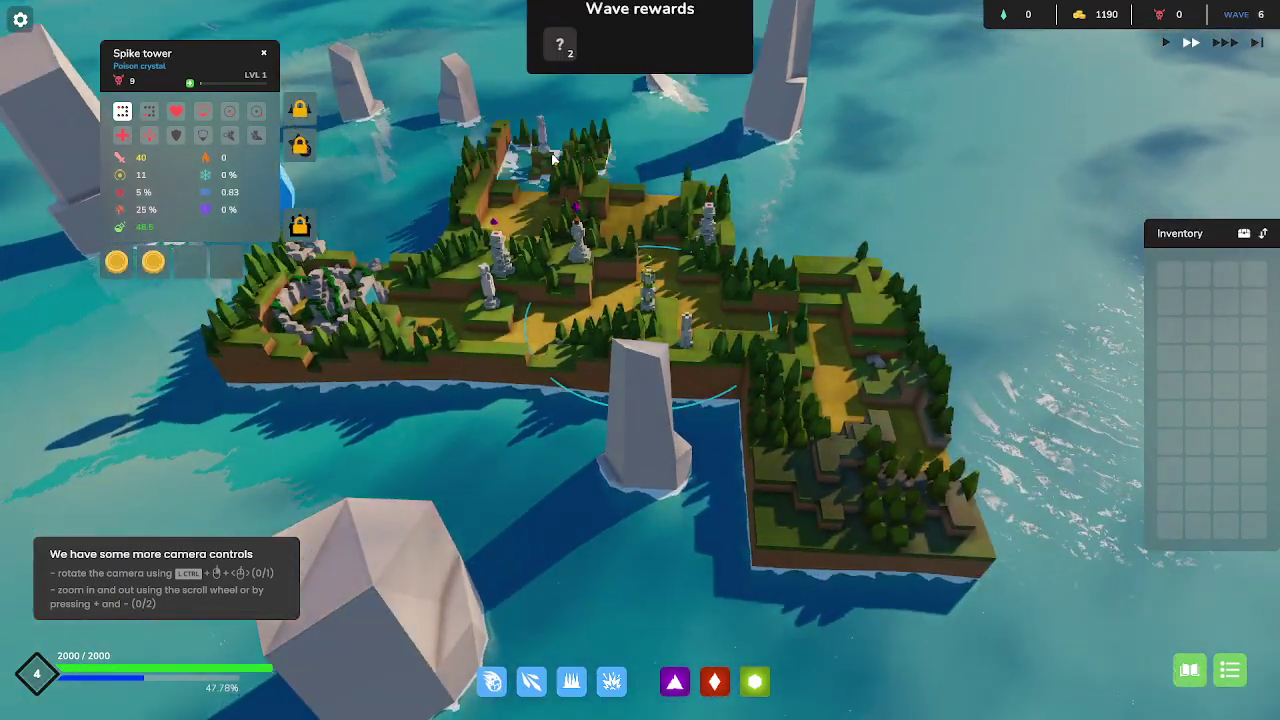
scroll(533, 240, "up", 2)
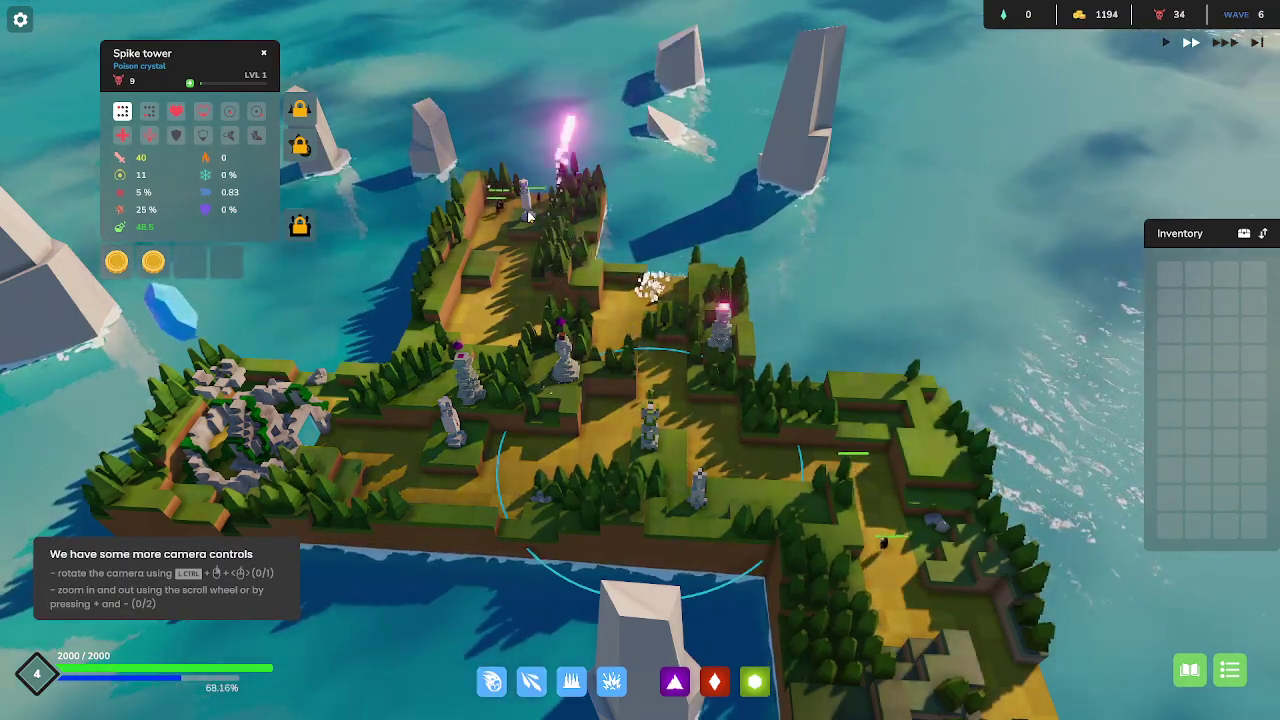
scroll(615, 385, "down", 2)
key("e")
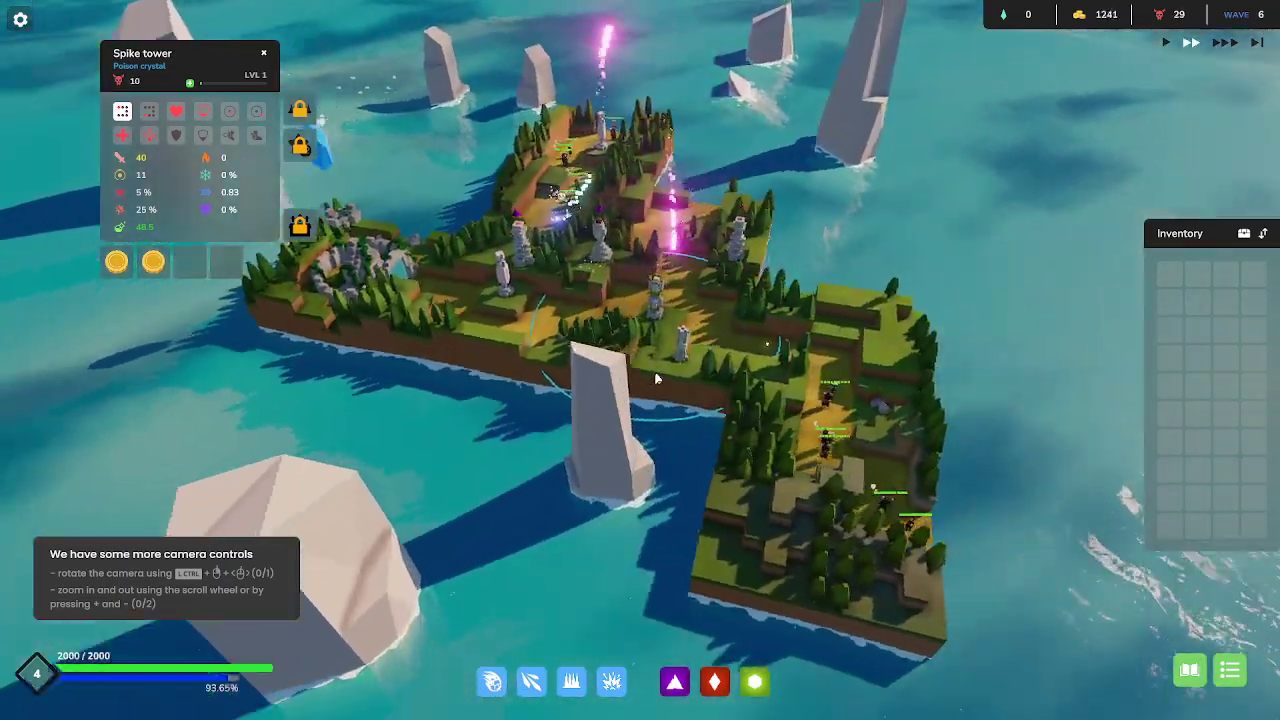
scroll(647, 381, "up", 2)
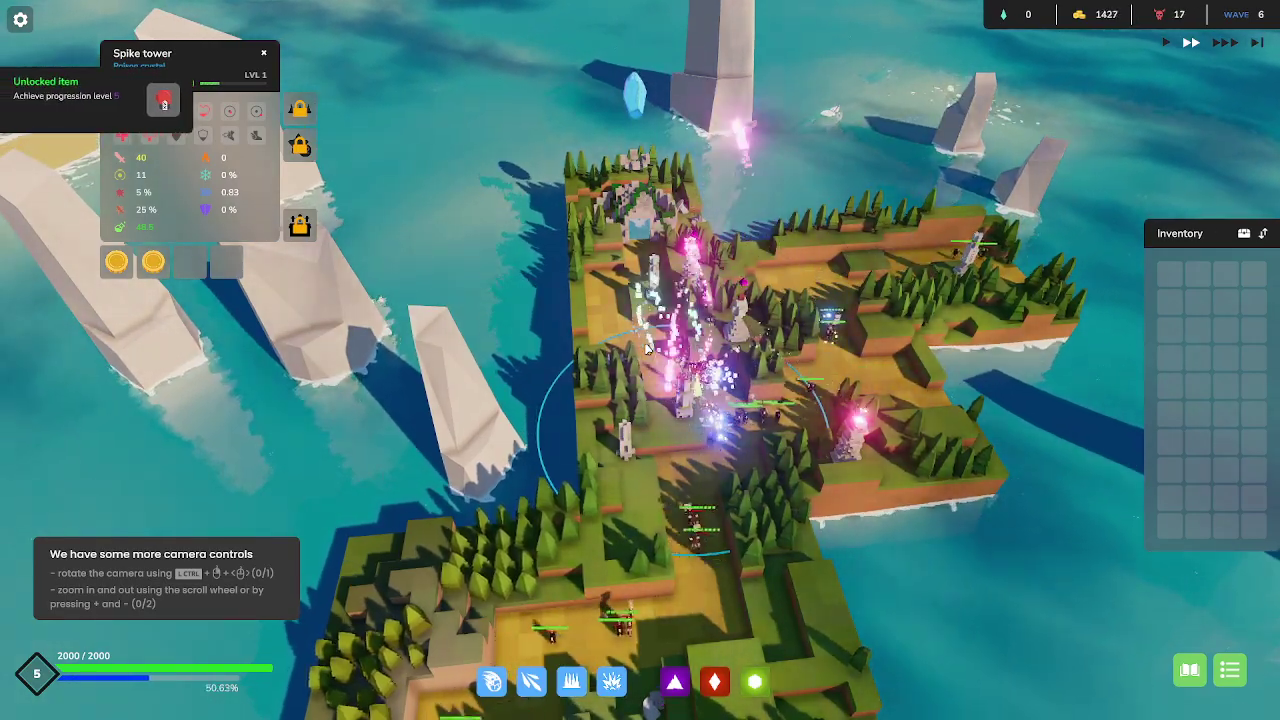
key("e")
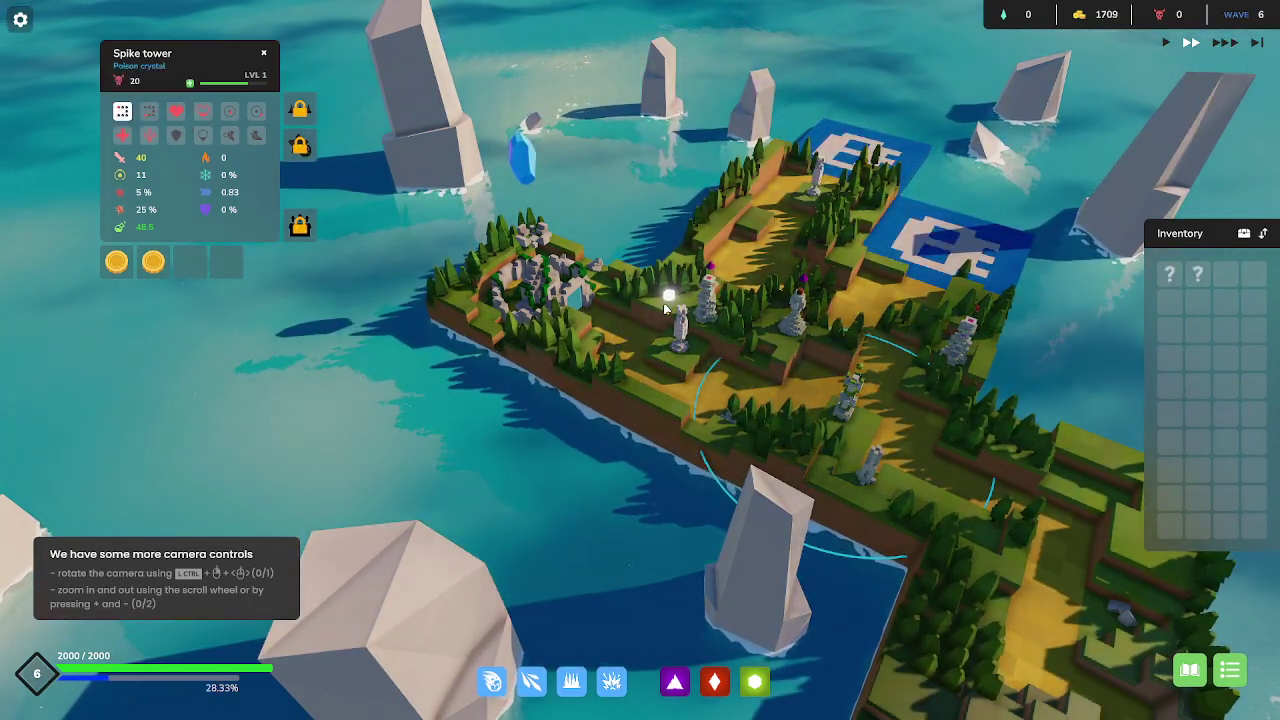
Collect the loot; add cleaver and chili to the projectile tower, missile drone to the spike tower.
key("e")
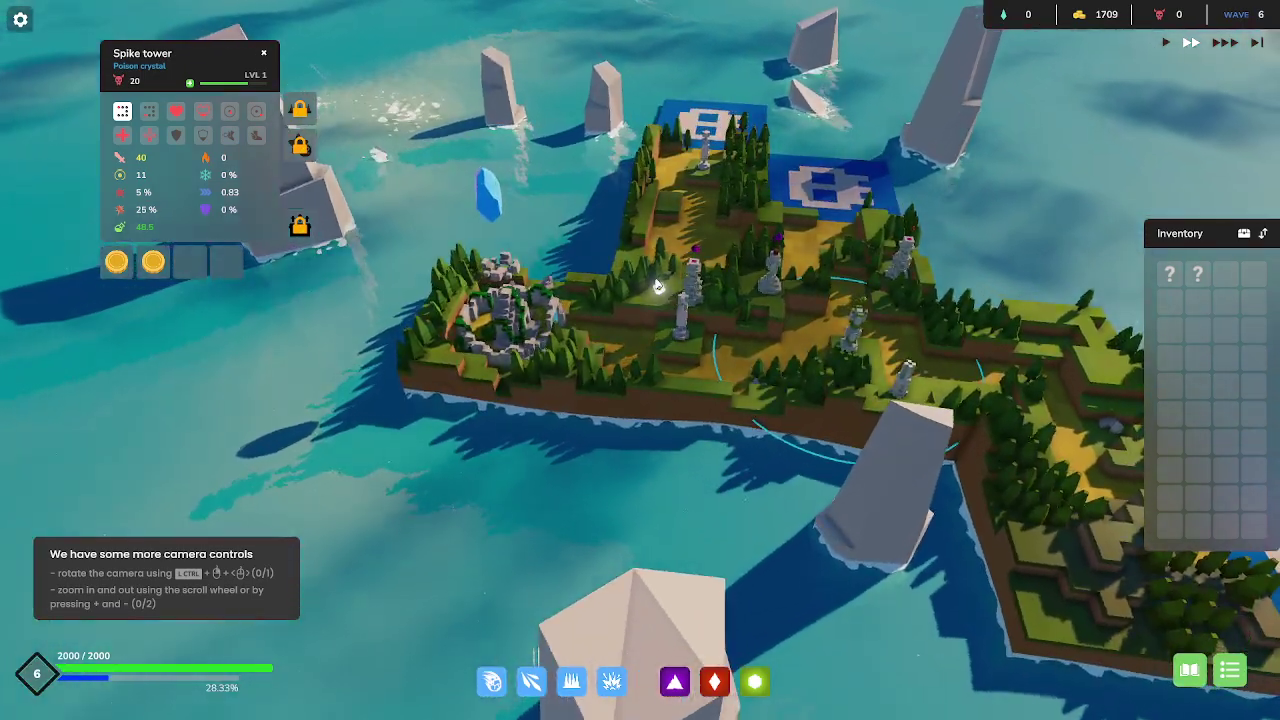
scroll(659, 300, "up", 2)
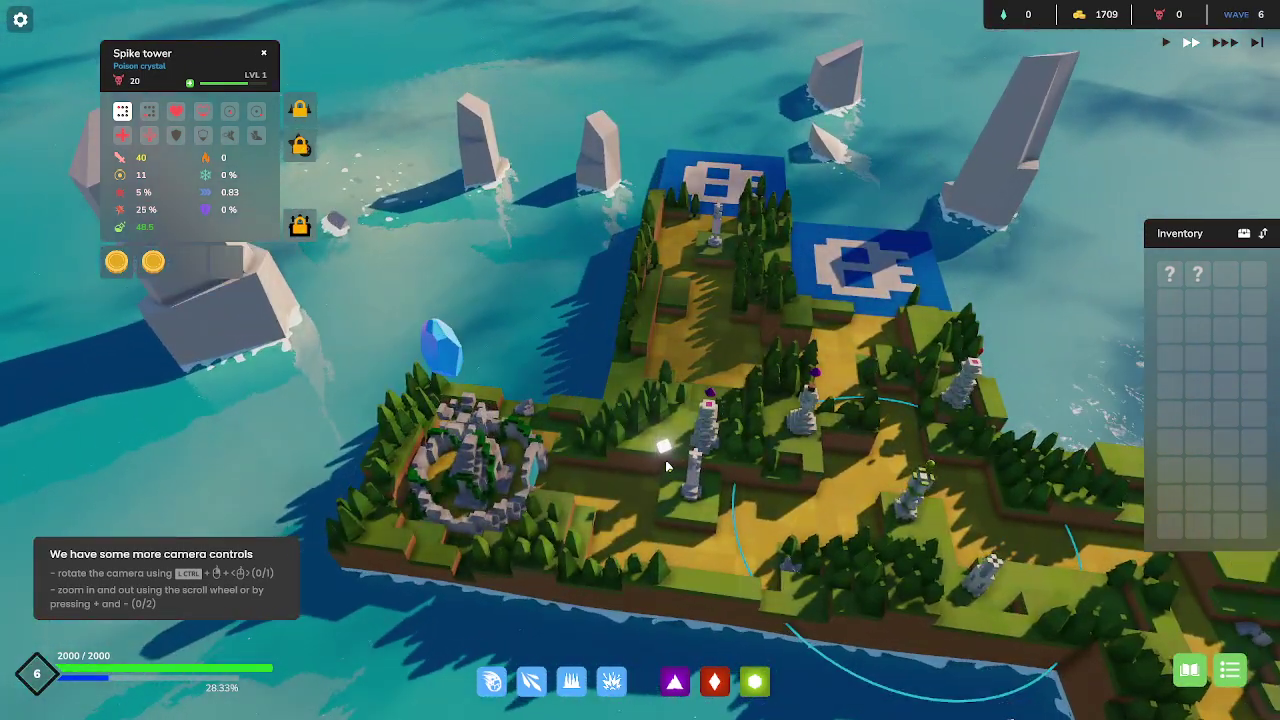
left_click(663, 445)
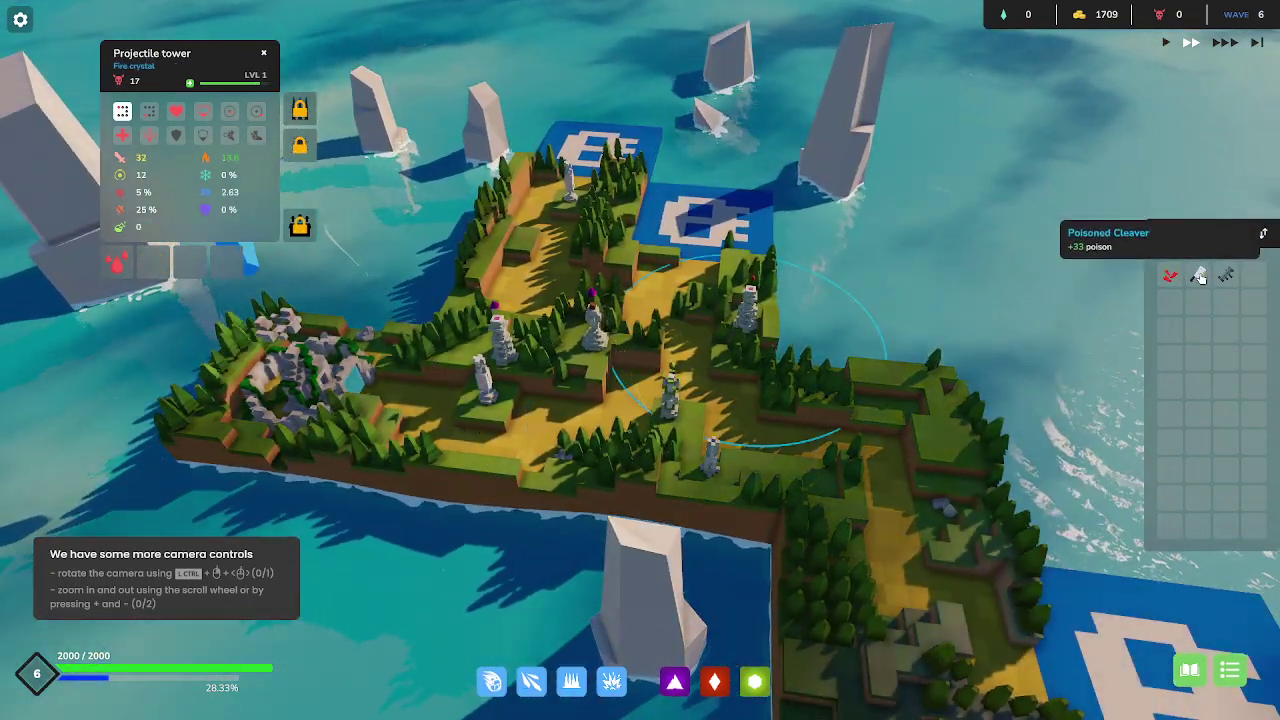
left_click(1198, 276)
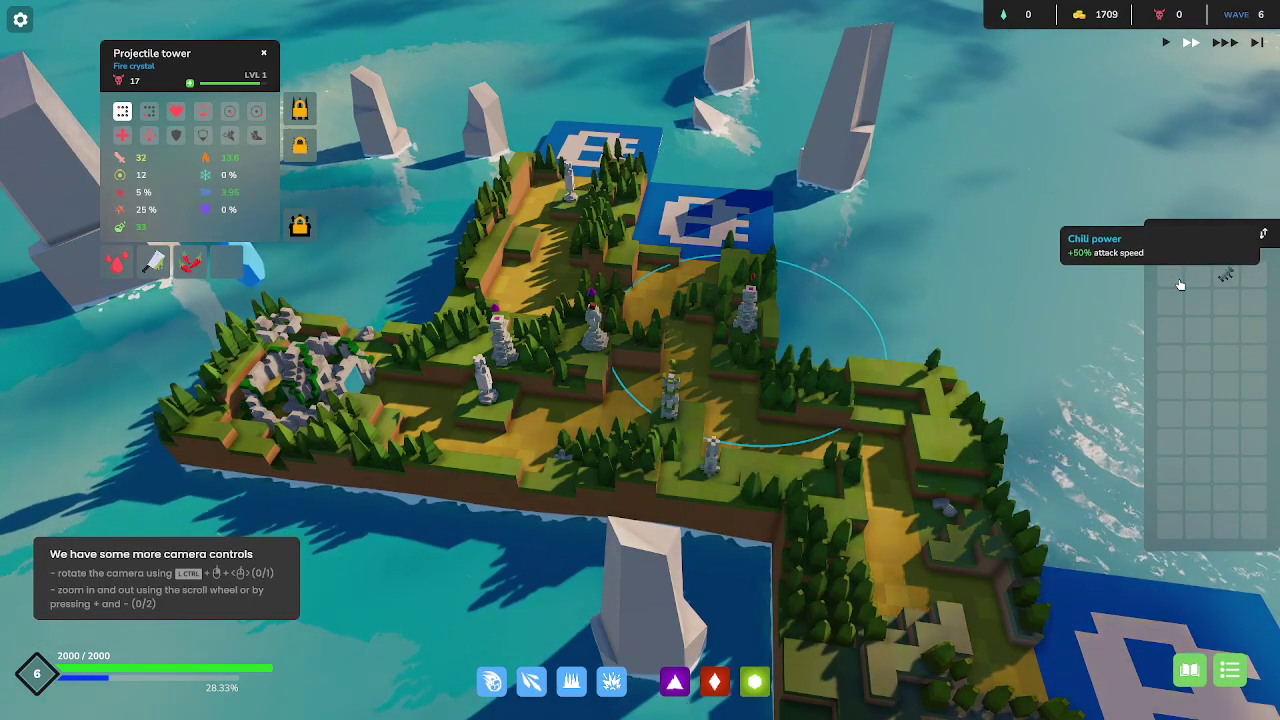
left_click(1178, 281)
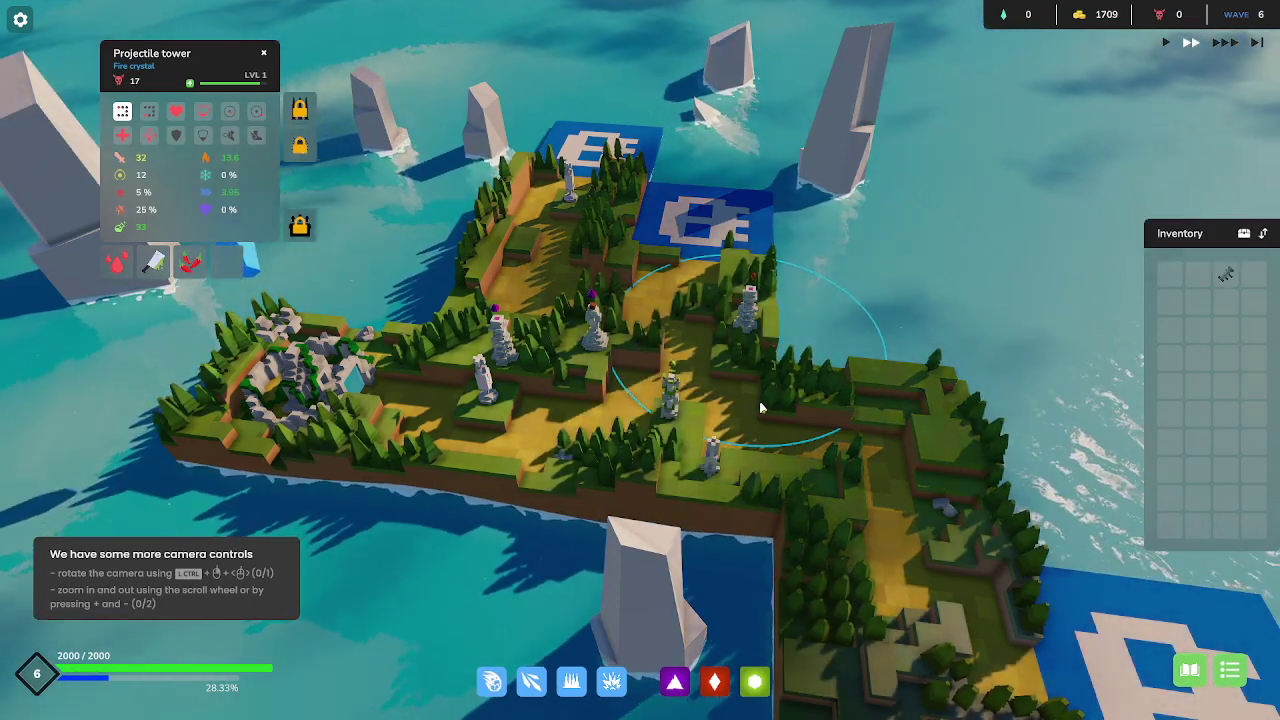
left_click(672, 400)
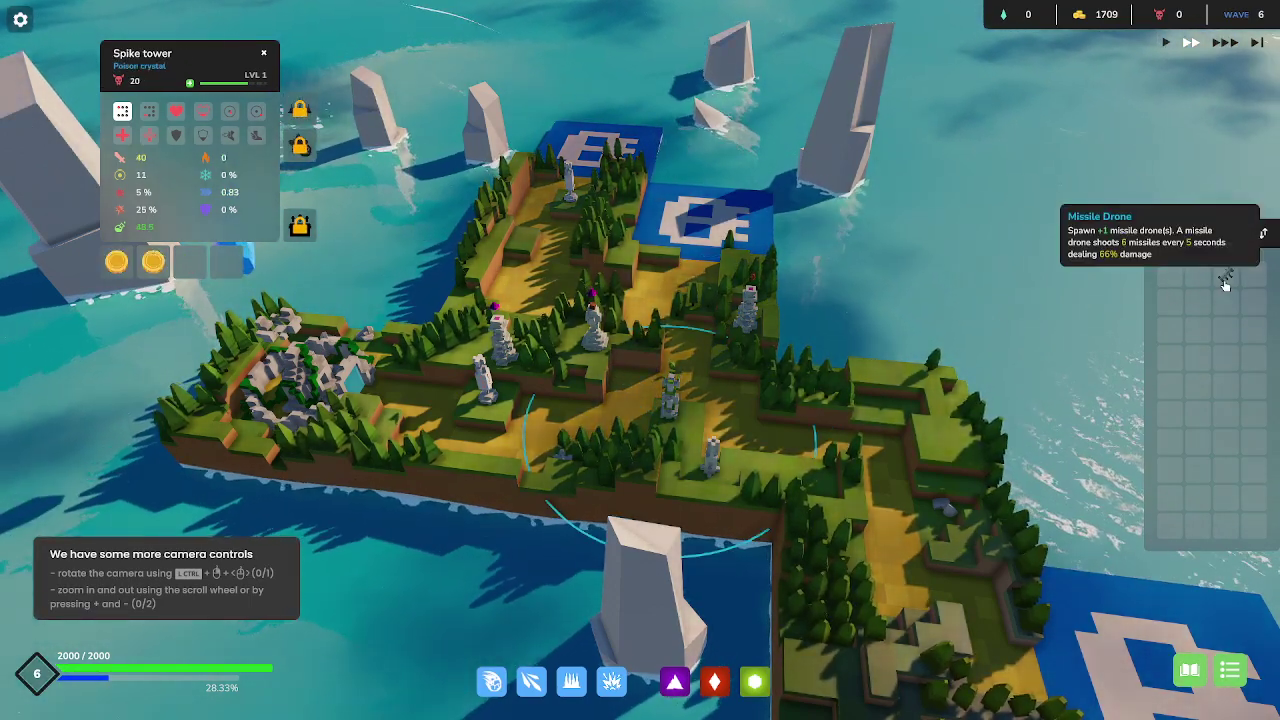
left_click(1224, 276)
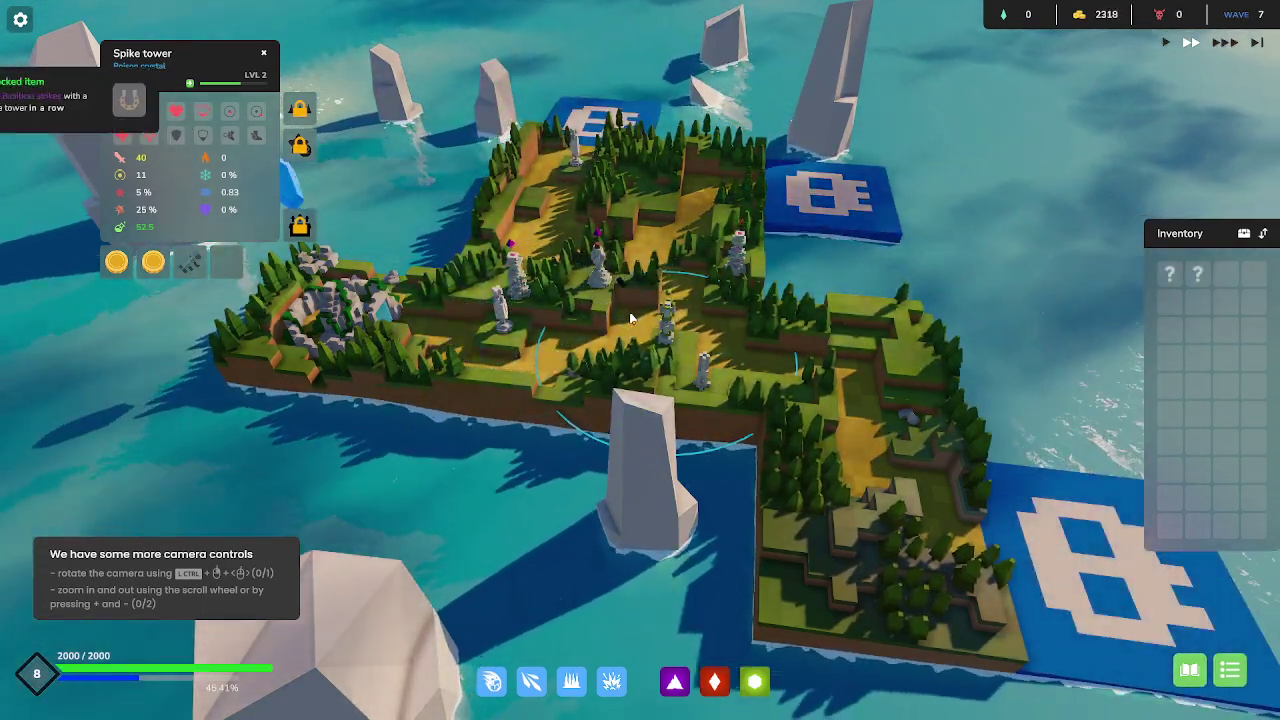
Remove the clover from the left-centre projectile tower.
left_click_drag(630, 318, 1003, 320)
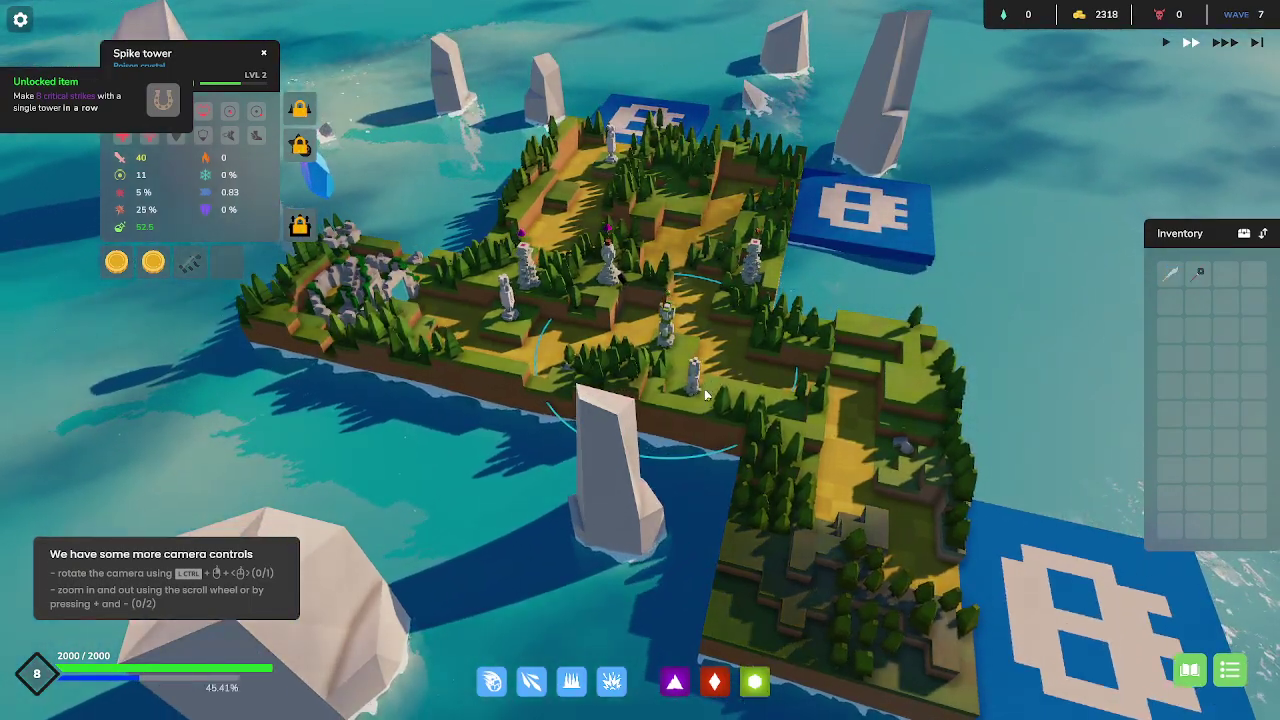
scroll(705, 397, "up", 2)
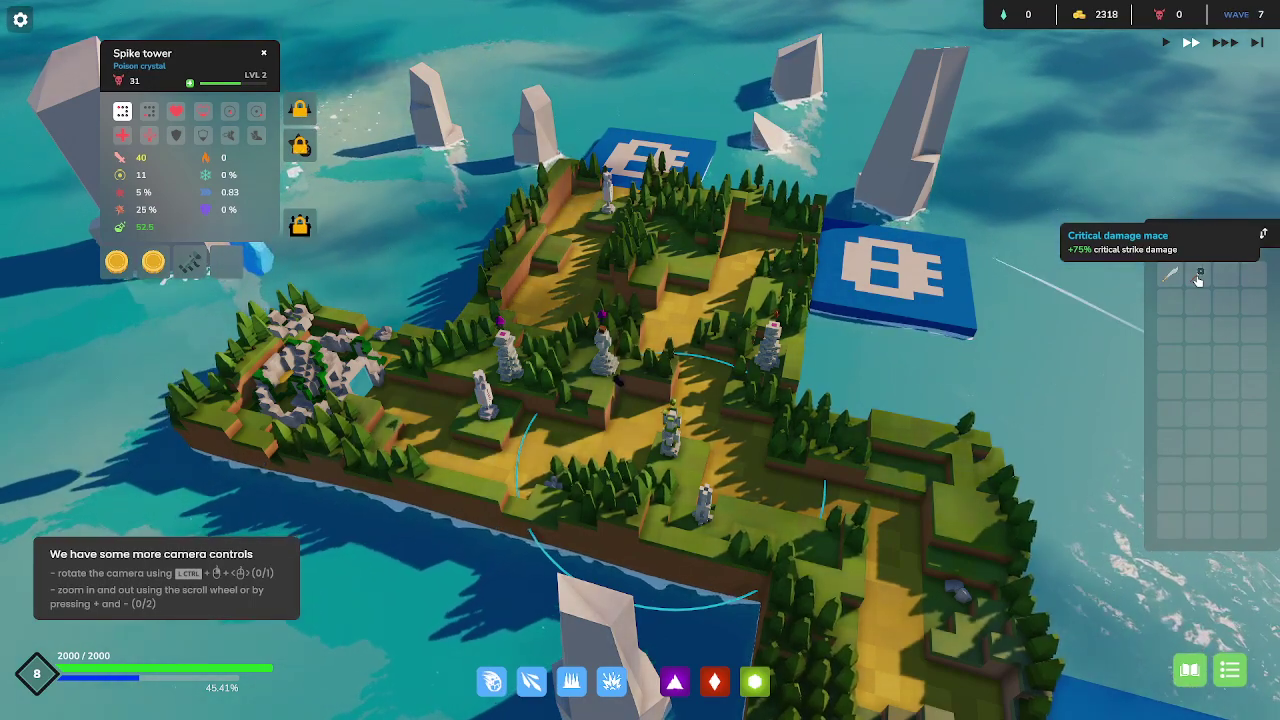
left_click(484, 392)
left_click(120, 272)
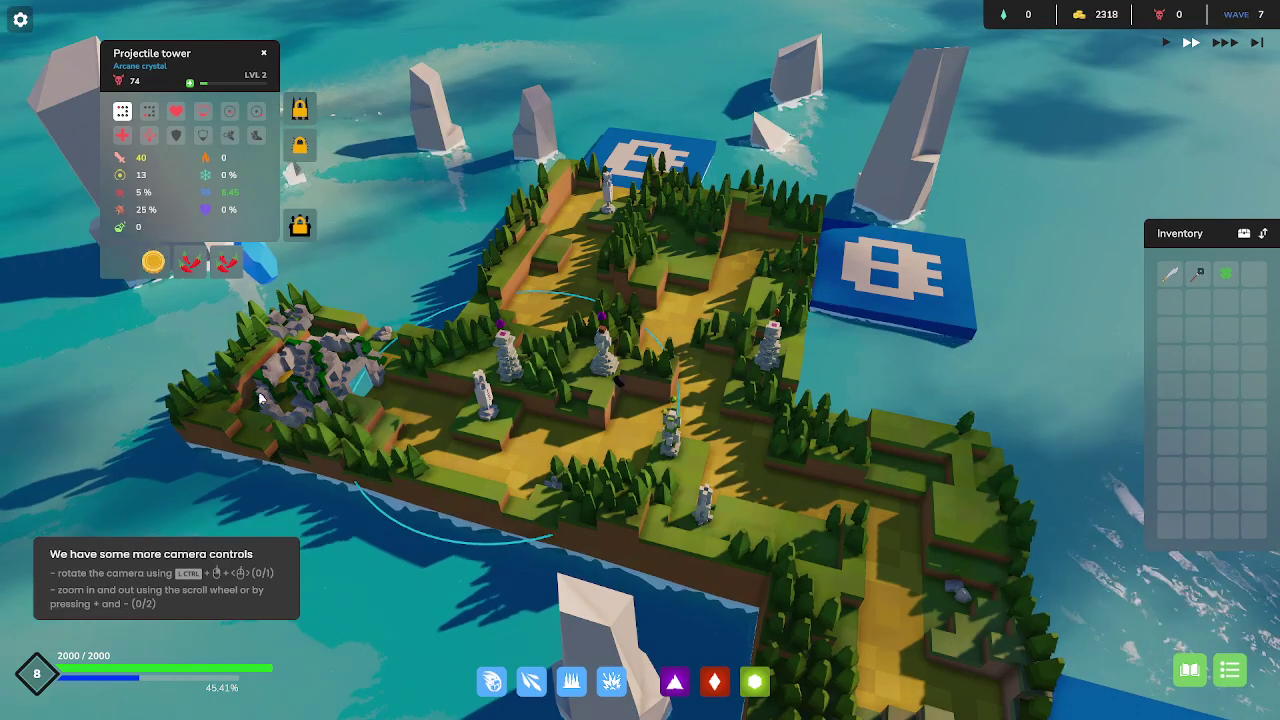
Build a new boulder tower on the island and select it.
left_click(492, 684)
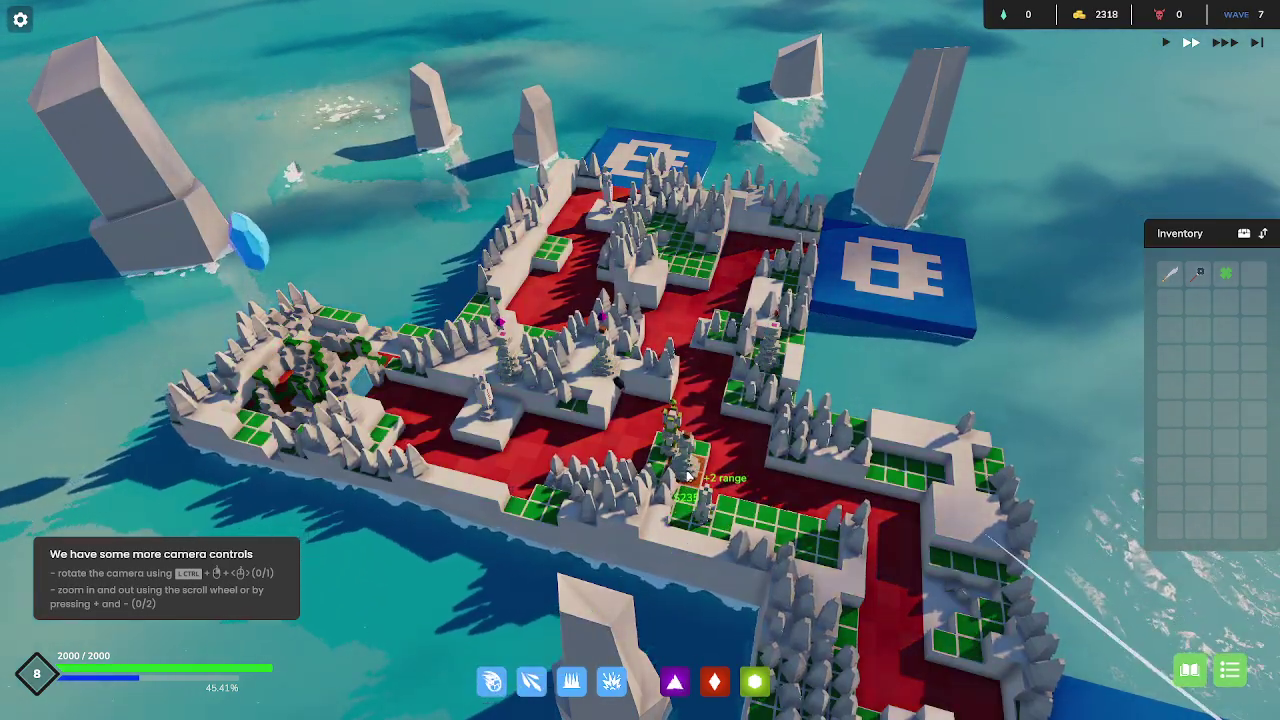
left_click(684, 485)
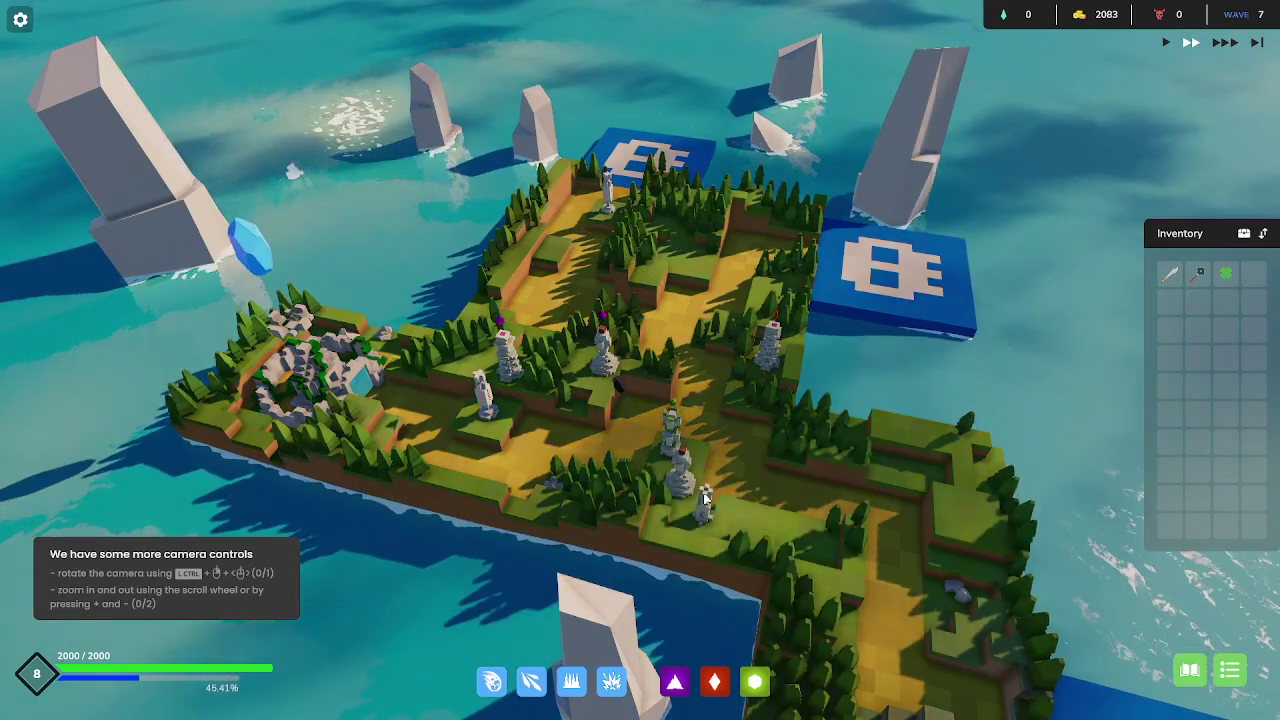
left_click_drag(705, 497, 525, 462)
left_click(525, 462)
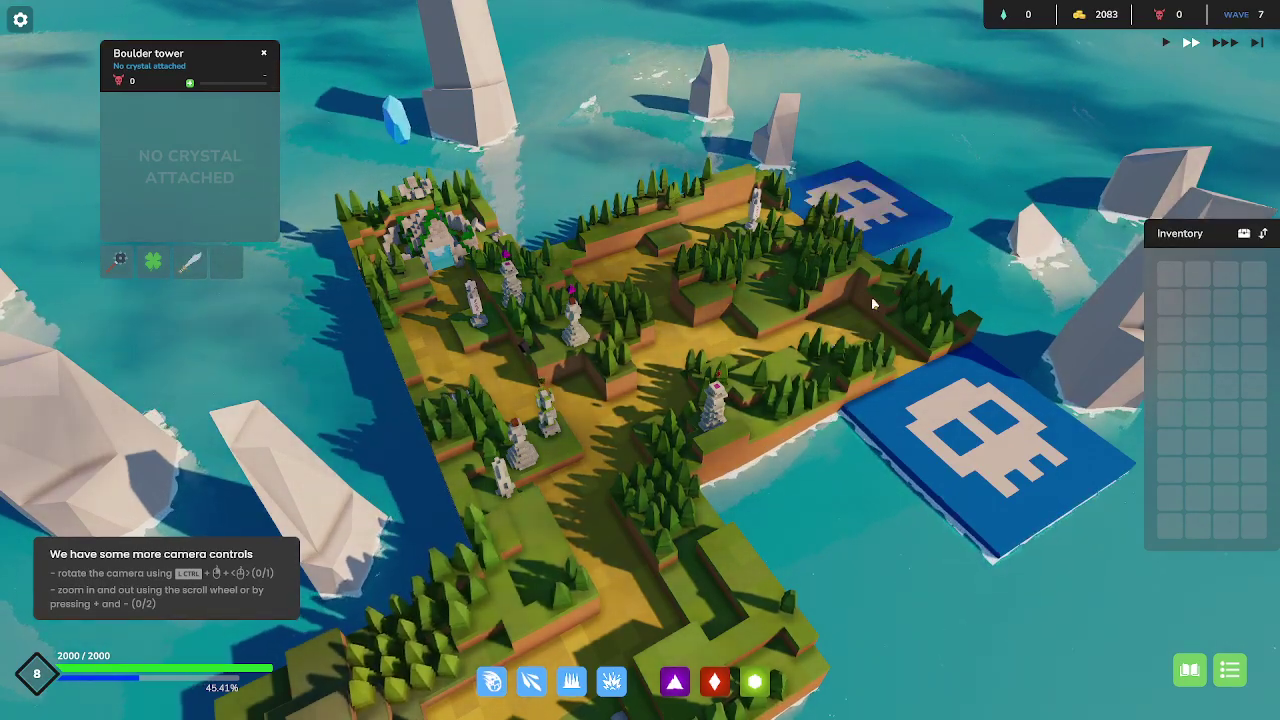
mouse_move(801, 378)
left_mouse_down()
mouse_move(990, 330)
mouse_move(858, 456)
left_mouse_up()
scroll(858, 456, "up", 3)
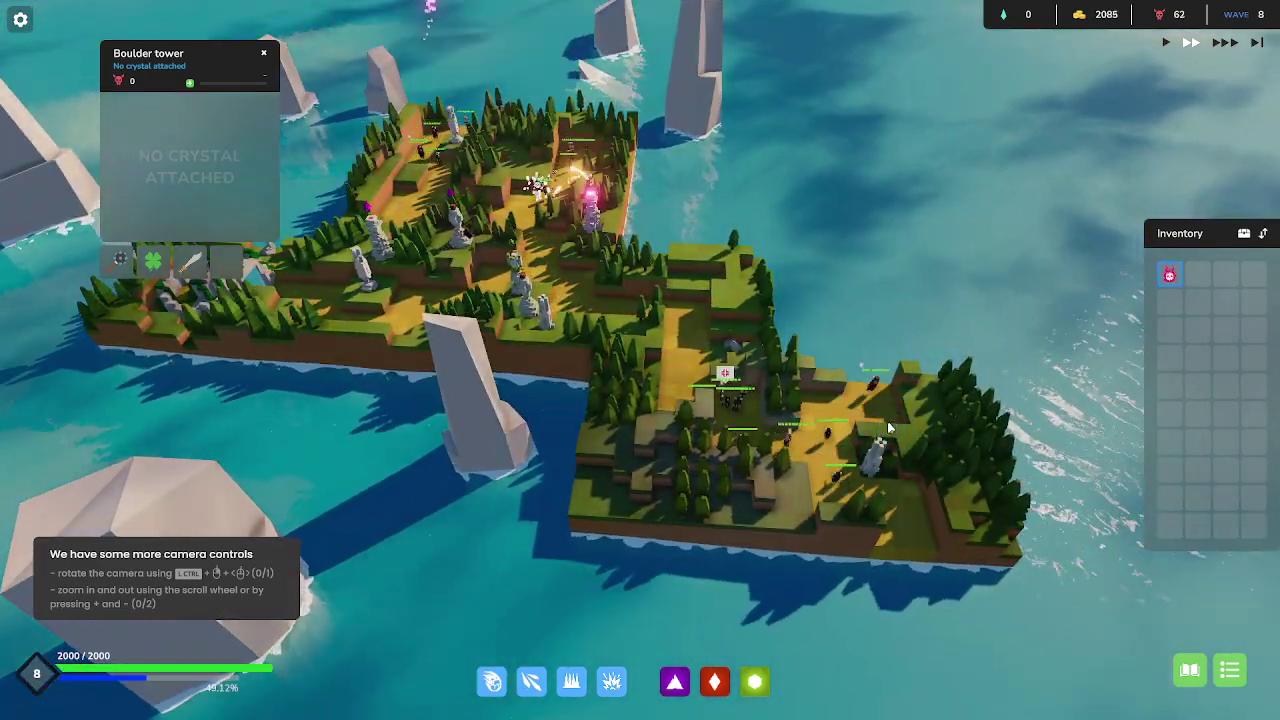
mouse_move(1170, 277)
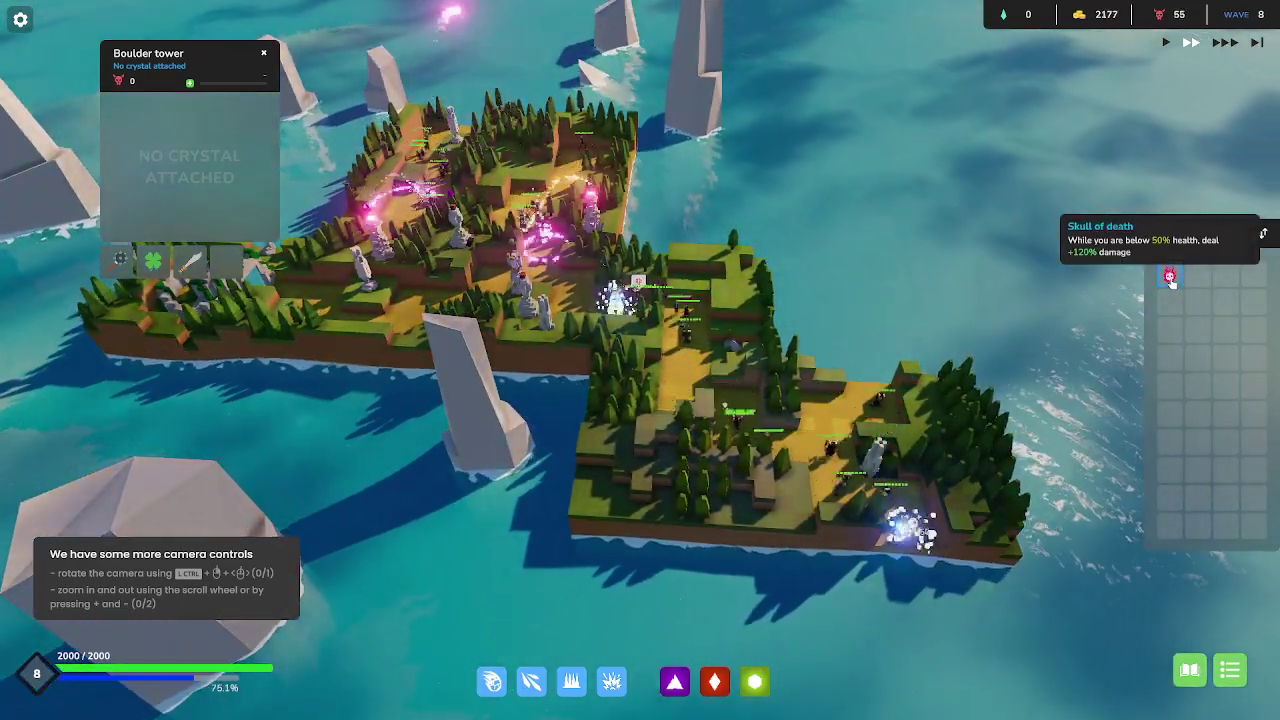
scroll(1137, 290, "up", 3)
scroll(805, 418, "up", 2)
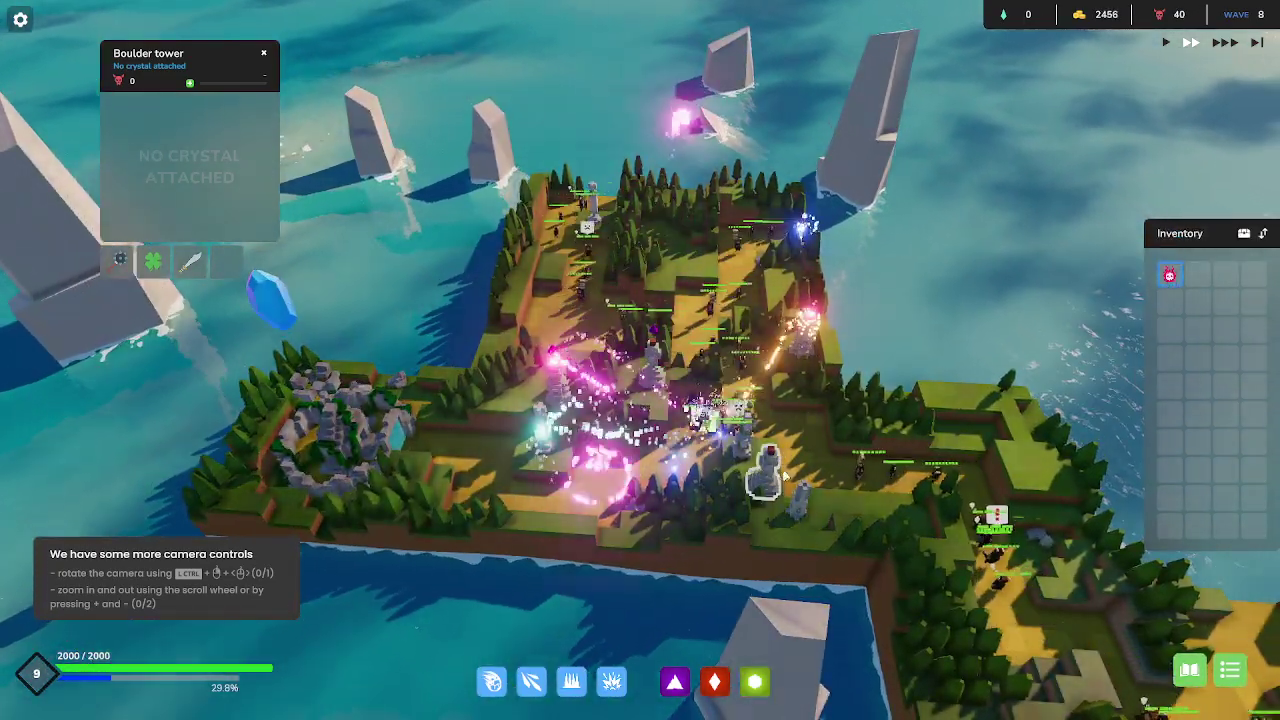
Close the boulder tower details and buy an Arcane crystal for a tower.
left_click(680, 683)
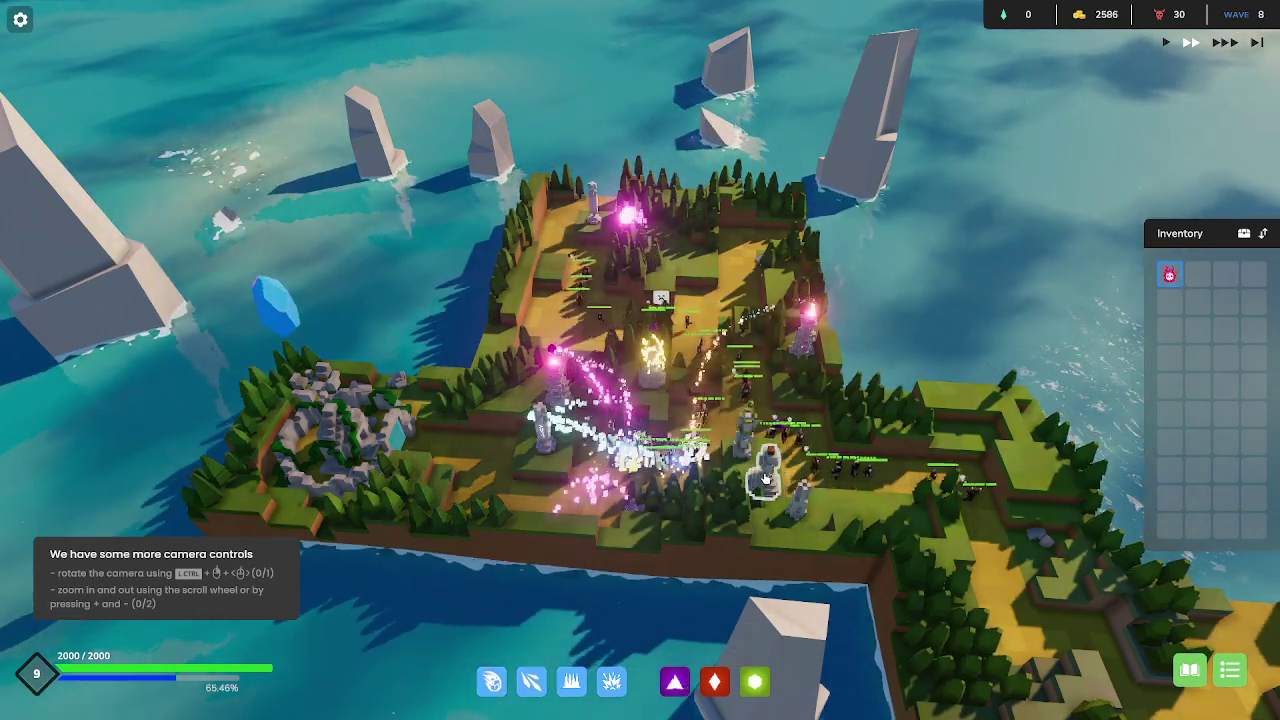
left_click(765, 478)
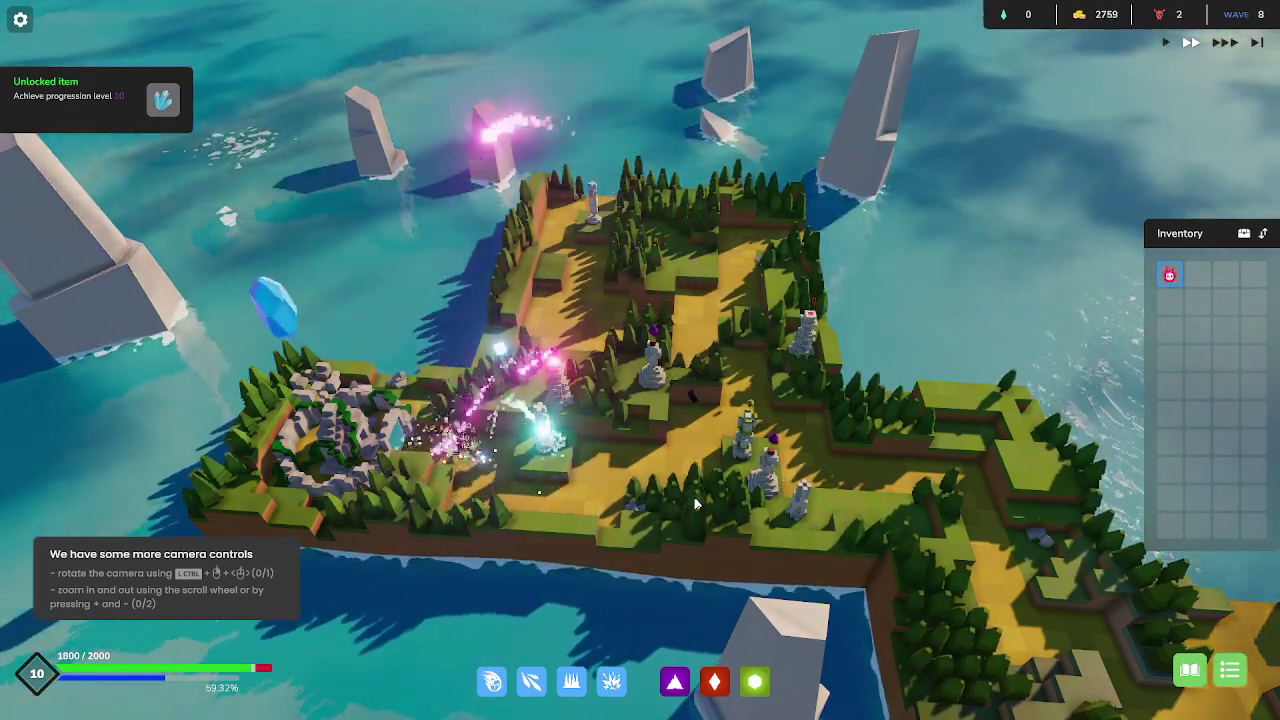
key("a")
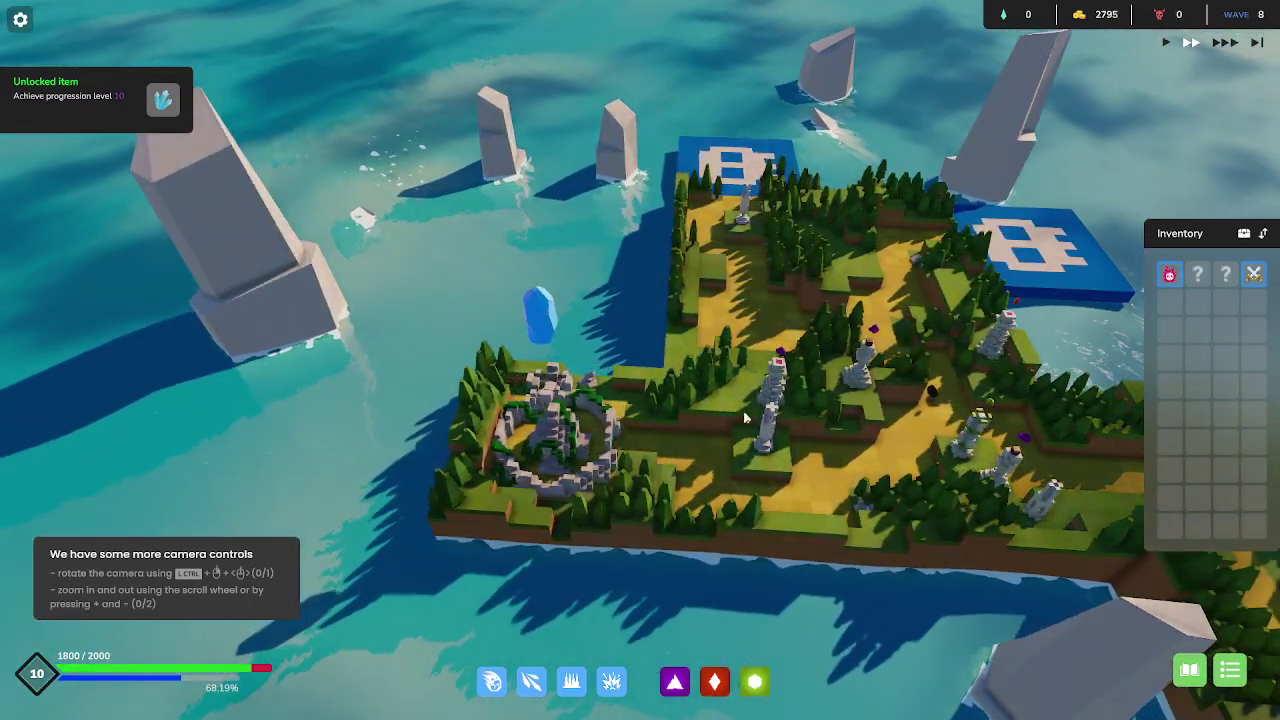
key("d")
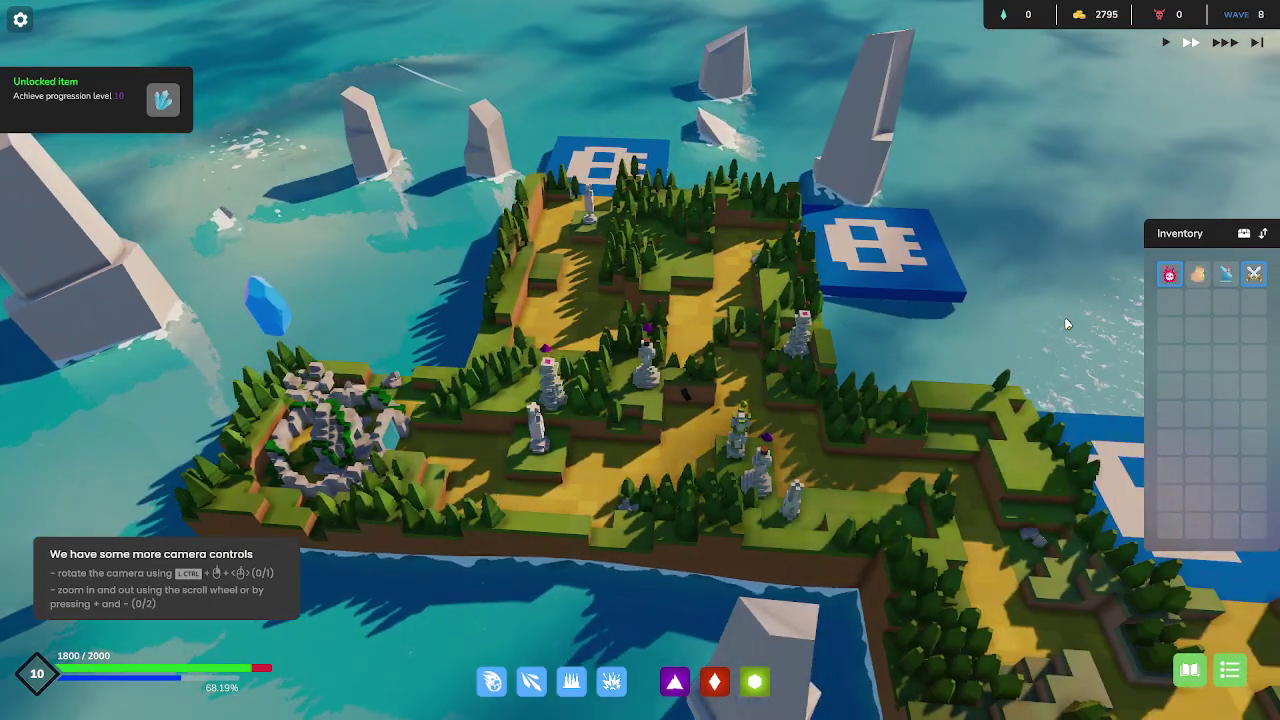
Put a third gold coin into the Spike tower.
key("s")
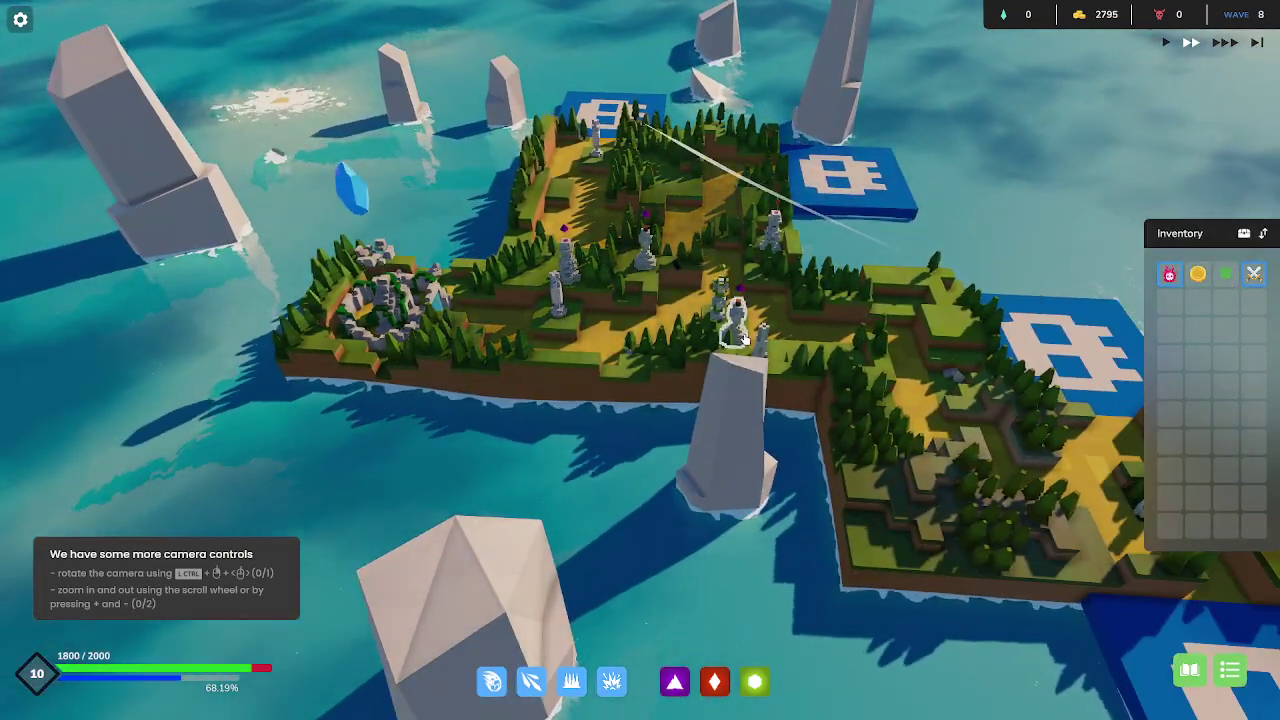
left_click(743, 340)
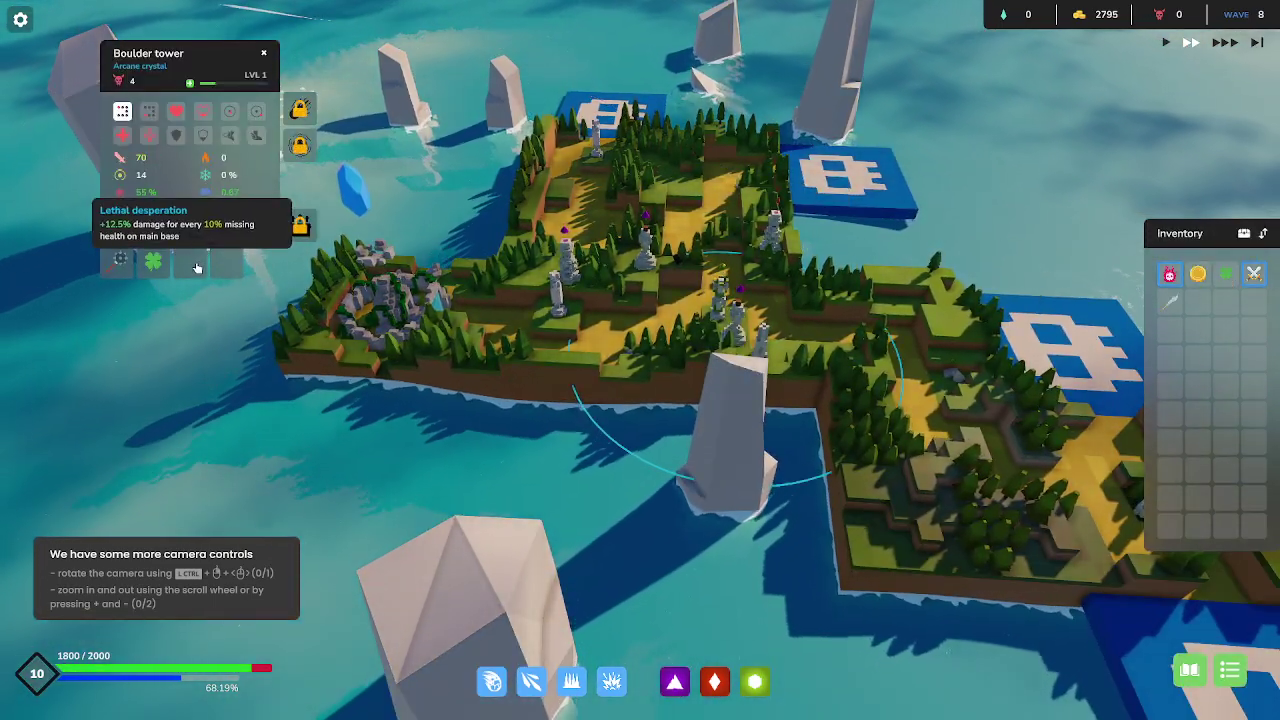
key("w")
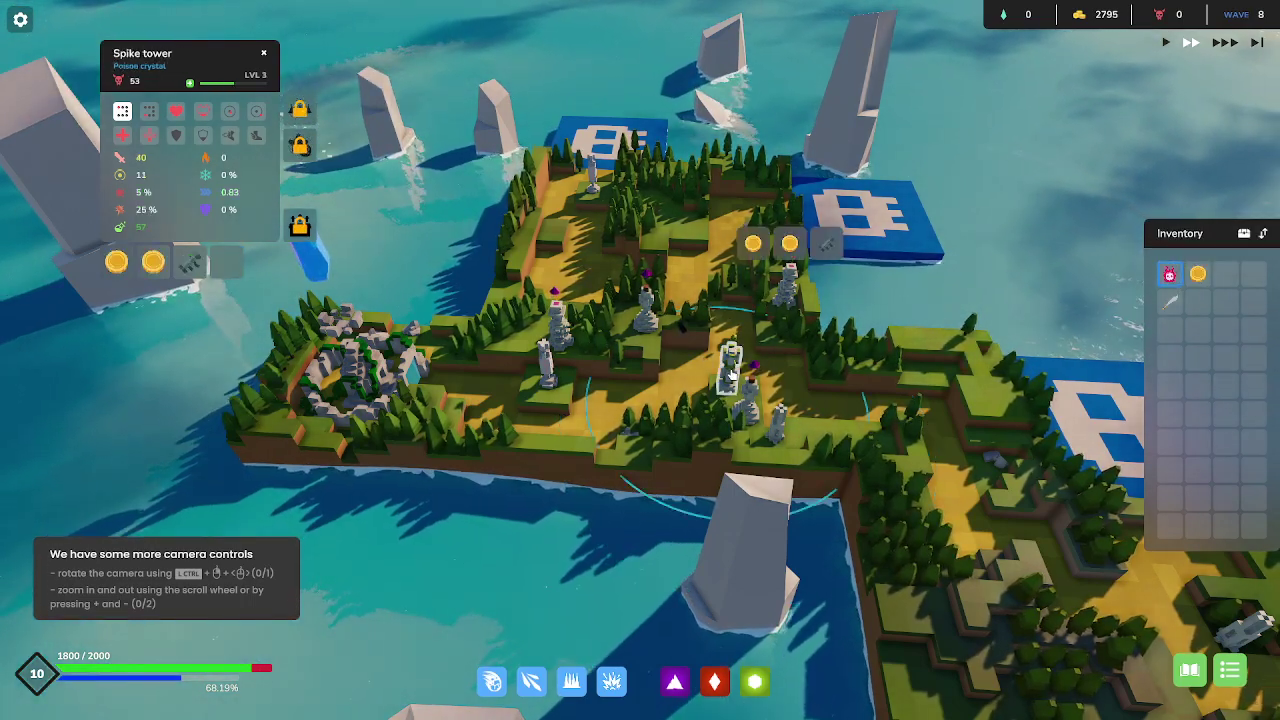
left_click(1197, 273)
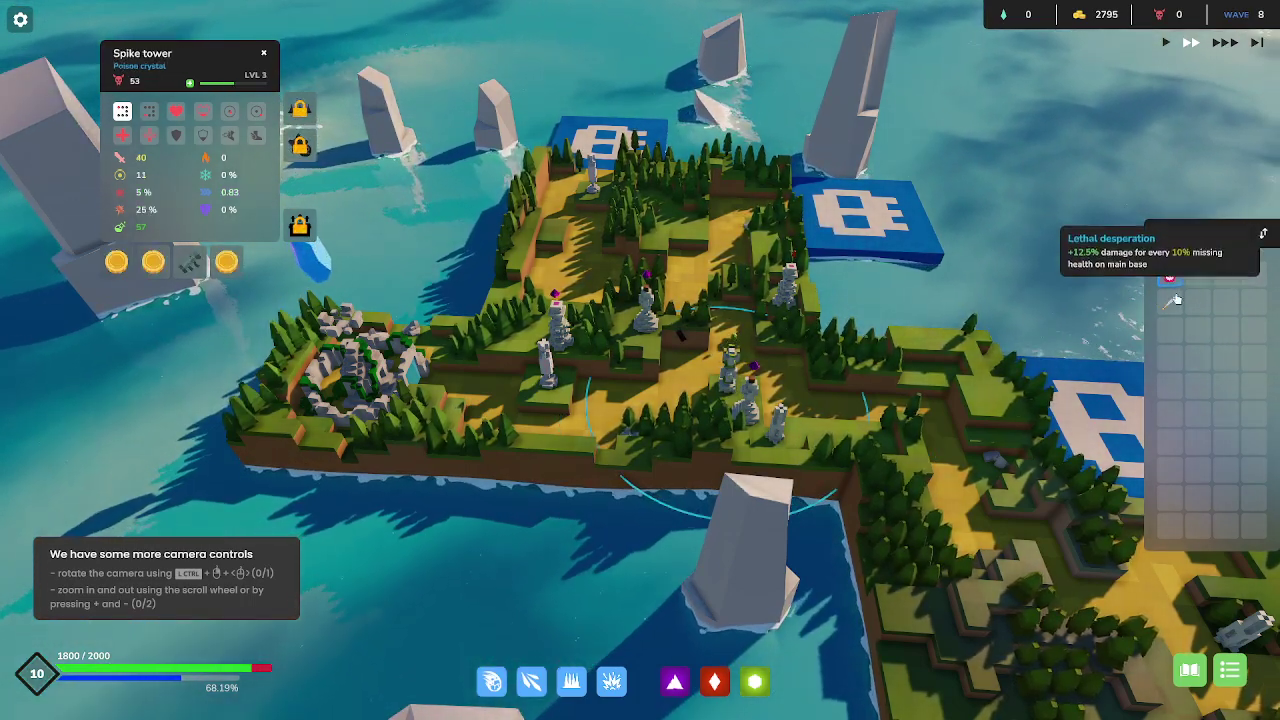
scroll(1174, 314, "up", 2)
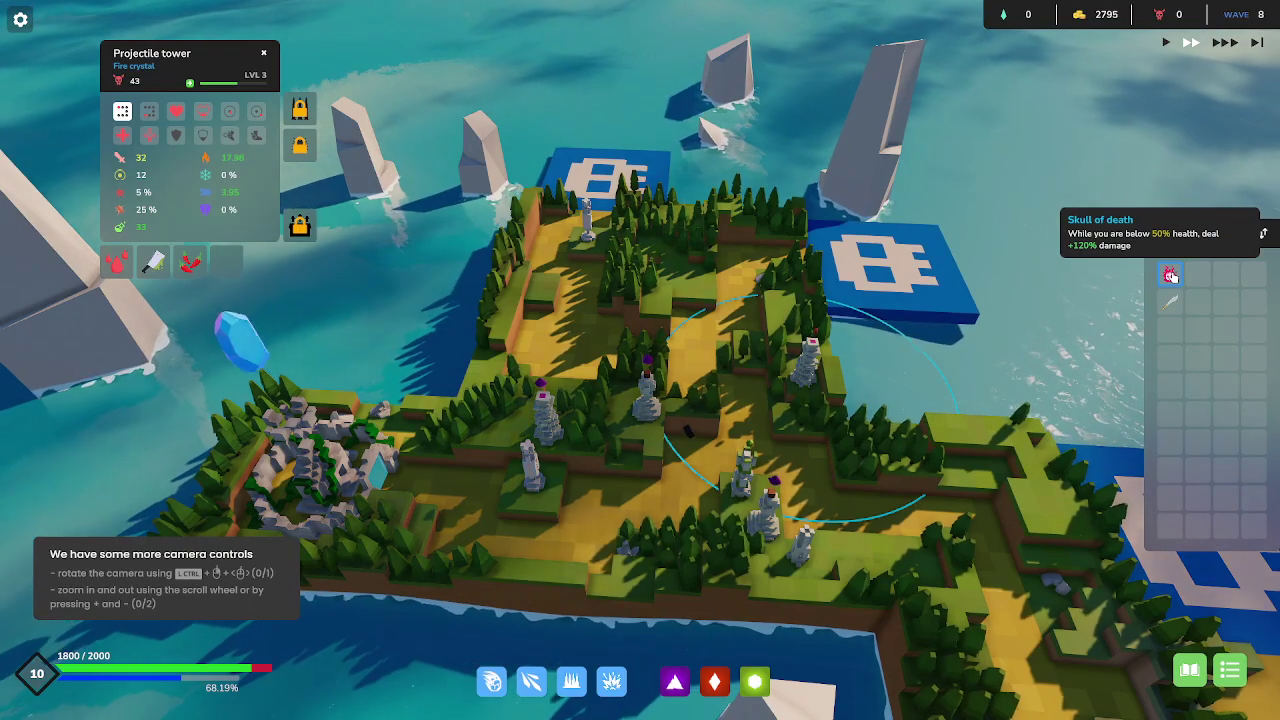
key("s")
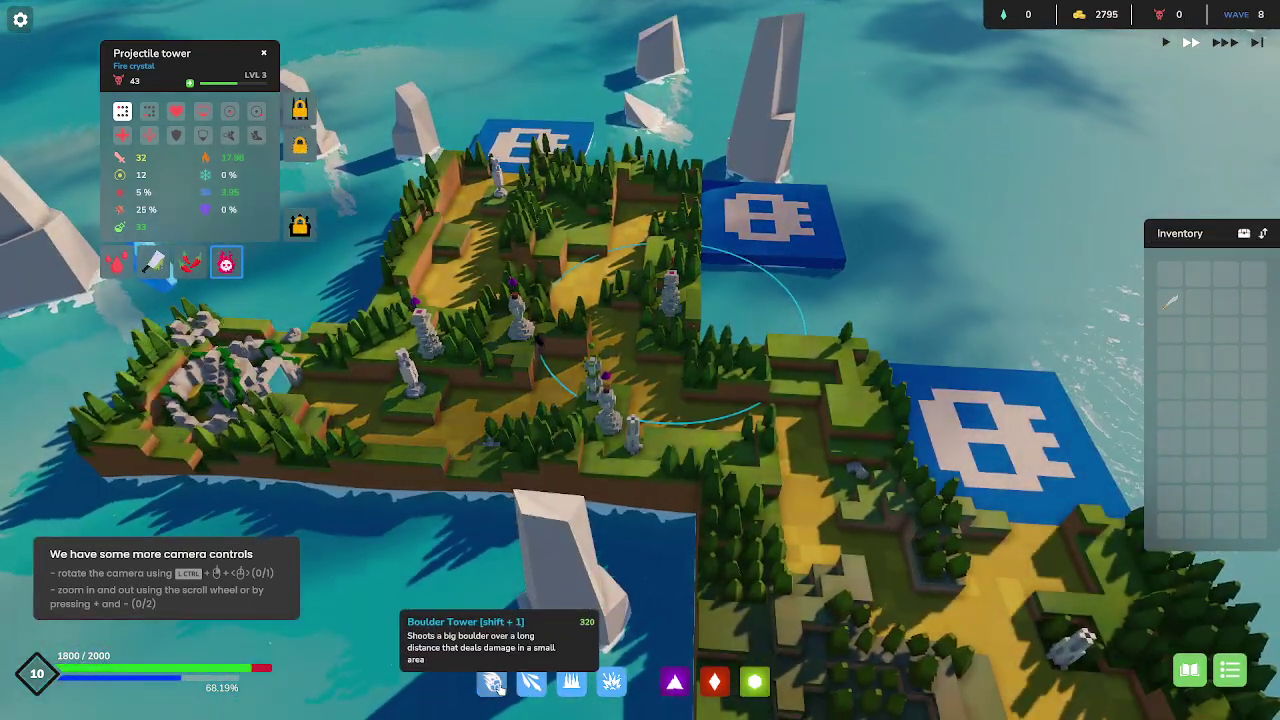
Place a new Projectile tower on the island's right part and inspect it.
left_click(533, 683)
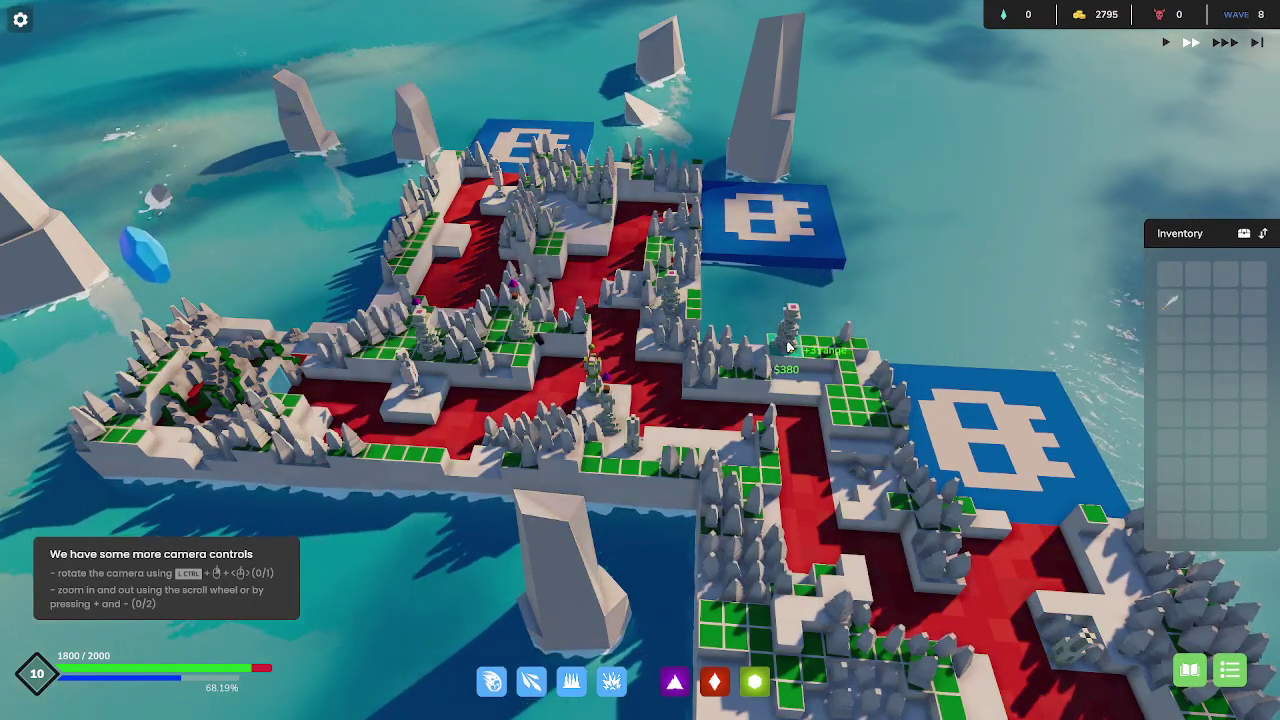
left_click(789, 345)
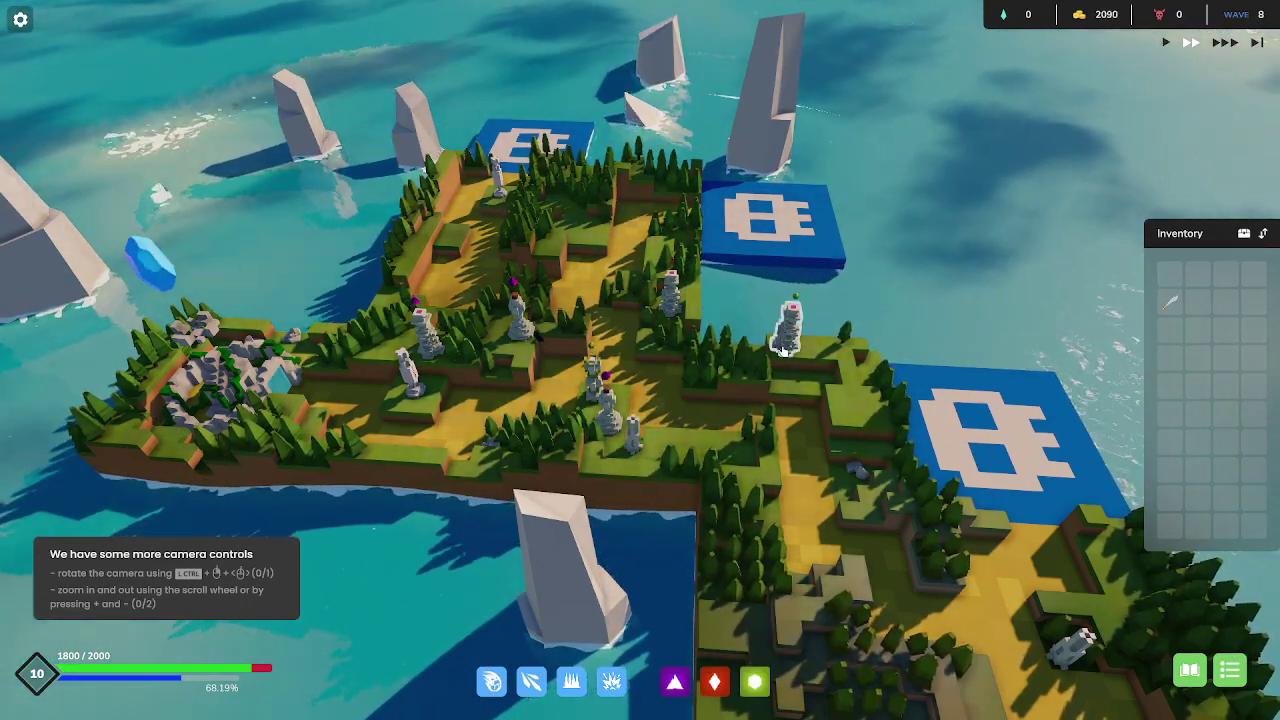
left_click(785, 350)
scroll(1017, 435, "down", 3)
scroll(800, 240, "up", 5)
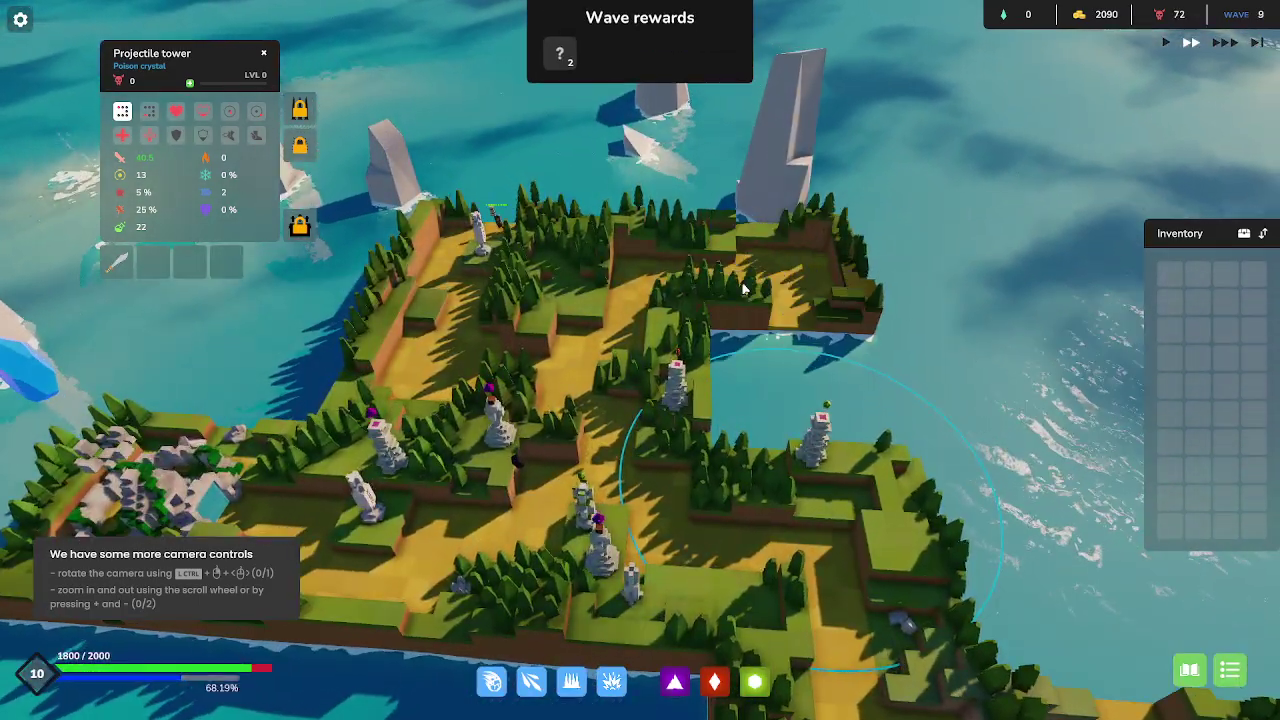
key("q")
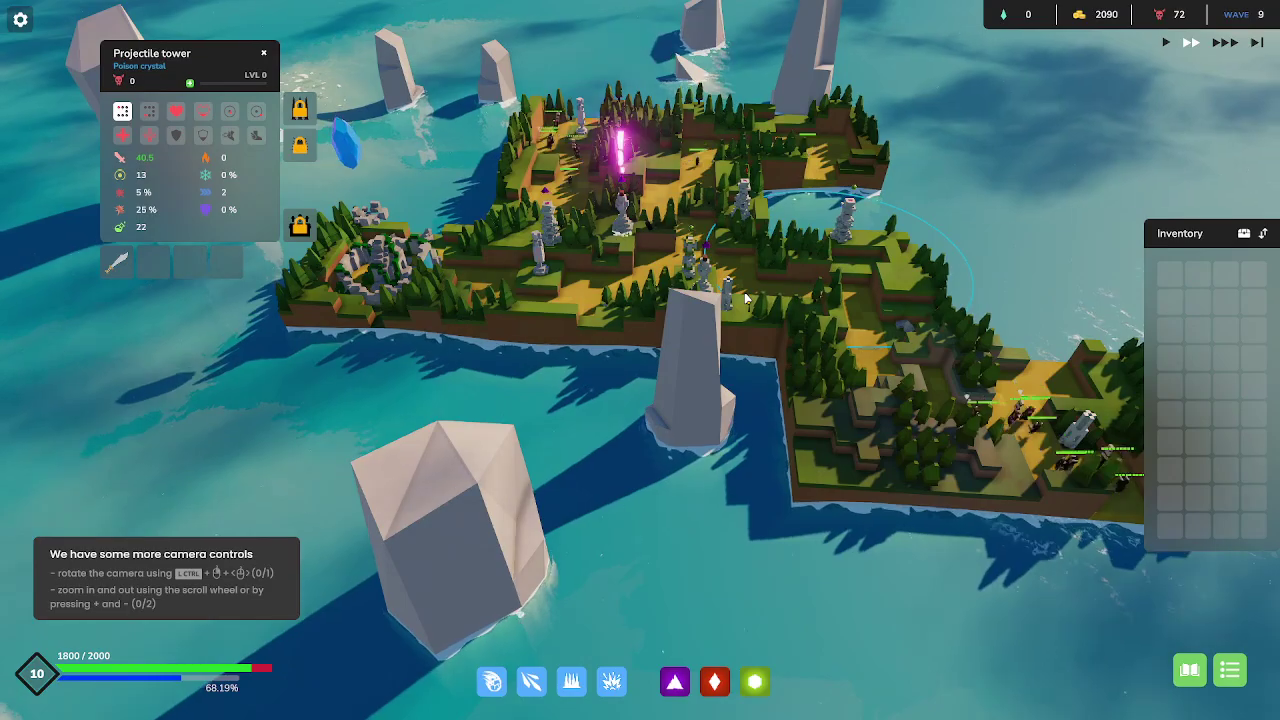
scroll(743, 300, "up", 2)
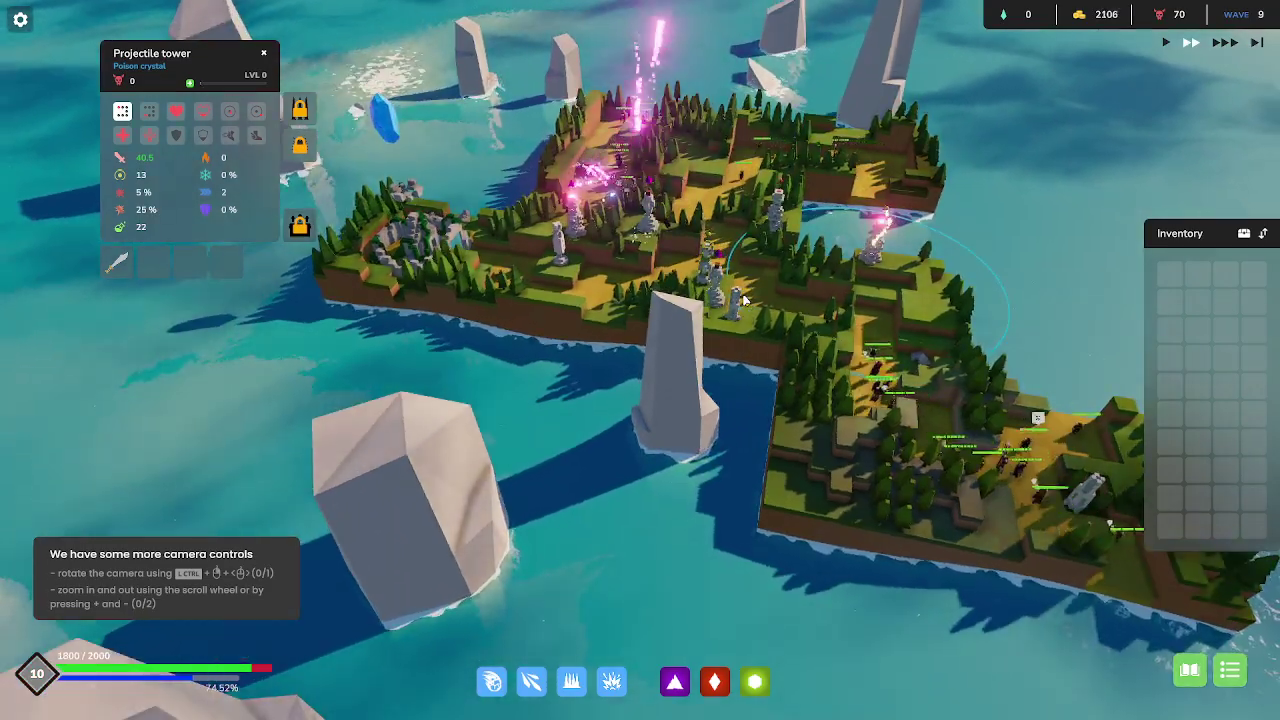
scroll(743, 300, "down", 2)
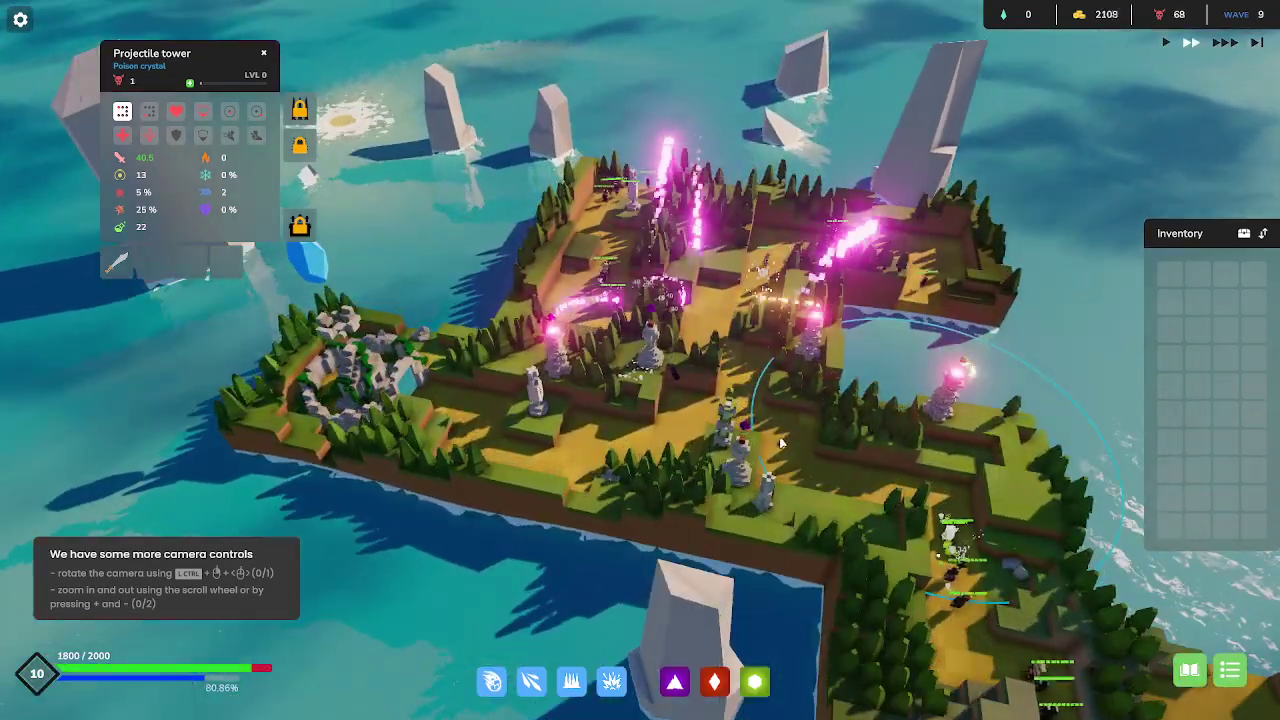
scroll(807, 384, "up", 2)
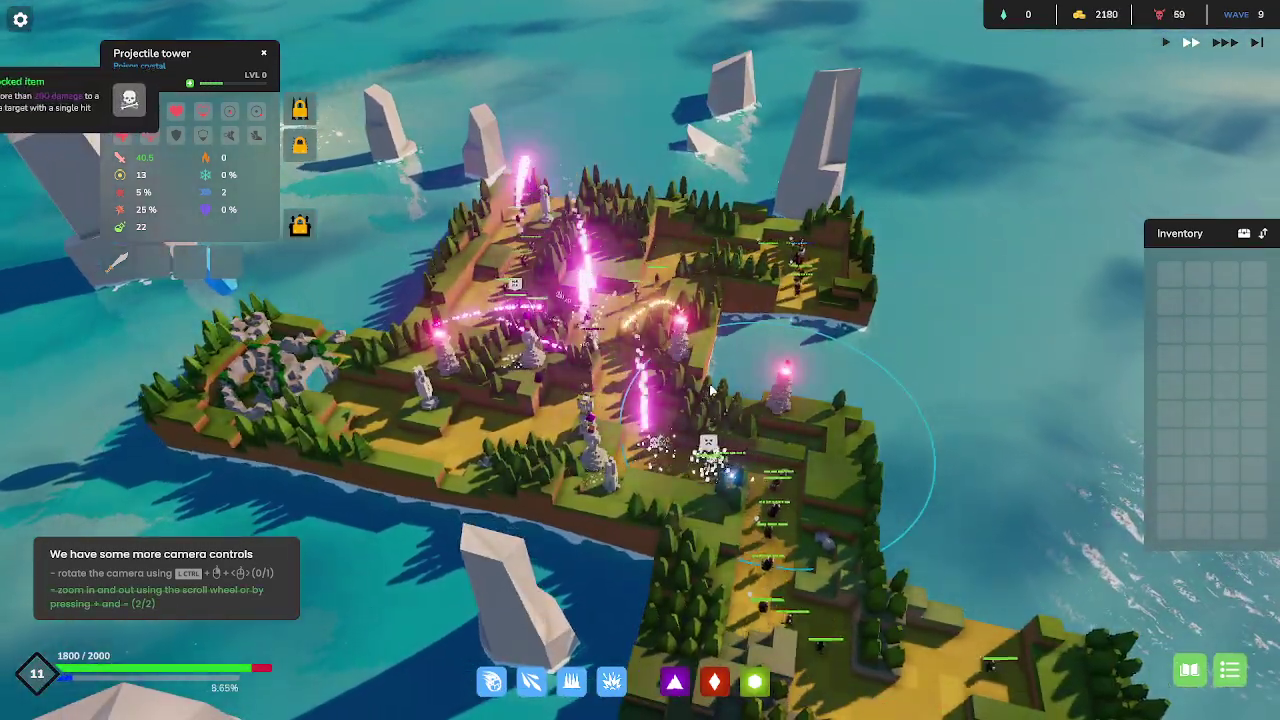
scroll(718, 376, "down", 2)
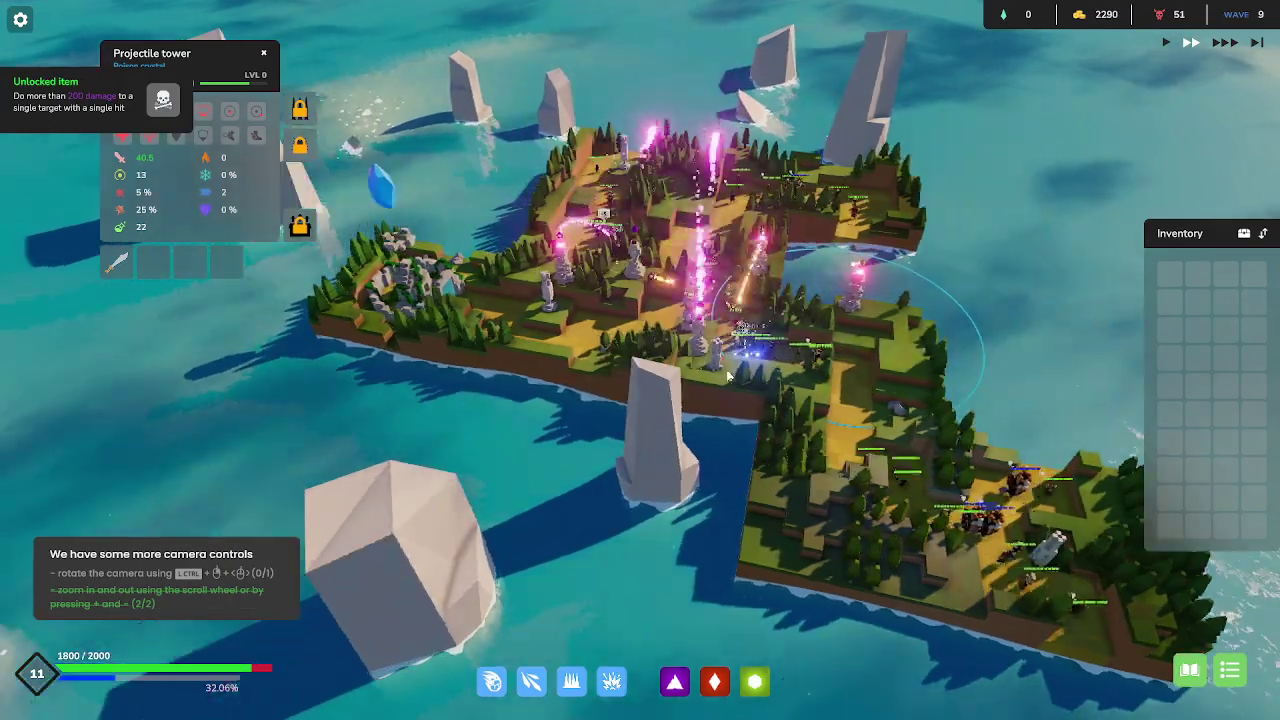
scroll(718, 376, "up", 2)
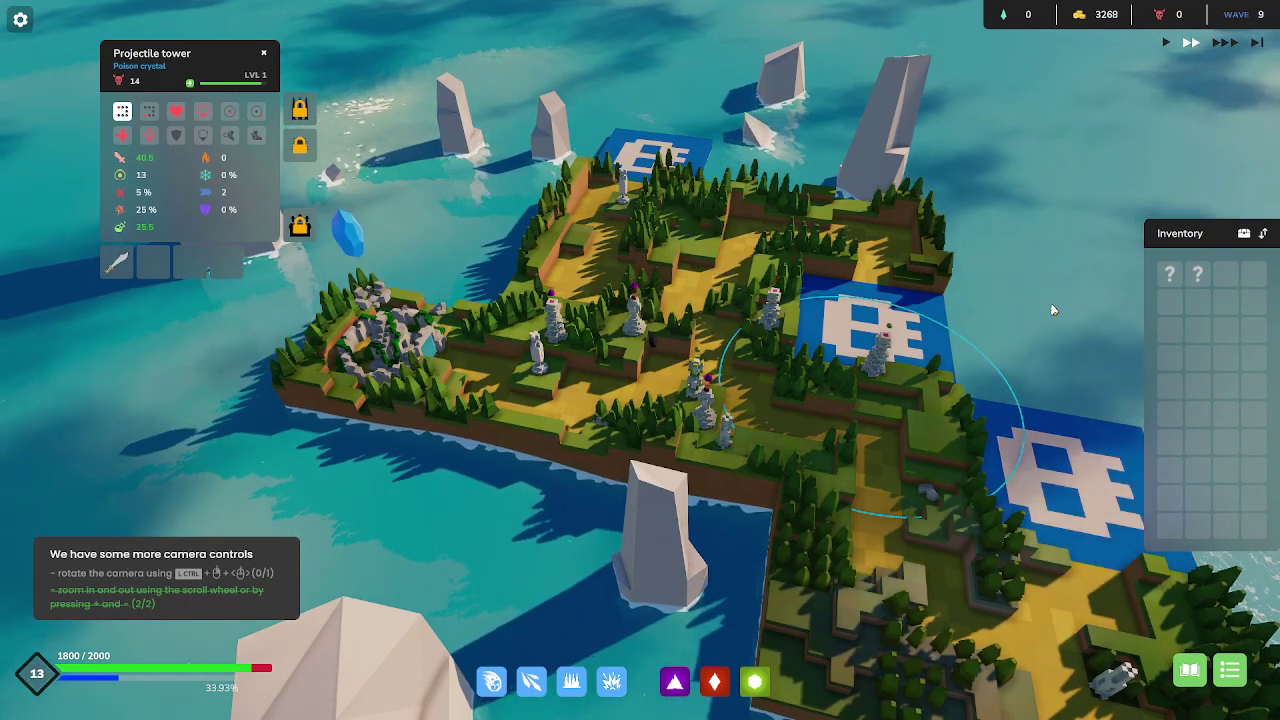
Equip the arcane Projectile tower with chili and bleed, removing its gold coin.
key("w")
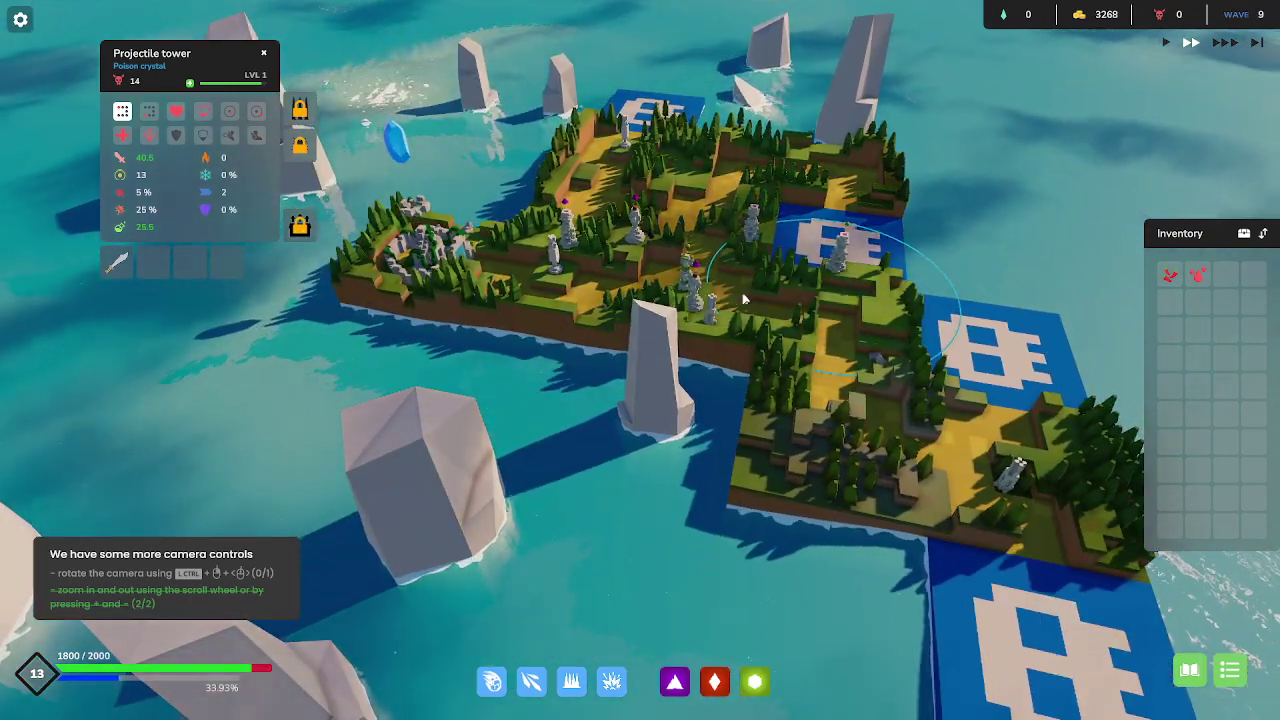
key("w")
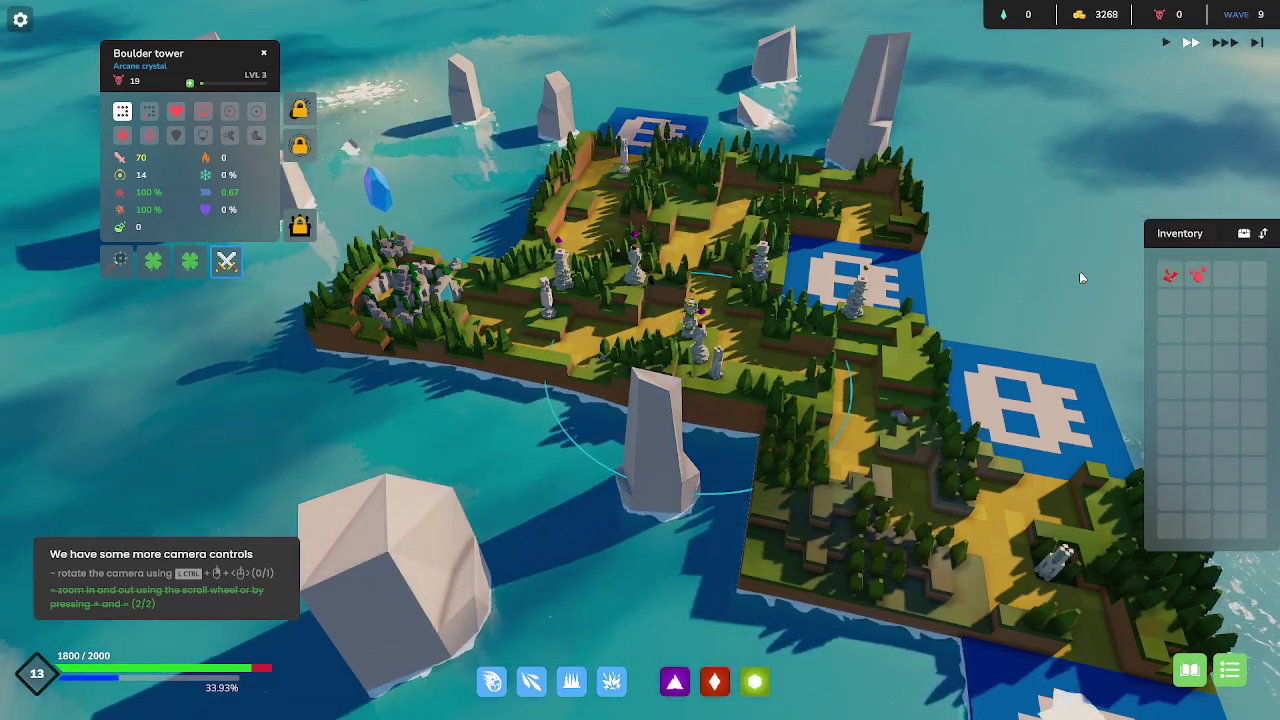
left_click(597, 296)
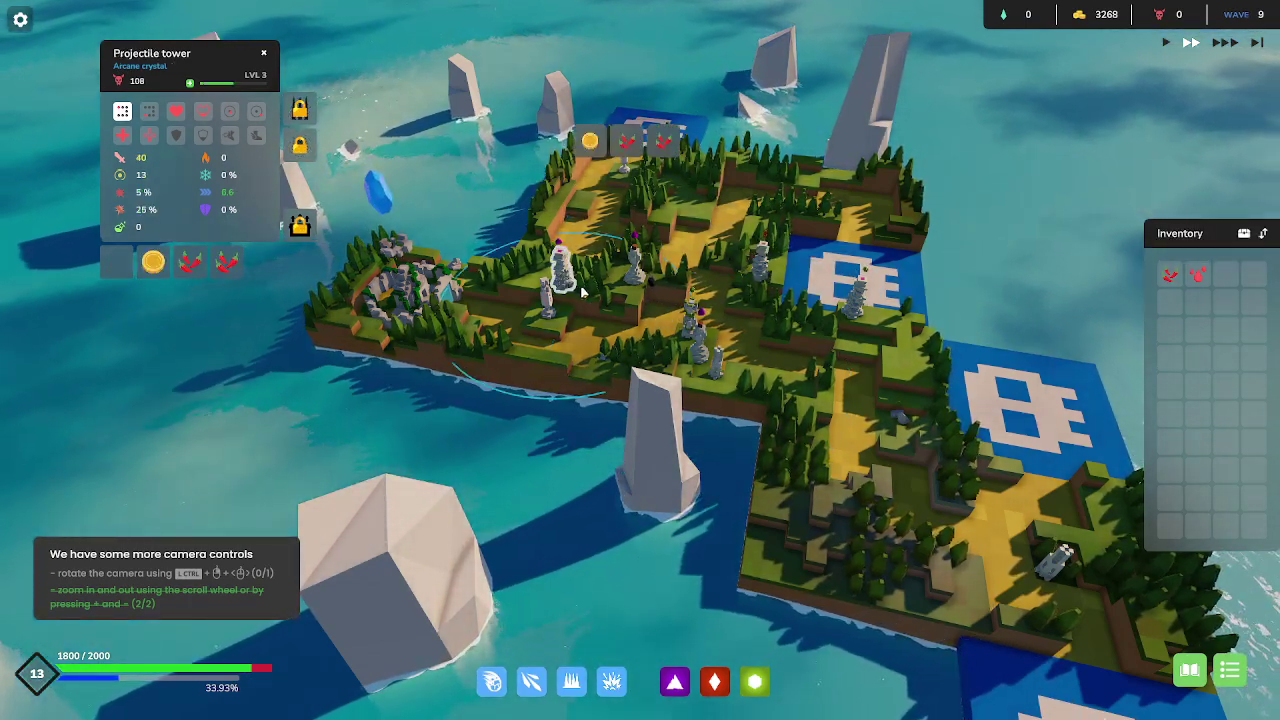
left_click(1170, 275)
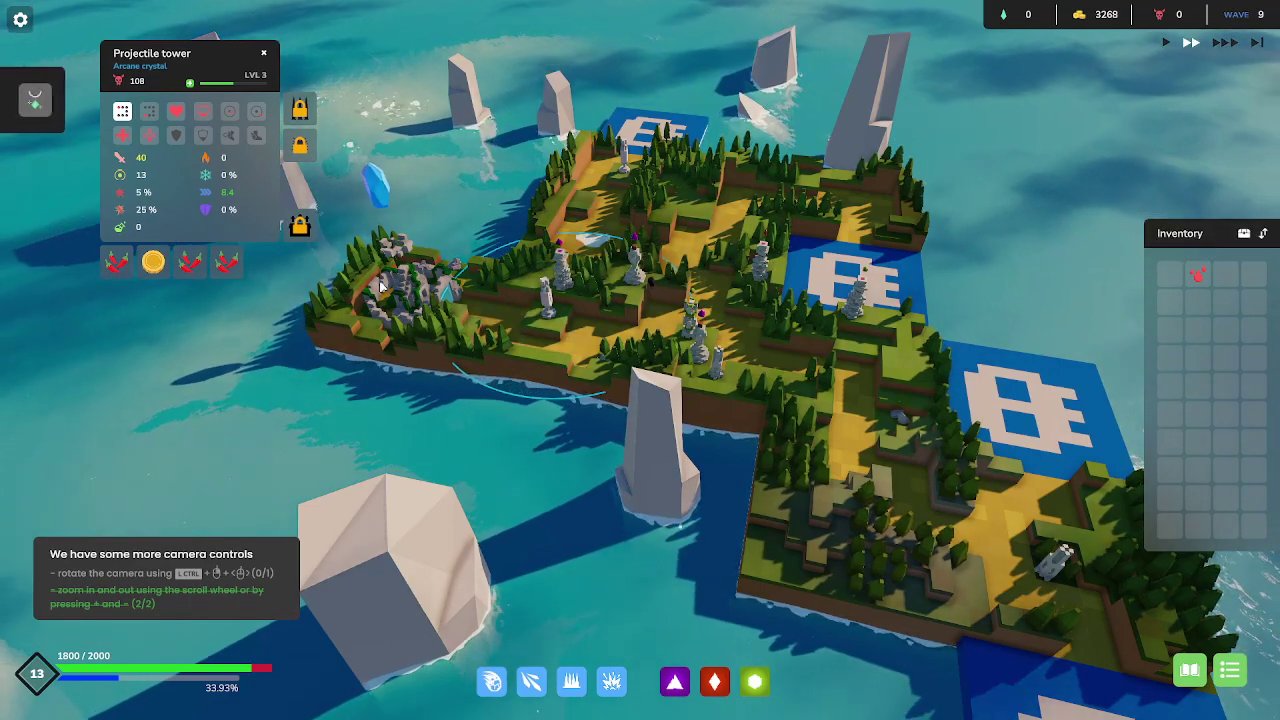
left_click(153, 261)
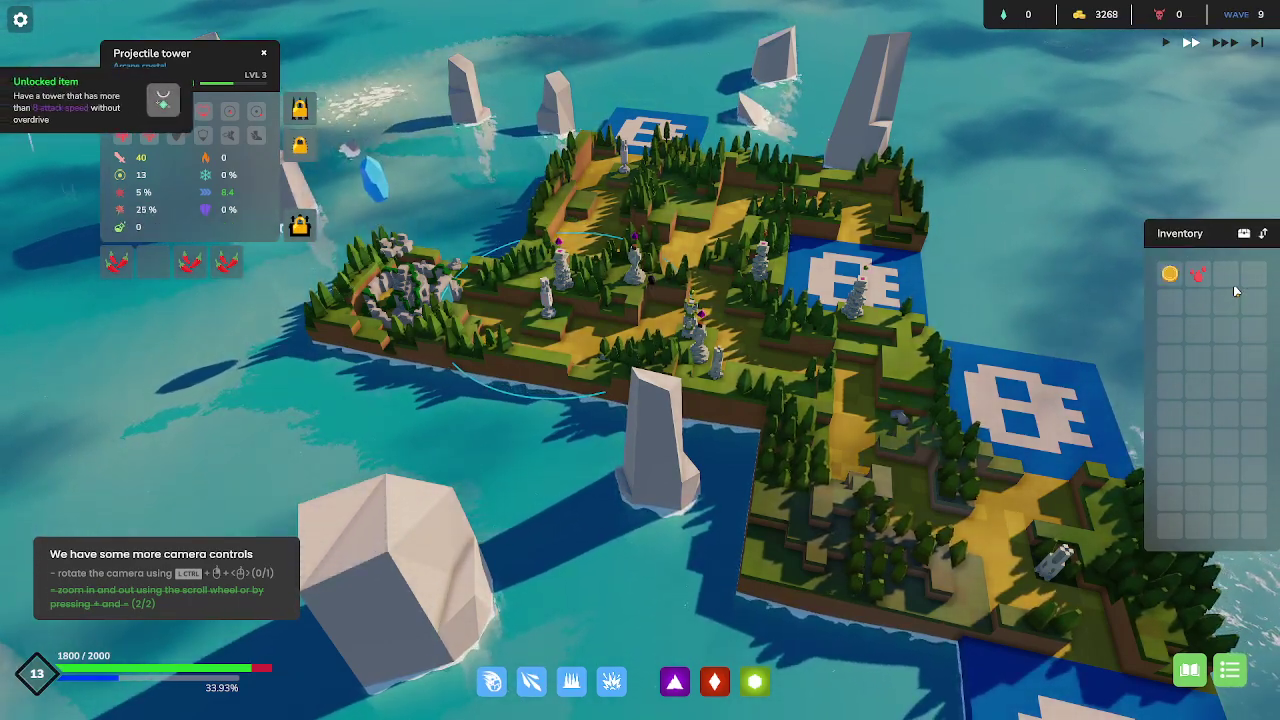
left_click(1199, 276)
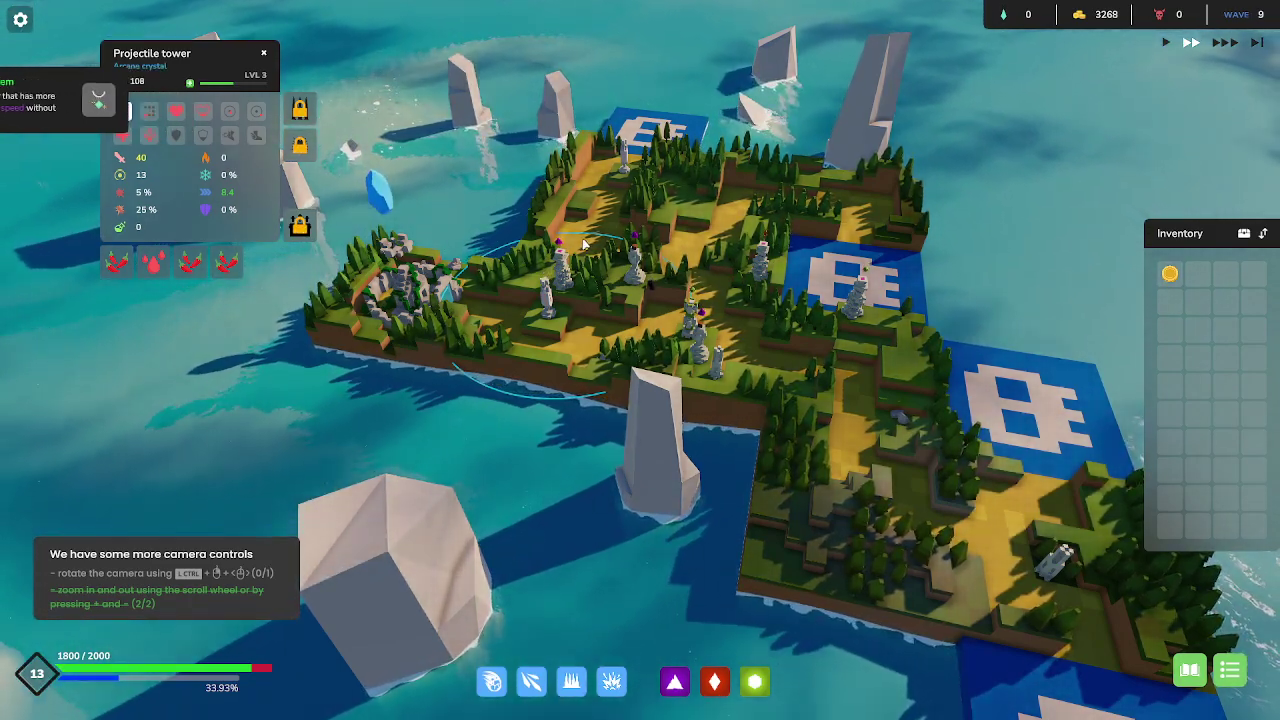
Swap a gold coin into the Spike tower's third slot and select the poison Projectile tower.
mouse_move(1170, 274)
left_click(692, 322)
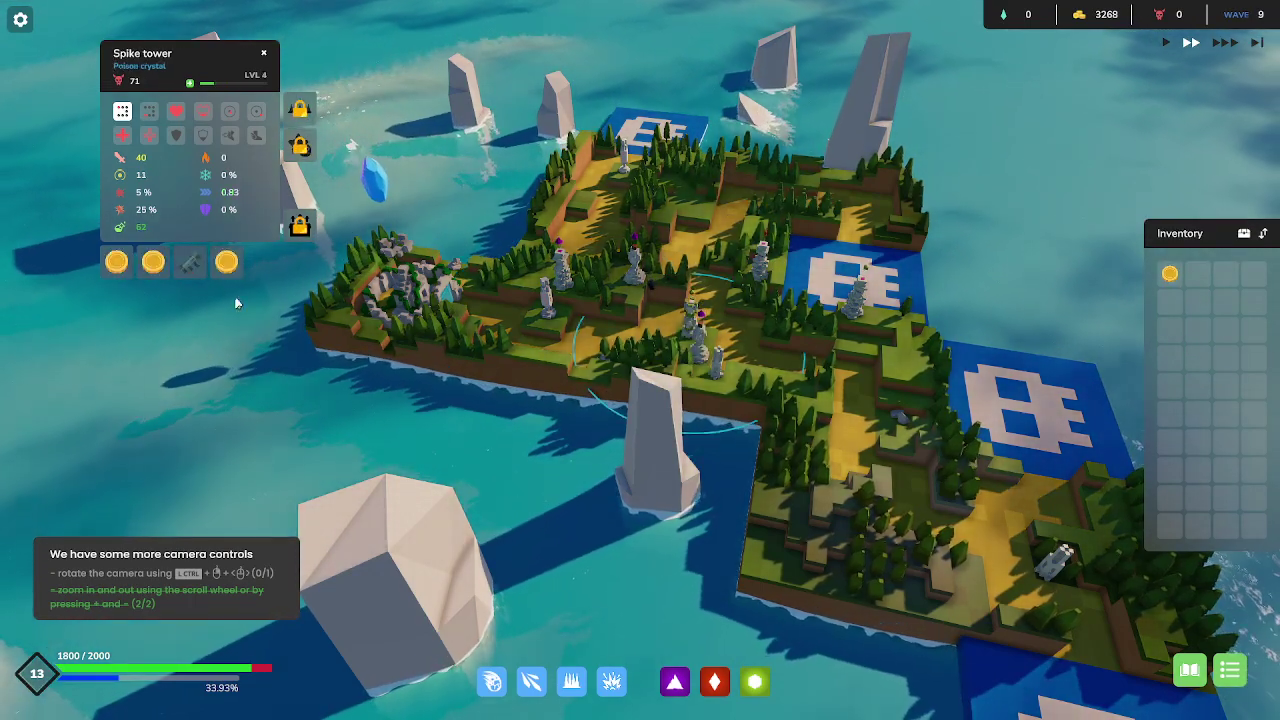
left_click(190, 262)
left_click(1169, 273)
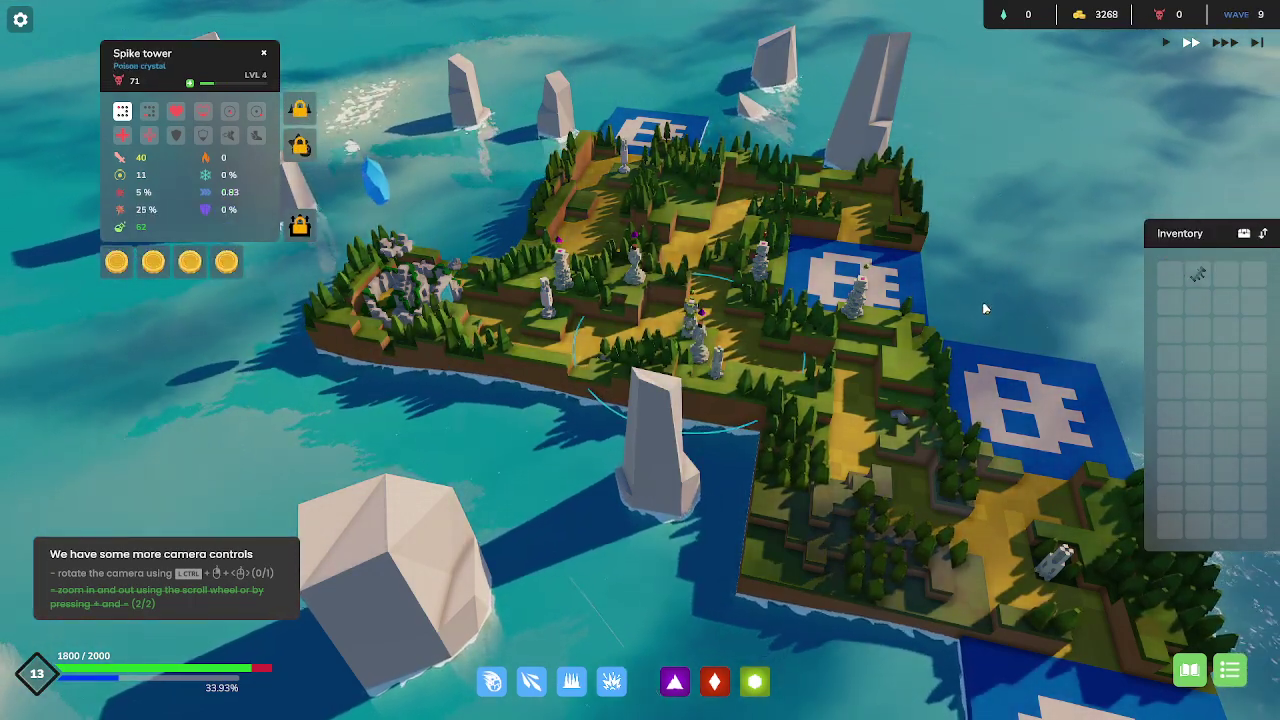
left_click(857, 292)
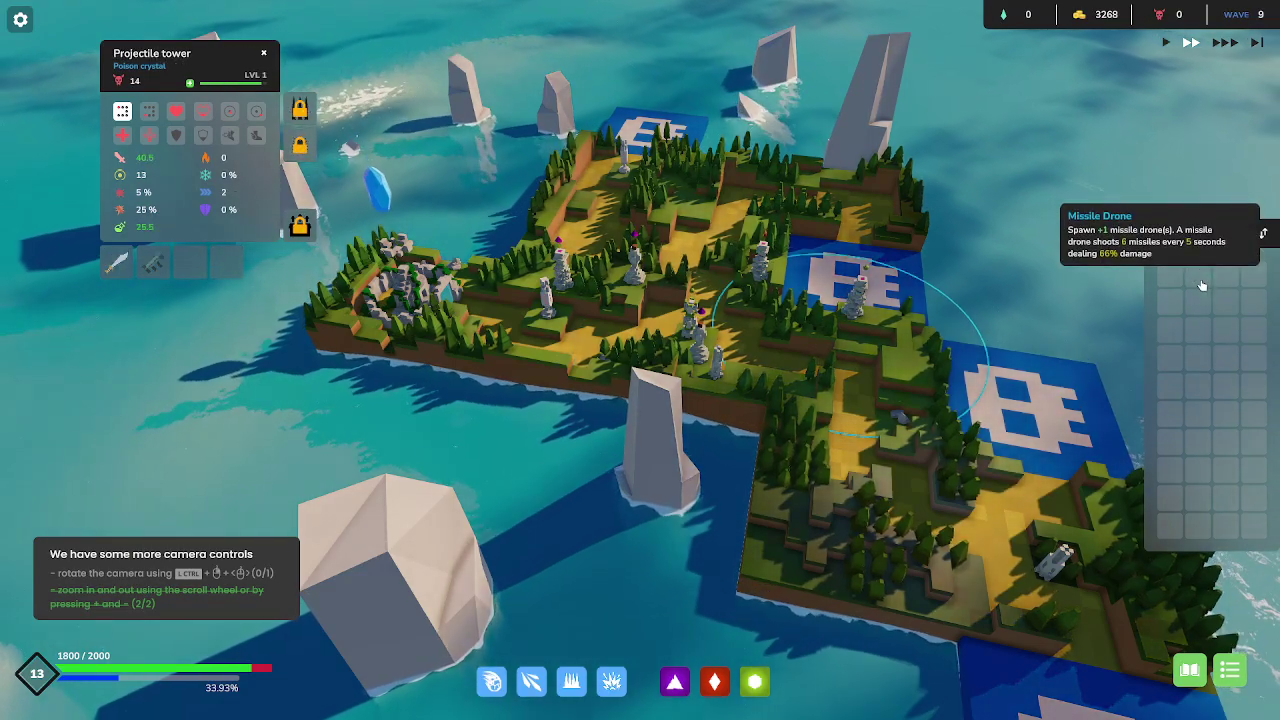
left_click_drag(720, 408, 818, 400)
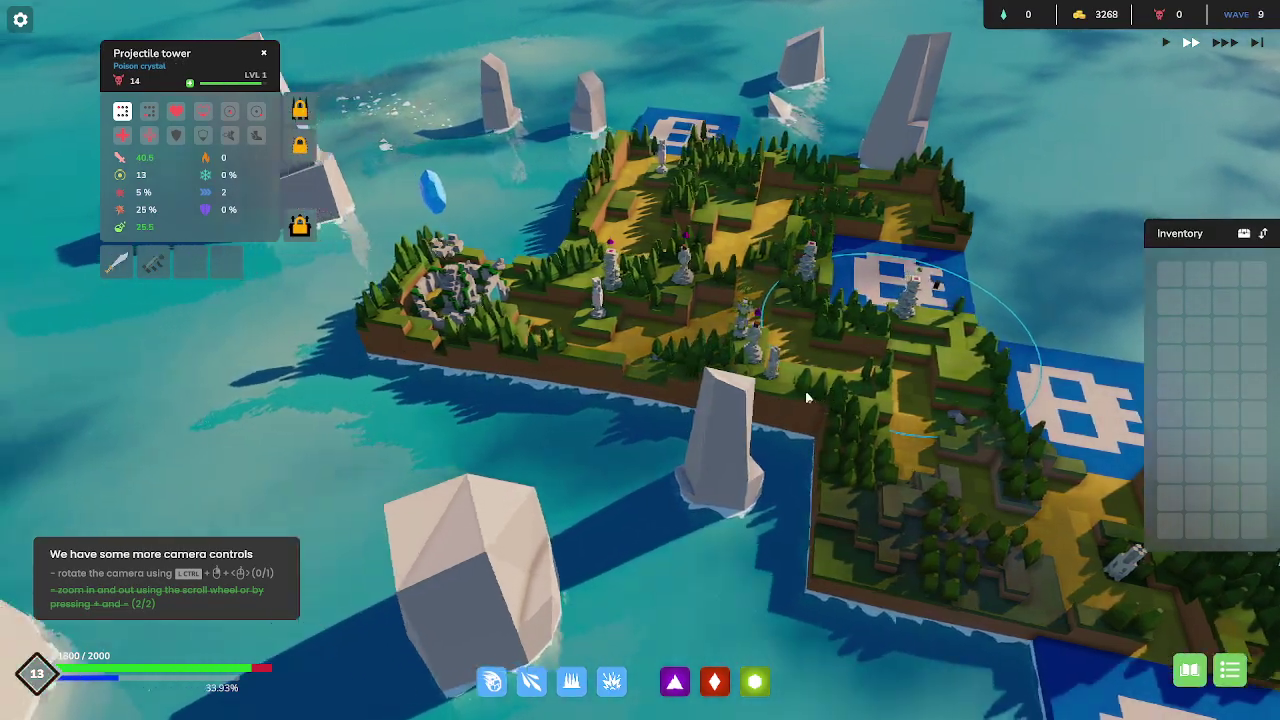
Pan the camera around the island with D and S while the wave 10 Zombie horde plays.
key("d")
key("s")
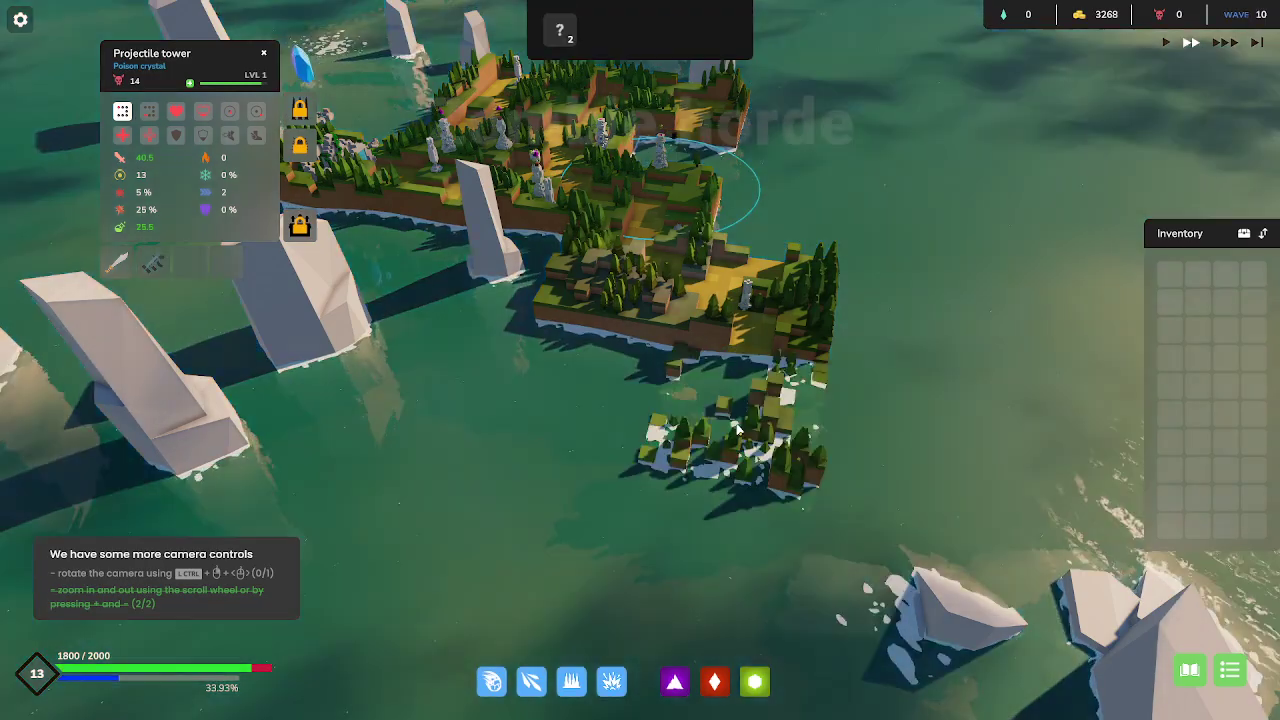
scroll(737, 428, "up", 3)
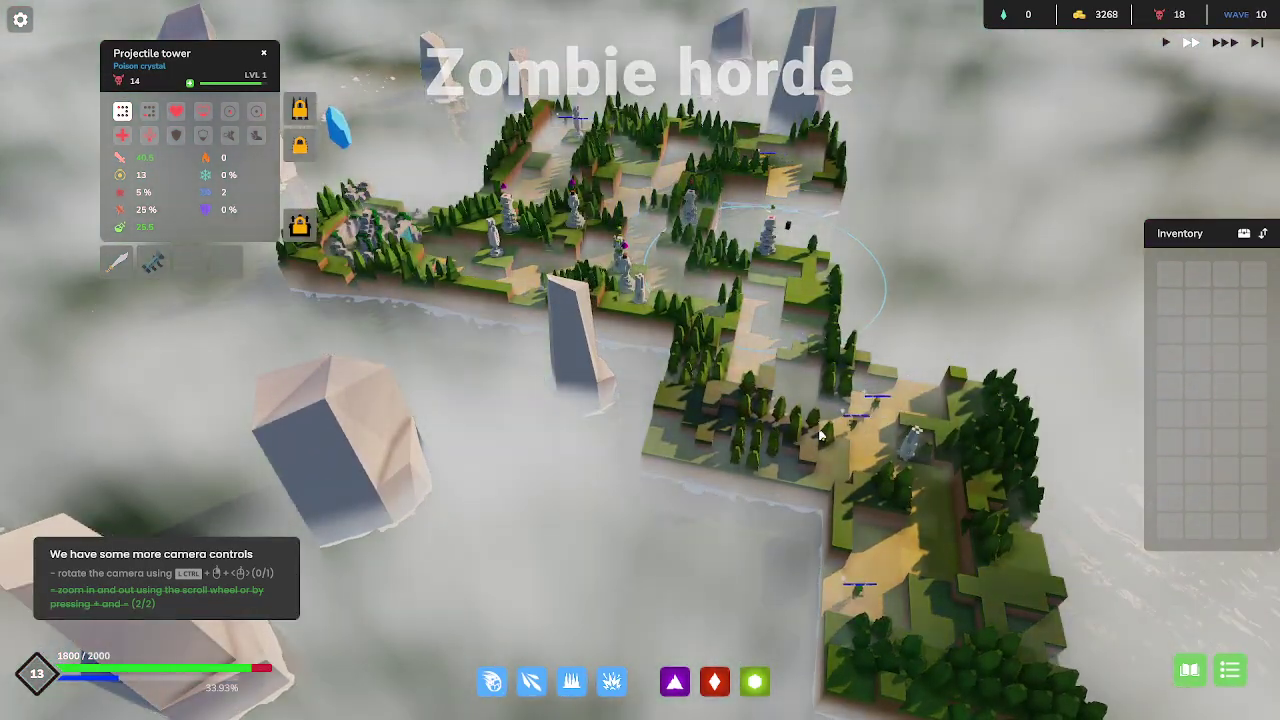
scroll(815, 433, "up", 2)
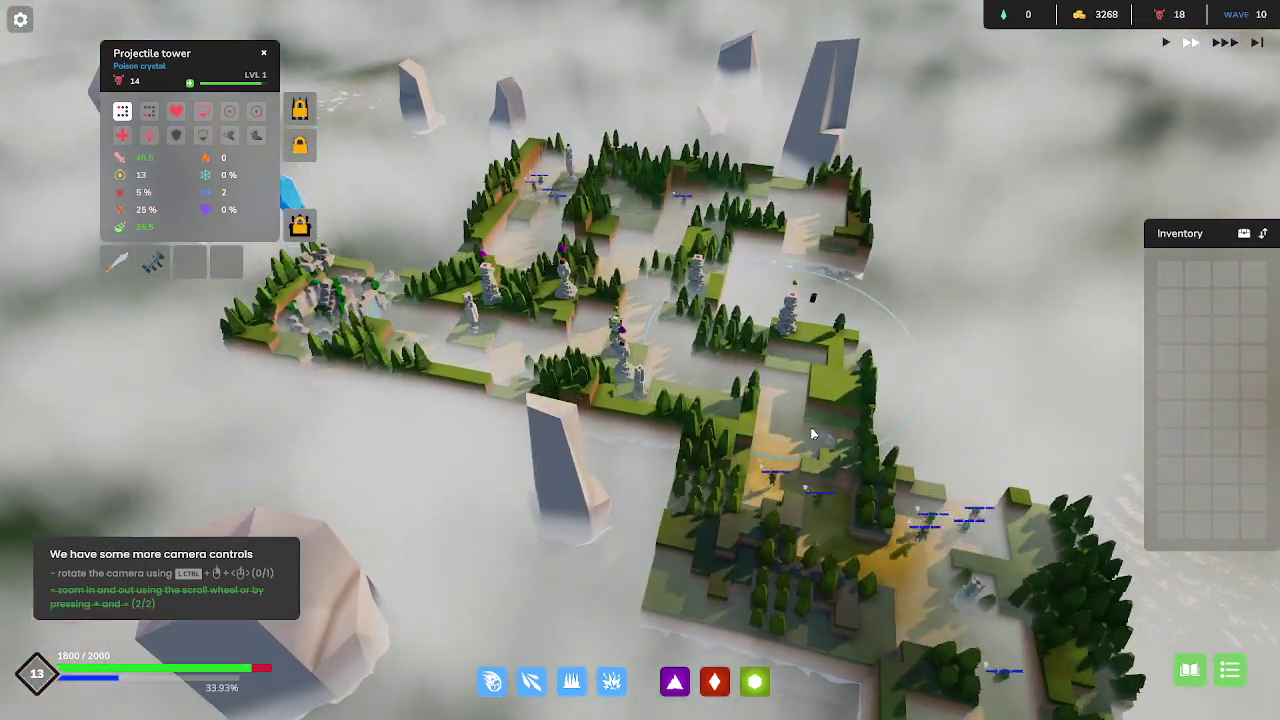
scroll(812, 432, "down", 2)
scroll(850, 410, "up", 2)
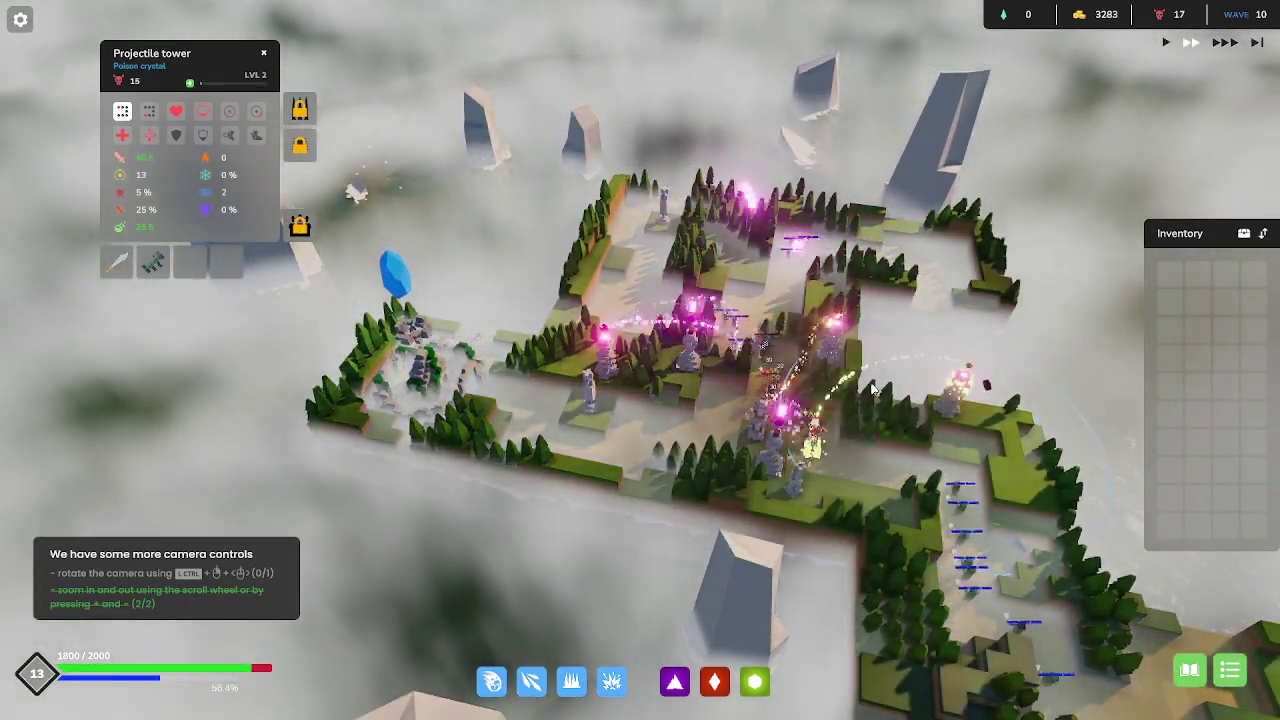
key("s")
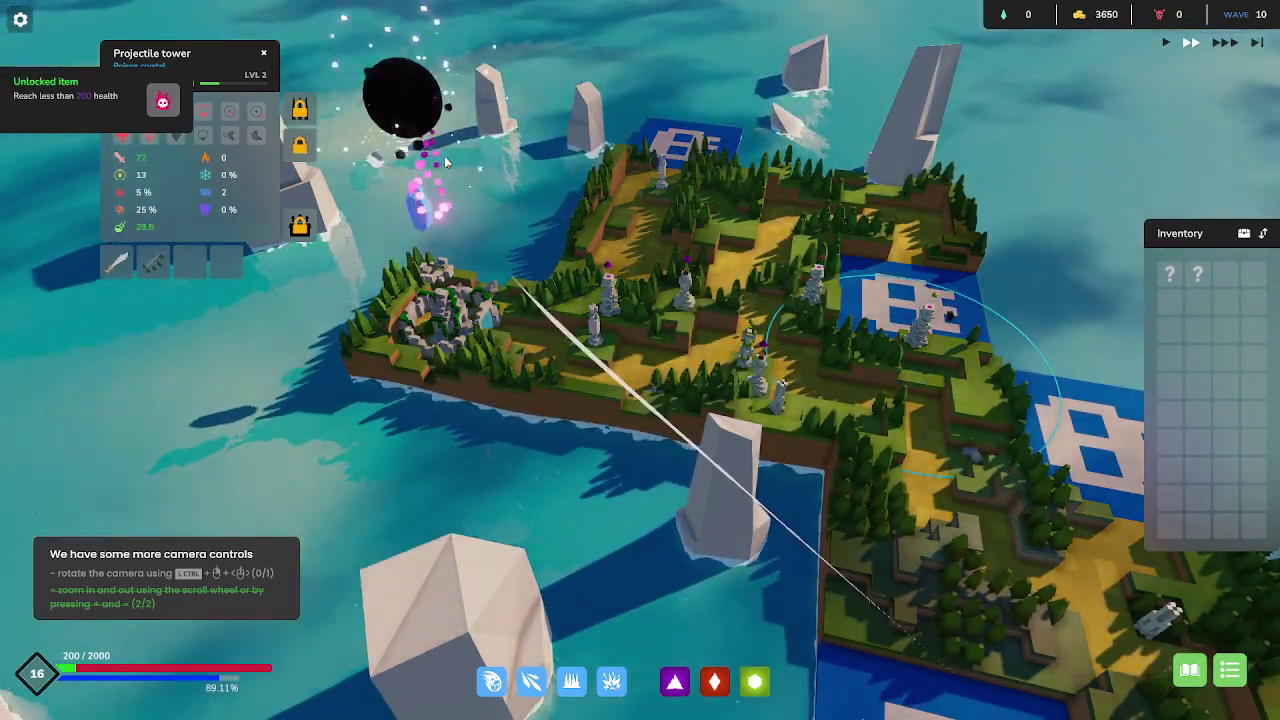
scroll(679, 228, "up", 2)
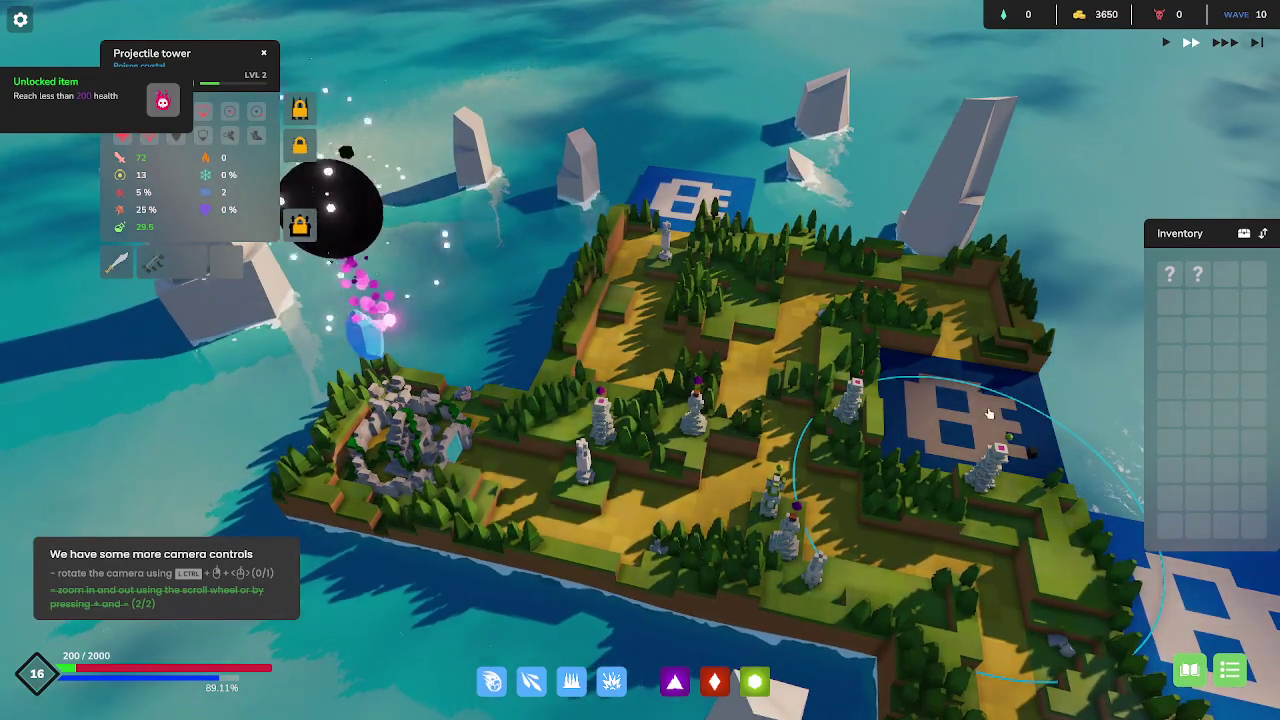
Equip the Boulder tower with the slowing shackles and the Rapid inaccurate bow.
key("s")
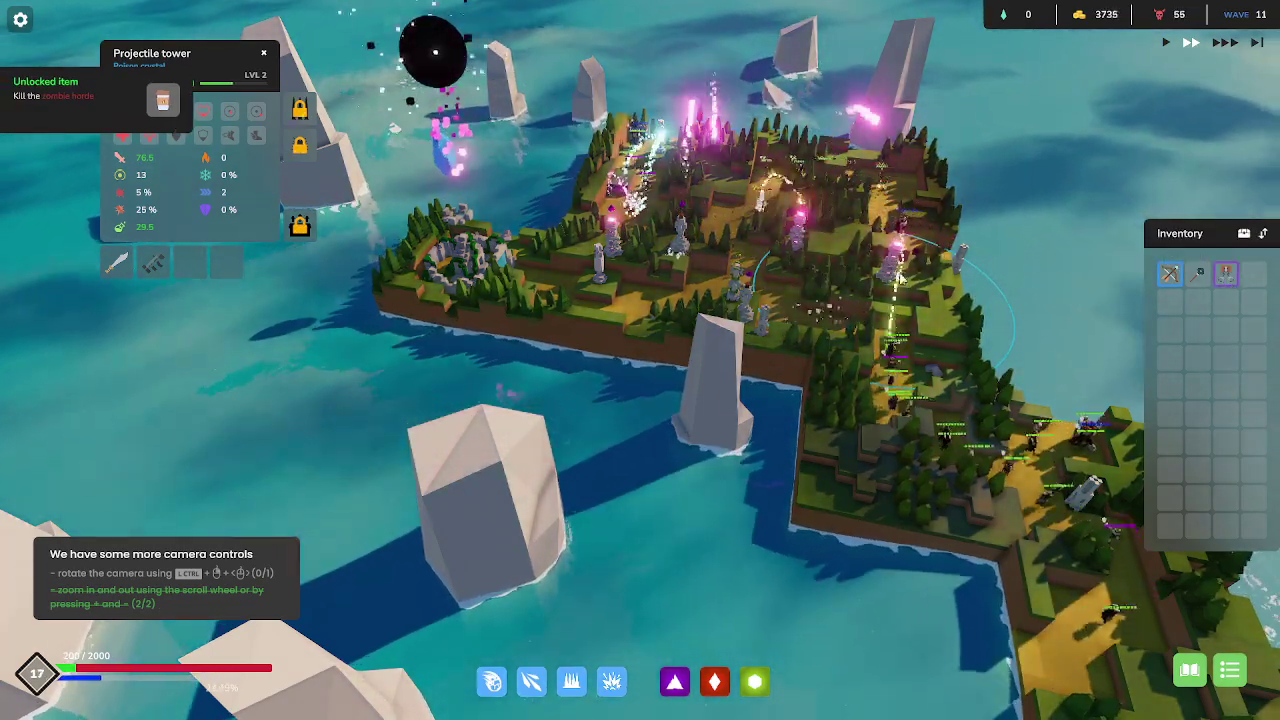
left_click(735, 280)
left_click(828, 306)
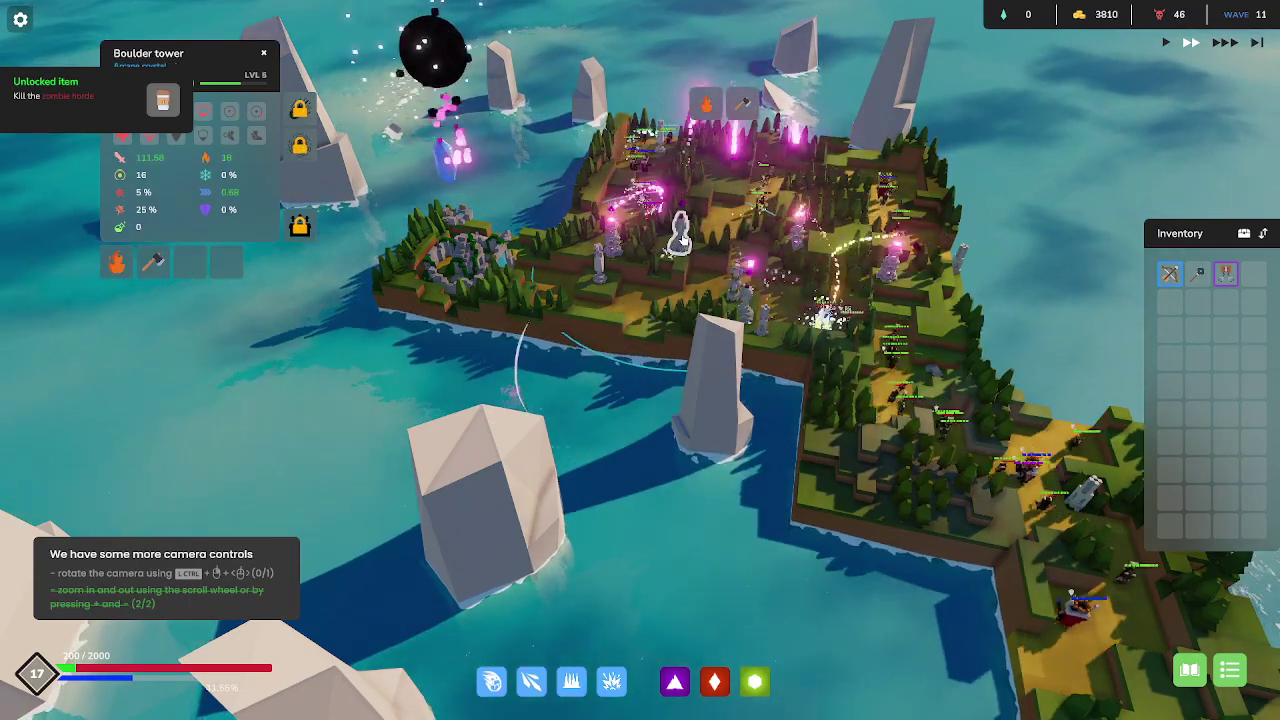
left_click(1226, 273)
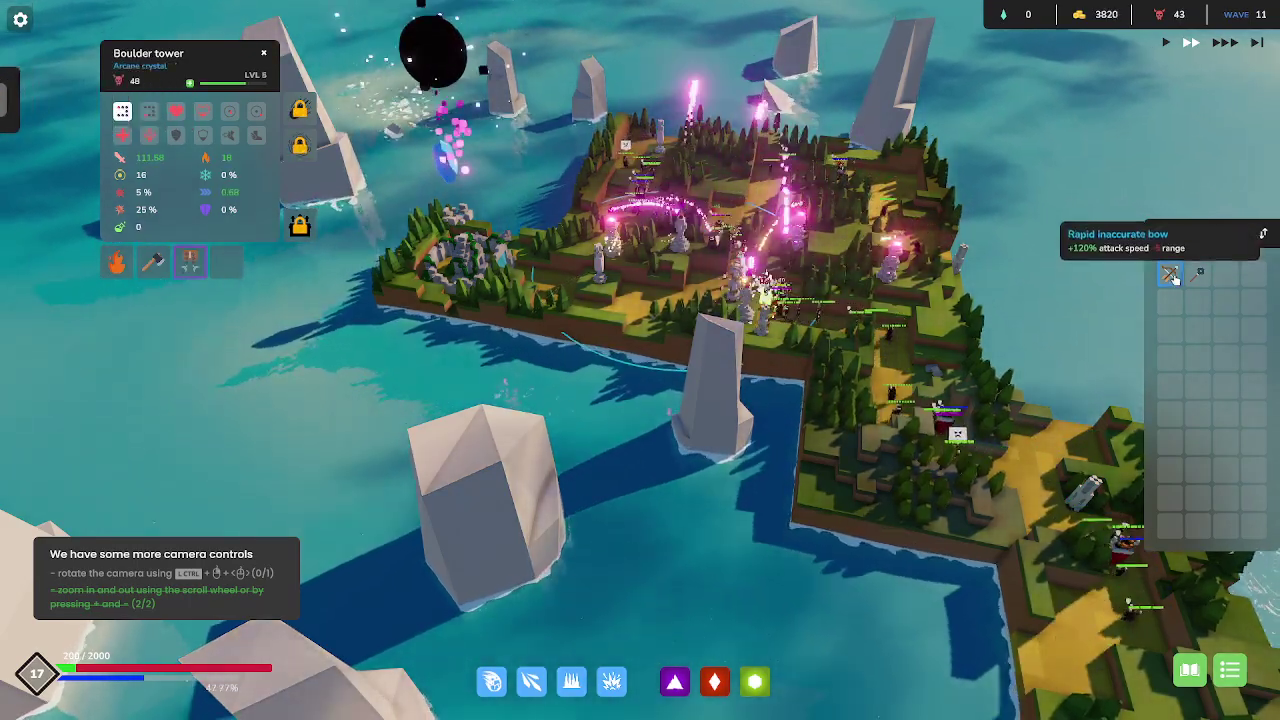
left_click(1171, 275)
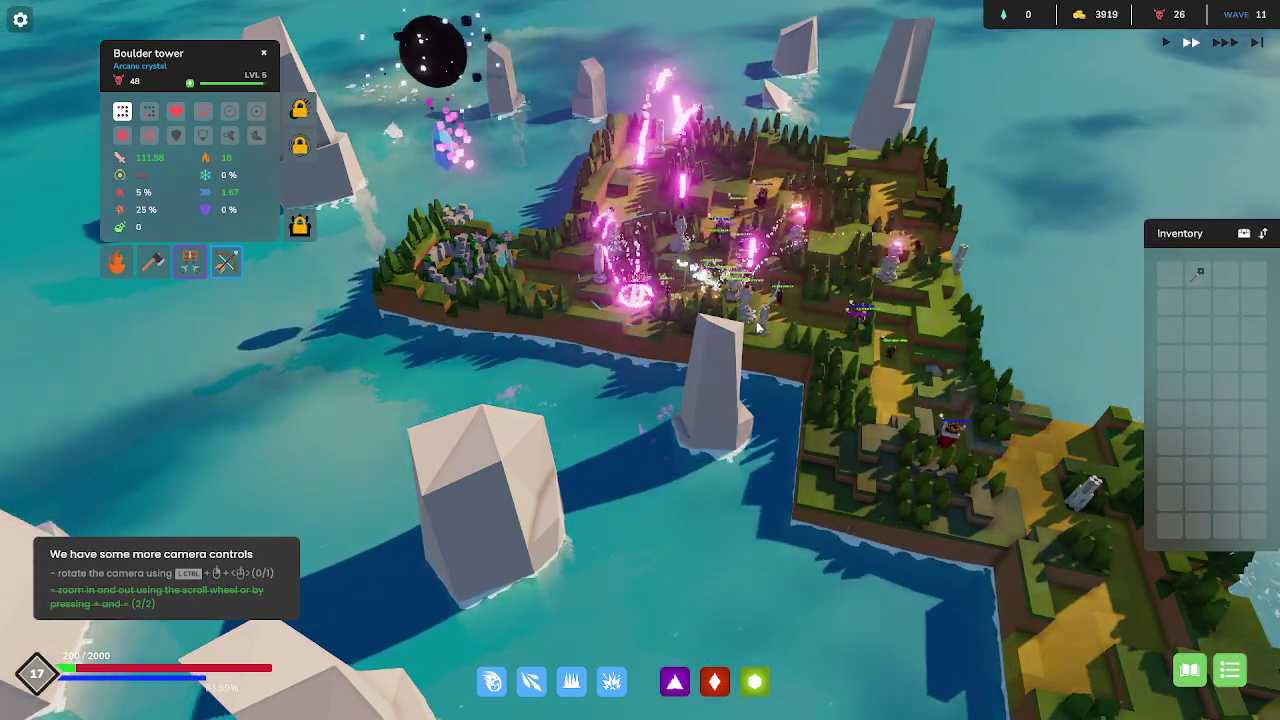
scroll(646, 420, "up", 3)
scroll(646, 420, "up", 2)
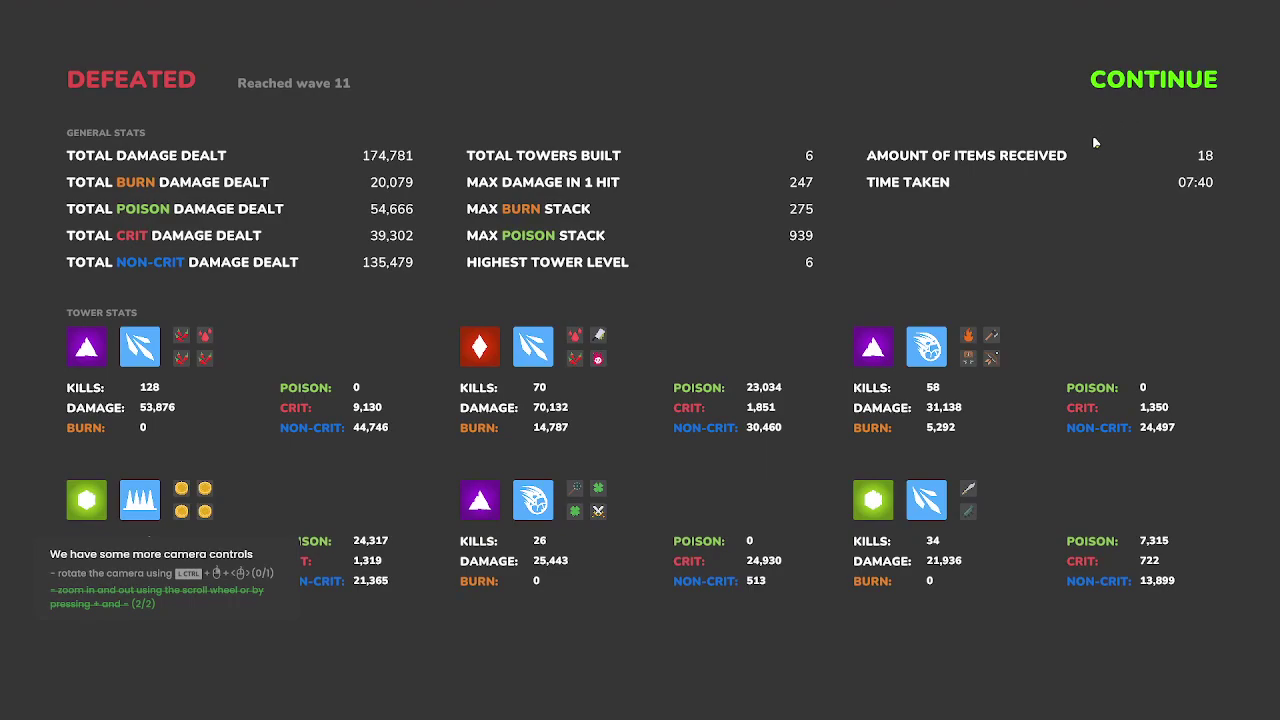
Continue past the defeat stats and the level-18 progression screen to the main menu.
left_click(1181, 87)
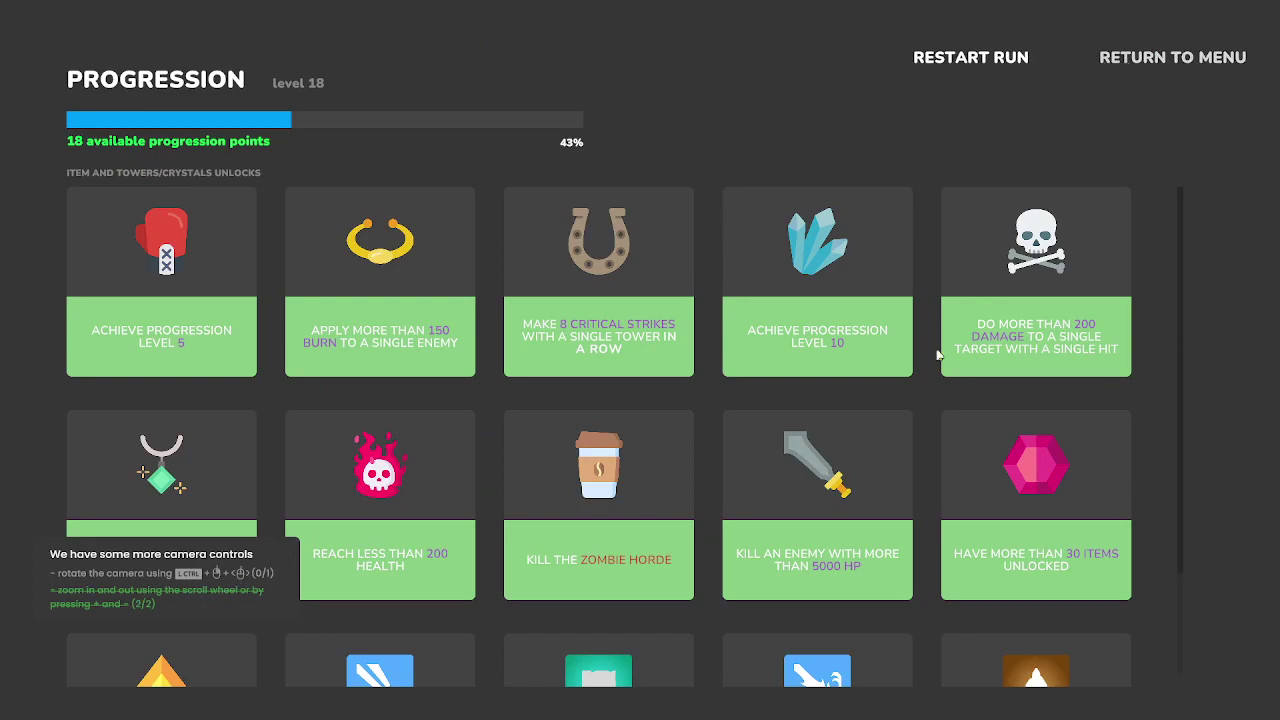
key("Escape")
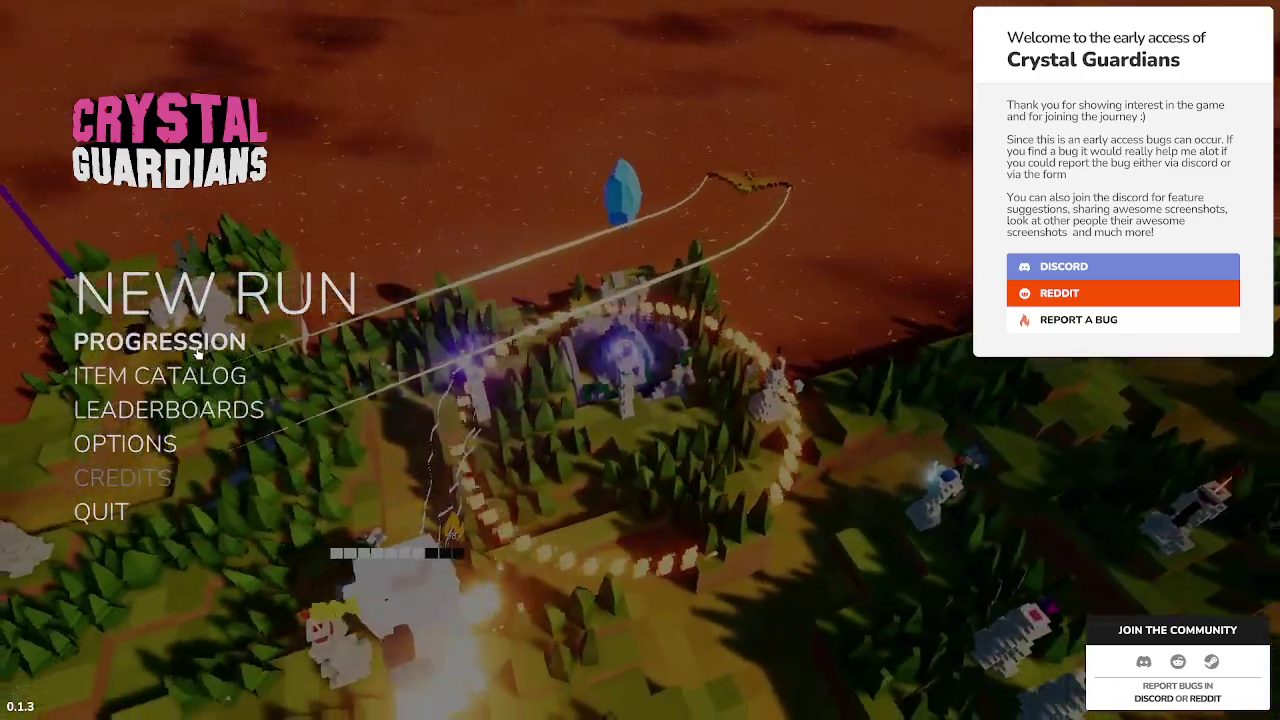
left_click(196, 343)
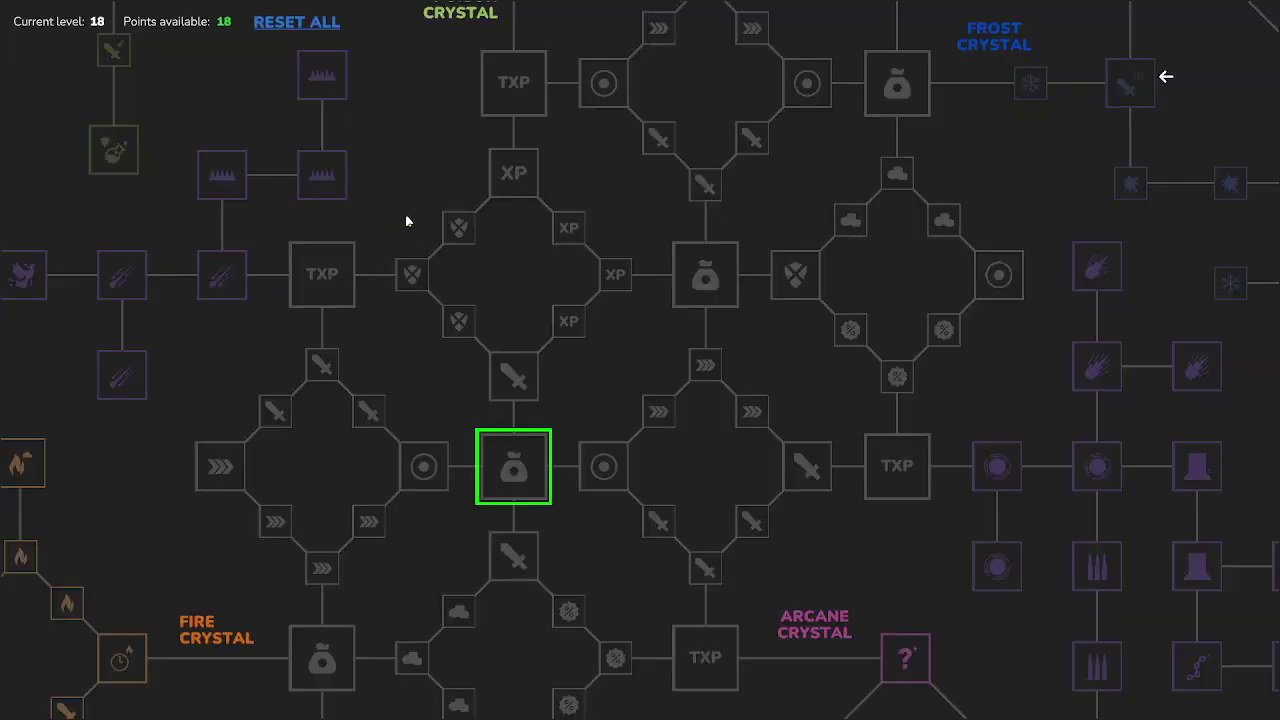
mouse_move(505, 405)
left_mouse_down()
mouse_move(591, 357)
mouse_move(731, 80)
left_mouse_up()
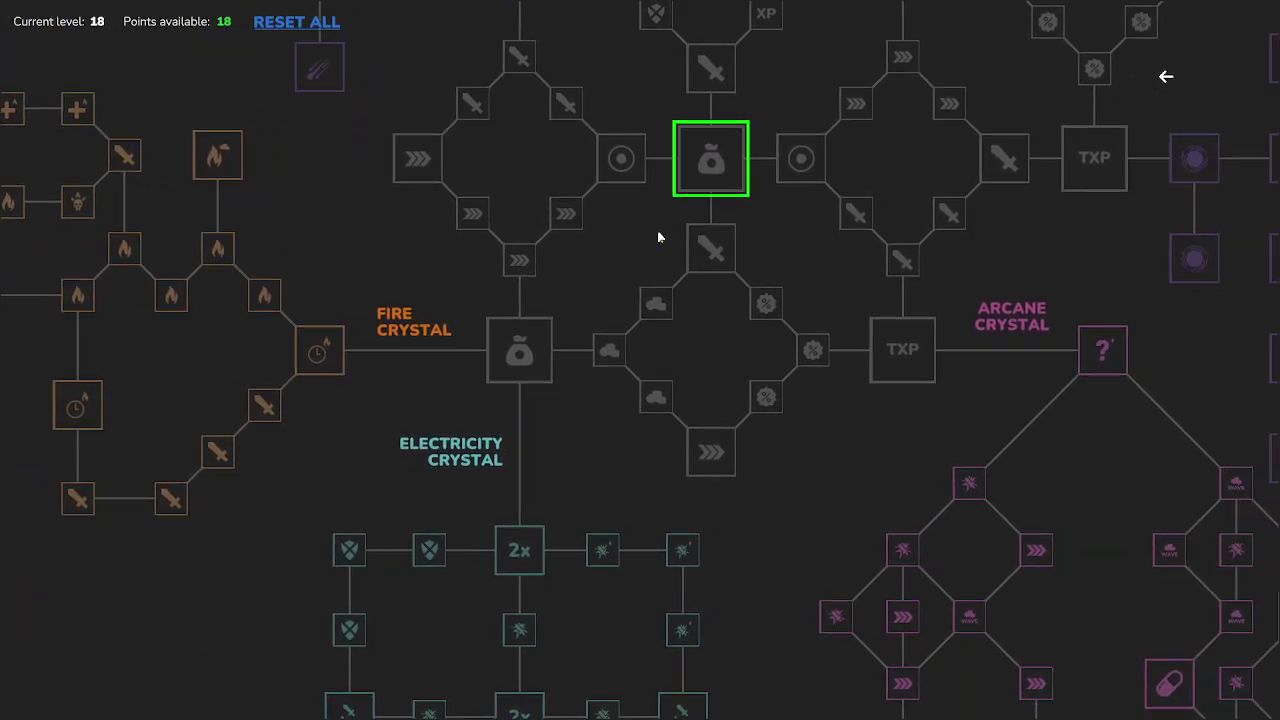
scroll(620, 295, "down", 2)
mouse_move(770, 319)
left_mouse_down()
mouse_move(471, 574)
mouse_move(686, 708)
left_mouse_up()
mouse_move(668, 402)
left_mouse_down()
mouse_move(634, 434)
mouse_move(820, 400)
mouse_move(1014, 243)
mouse_move(838, 117)
left_mouse_up()
mouse_move(712, 293)
left_mouse_down()
mouse_move(746, 209)
mouse_move(737, 109)
mouse_move(634, 171)
mouse_move(631, 194)
left_mouse_up()
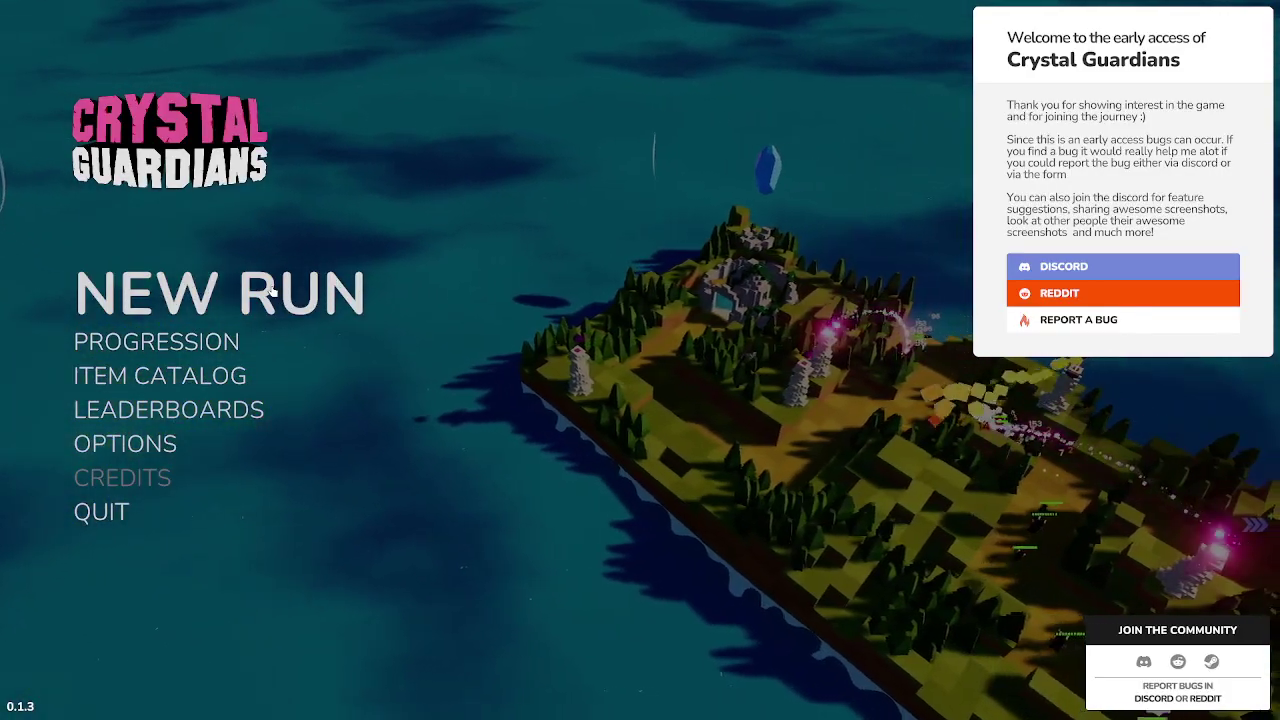
Begin a new run and choose the Normal Mode level.
left_click(272, 290)
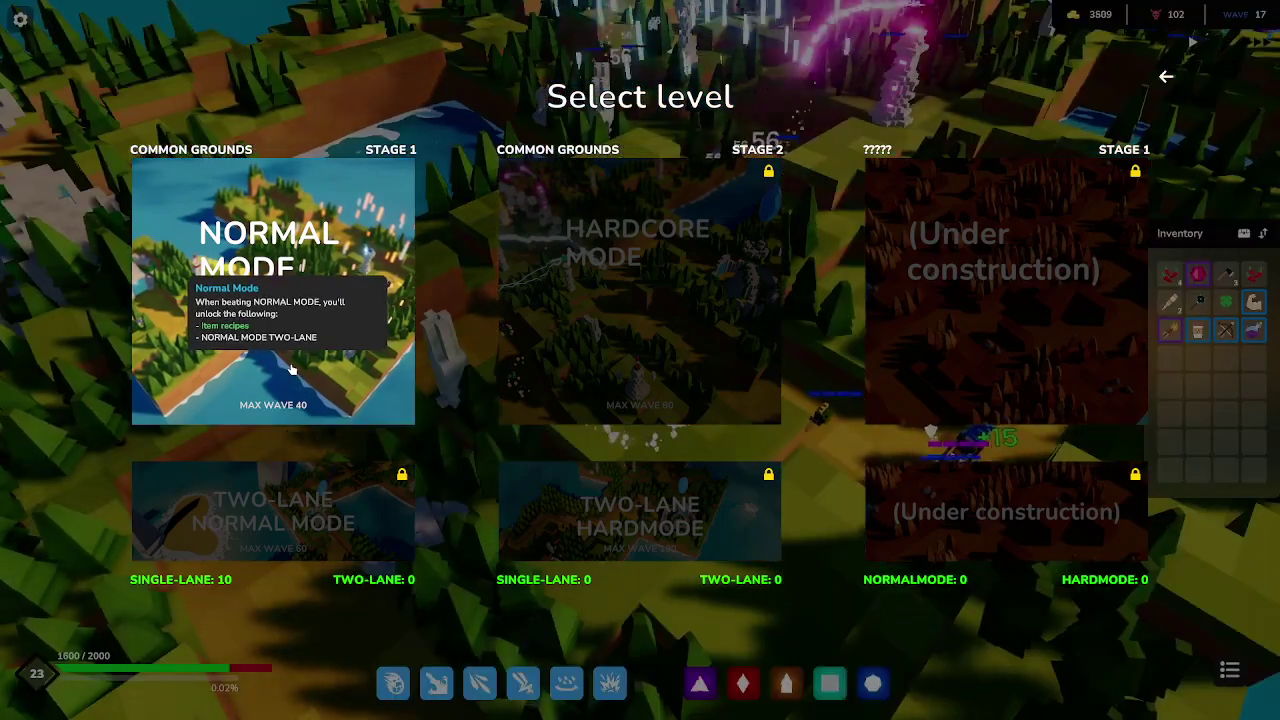
left_click(287, 366)
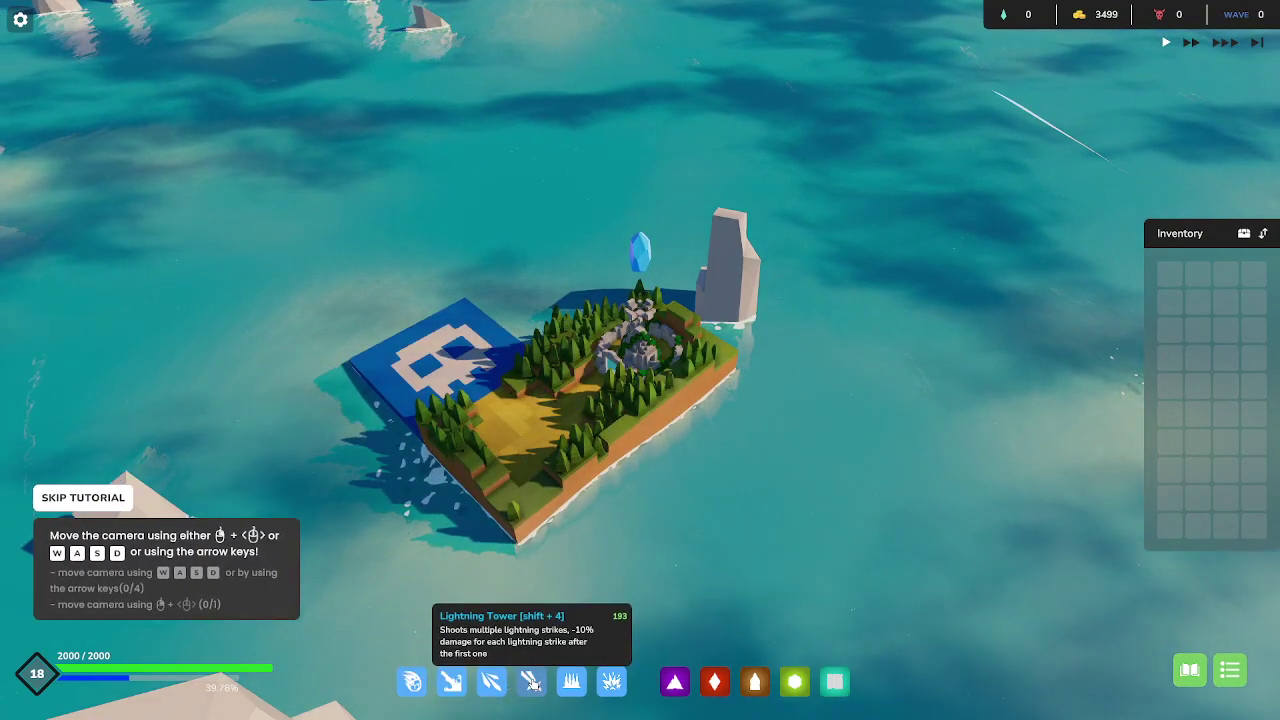
Place a Lightning Tower on the starting island and pan the camera across it.
left_click(528, 685)
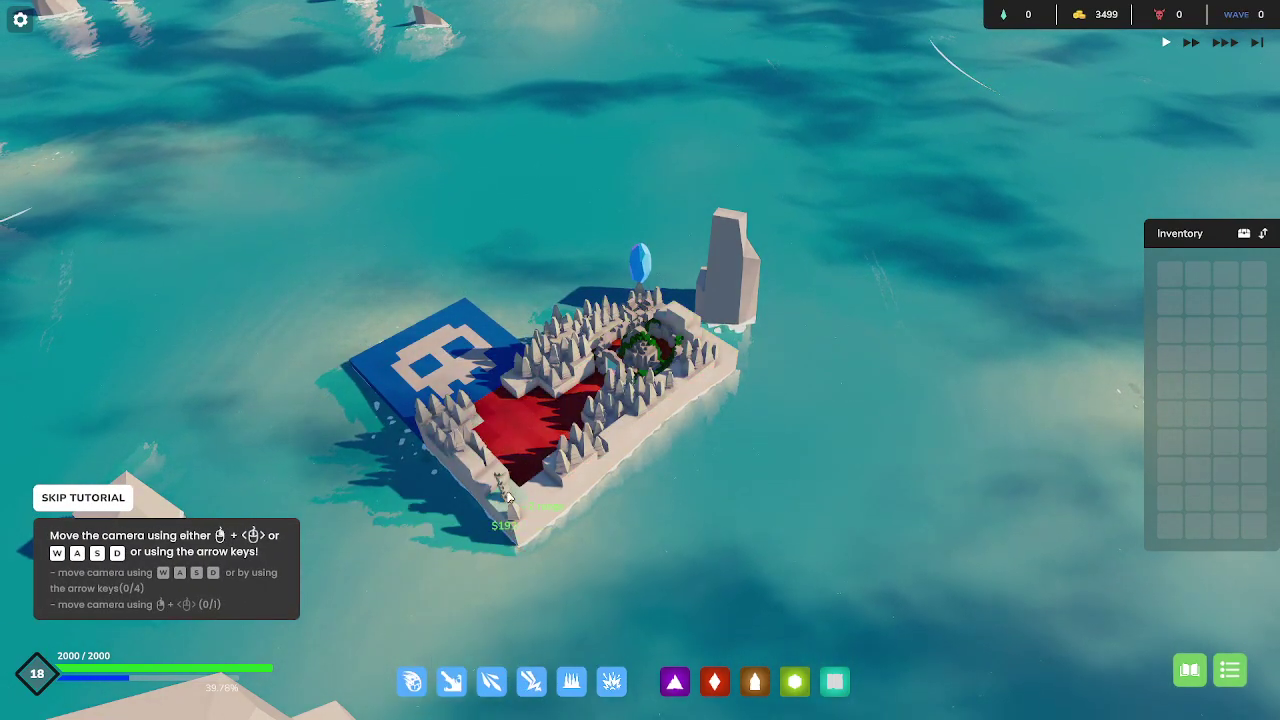
left_click(520, 383)
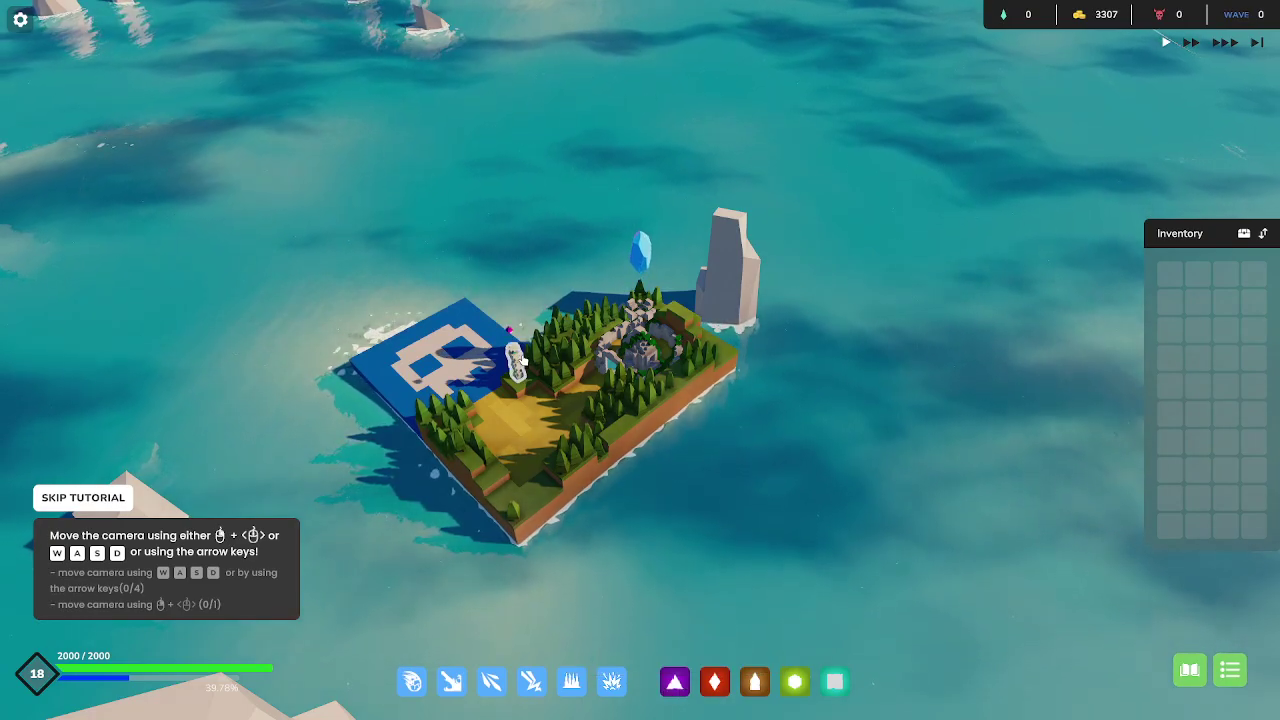
key("w")
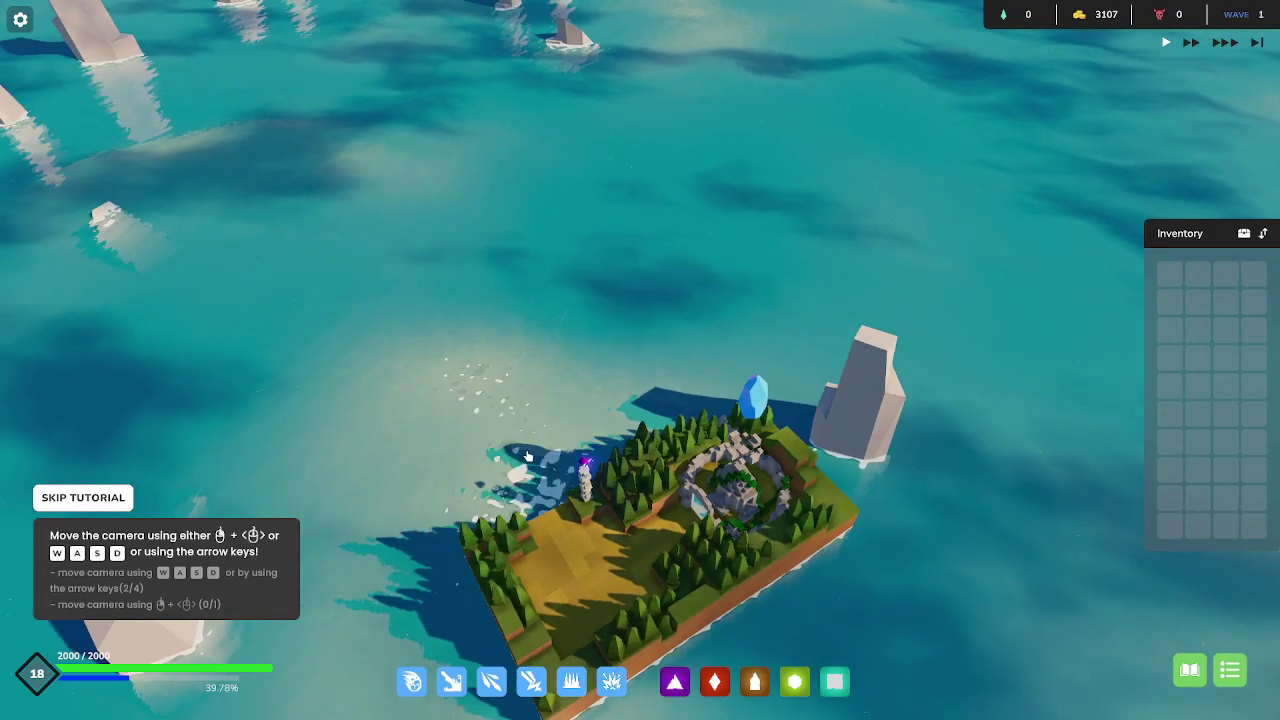
key("a")
key("s")
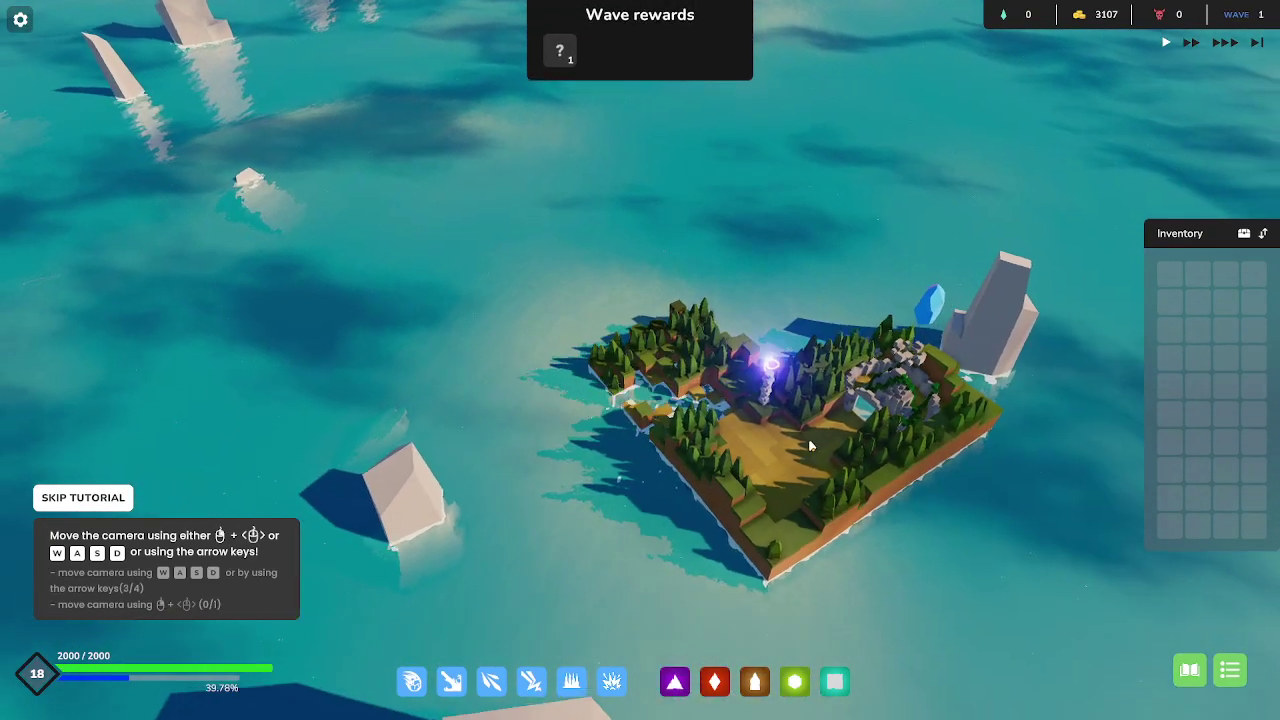
Rotate and pan the view, then cancel a second tower placement.
key("q")
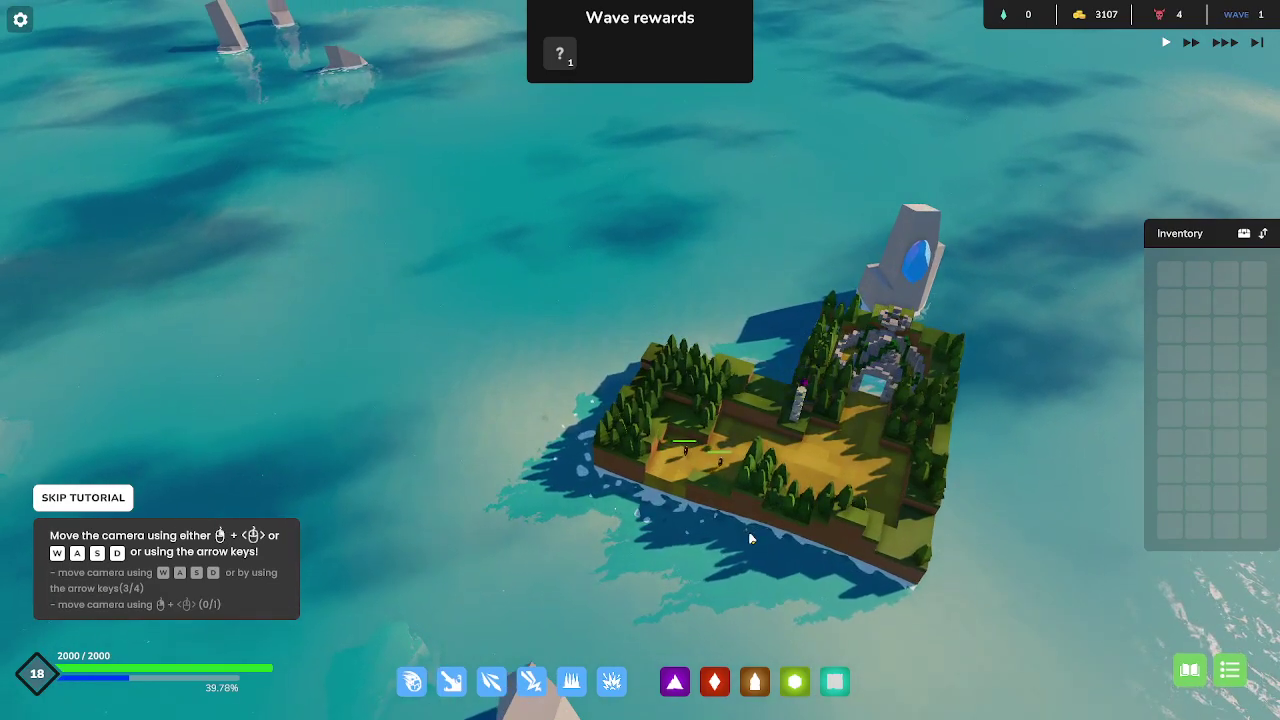
key("d")
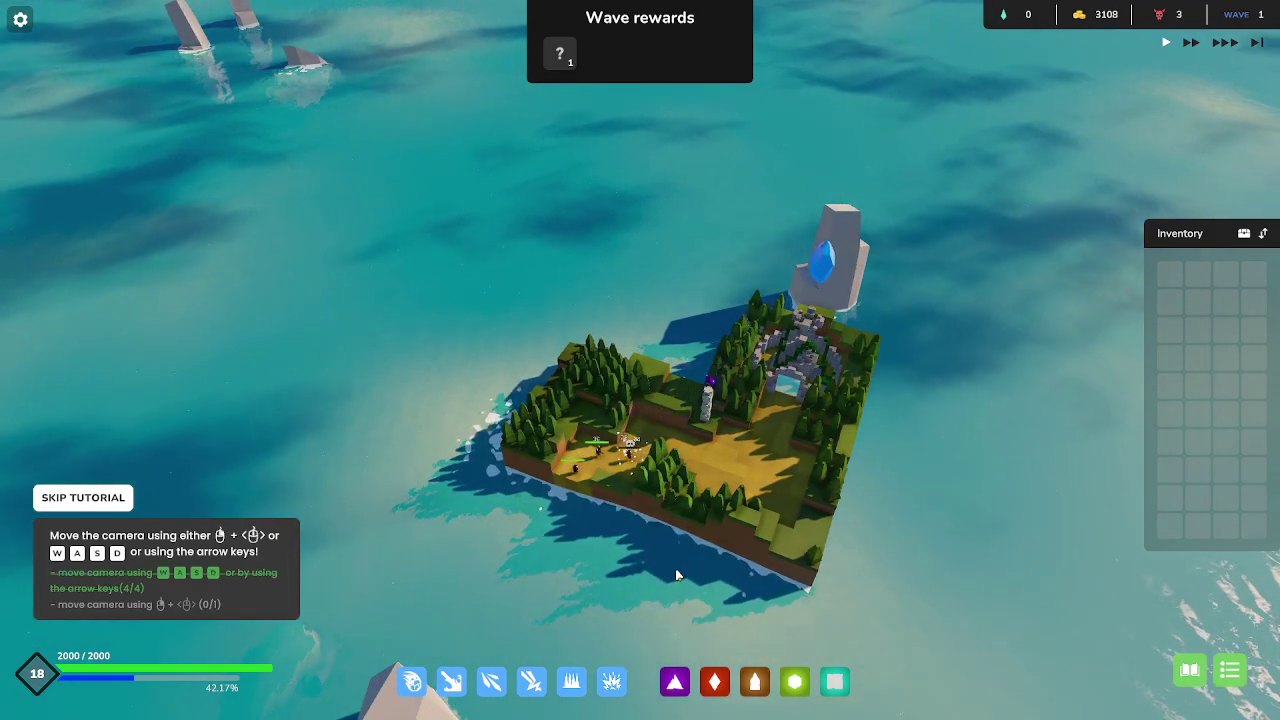
left_click(533, 683)
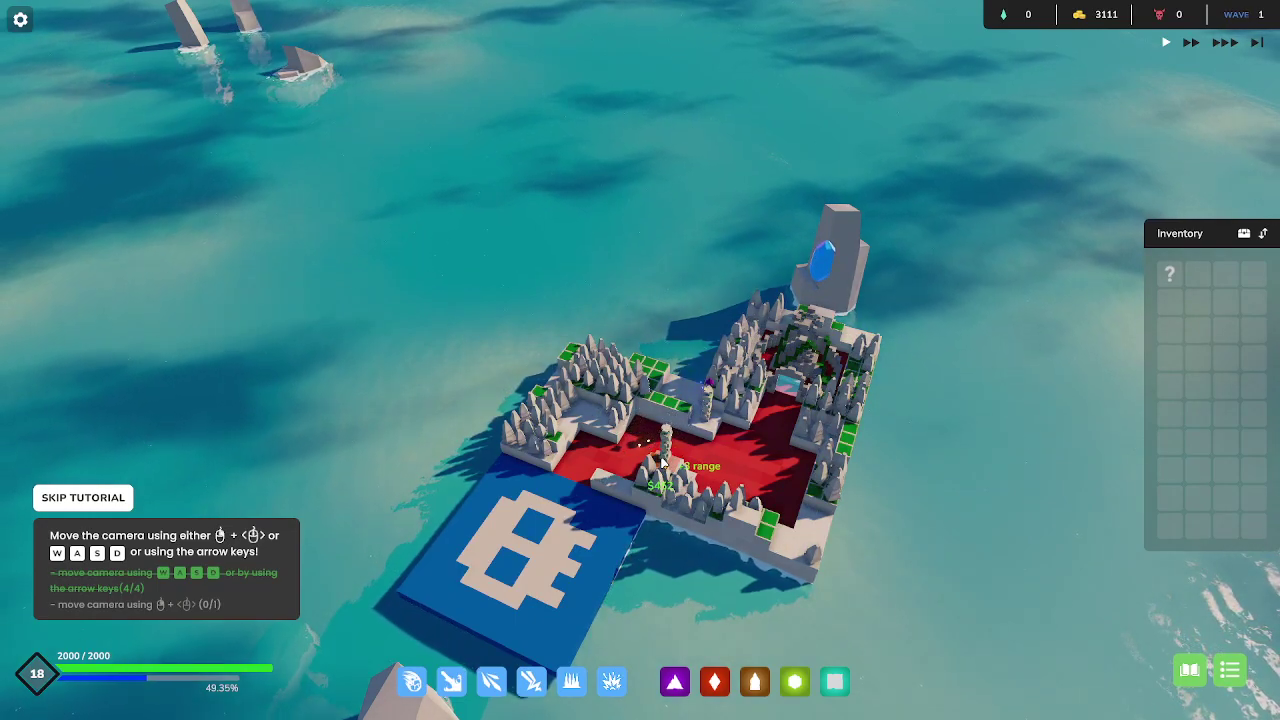
right_click(602, 416)
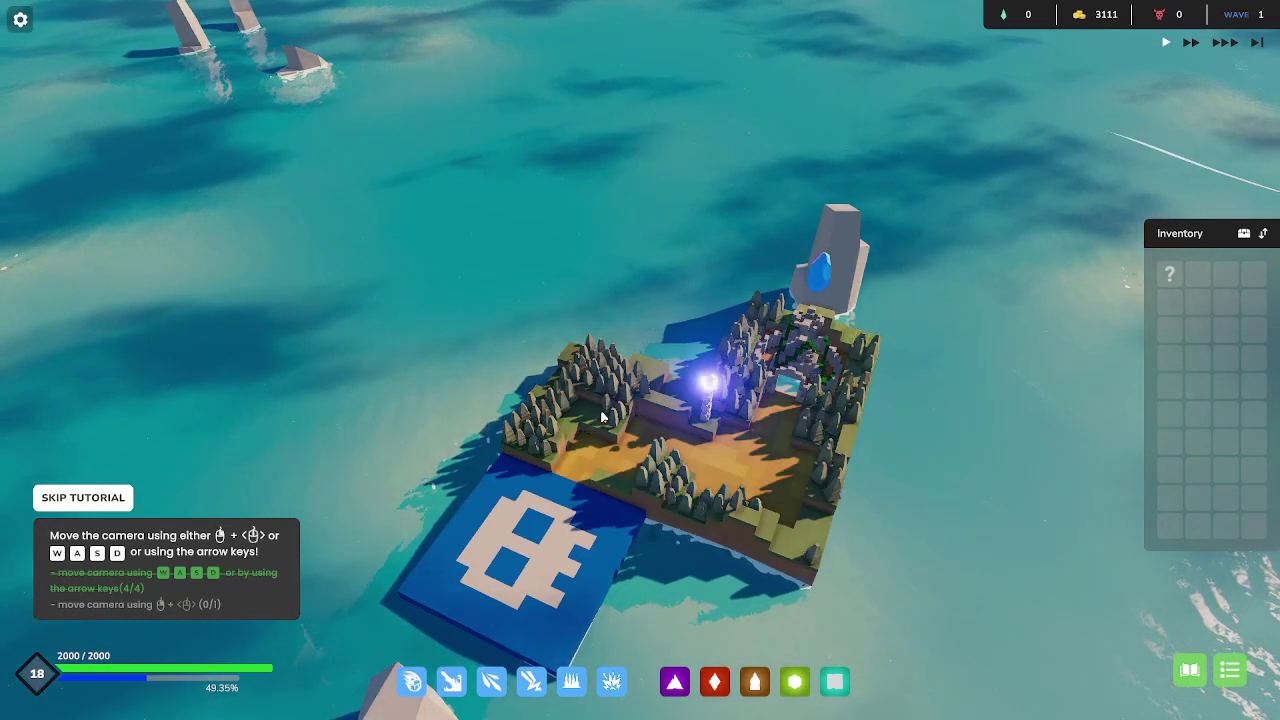
Build a Firethrower with the Sharp axe, add two forest tiles, and place a tower by the path.
left_click(493, 682)
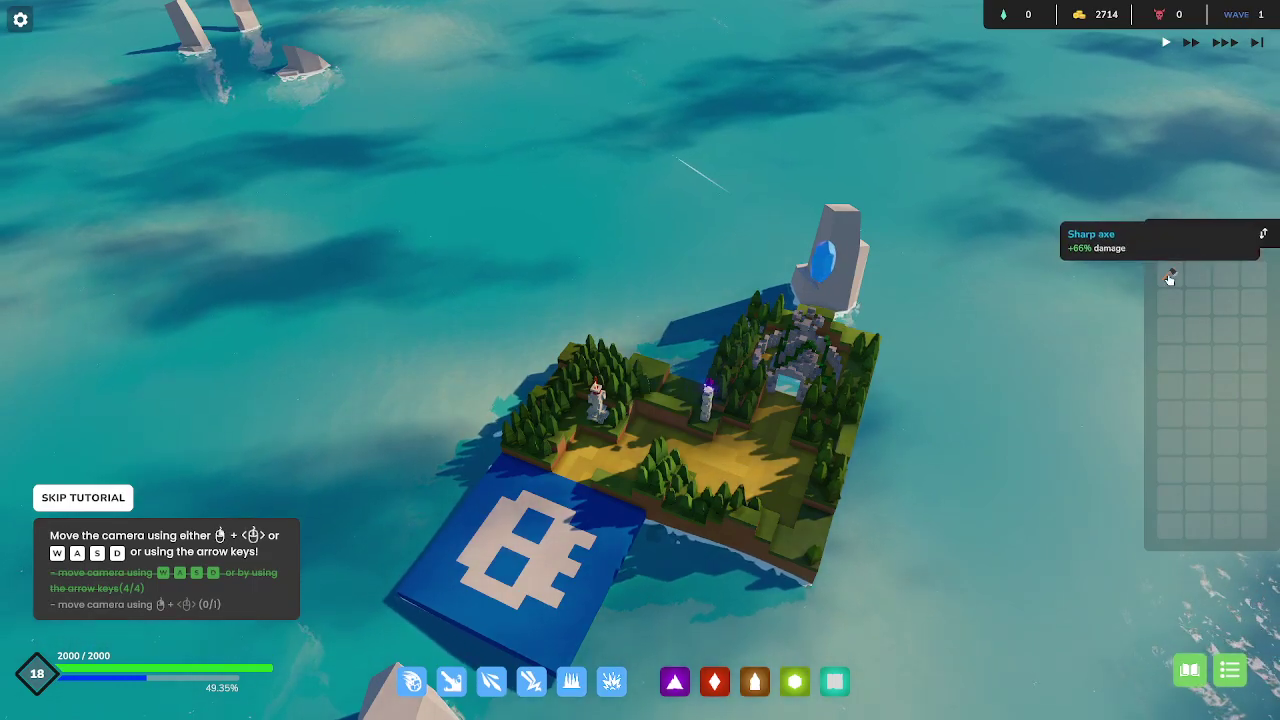
left_click(600, 405)
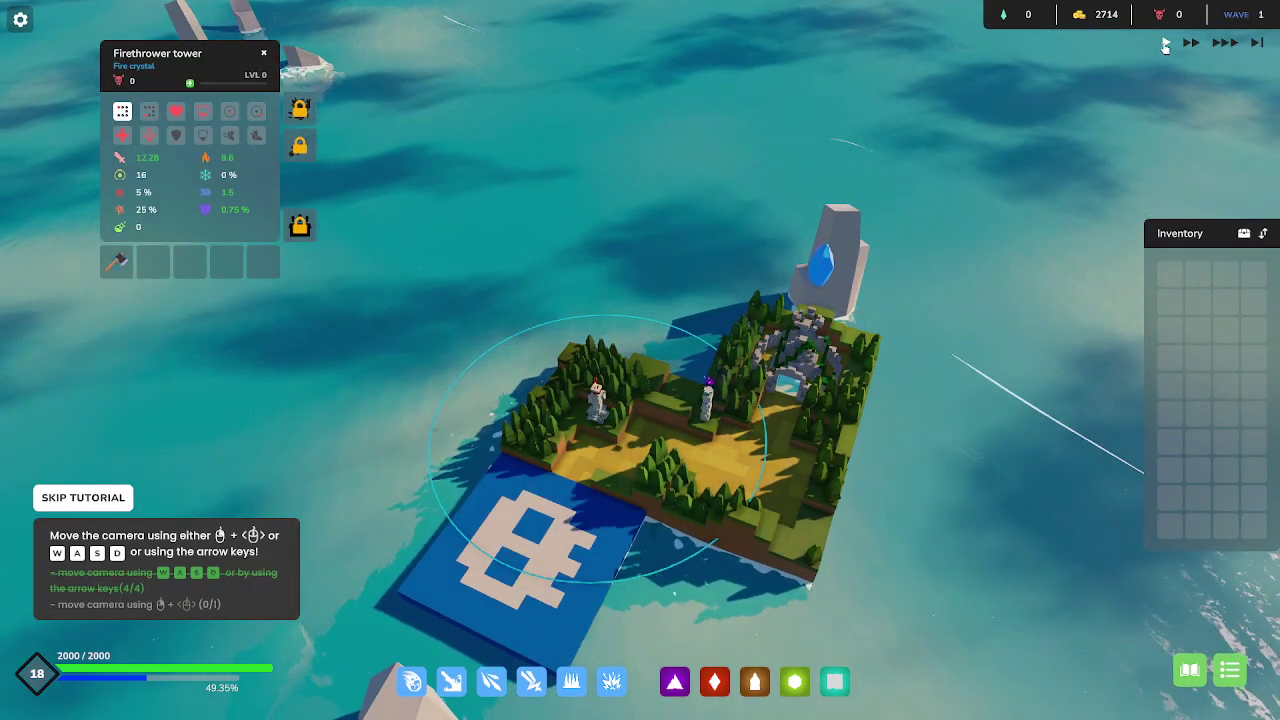
left_click(491, 604)
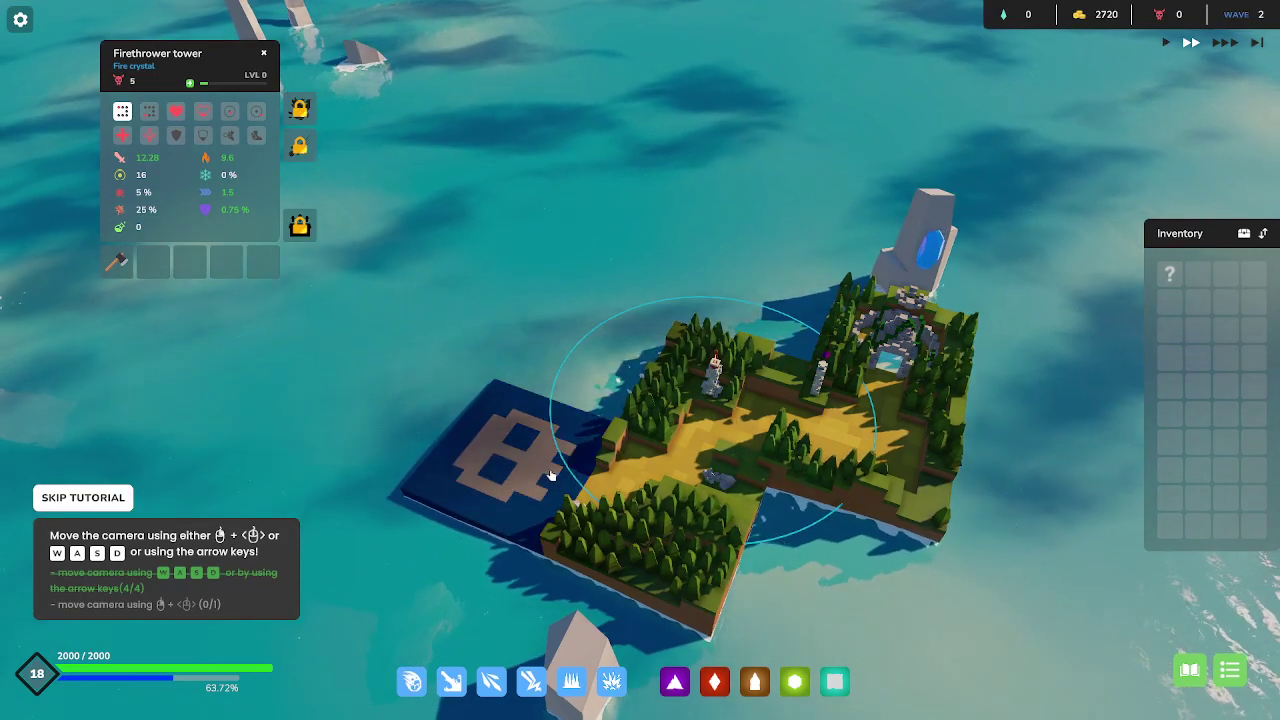
left_click(540, 467)
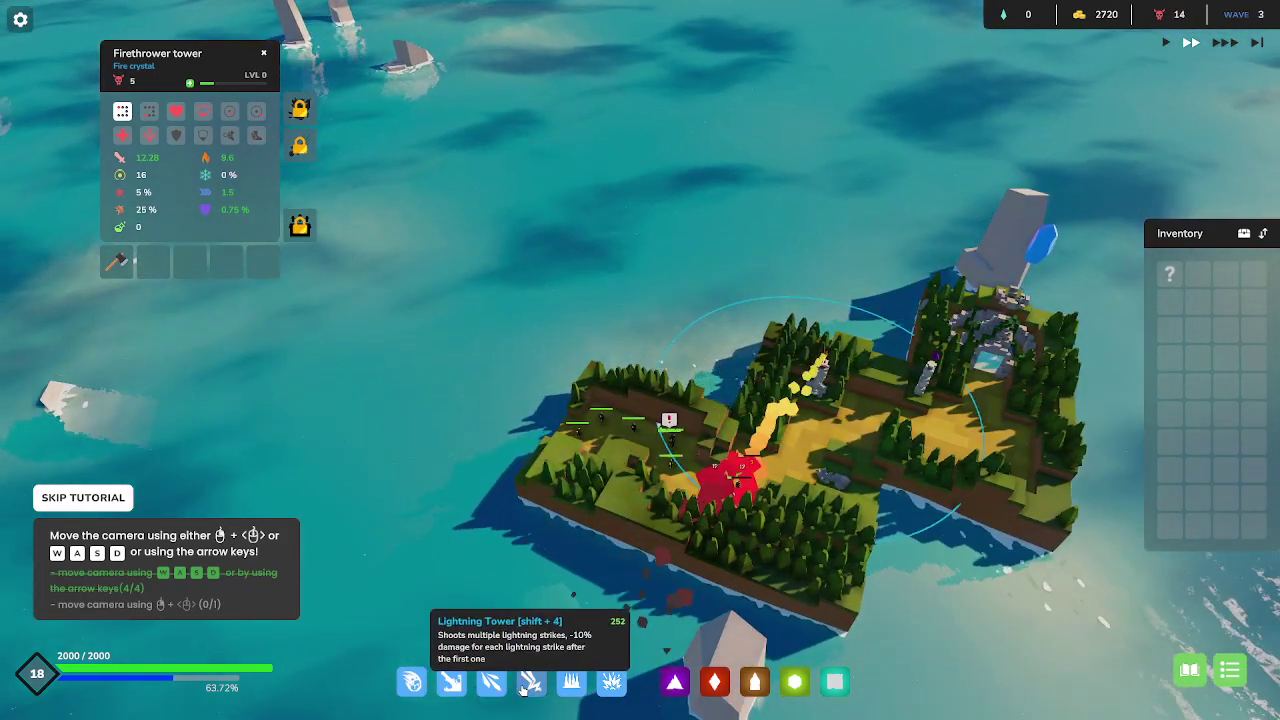
left_click(451, 681)
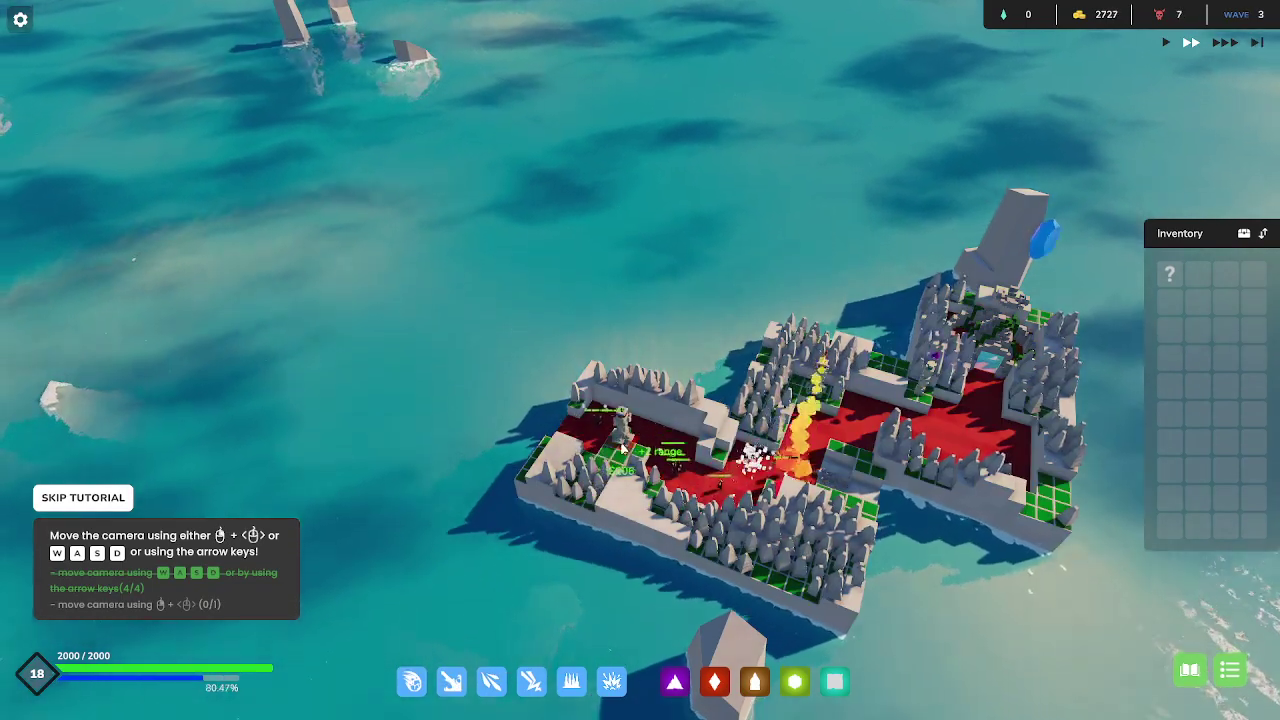
left_click(615, 440)
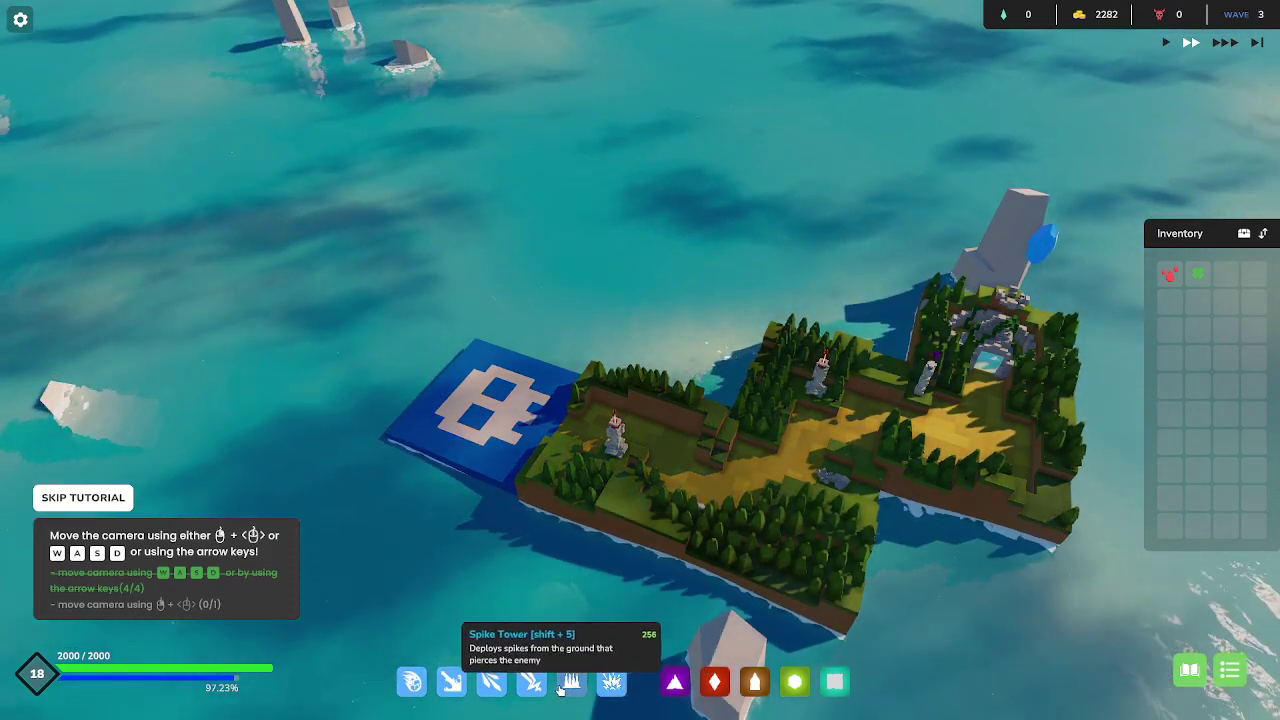
Place a Projectile Tower near the blue tile, then slot the bleed item into a tower.
left_click(493, 682)
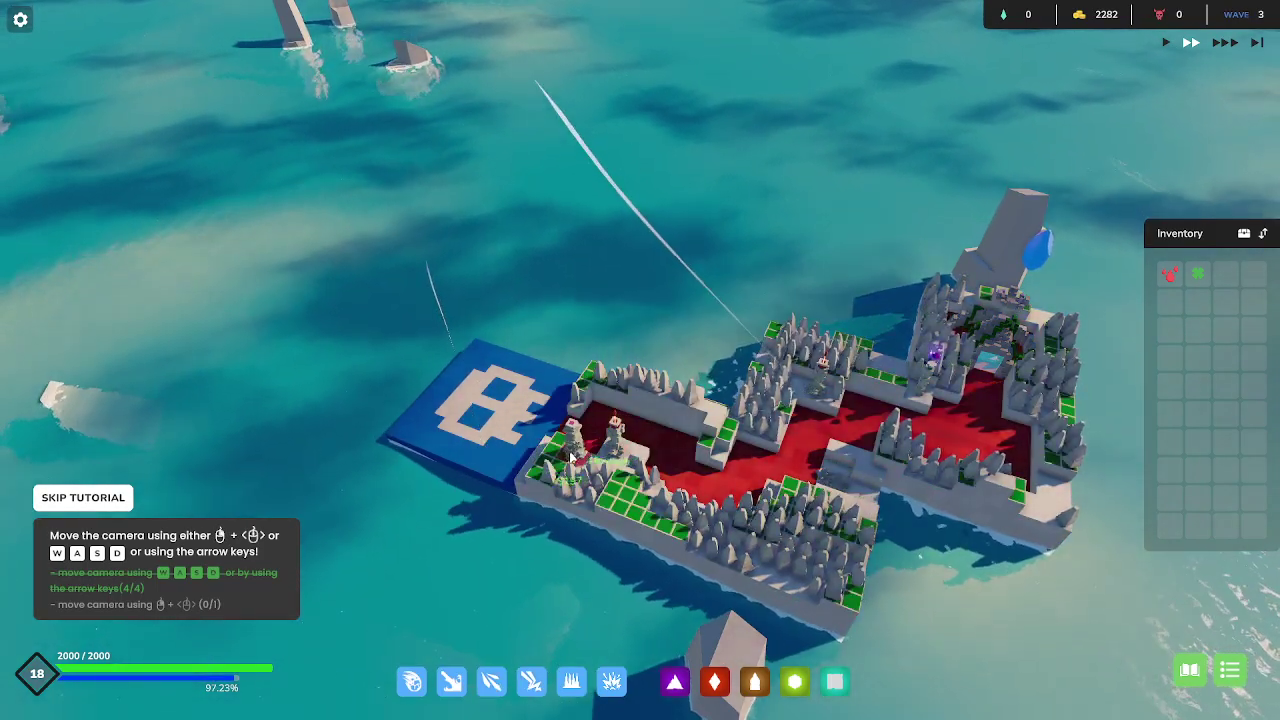
left_click(566, 452)
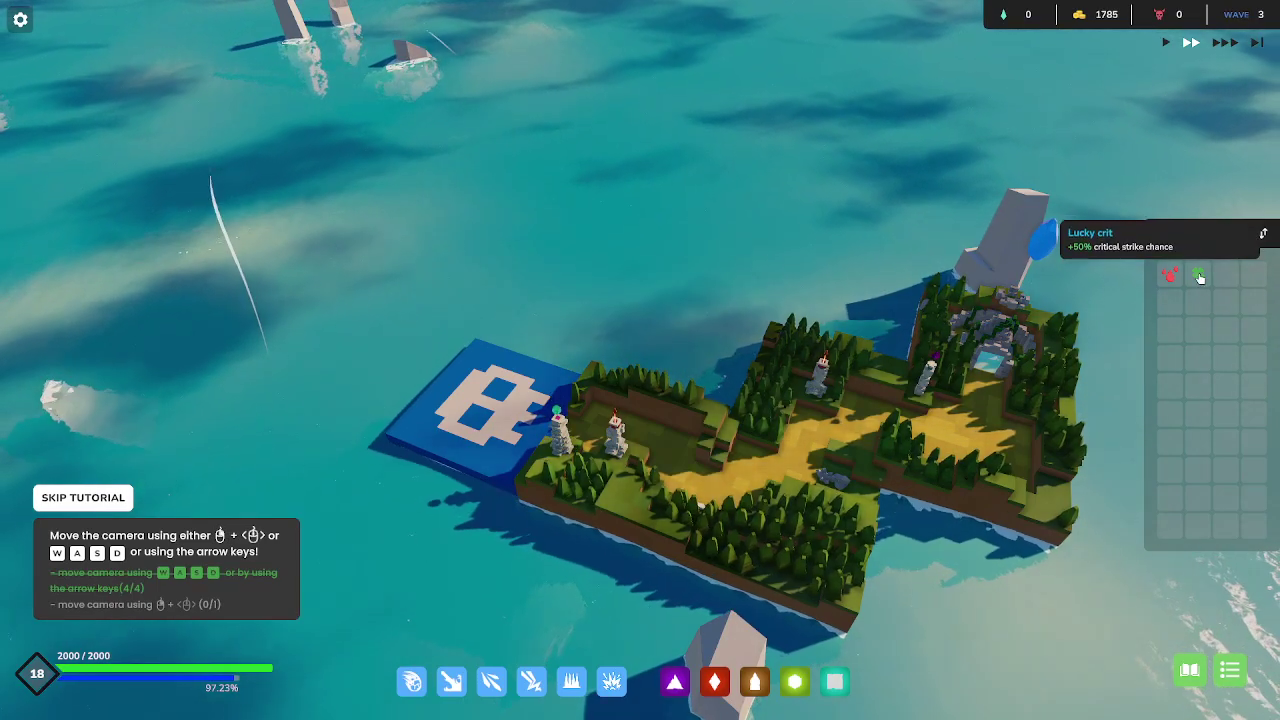
left_click(588, 428)
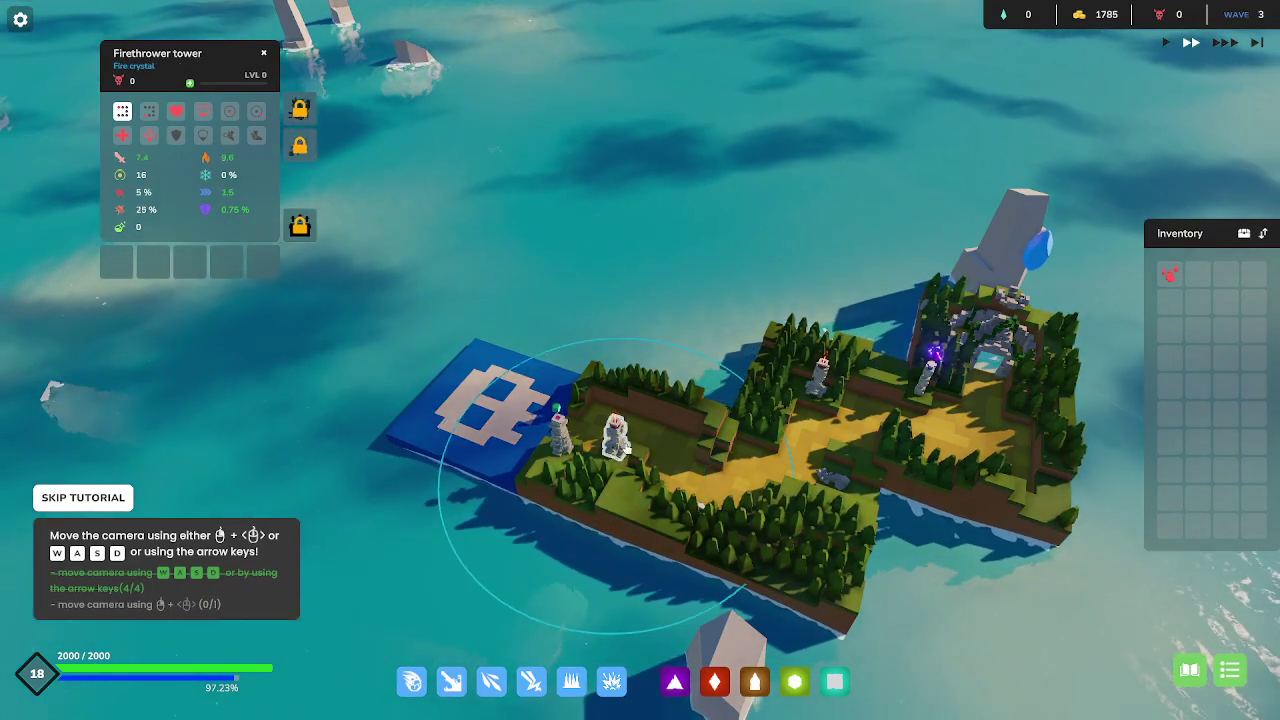
left_click(1172, 280)
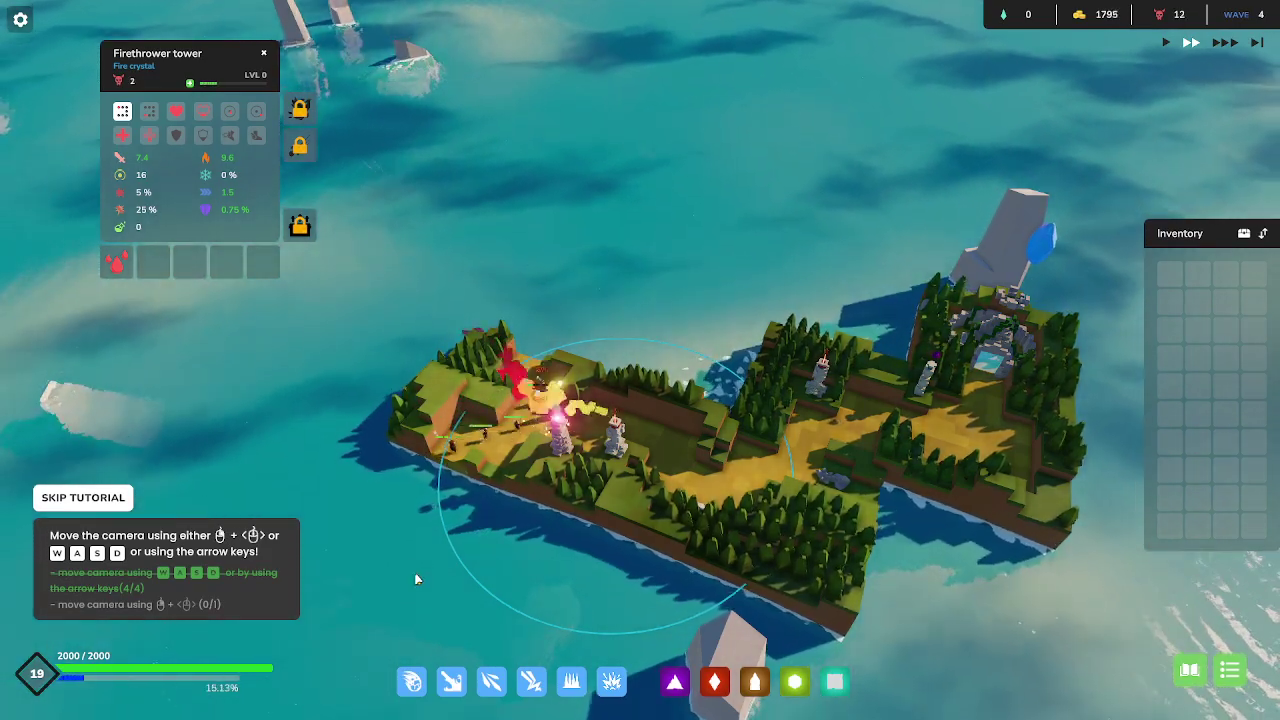
Pan and rotate the view, then cancel a Shift+1 tower placement.
mouse_move(417, 577)
left_mouse_down()
mouse_move(496, 552)
mouse_move(424, 430)
left_mouse_up()
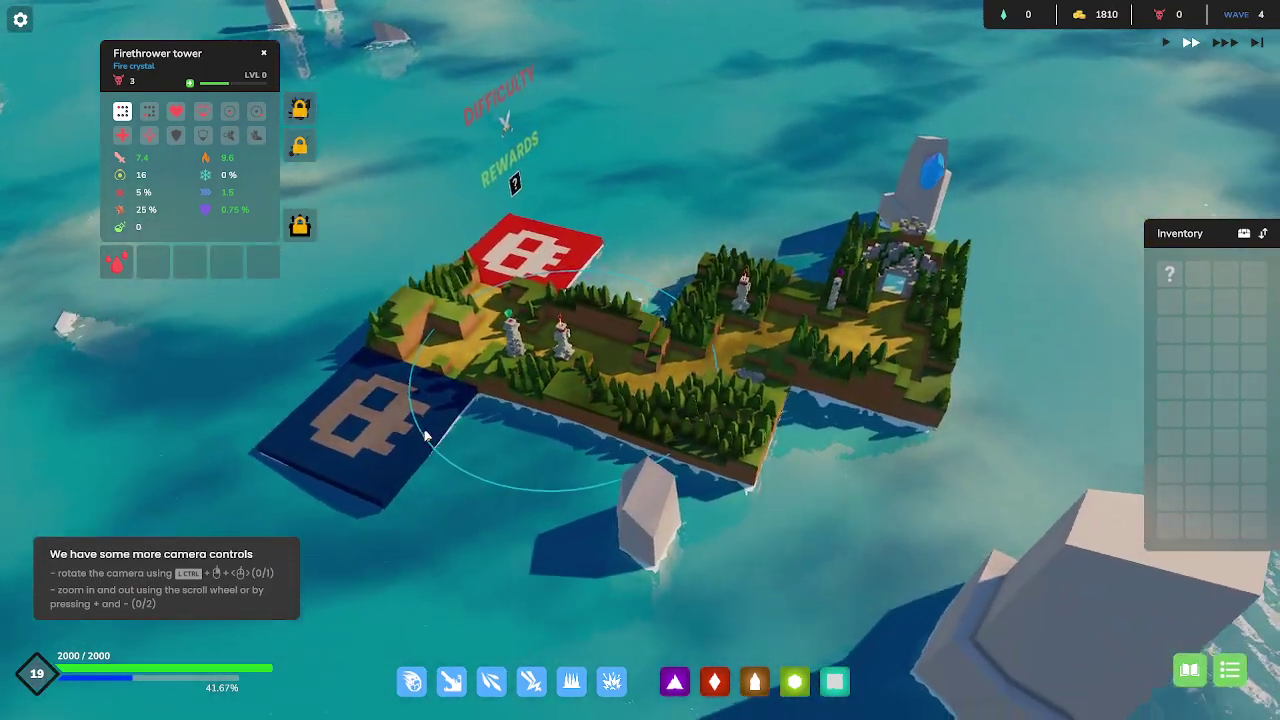
scroll(424, 436, "up", 3)
scroll(433, 454, "down", 3)
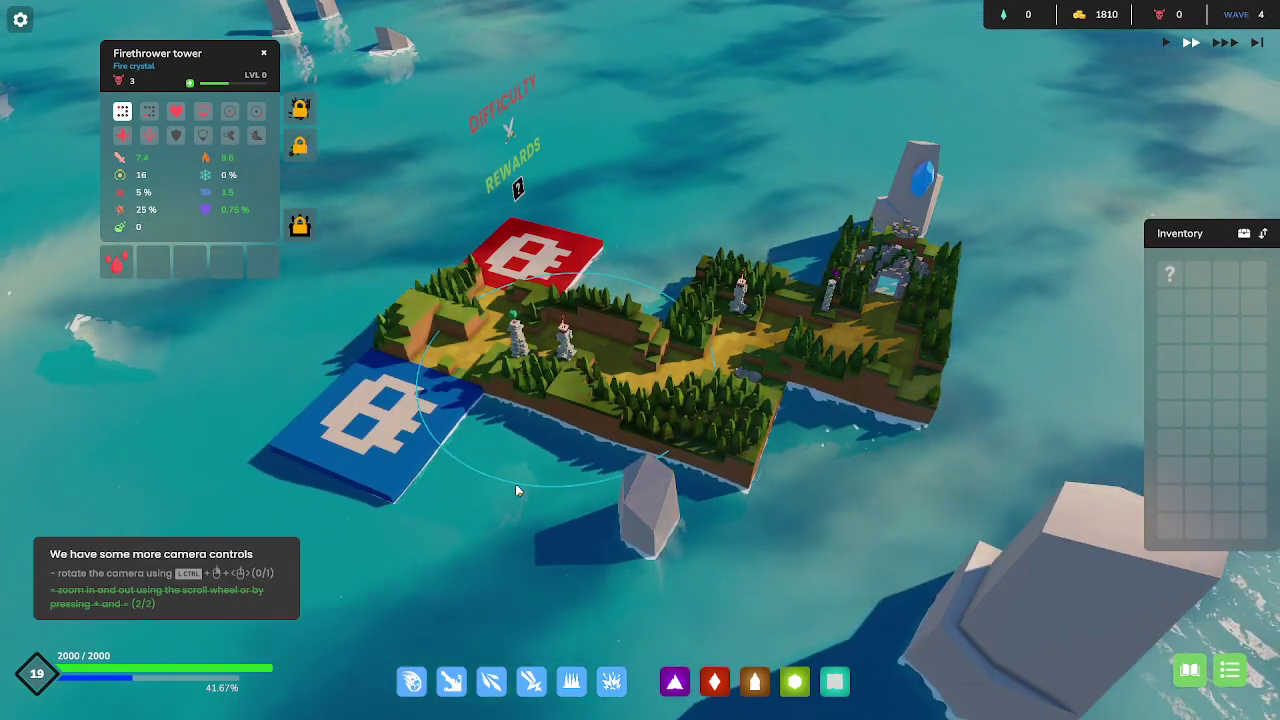
mouse_move(515, 483)
left_mouse_down()
mouse_move(382, 503)
mouse_move(560, 497)
left_mouse_up()
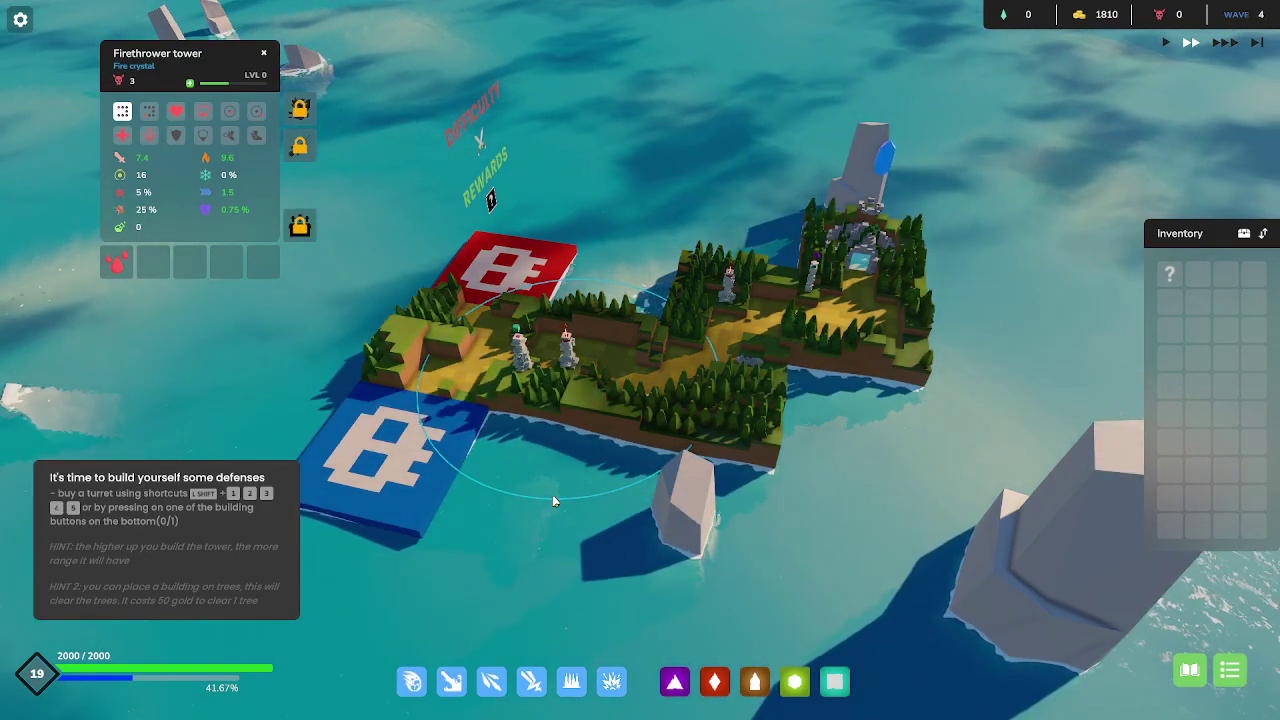
key("shift+1")
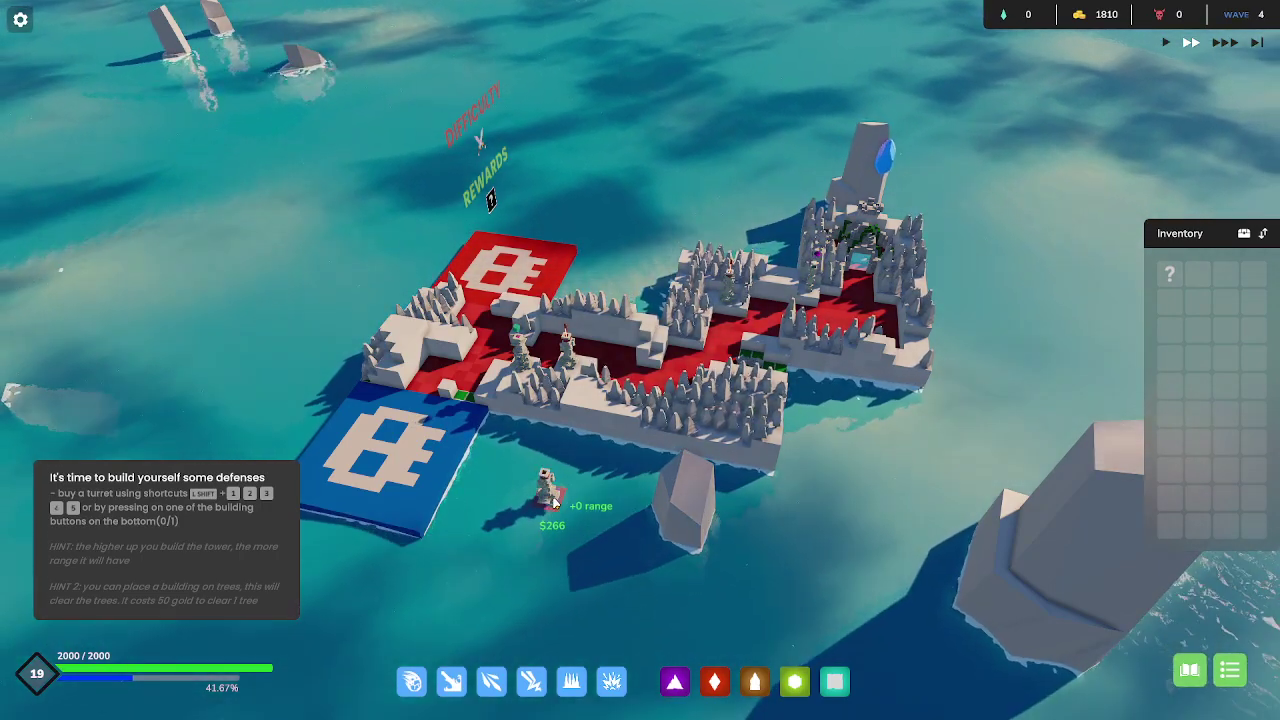
key("Escape")
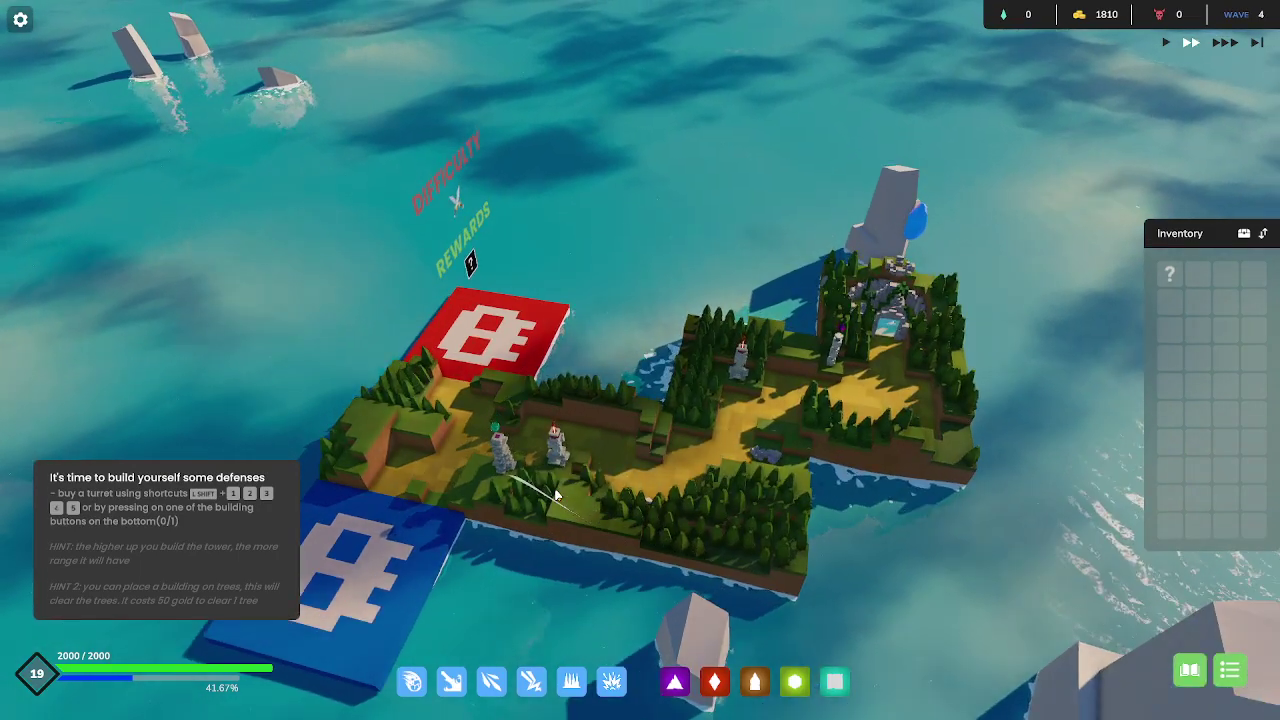
scroll(557, 495, "up", 2)
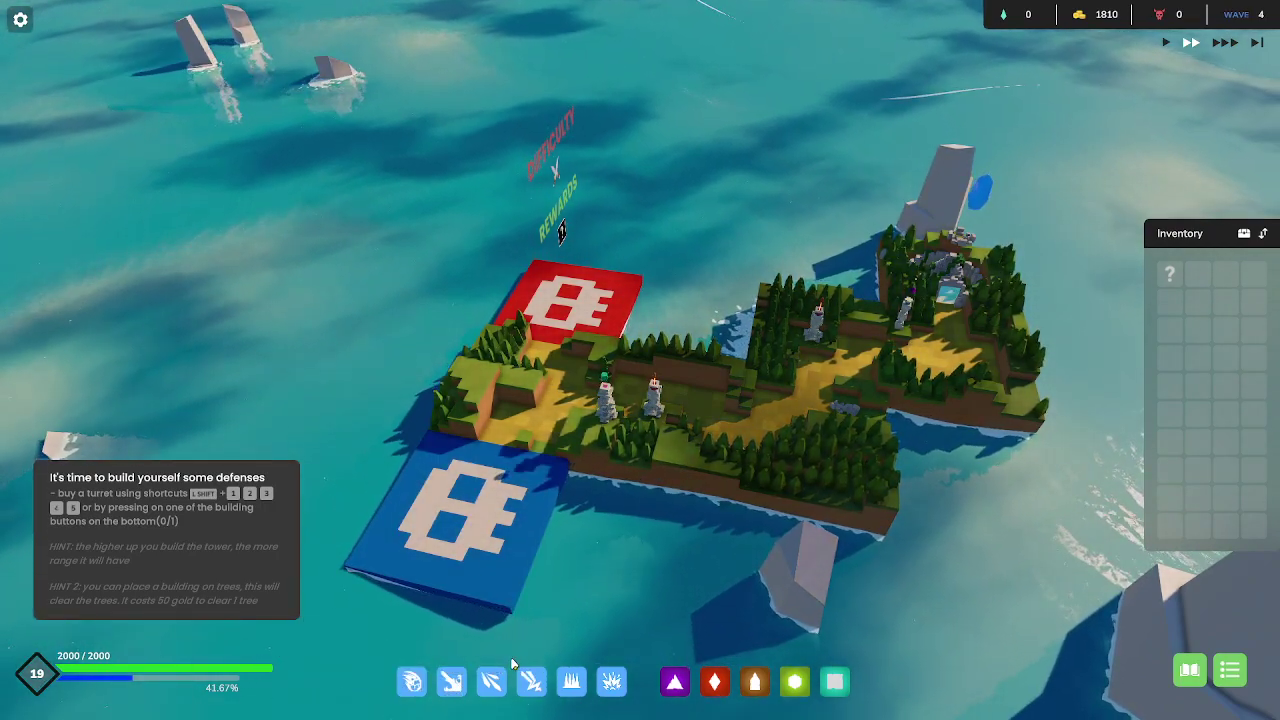
Build a tower beside the red skull tile and buy it a Fire crystal.
left_click(491, 681)
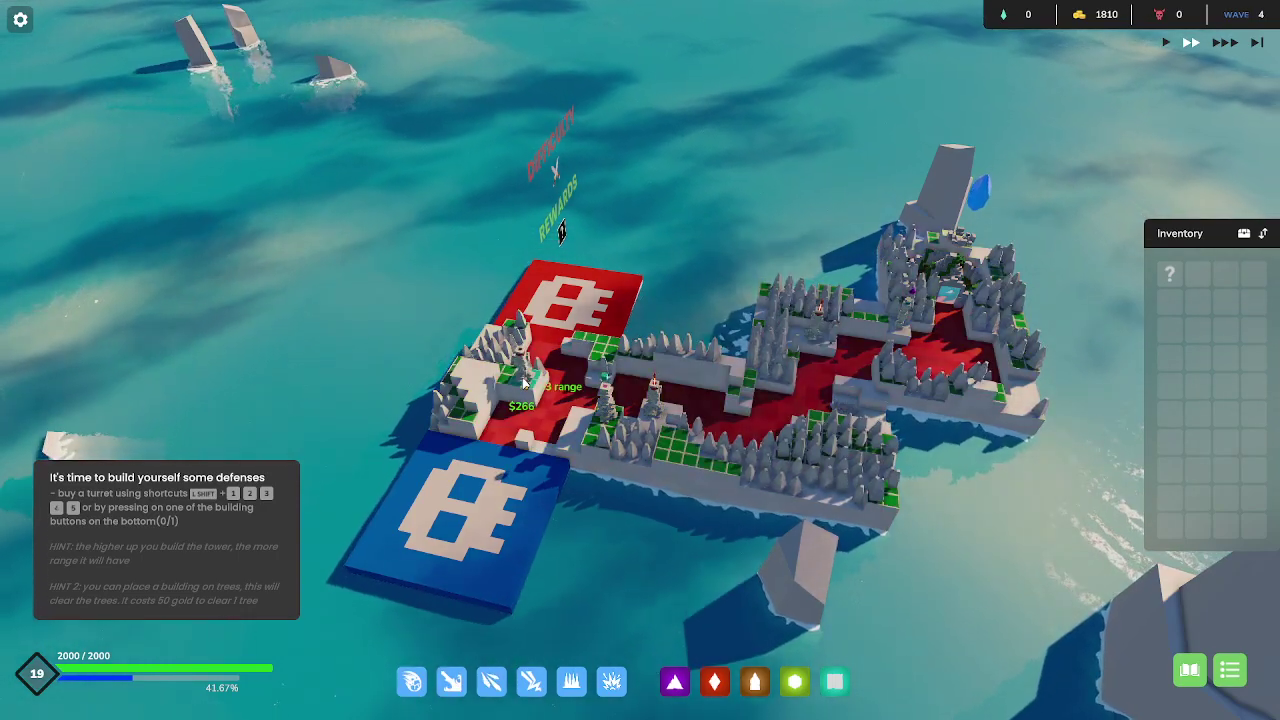
left_click(527, 383)
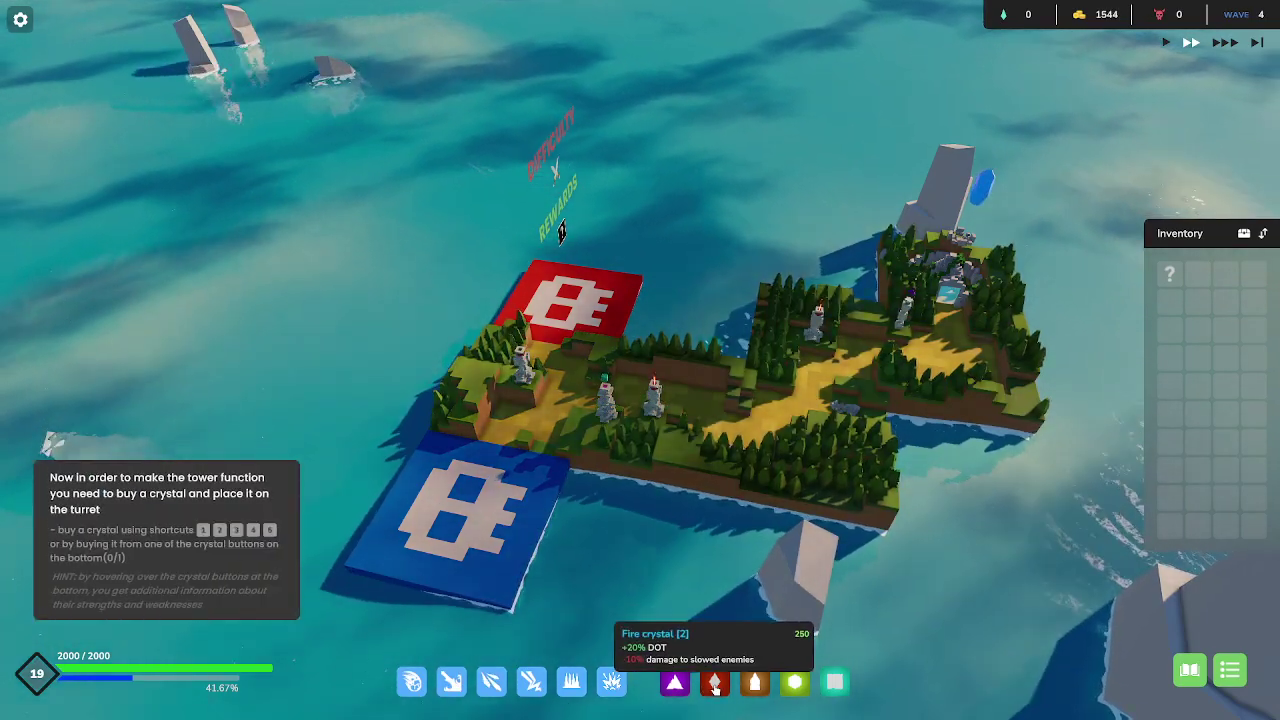
left_click(727, 686)
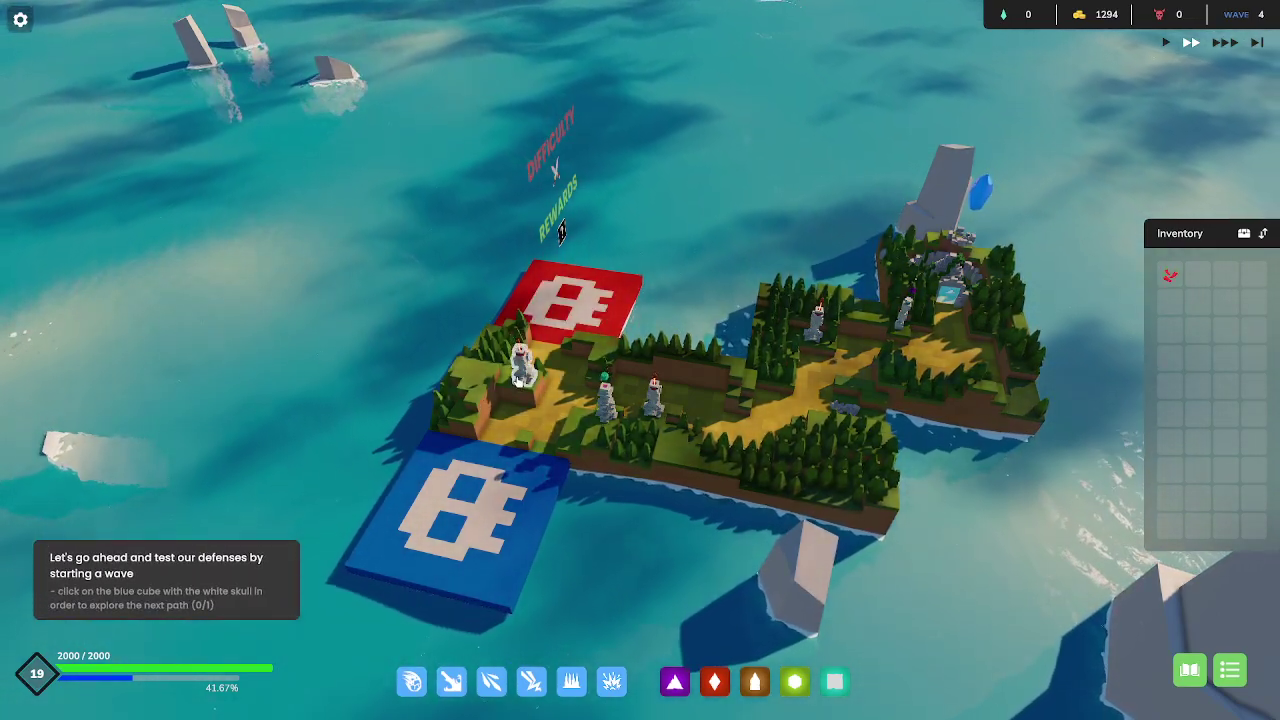
Equip the Projectile tower with Chili power and launch the next wave from the red skull tile.
left_click(603, 405)
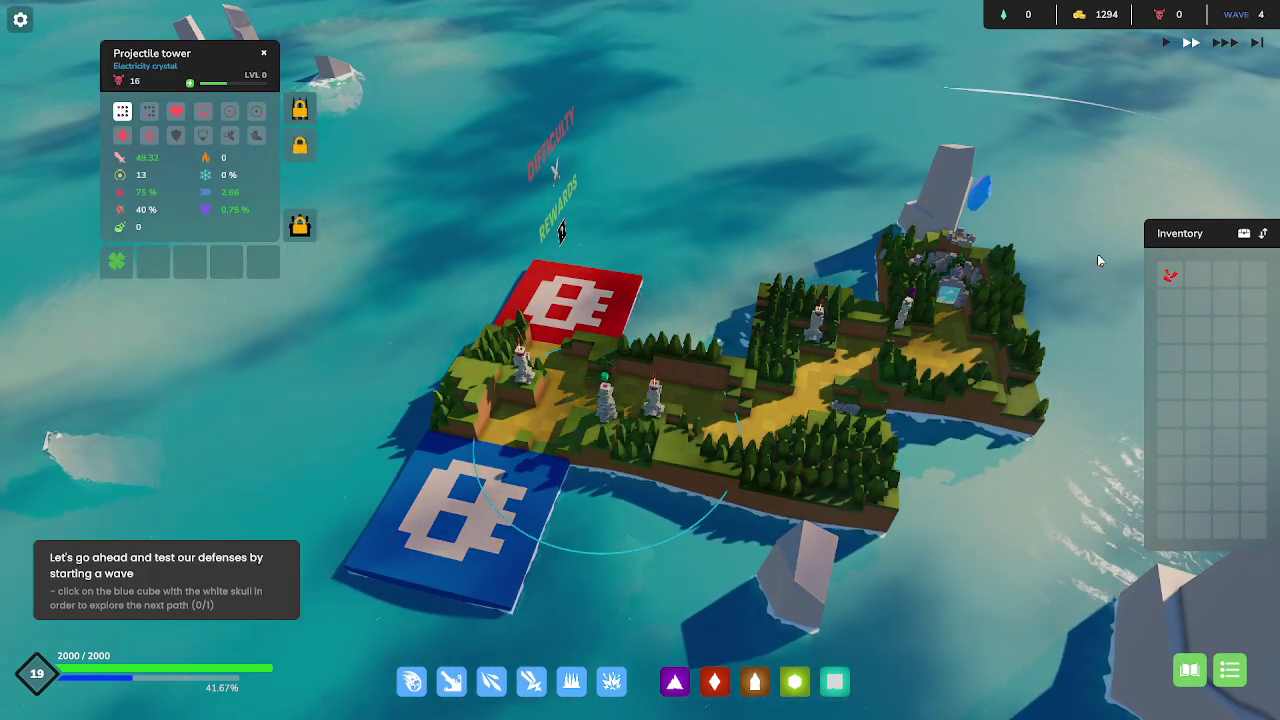
left_click(1183, 278)
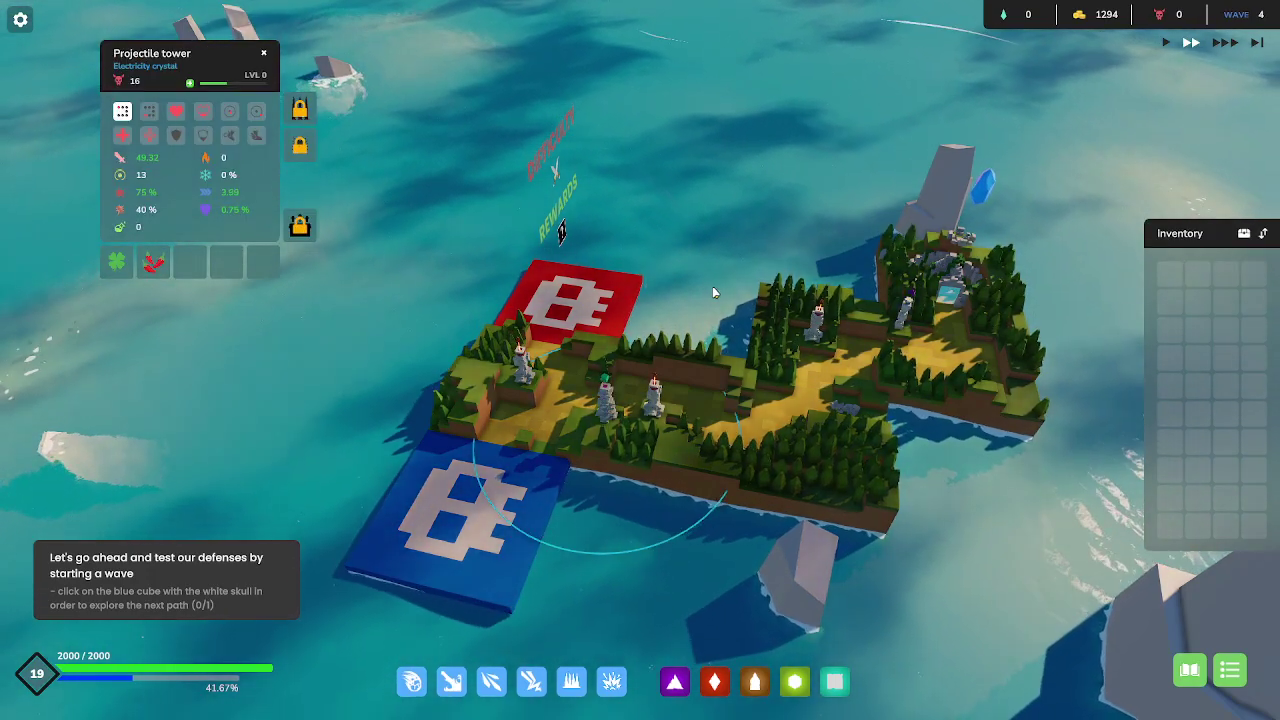
left_click(590, 300)
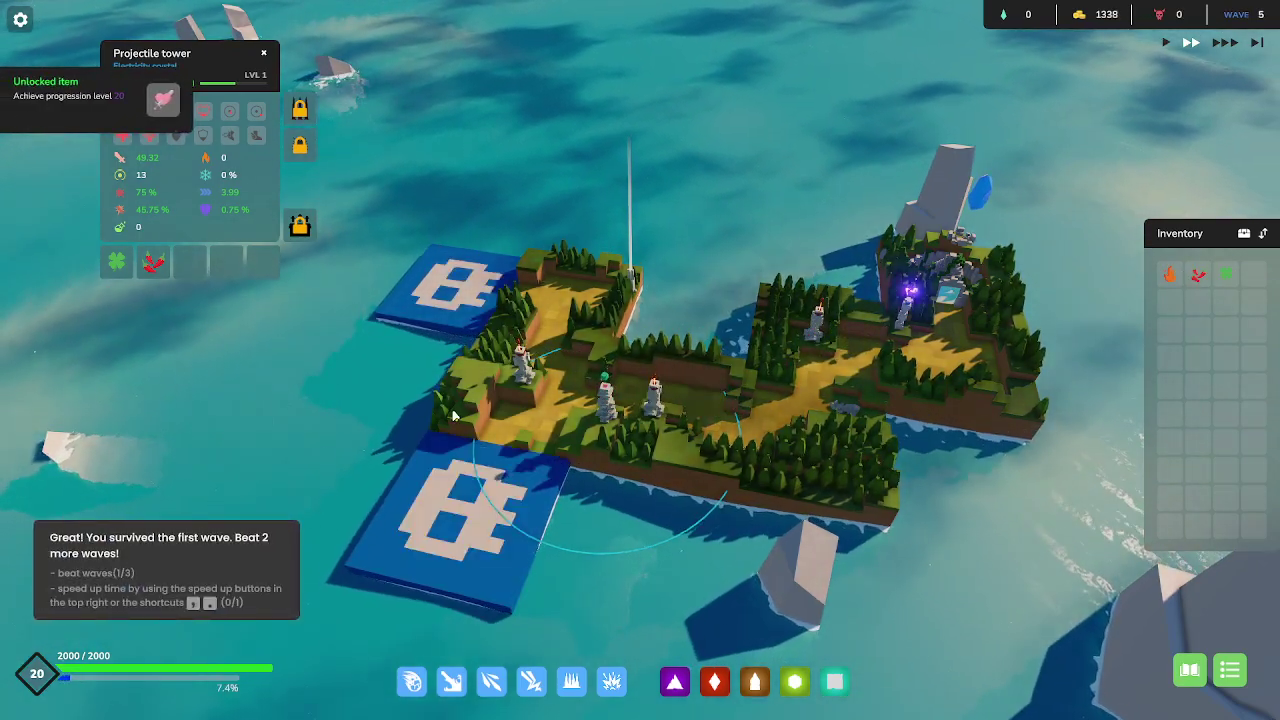
Equip the Firethrower tower with the red inventory item.
key("w")
key("a")
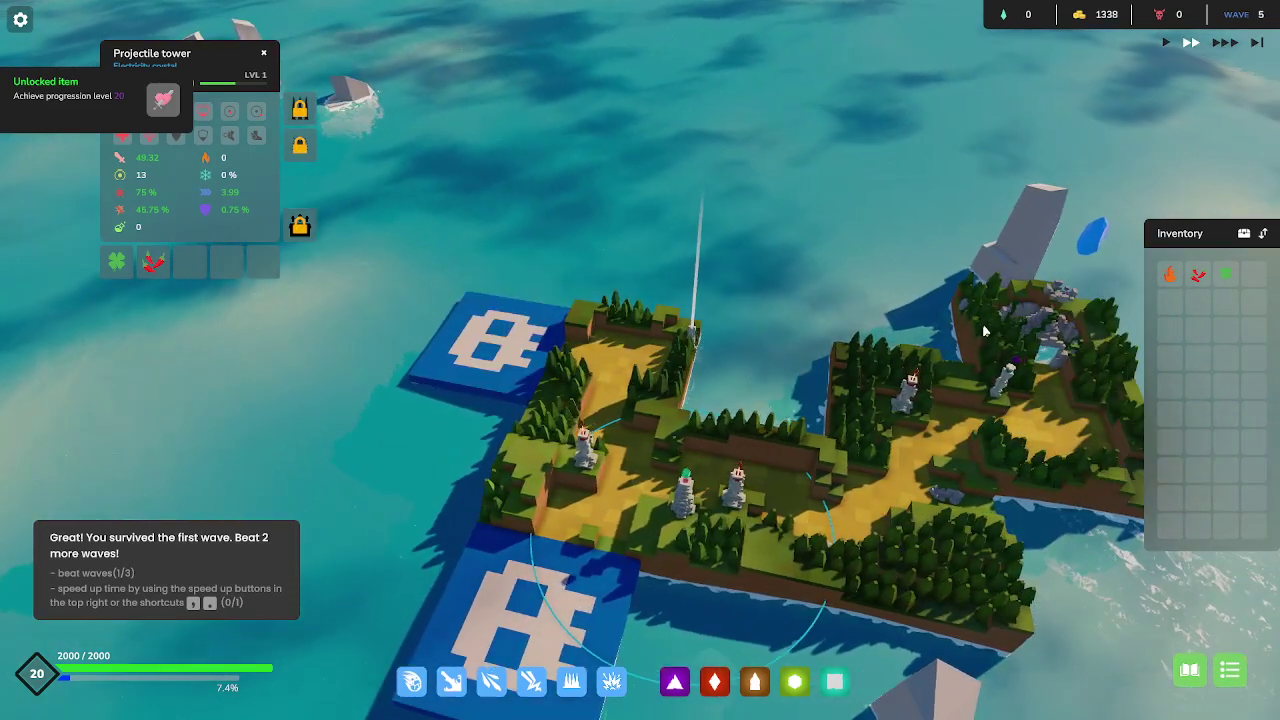
scroll(985, 331, "down", 3)
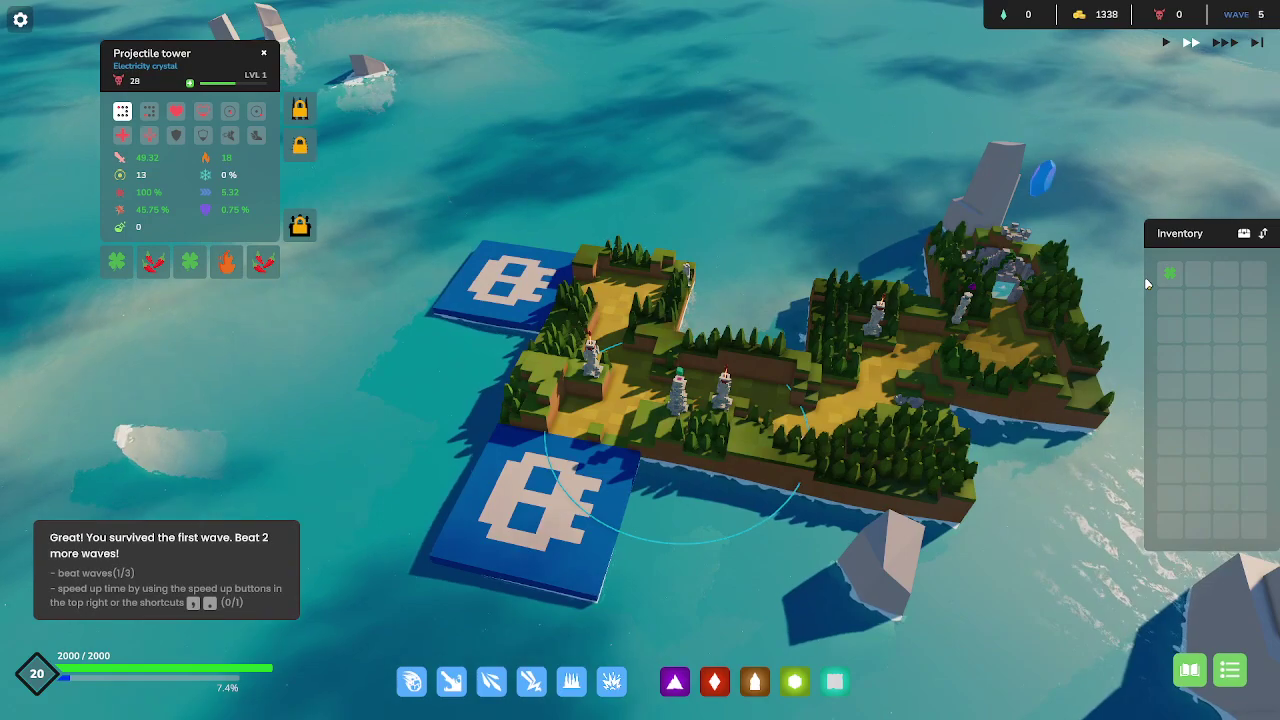
left_click(590, 350)
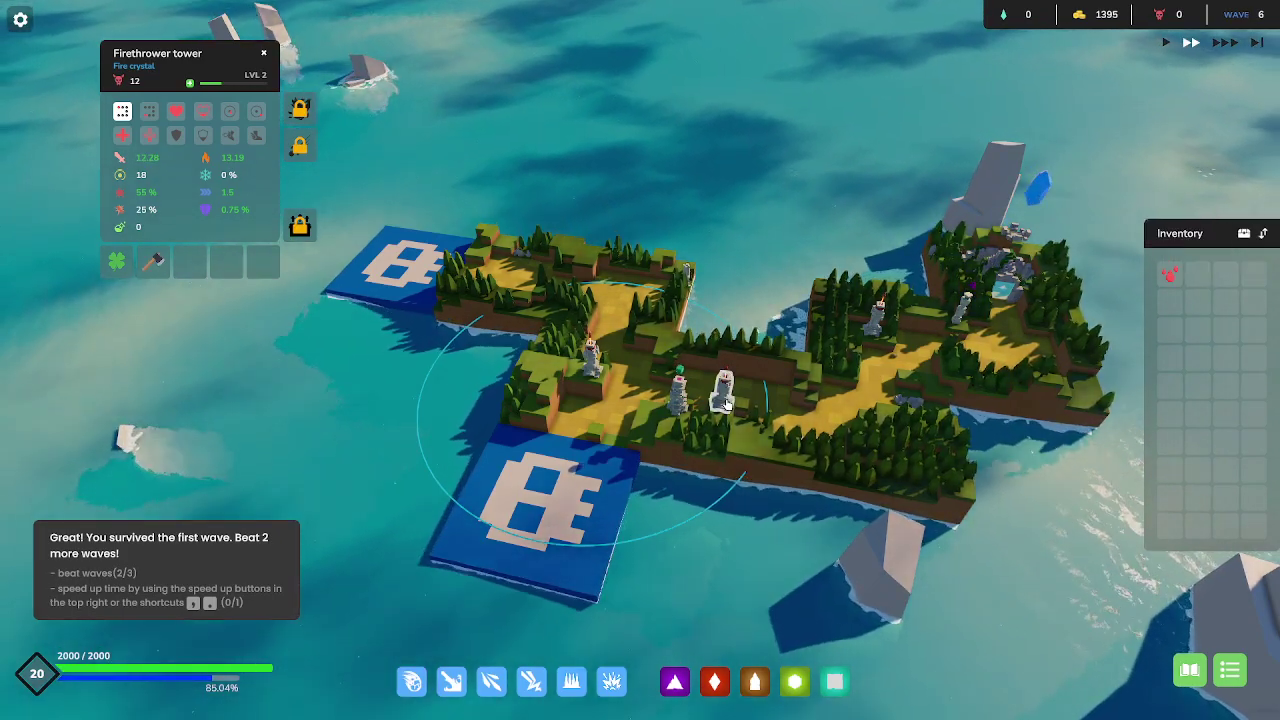
left_click(1170, 275)
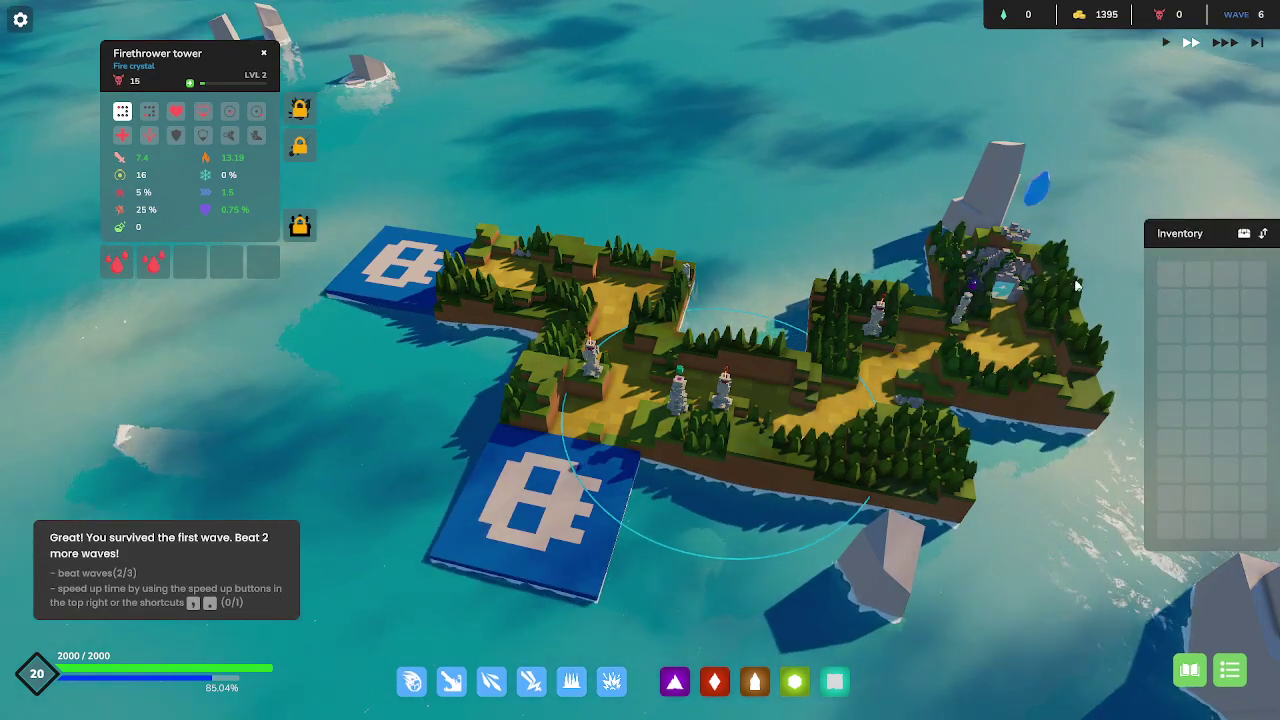
scroll(522, 272, "up", 2)
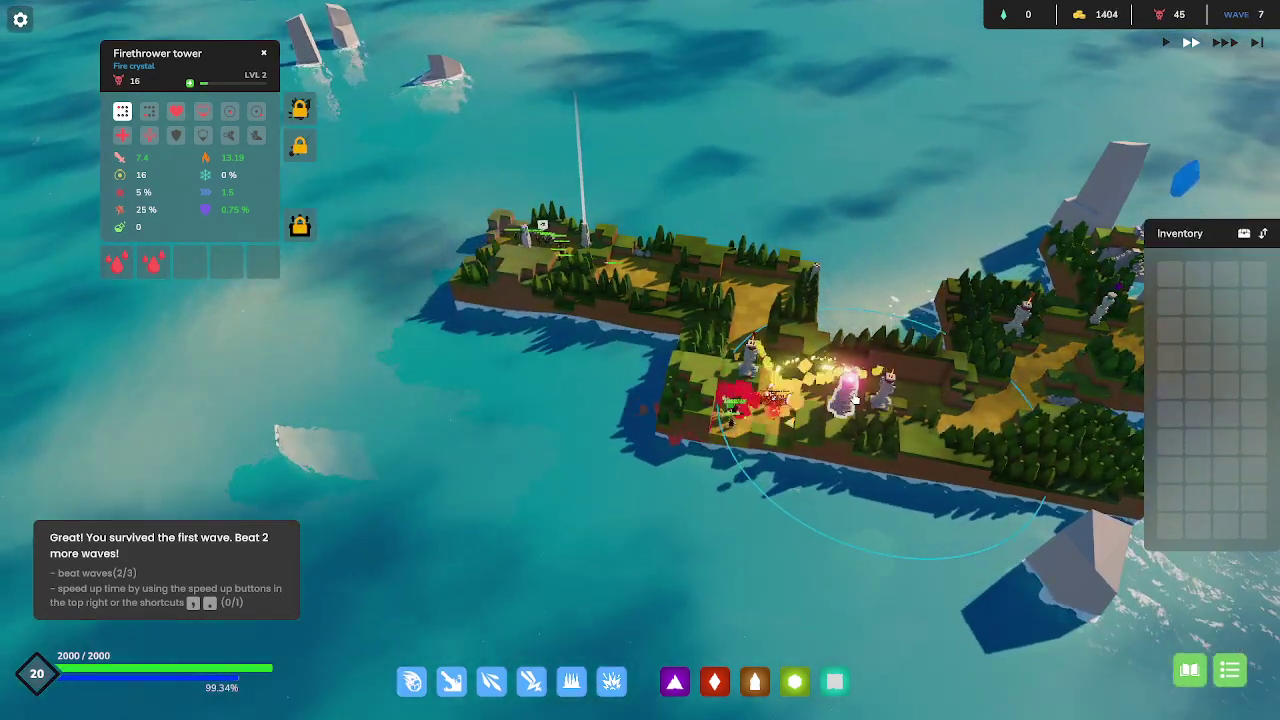
Select the Projectile tower, pan right, and start placing a Lightning tower.
left_click(770, 373)
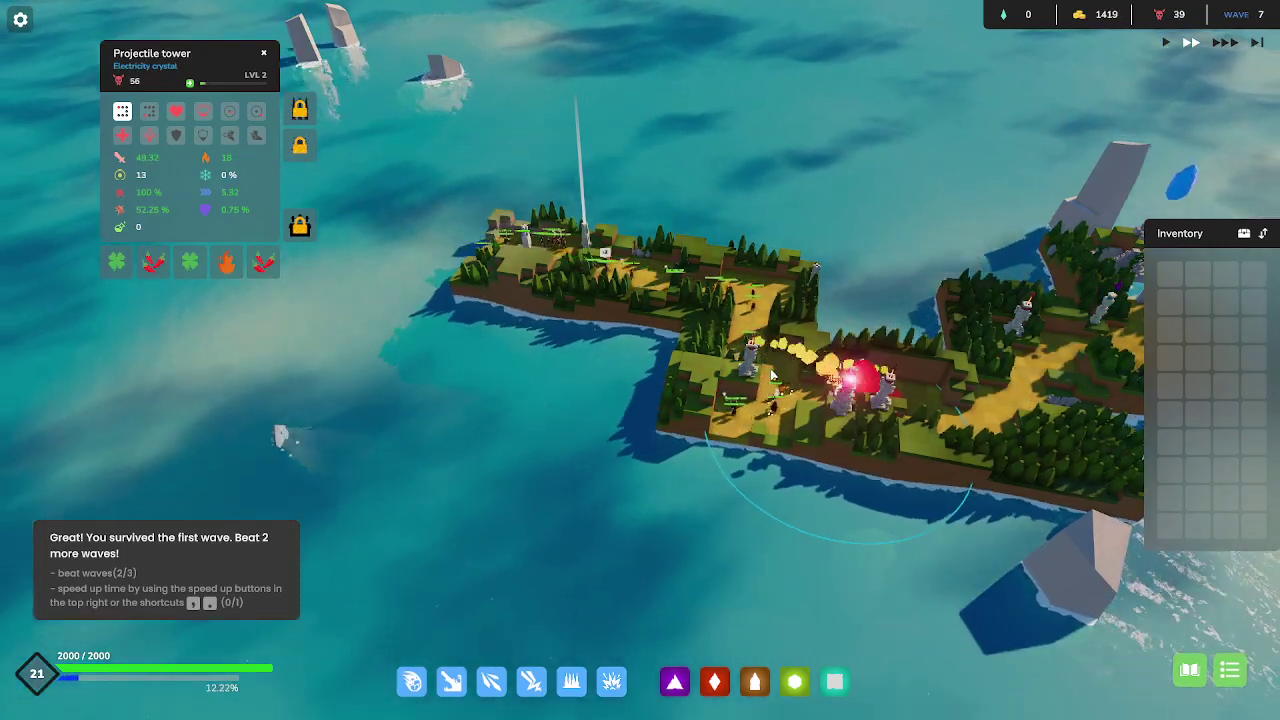
key("d")
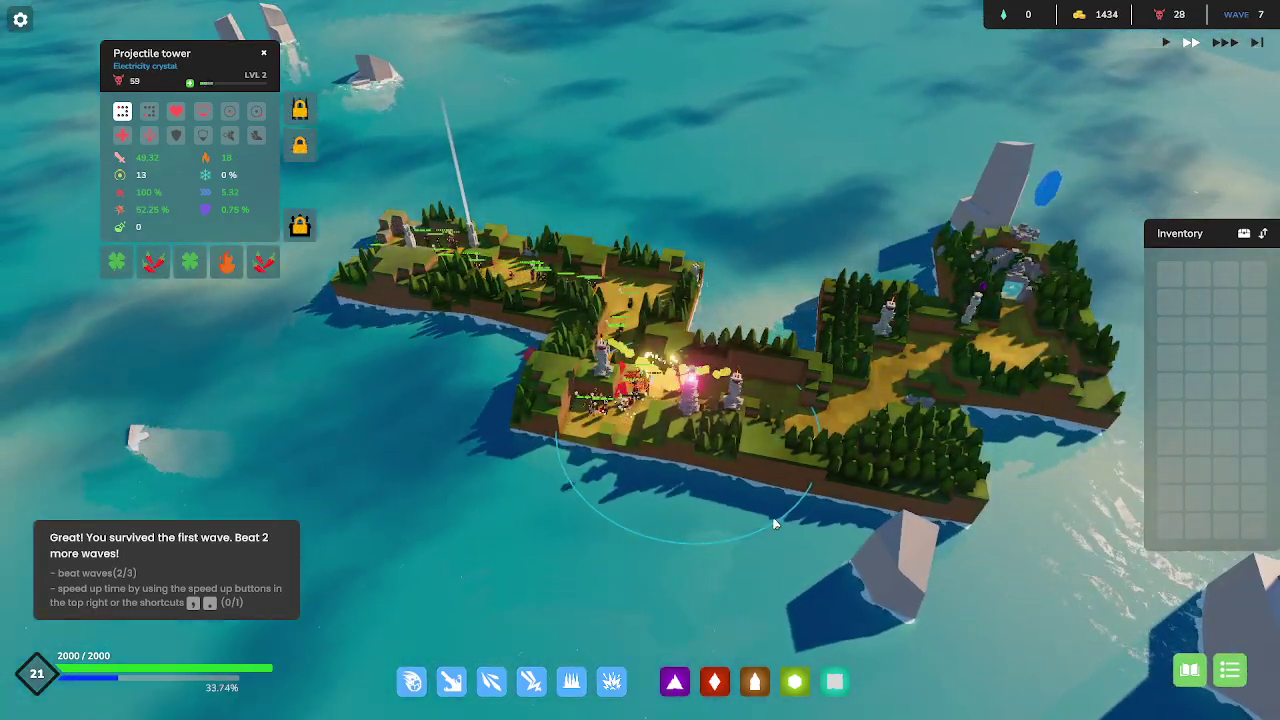
left_click(533, 682)
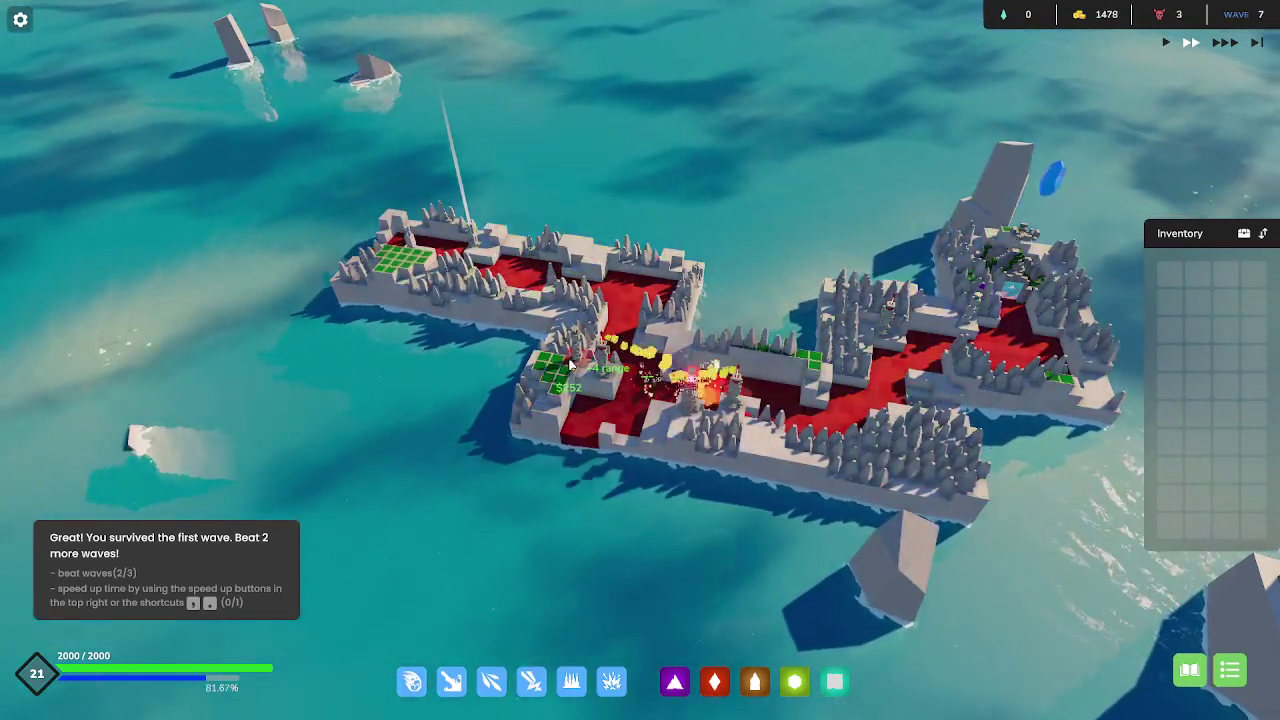
Build an Earth-crystal Lightning tower near the upper path; equip Skull of death, clover and Range lens.
left_click(663, 330)
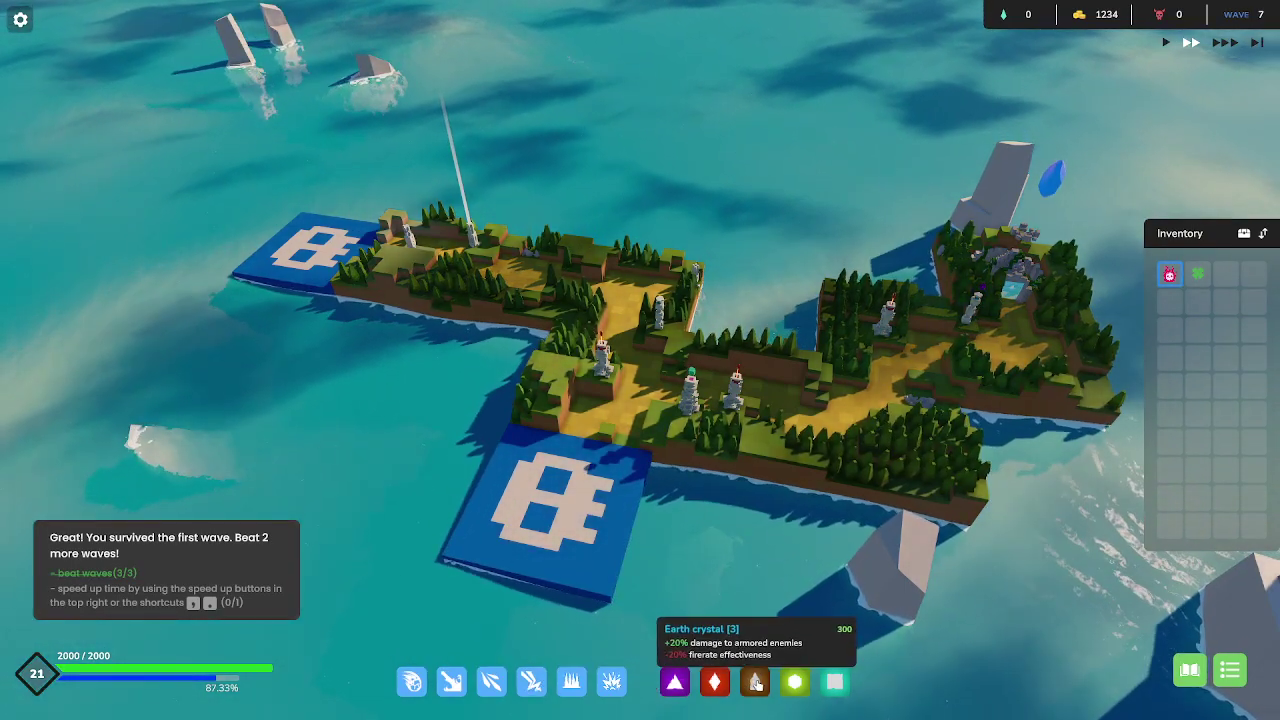
left_click(757, 683)
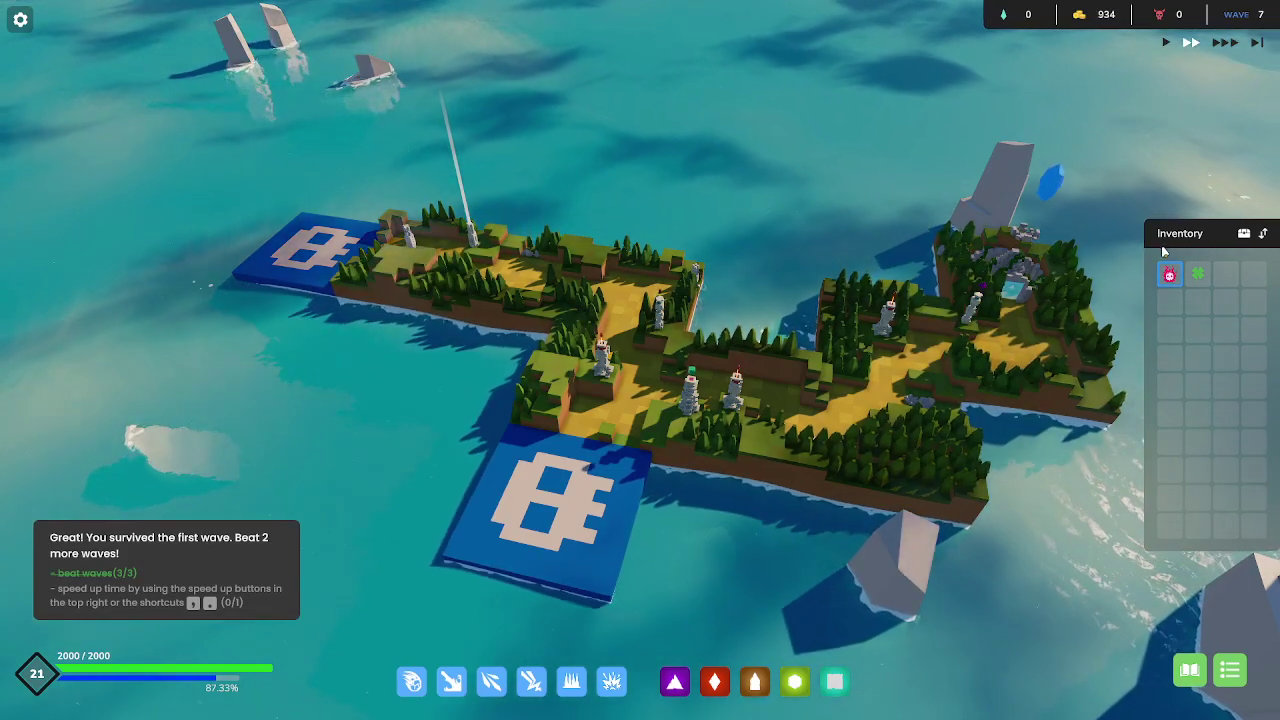
left_click(643, 333)
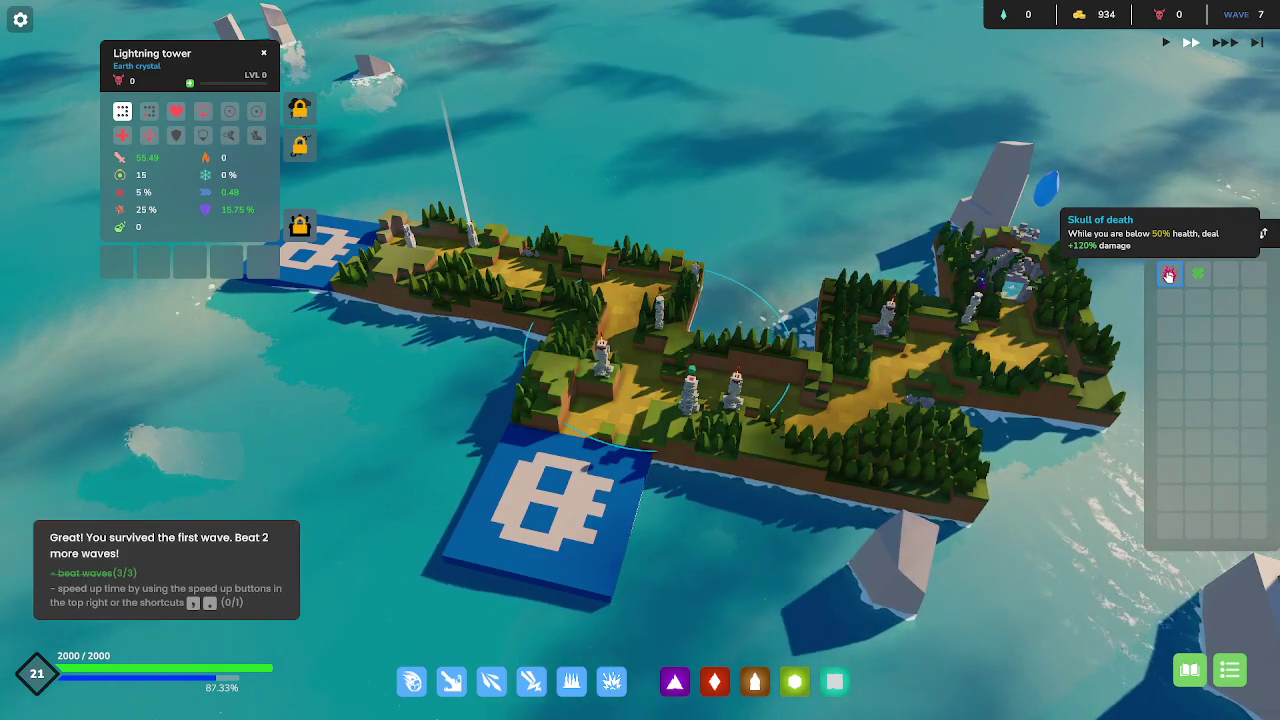
left_click(1168, 275)
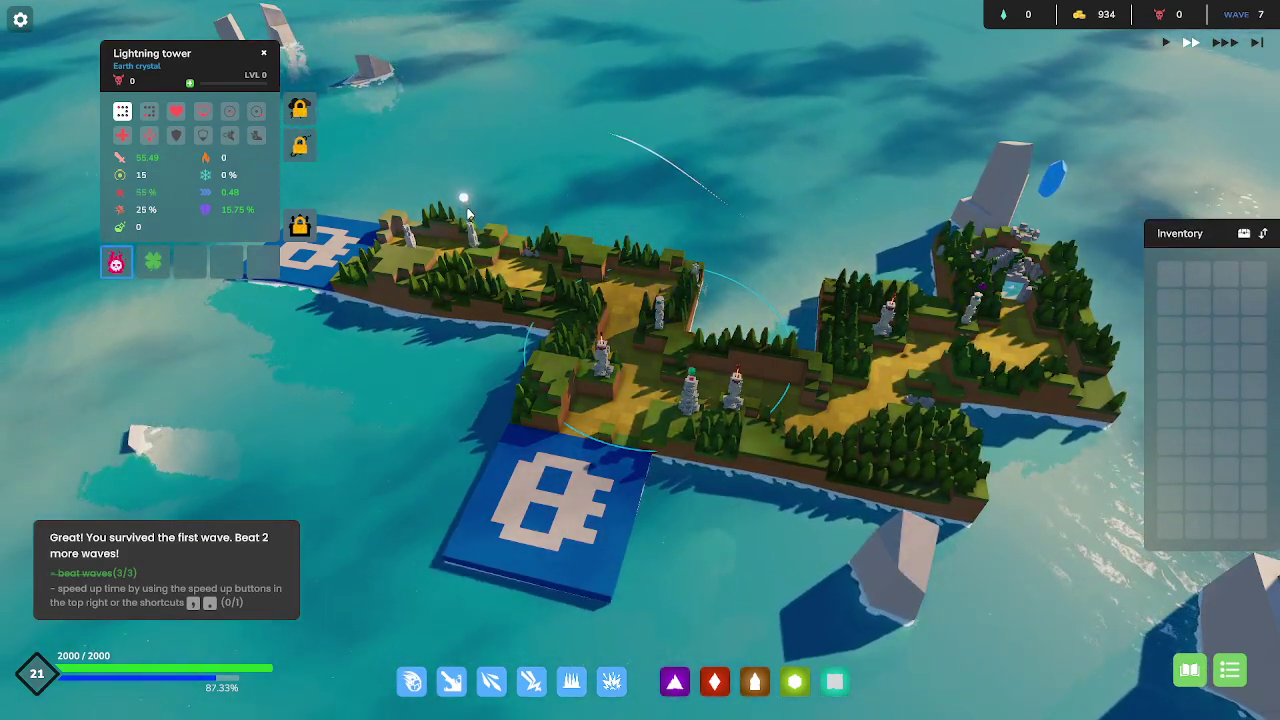
key("a")
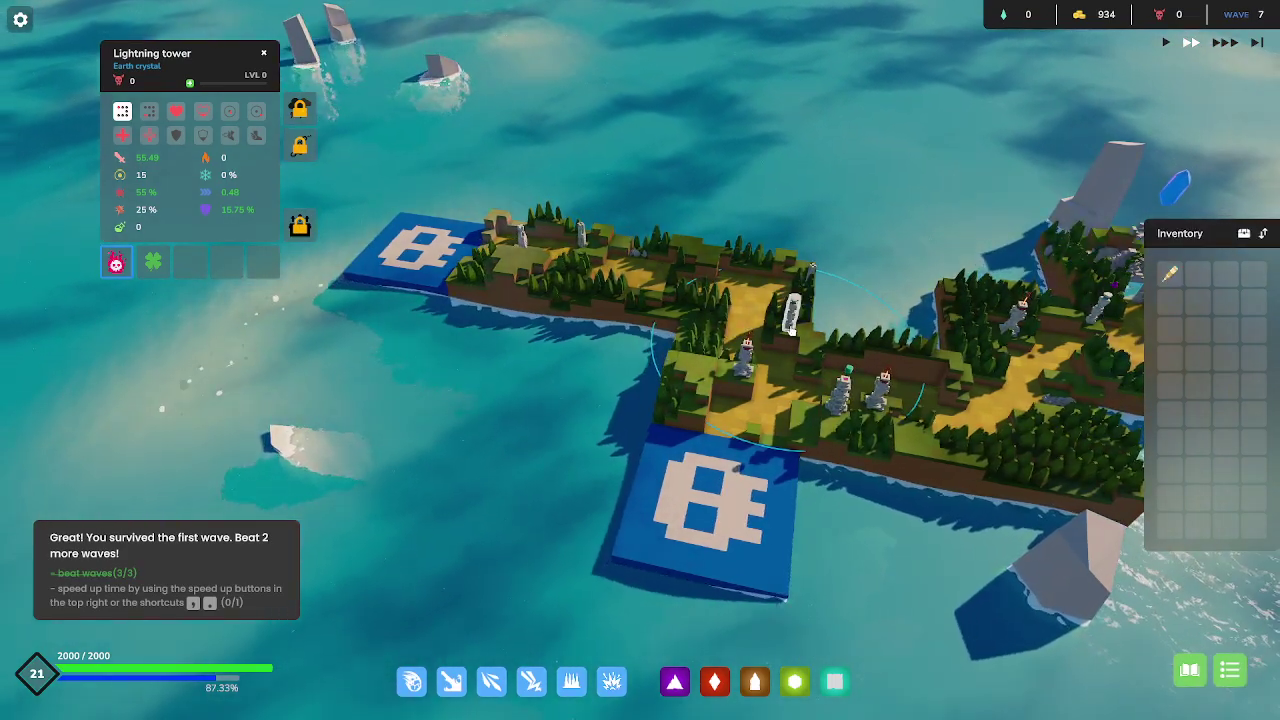
left_click(1172, 274)
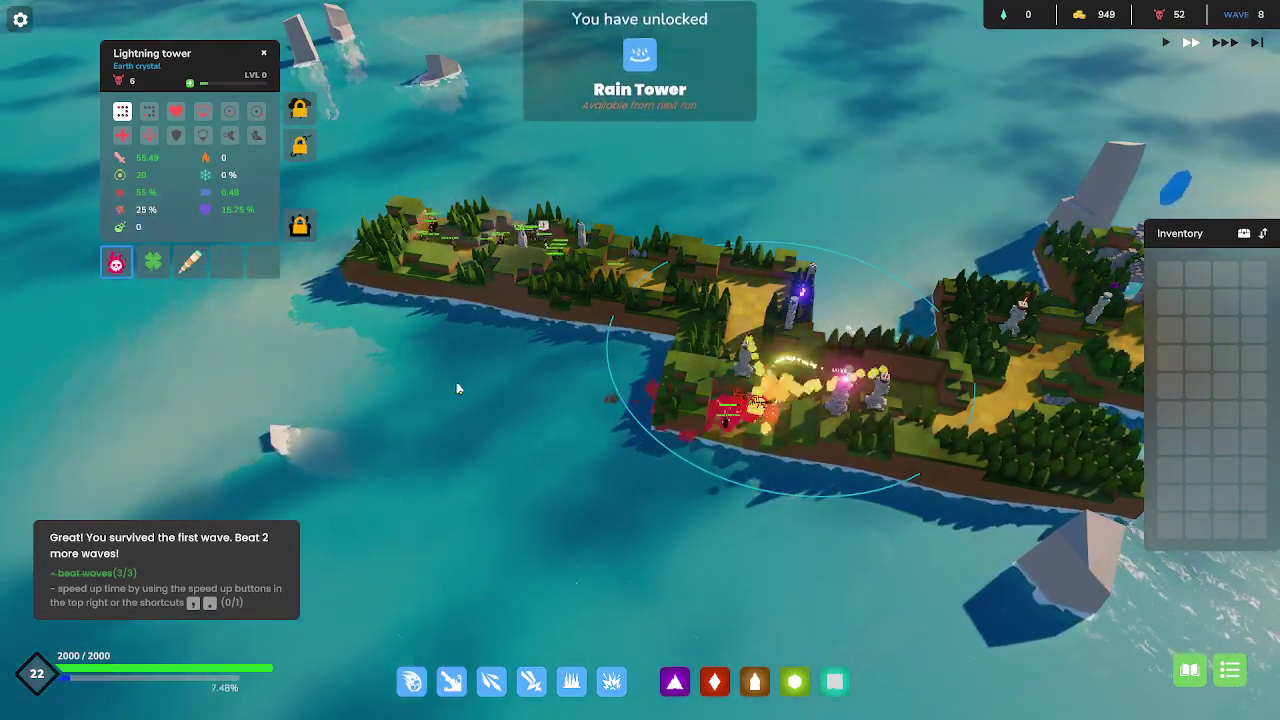
Start wave 9 and slot the Bleeding infliction and a fifth item into the Lightning tower.
key("d")
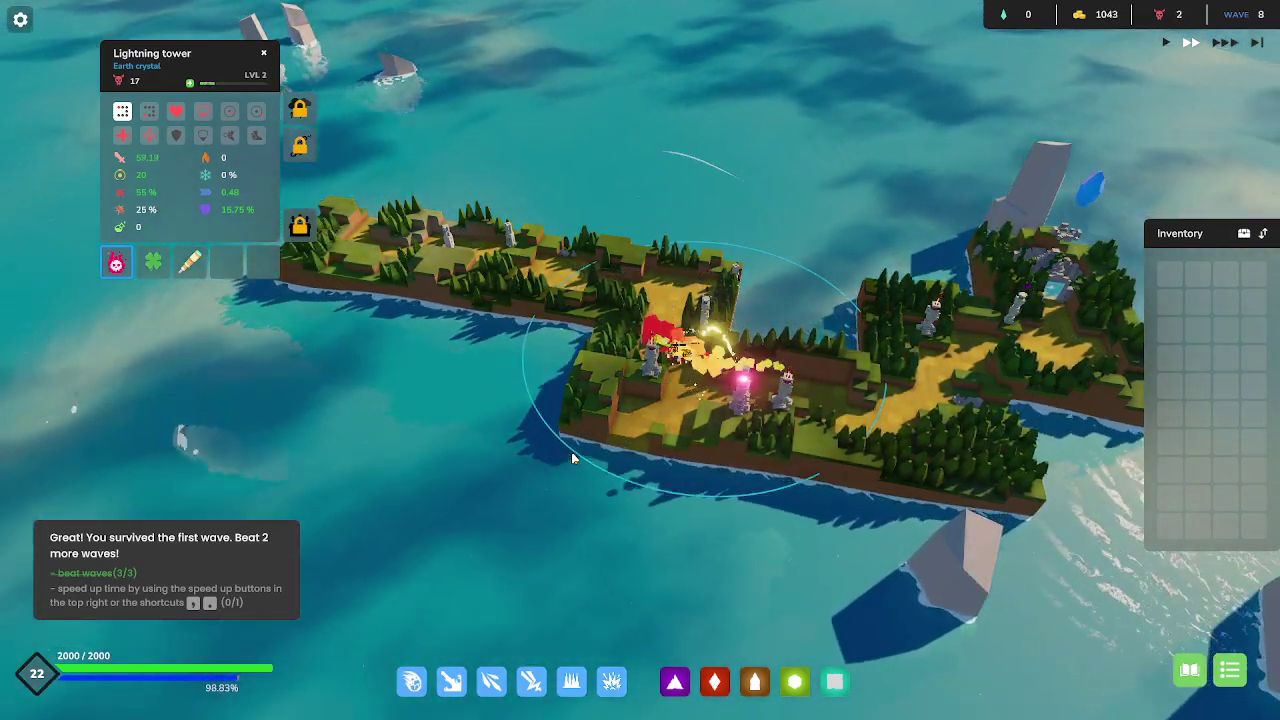
left_click(432, 198)
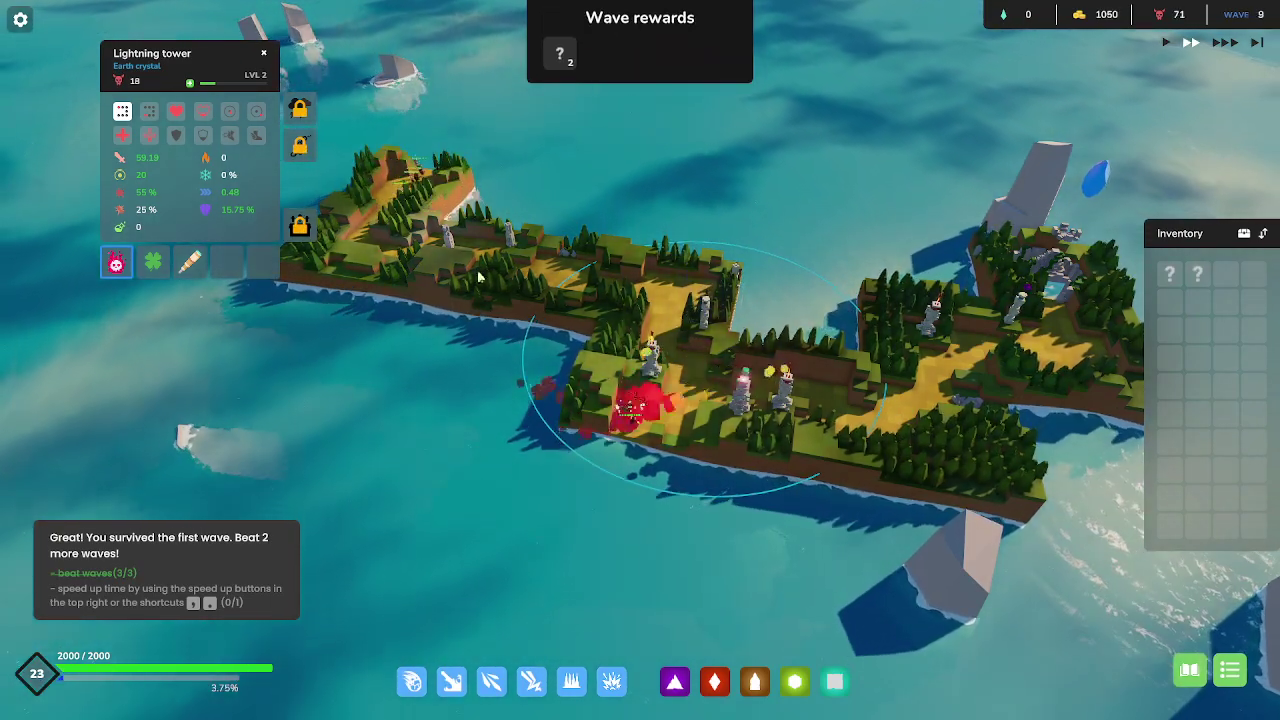
left_click_drag(432, 198, 547, 403)
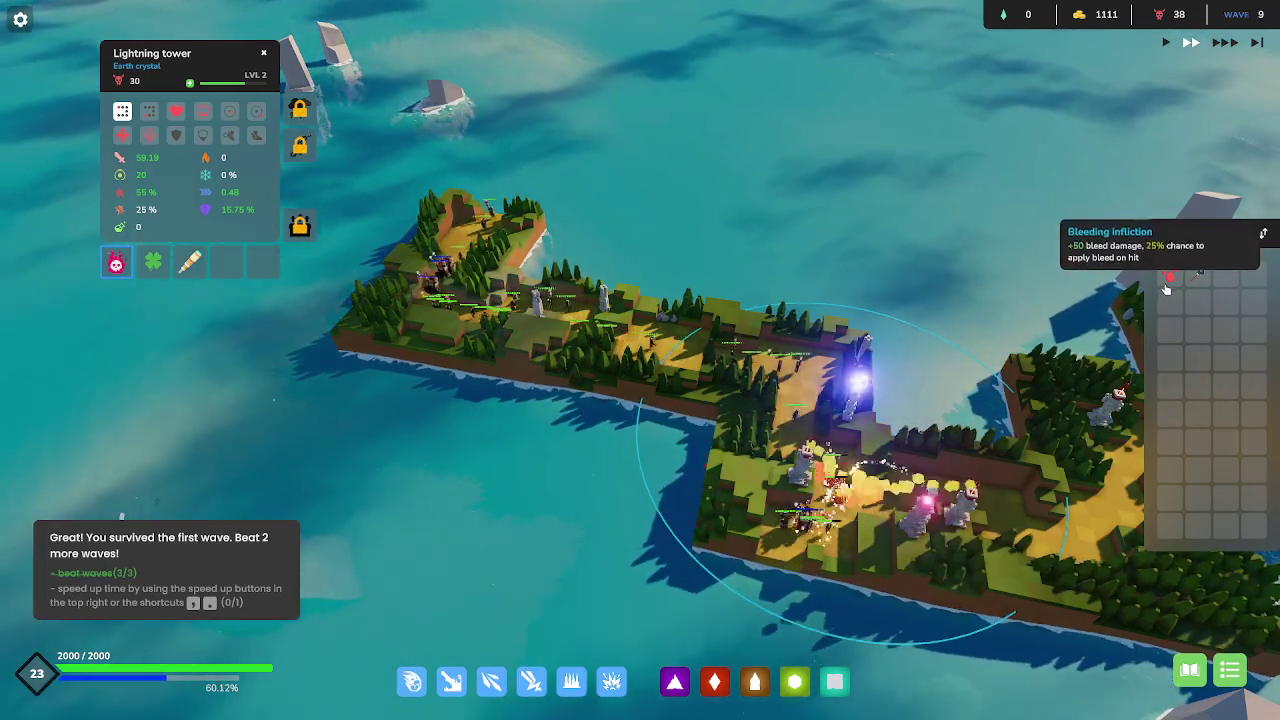
left_click(1170, 273)
left_click(1170, 273)
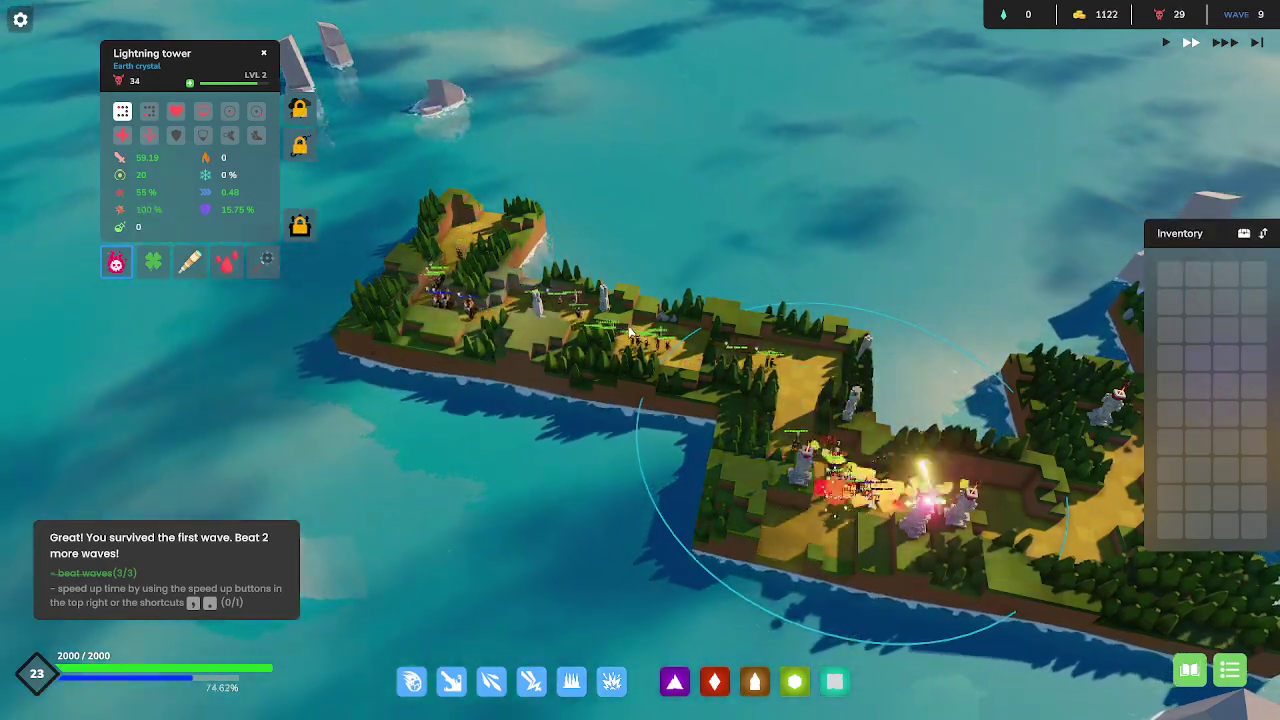
scroll(628, 331, "down", 3)
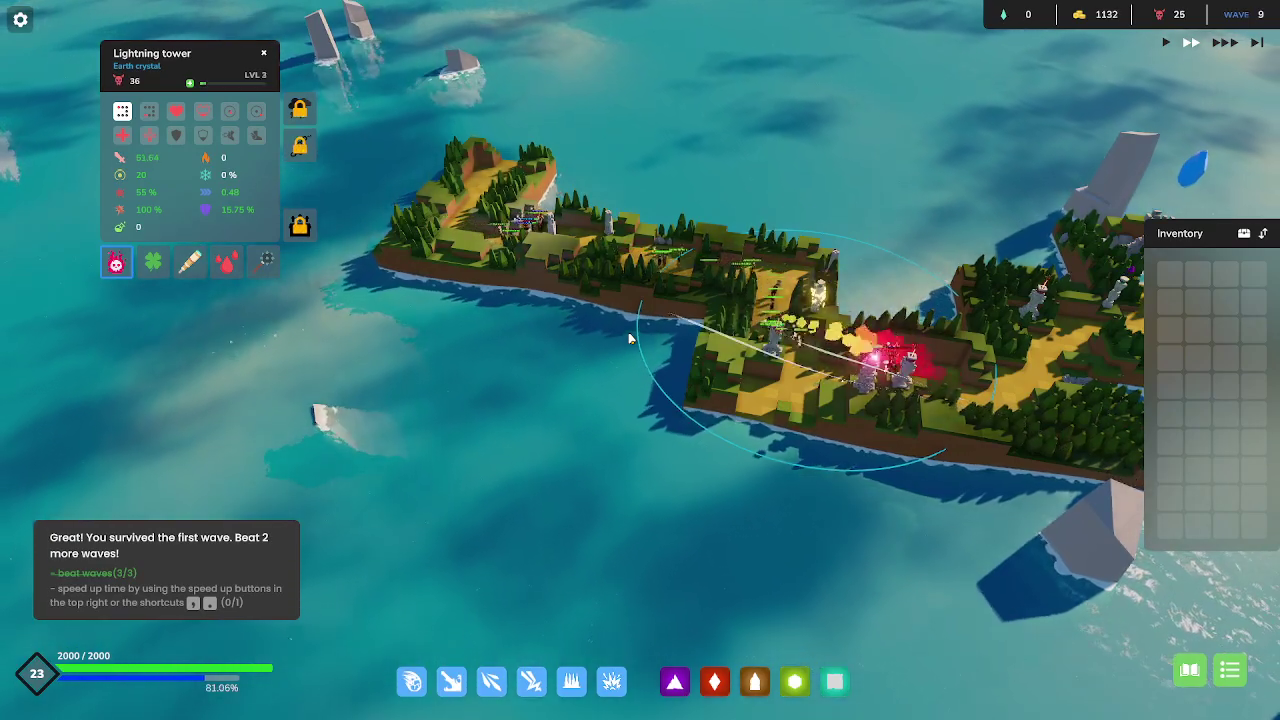
scroll(628, 338, "up", 2)
scroll(676, 354, "up", 2)
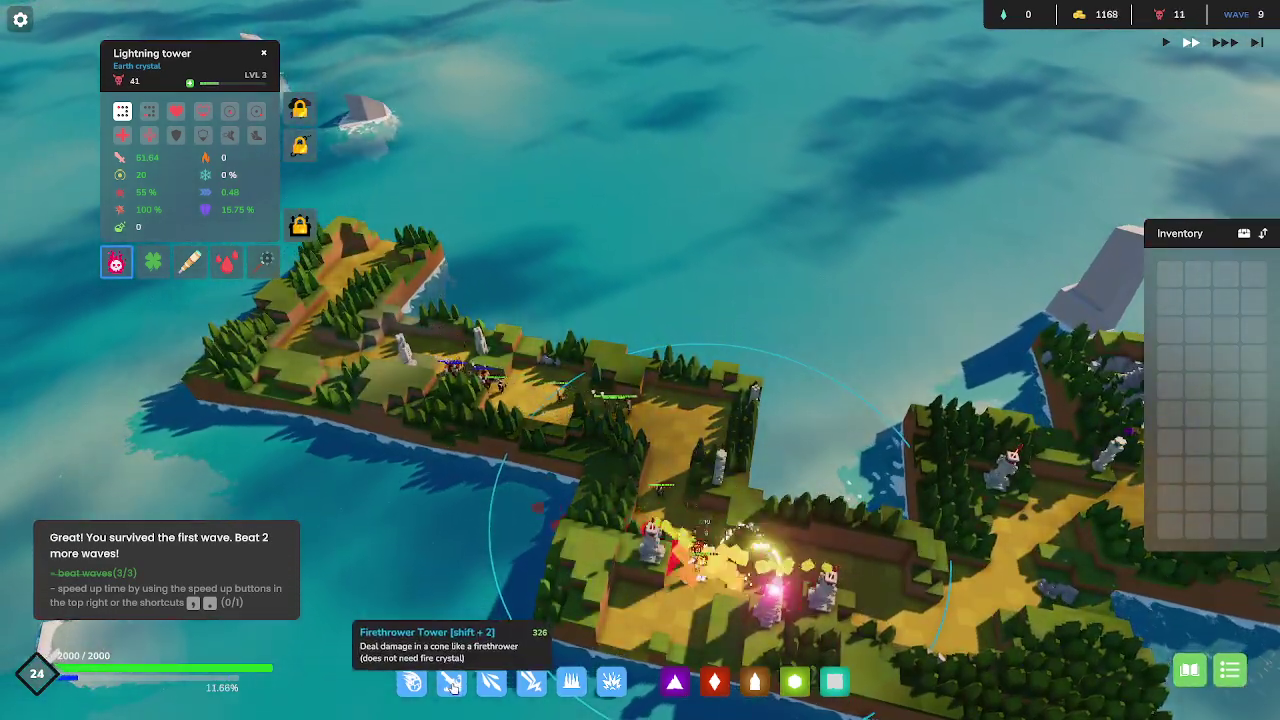
Place a Firethrower and a Boulder tower beside the path, then check Firethrower and Projectile stats.
left_click(452, 683)
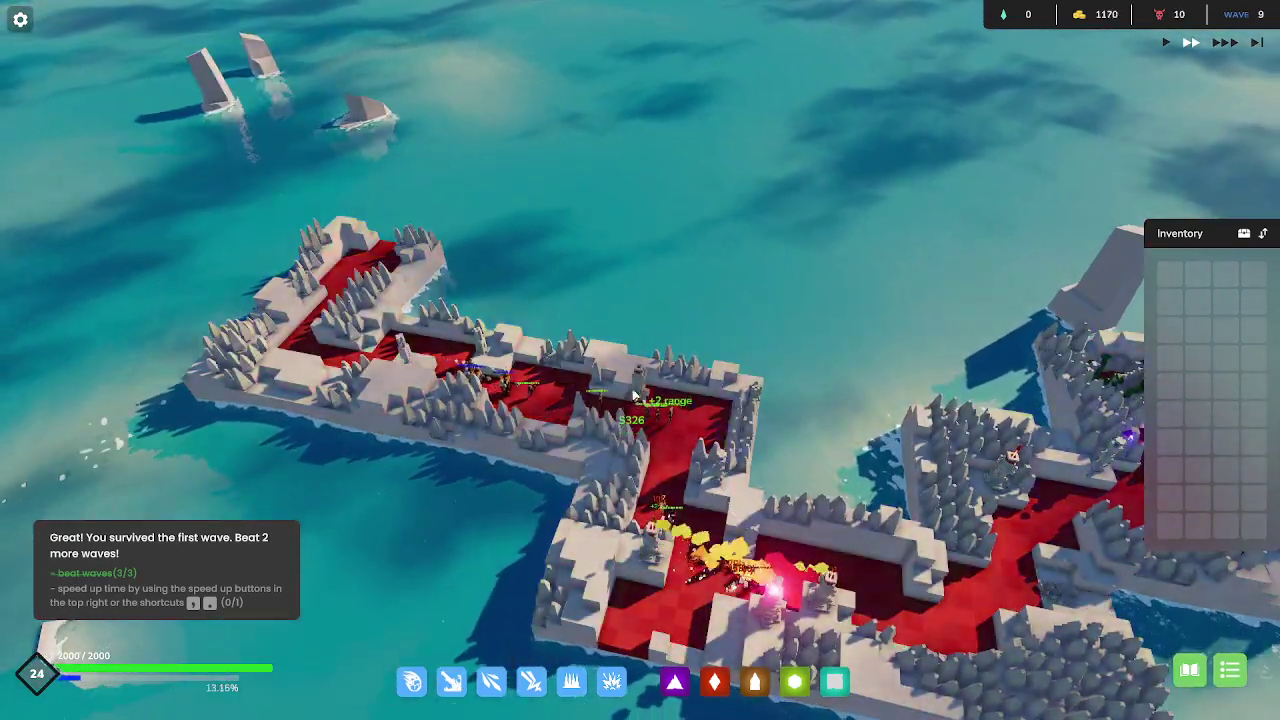
left_click(630, 370)
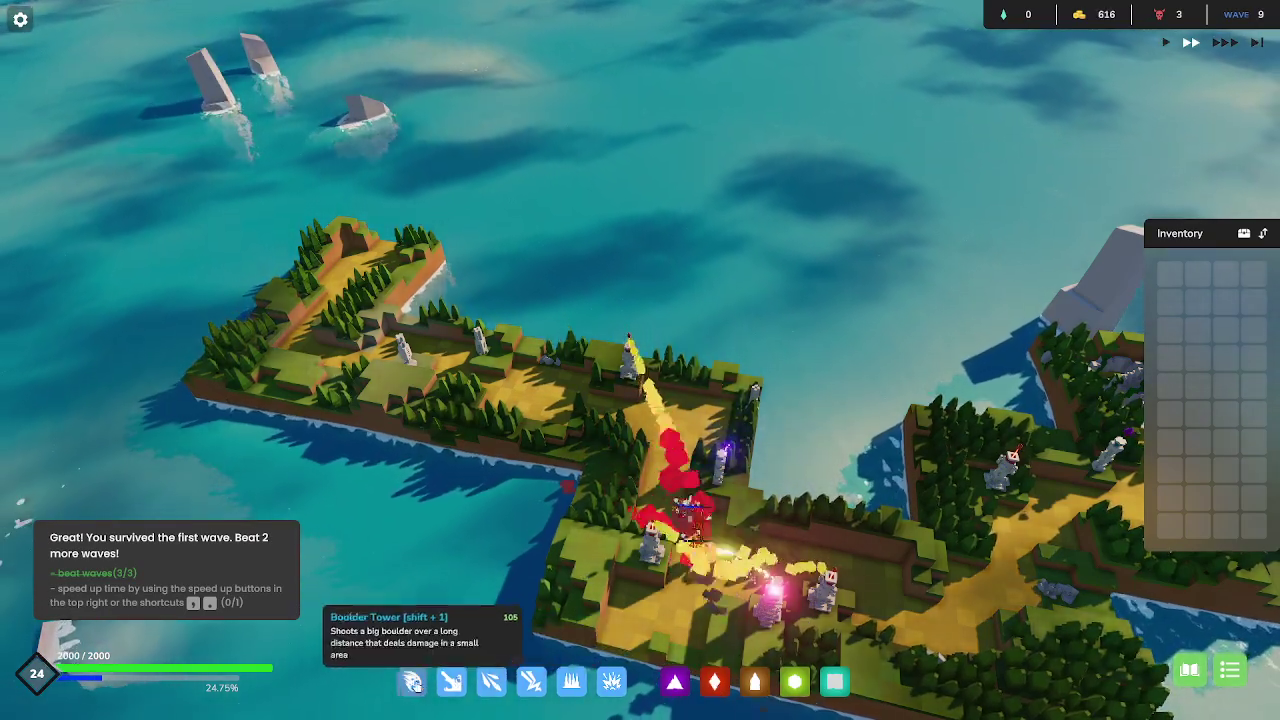
left_click(412, 683)
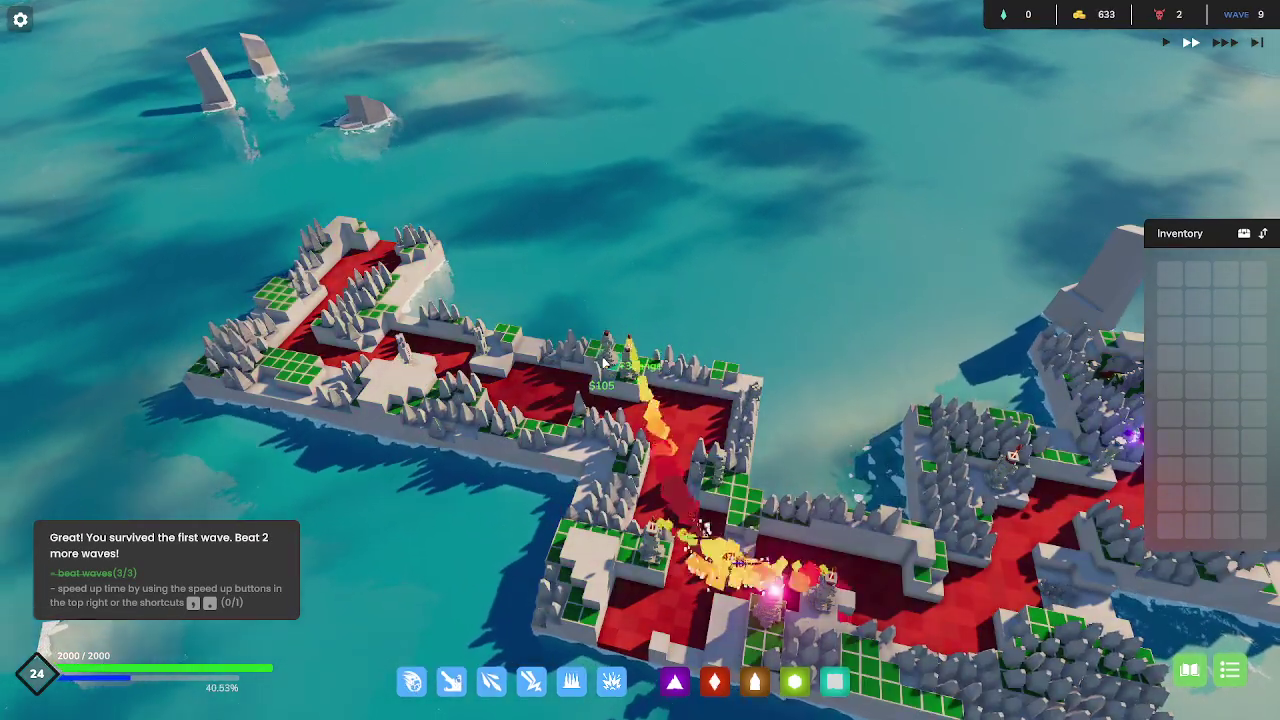
left_click(595, 355)
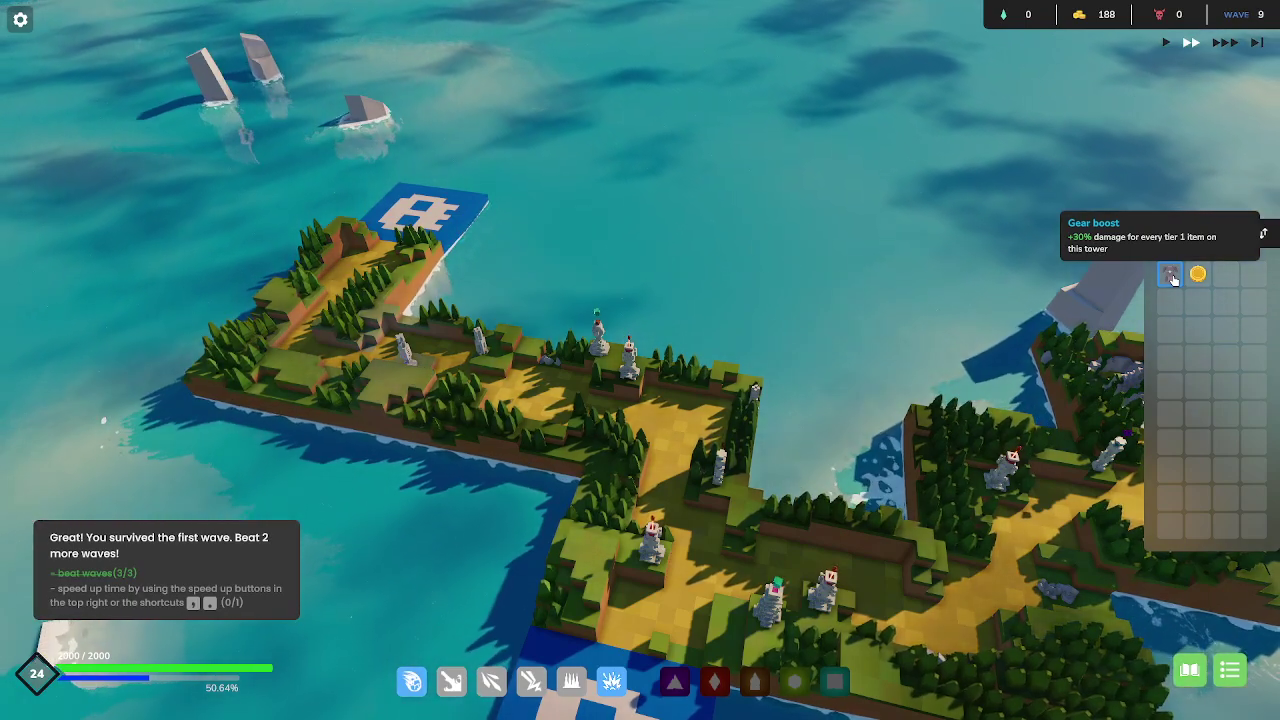
left_click(627, 370)
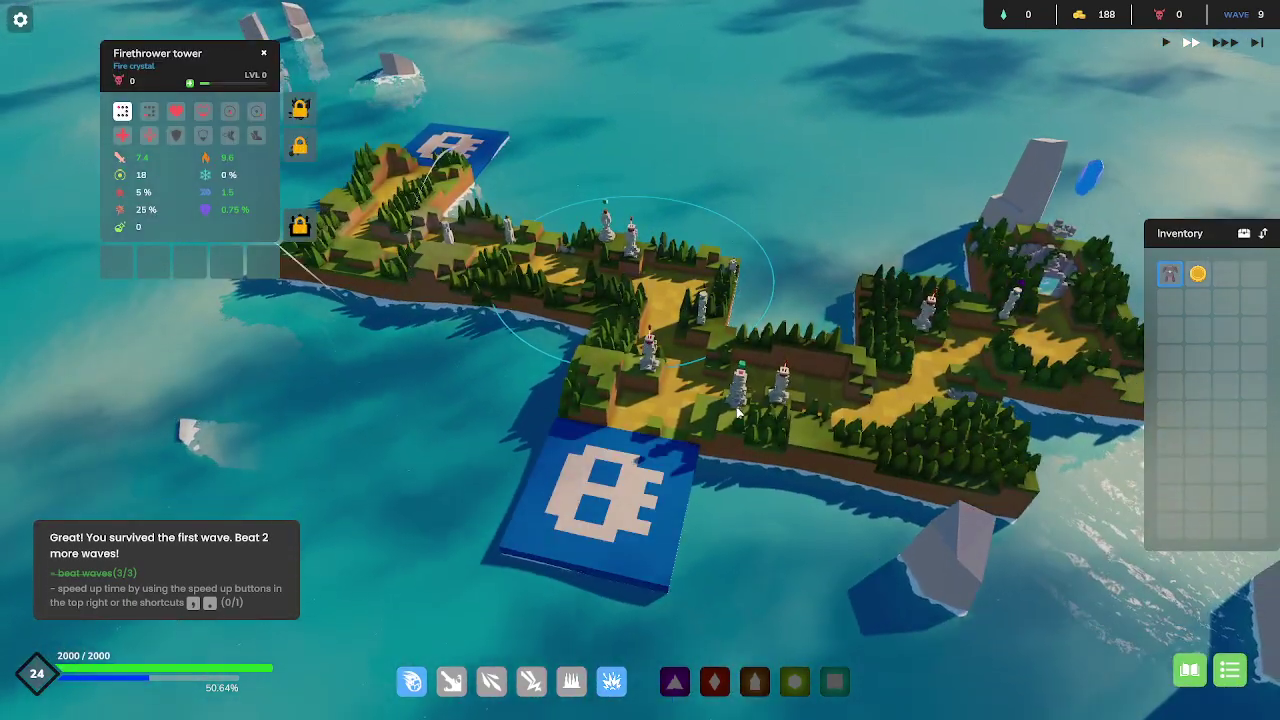
left_click(740, 378)
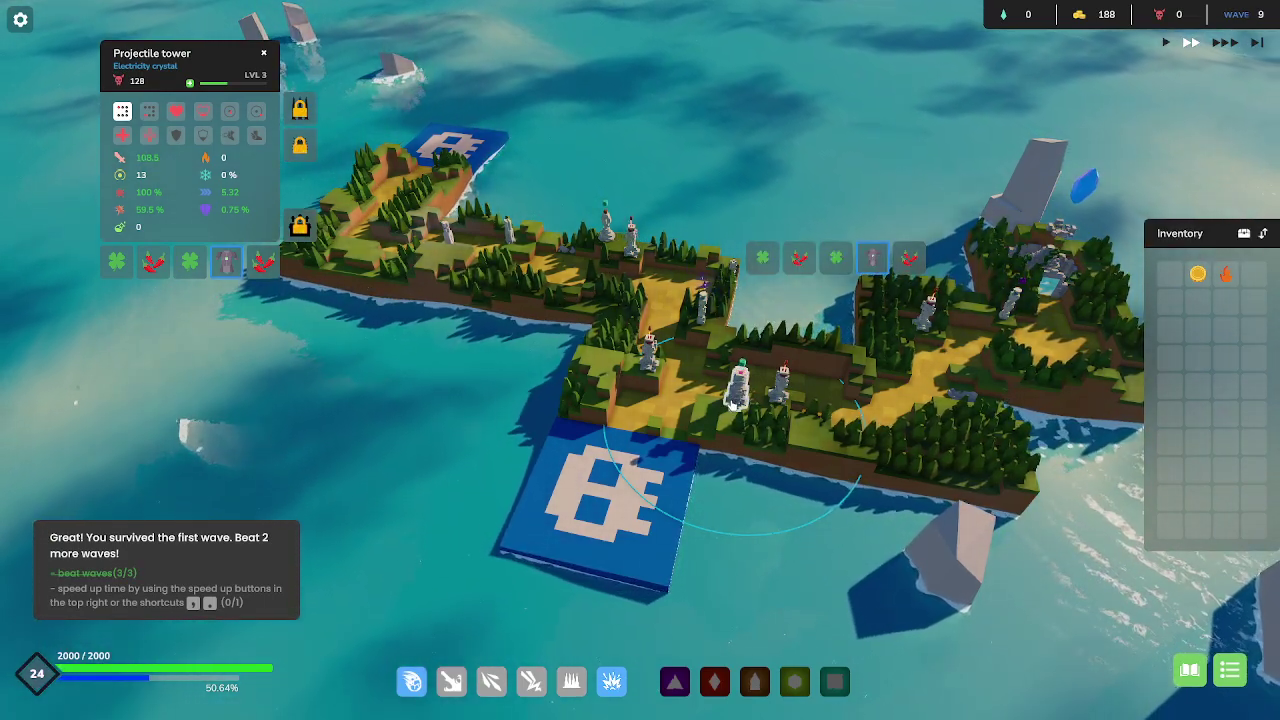
Equip the Boulder tower with the fire item and start wave 10.
left_click(607, 228)
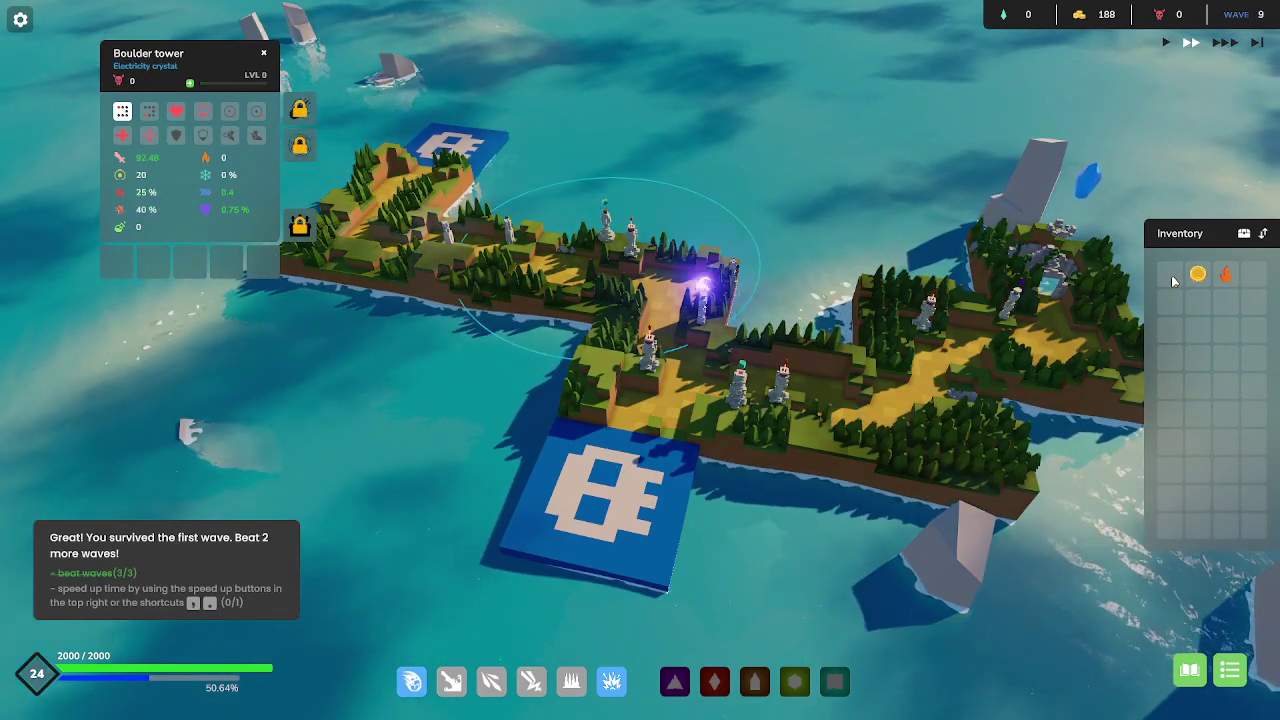
left_click_drag(1206, 281, 153, 262)
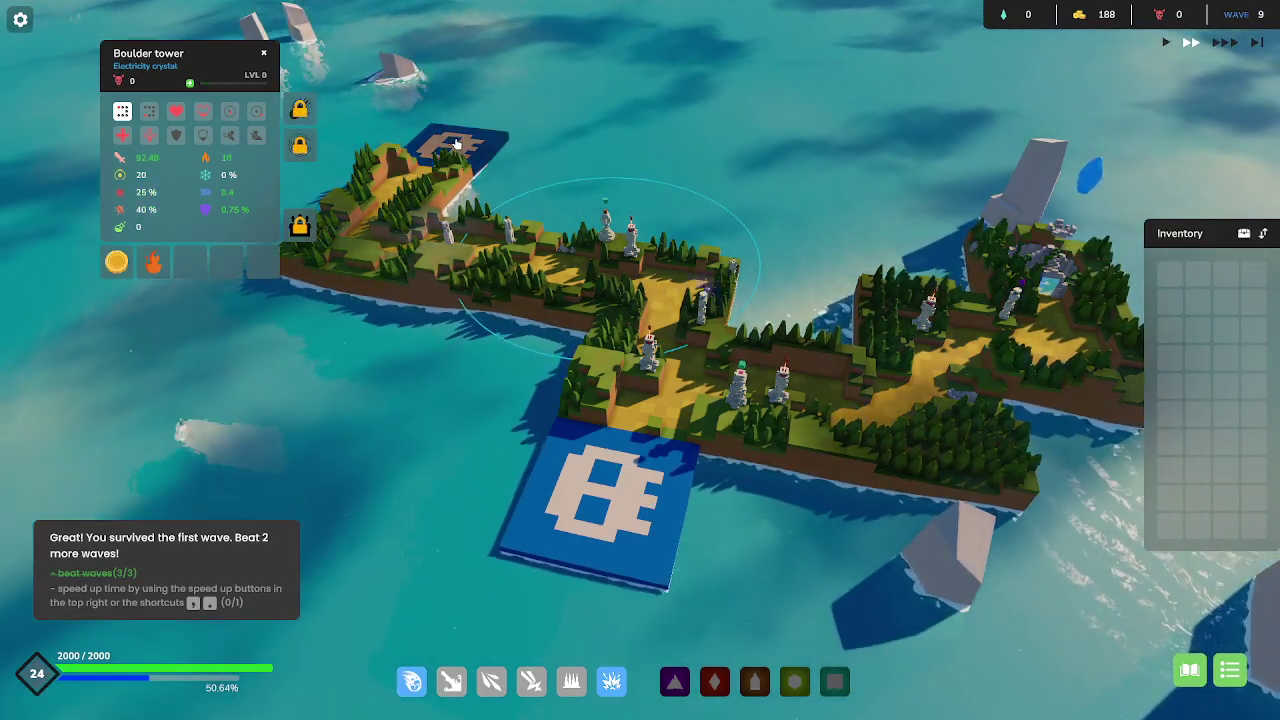
left_click(455, 143)
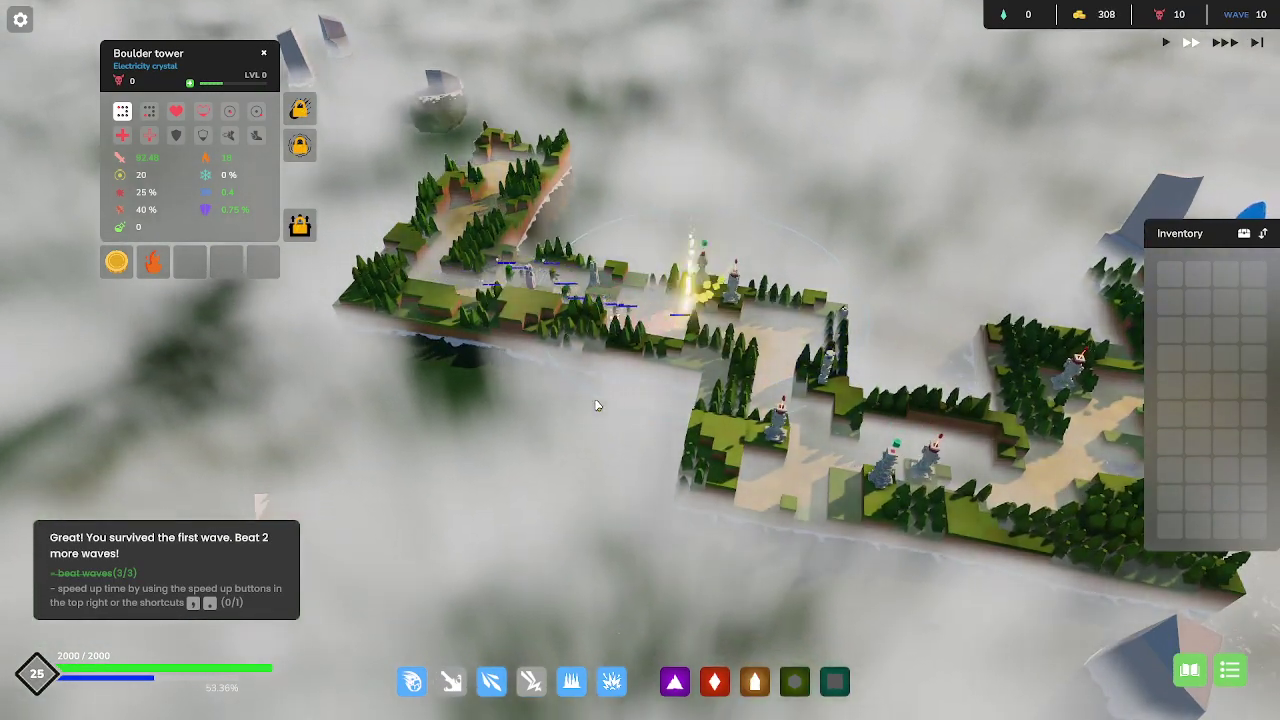
scroll(599, 400, "up", 2)
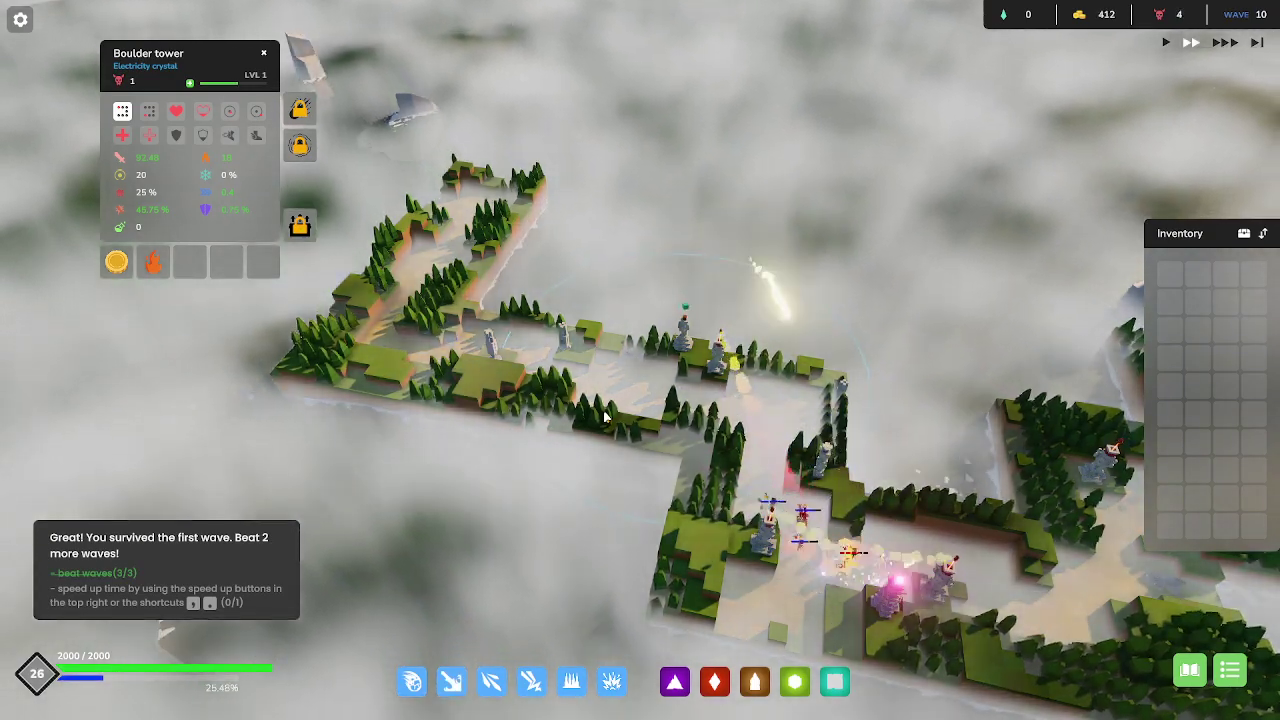
scroll(600, 416, "down", 2)
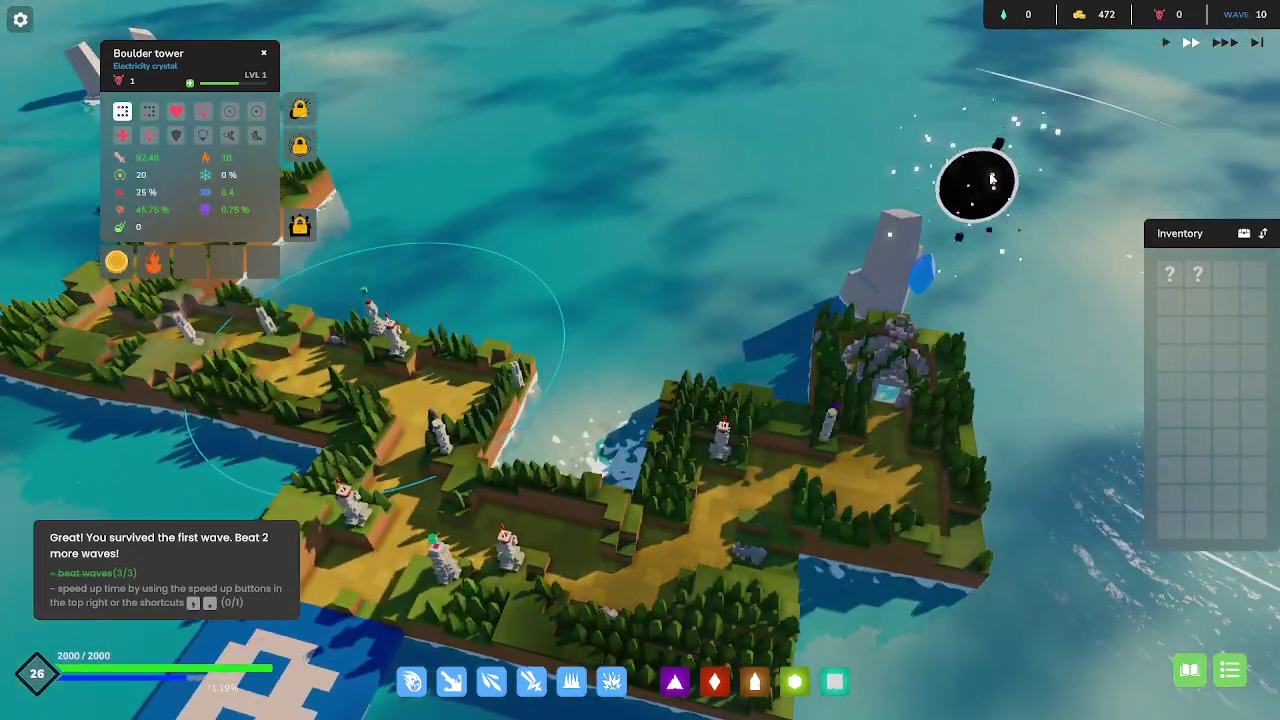
Open the Mysterious Force reward from the black orb and dismiss its panel.
left_click(992, 178)
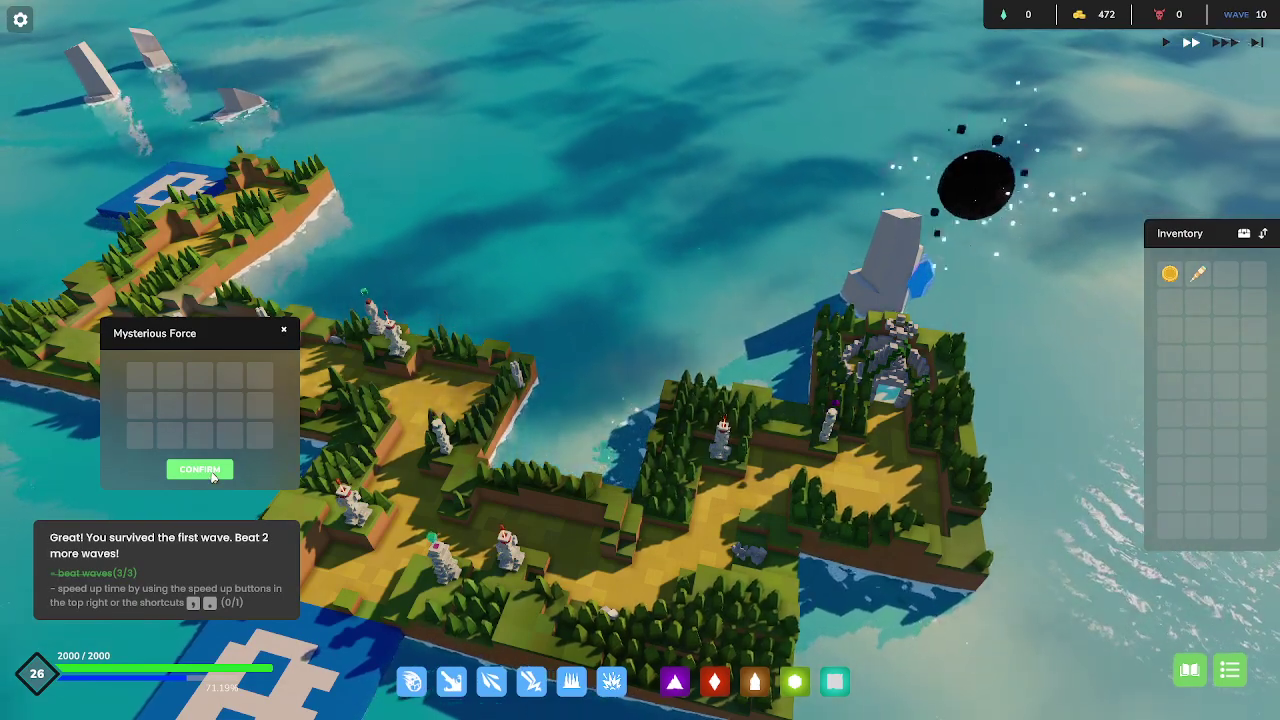
left_click(286, 333)
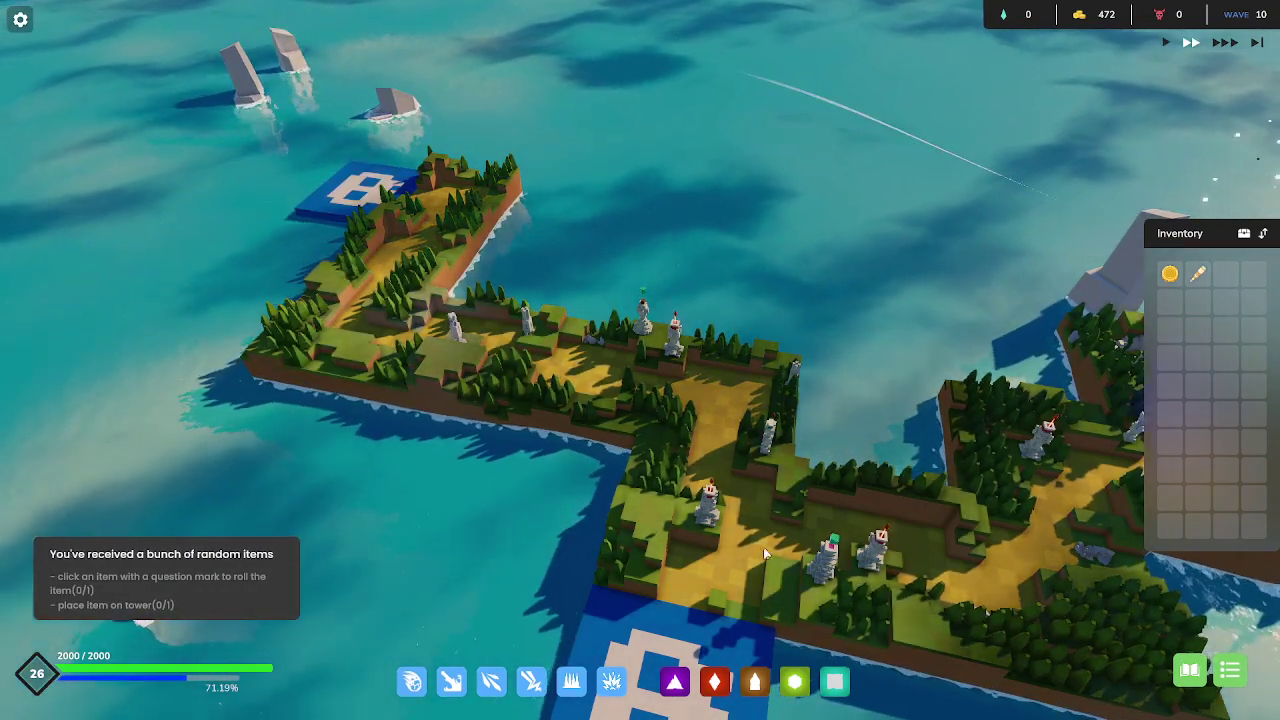
Move the red skull item from the Lightning tower onto the Boulder tower.
left_click(768, 436)
left_click(768, 436)
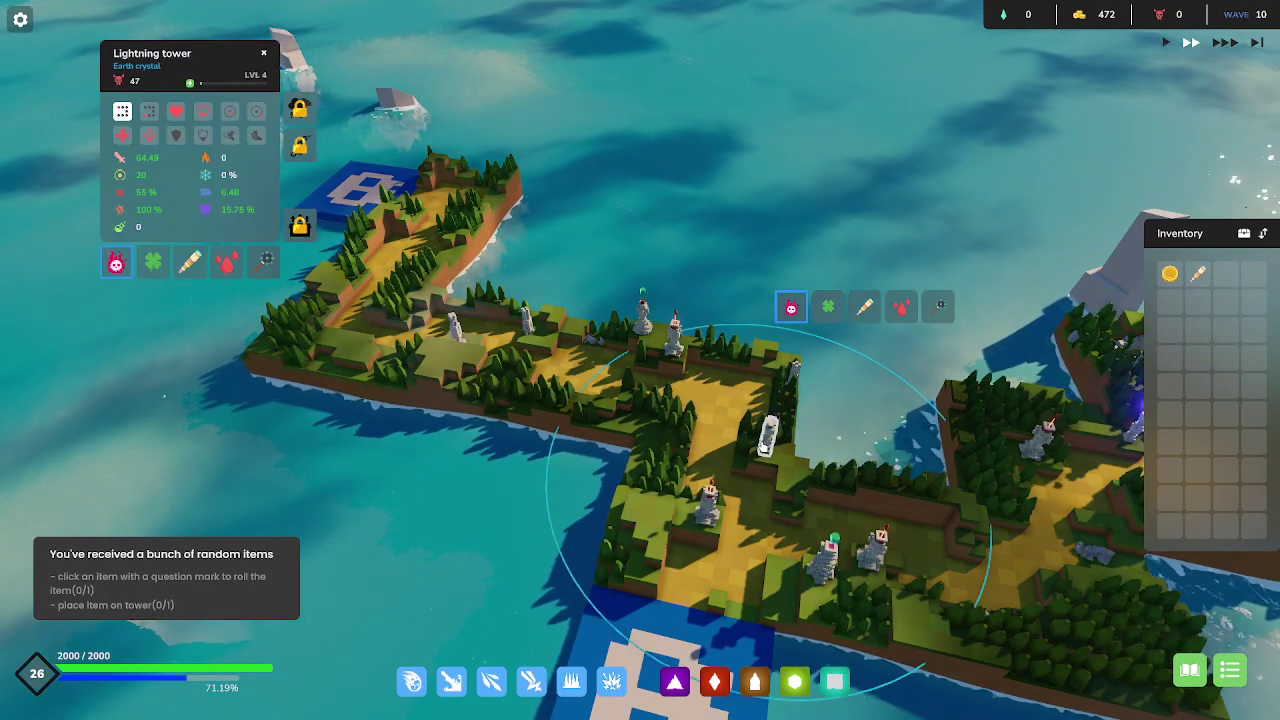
key("s")
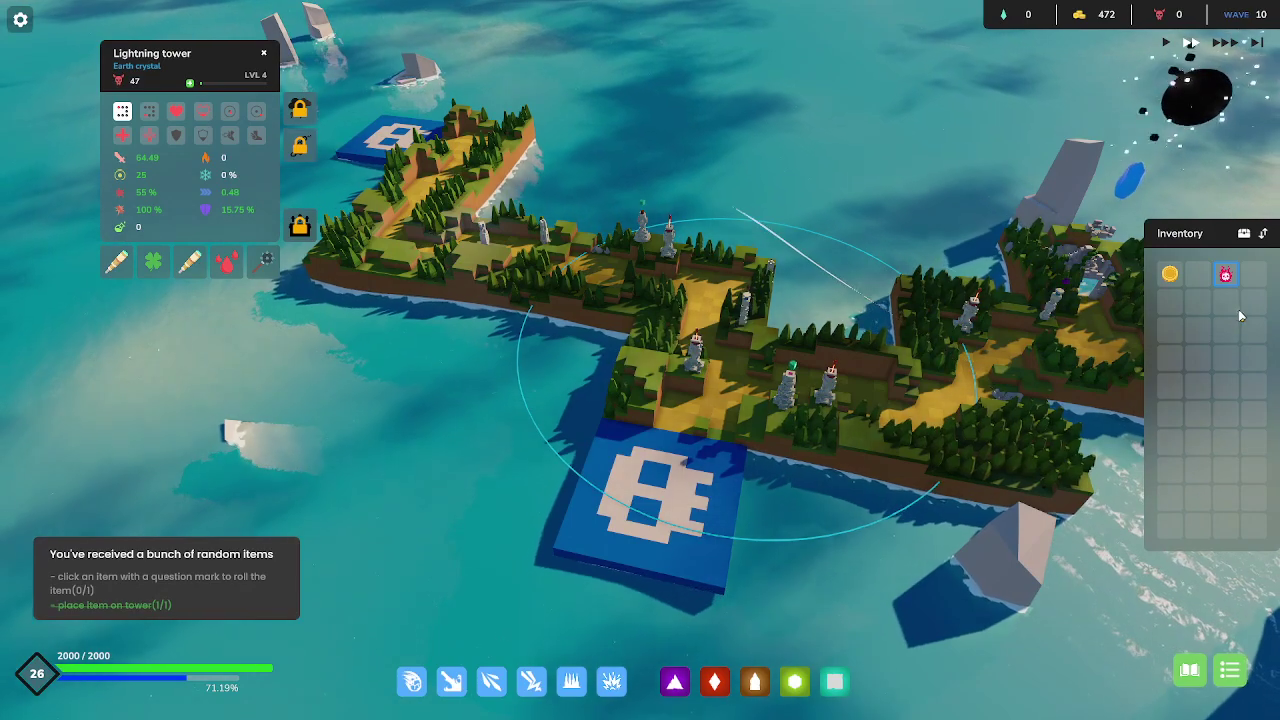
left_click(643, 232)
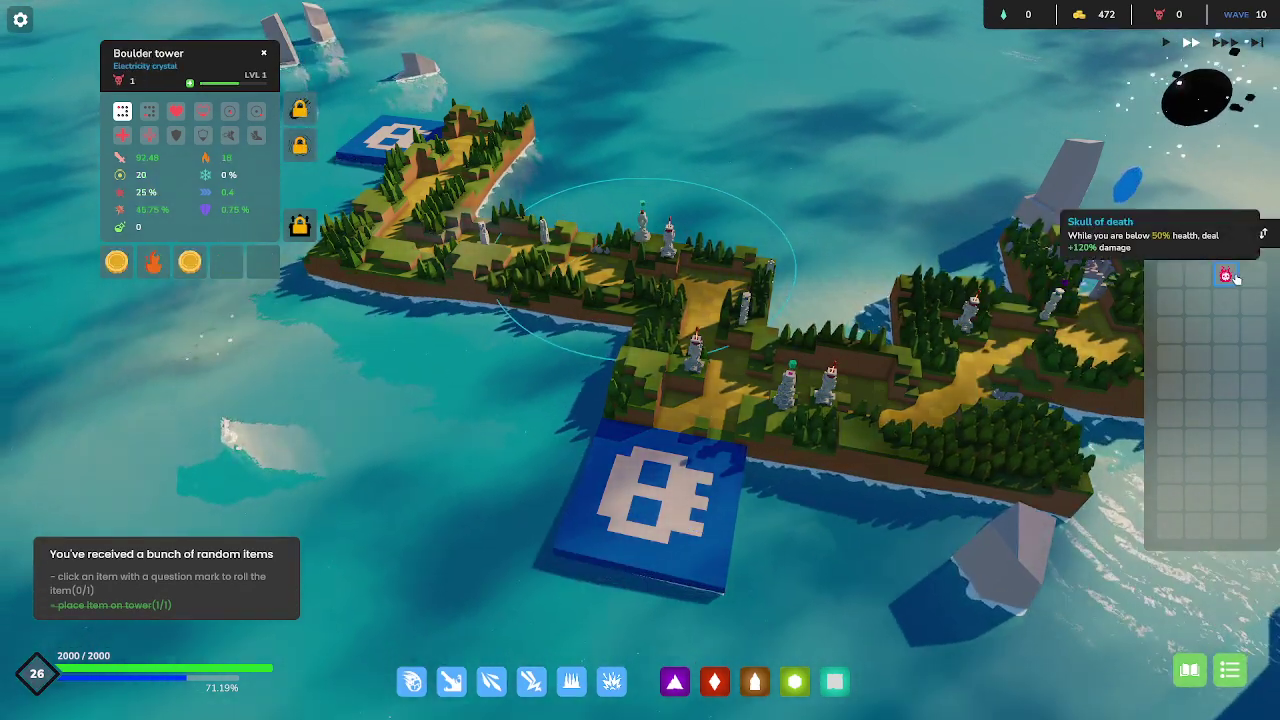
left_click_drag(1225, 275, 226, 262)
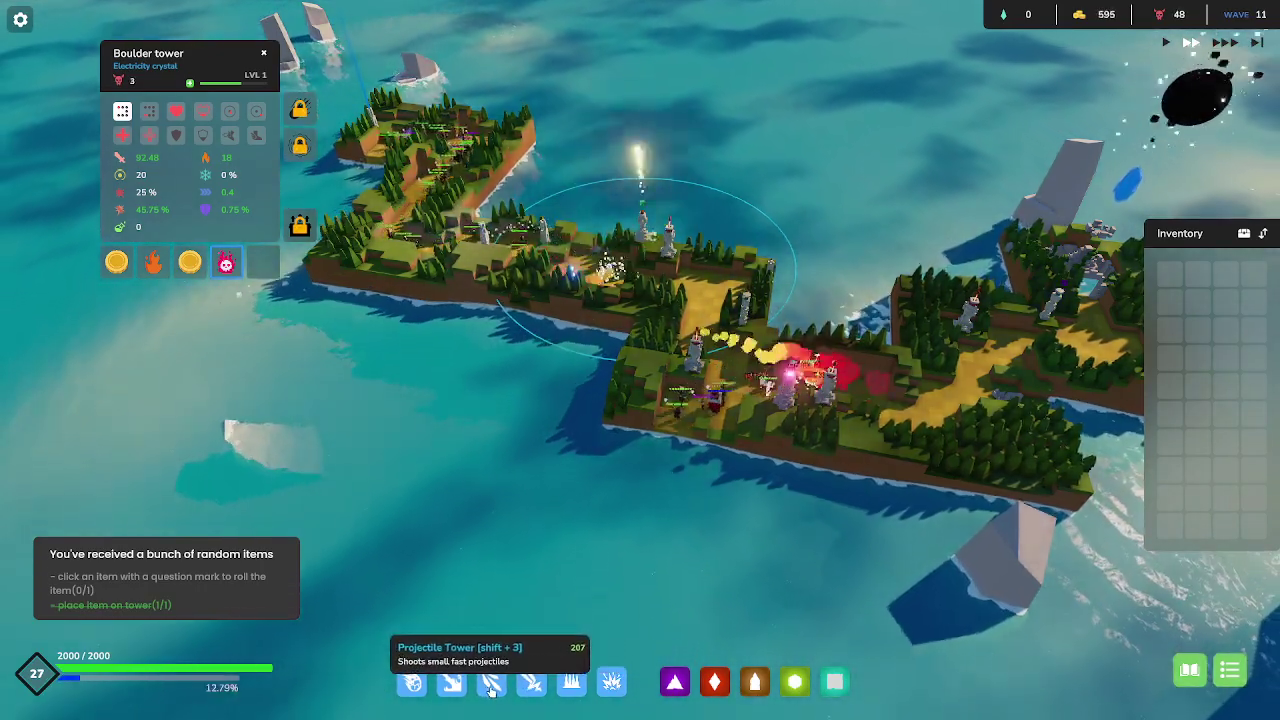
Place a second Lightning tower beside the path and give it an Arcane crystal.
left_click(531, 682)
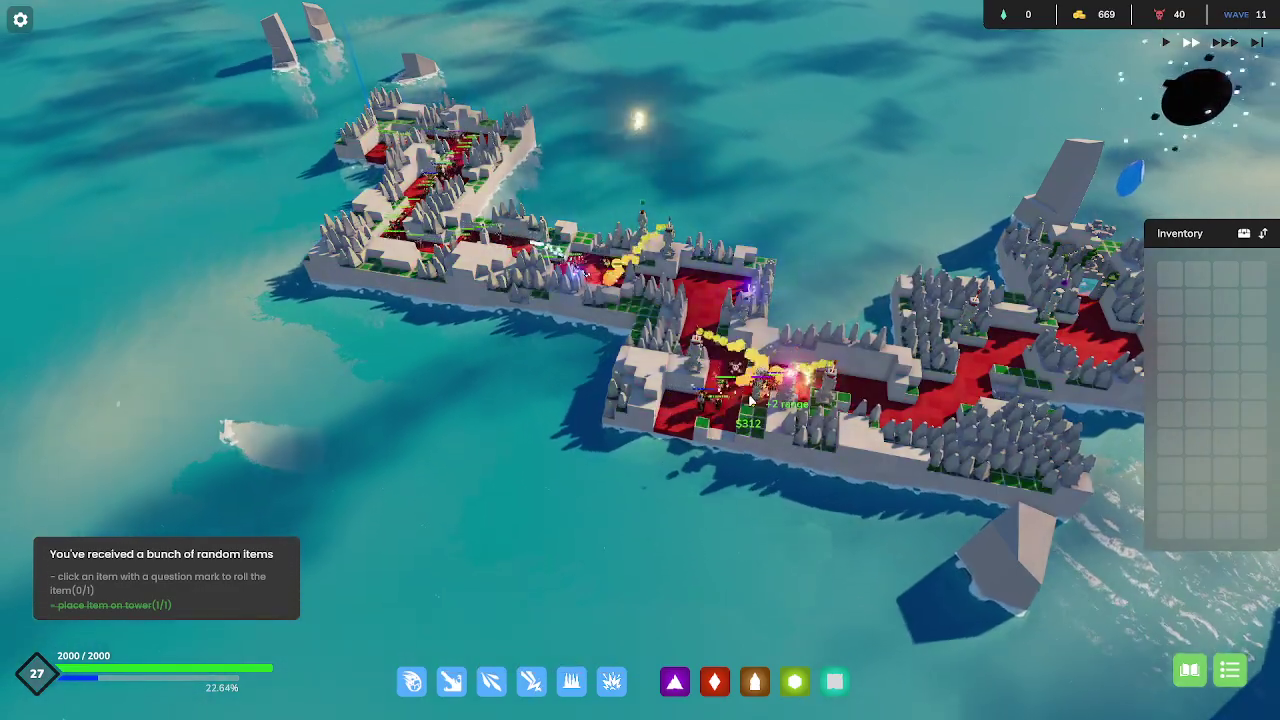
left_click(754, 408)
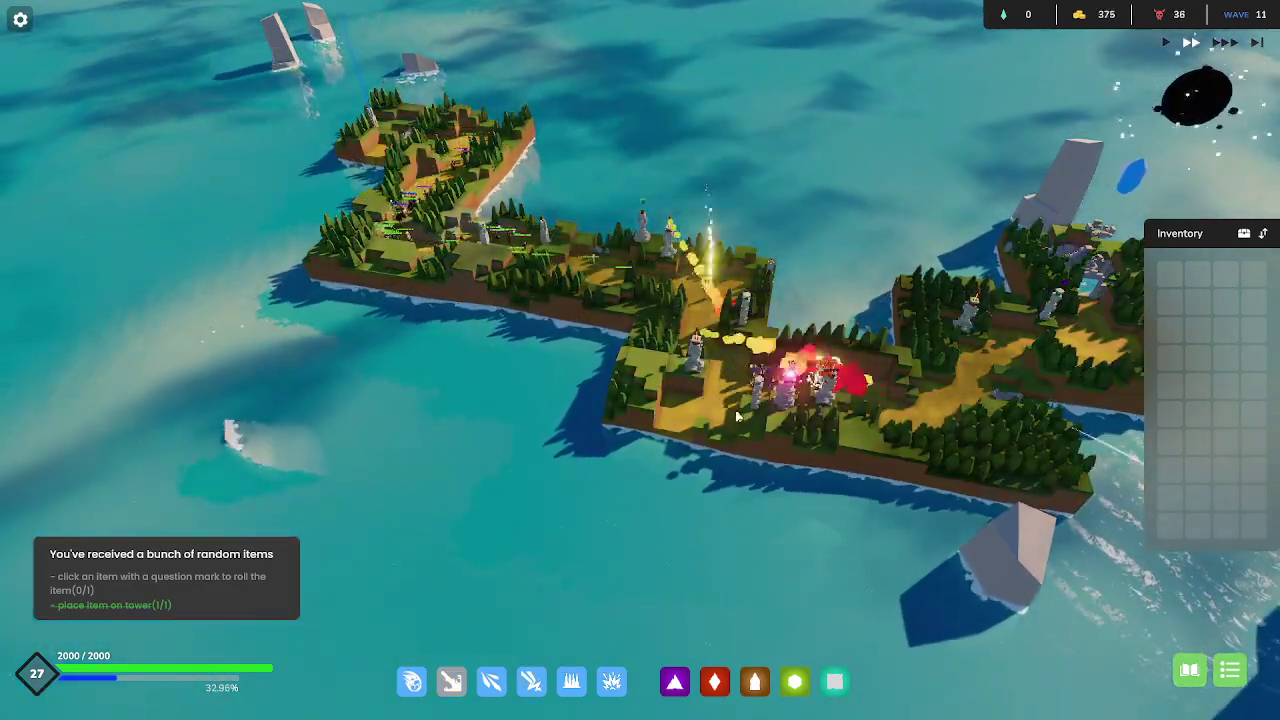
mouse_move(674, 682)
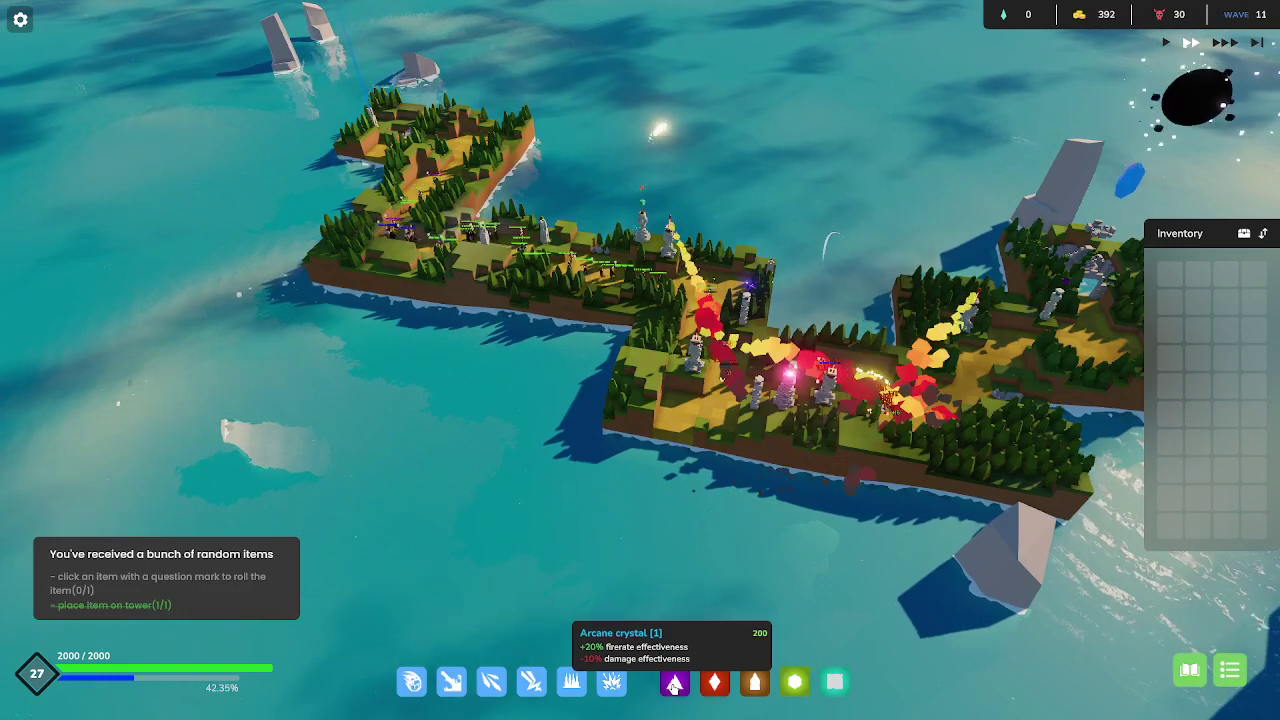
left_click(757, 400)
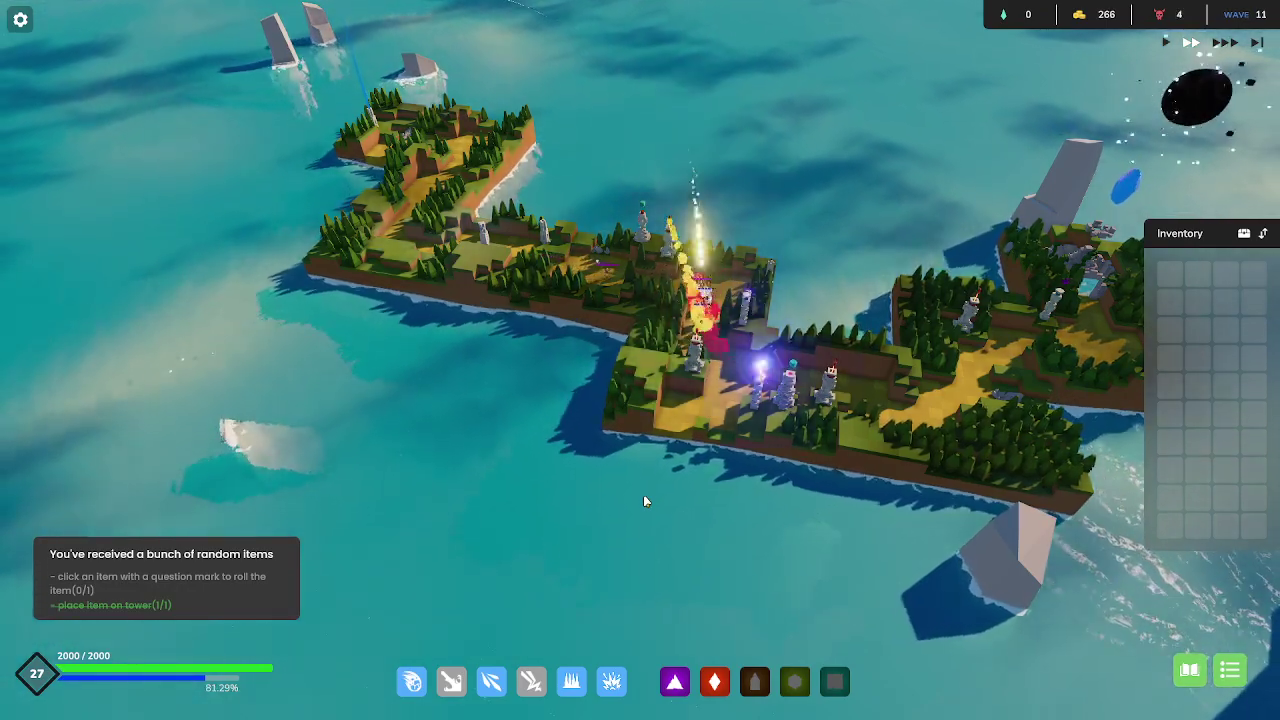
key("w")
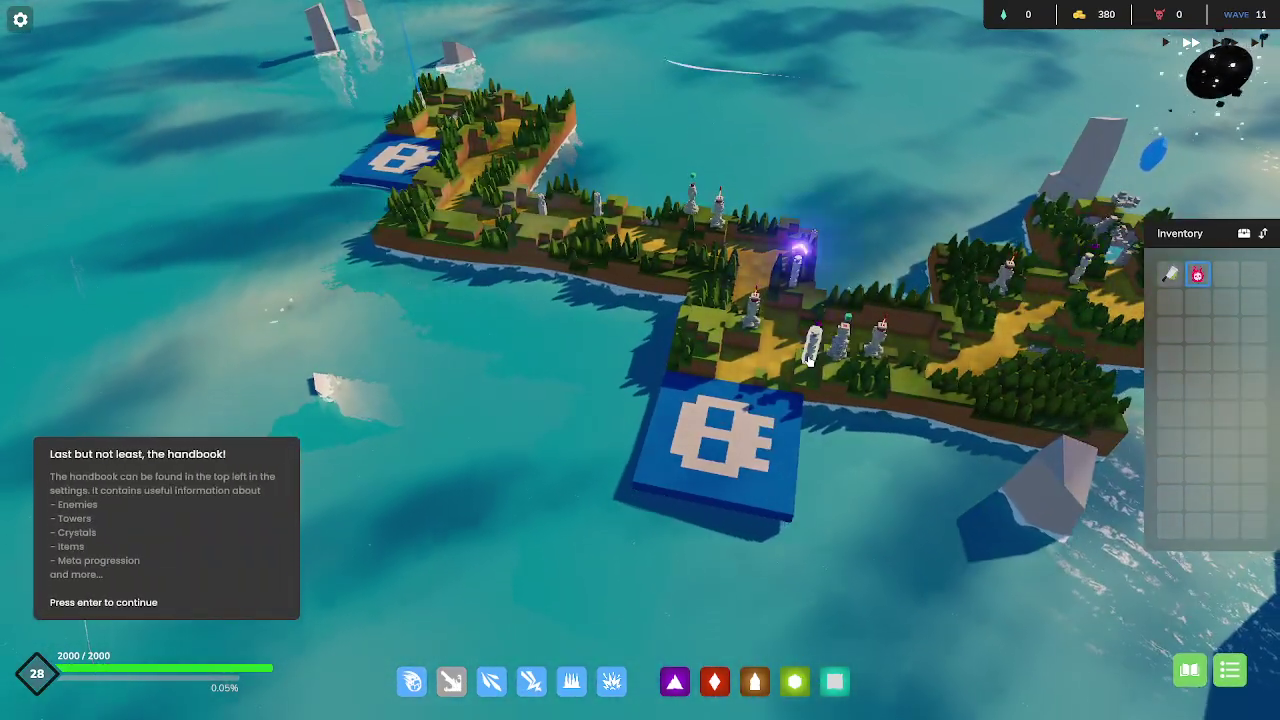
Check the new Lightning tower's stats, then place a Spike tower beside the path.
left_click(812, 340)
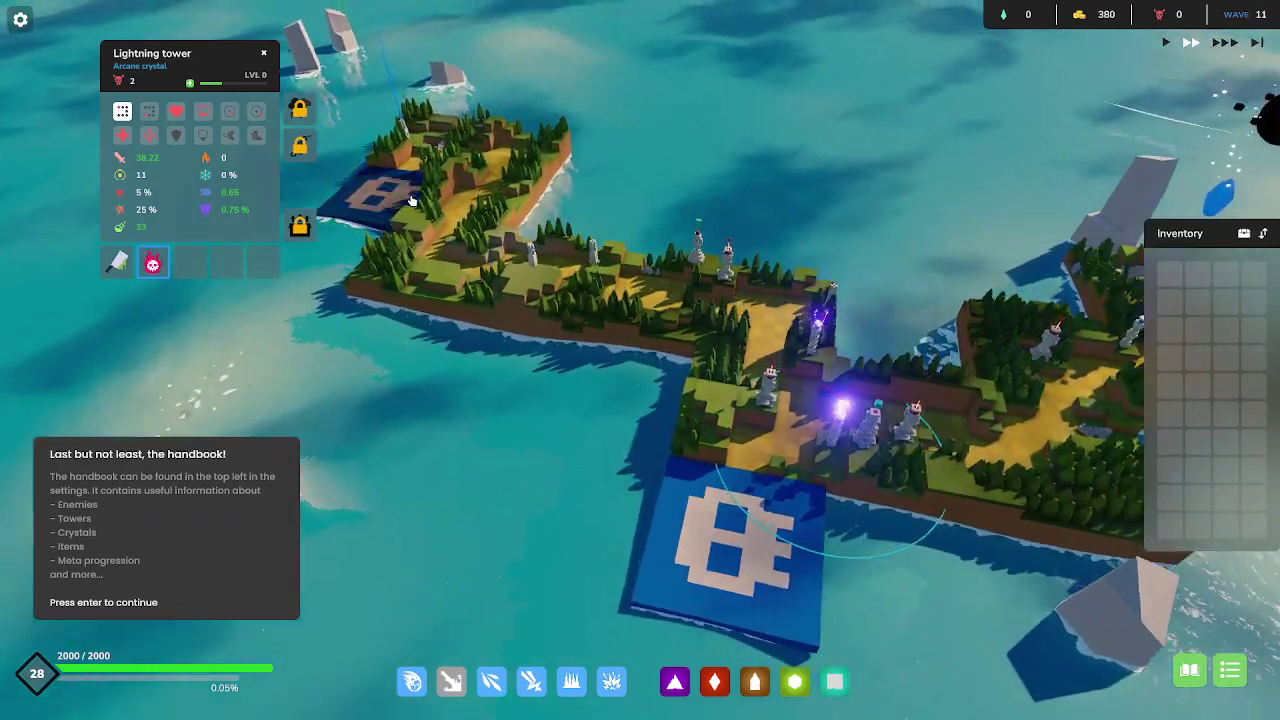
scroll(539, 242, "up", 3)
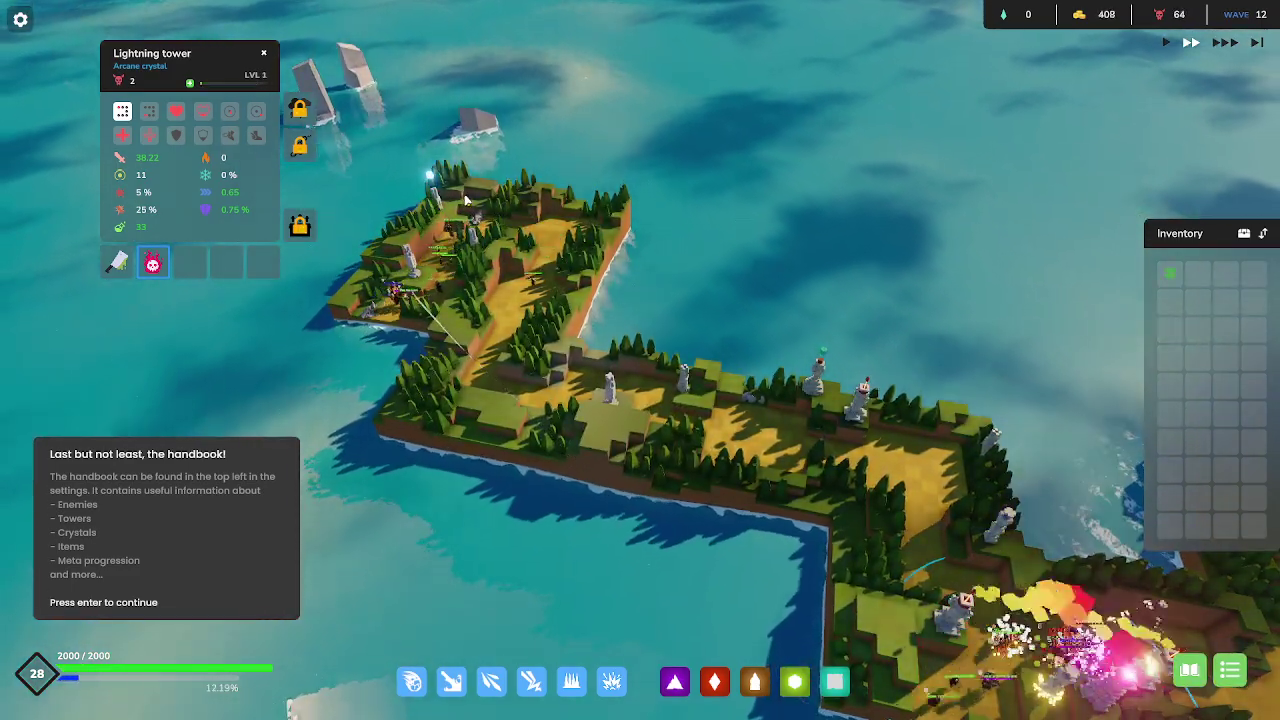
left_click_drag(427, 160, 872, 325)
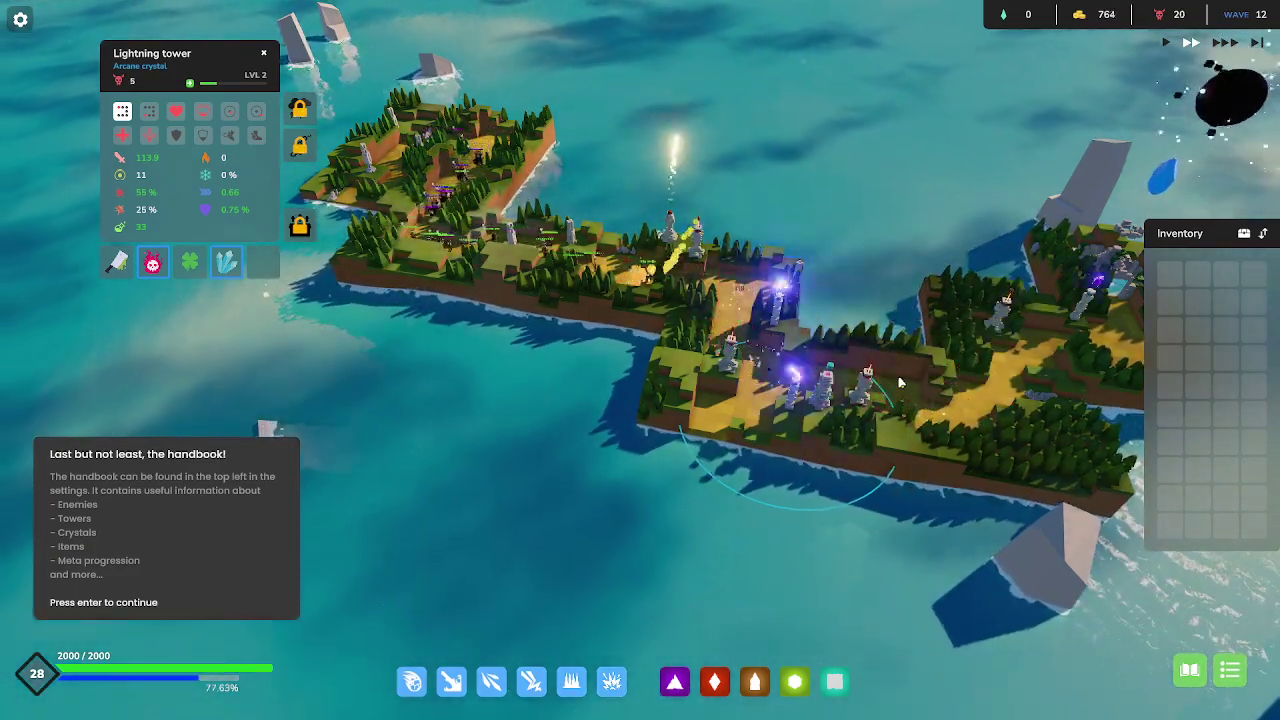
left_click_drag(643, 503, 701, 644)
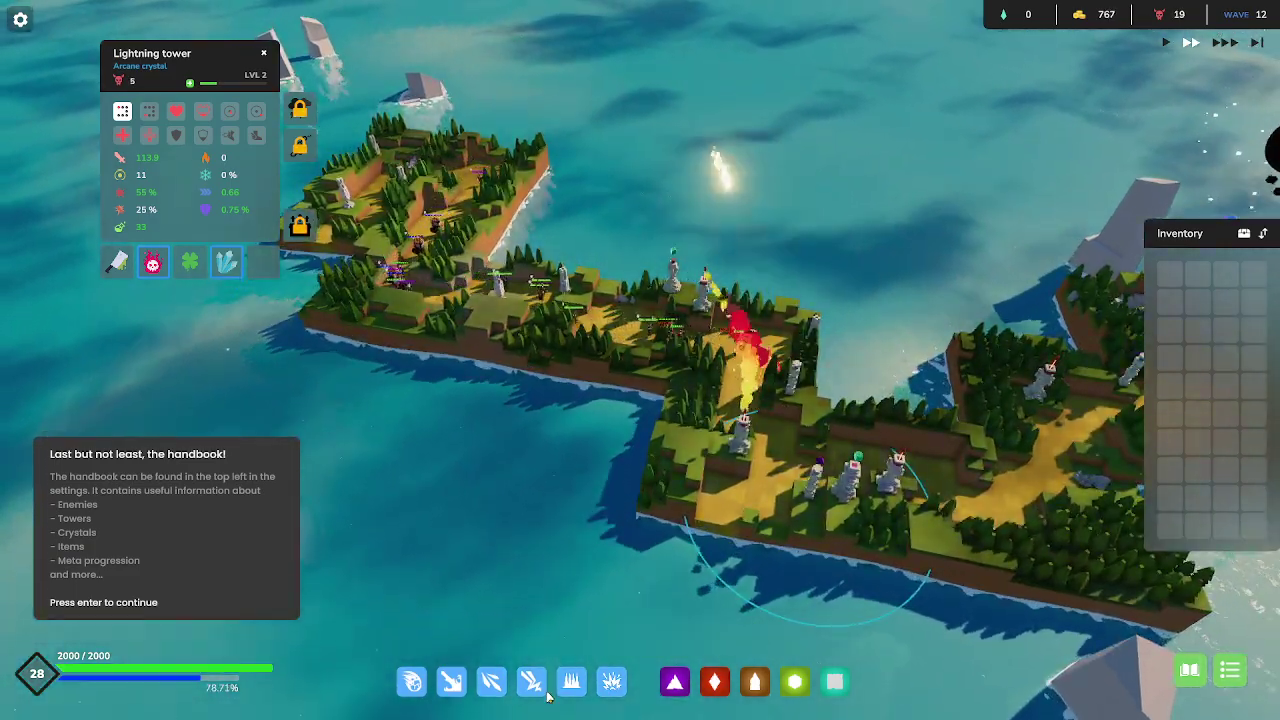
left_click(571, 681)
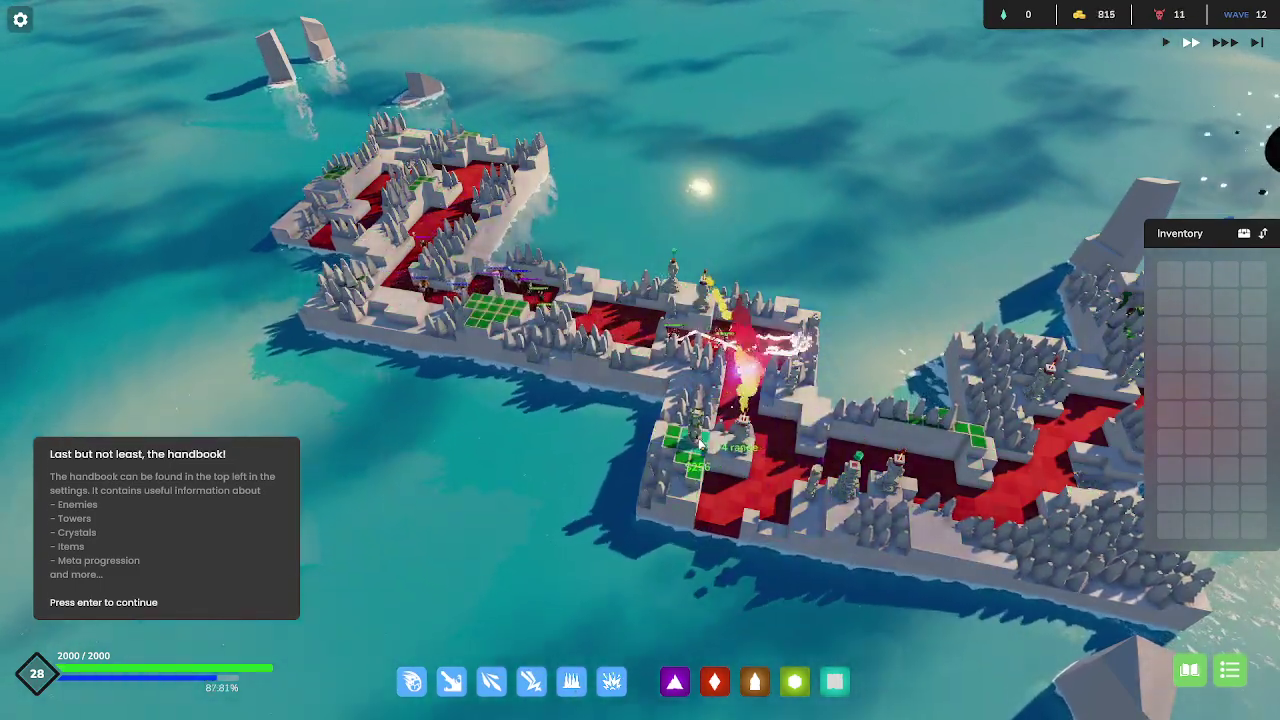
left_click(698, 445)
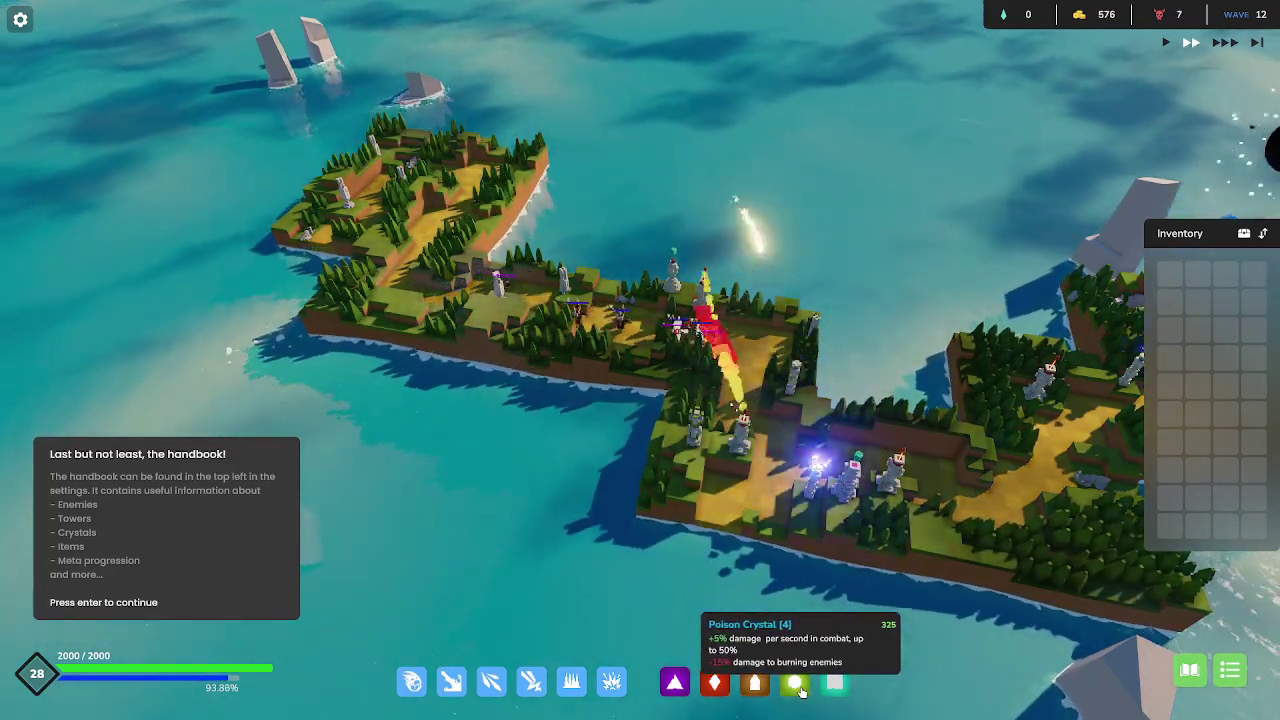
Spend gold on the defences and inspect the Spike tower's stats and range.
left_click(796, 680)
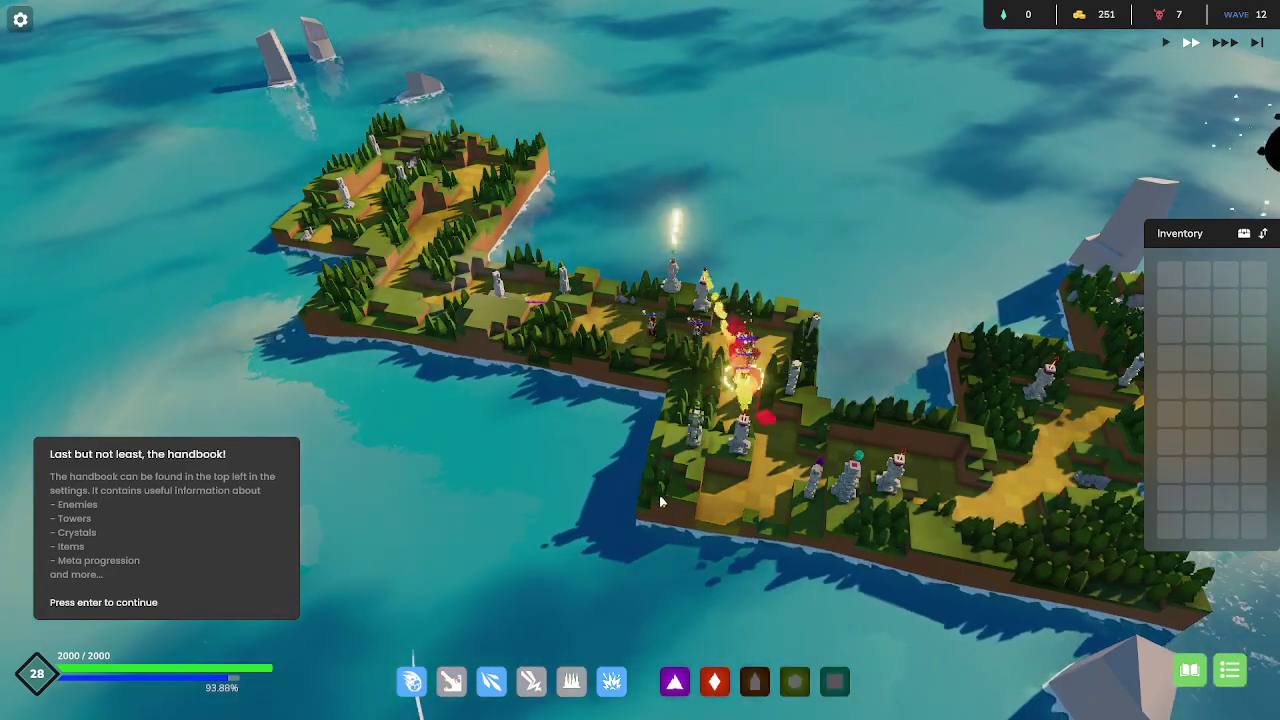
left_click(693, 428)
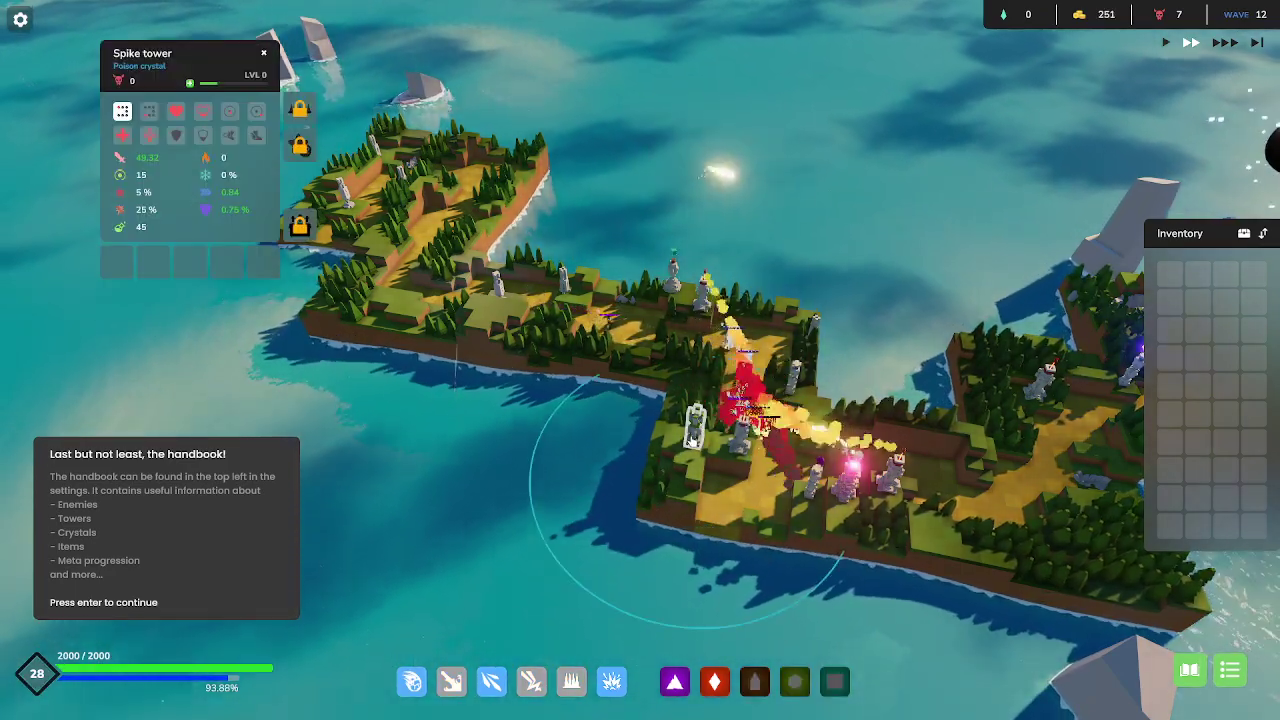
scroll(748, 528, "up", 5)
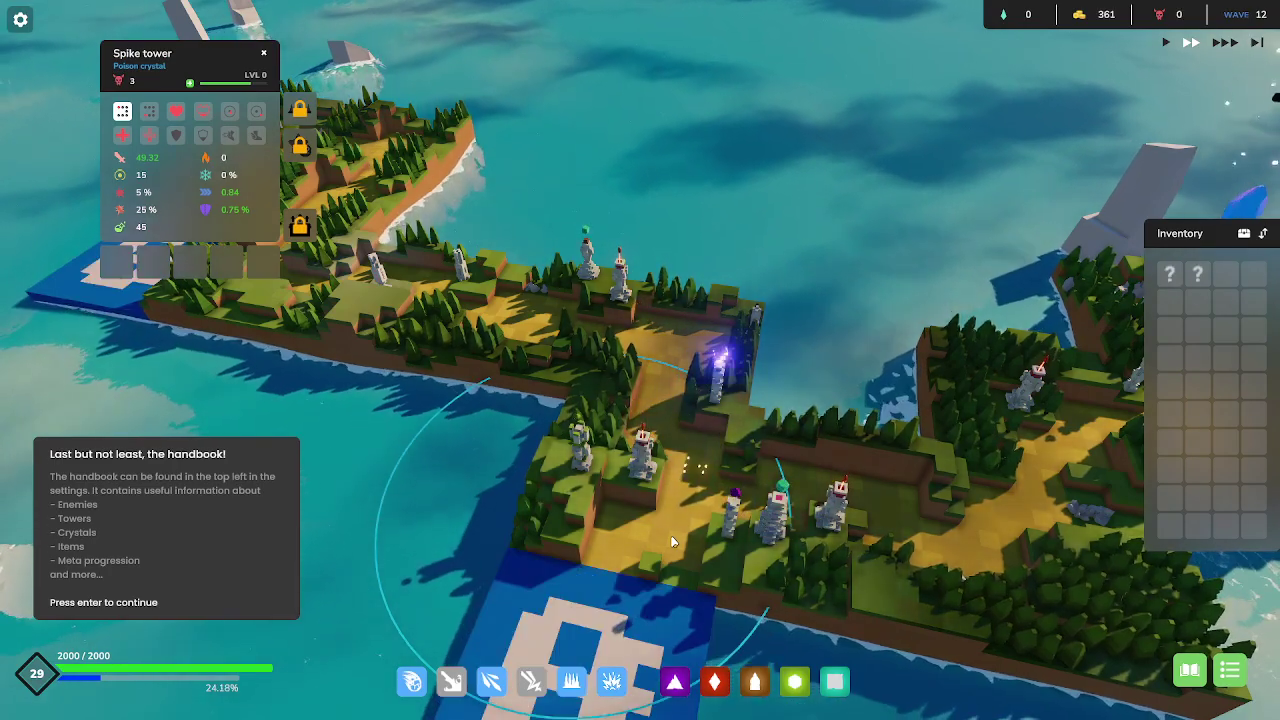
key("a")
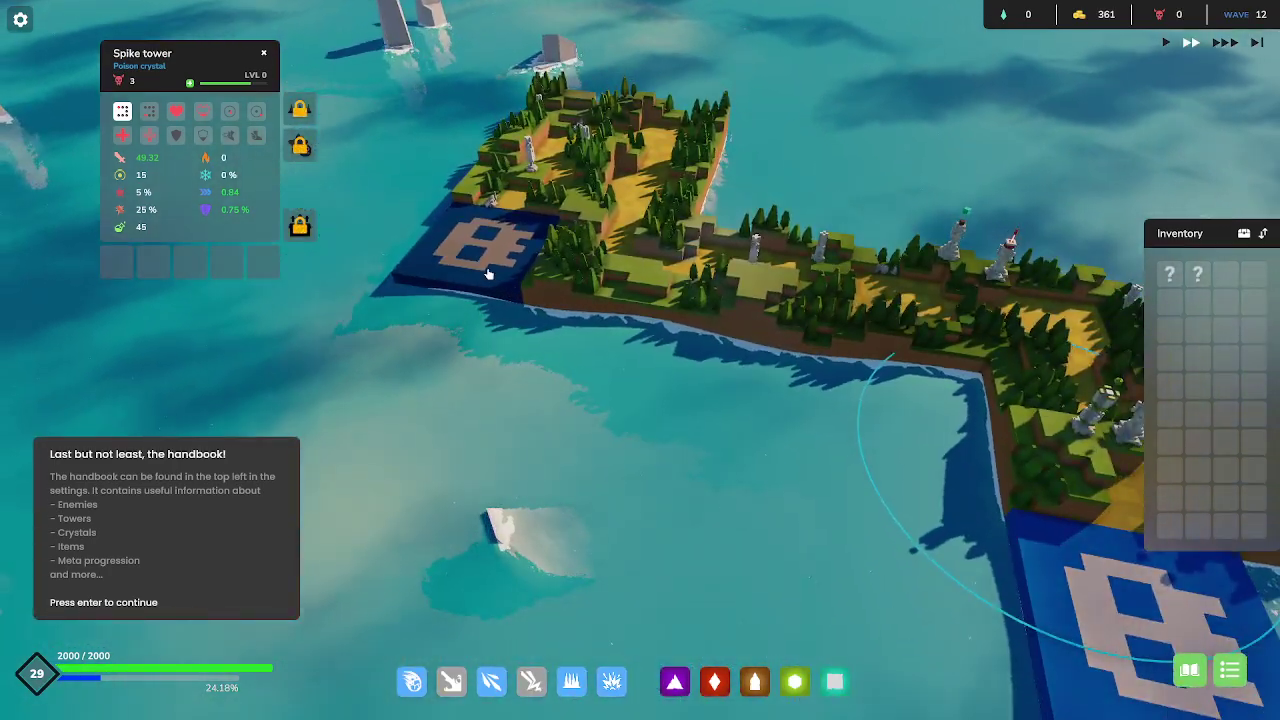
key("d")
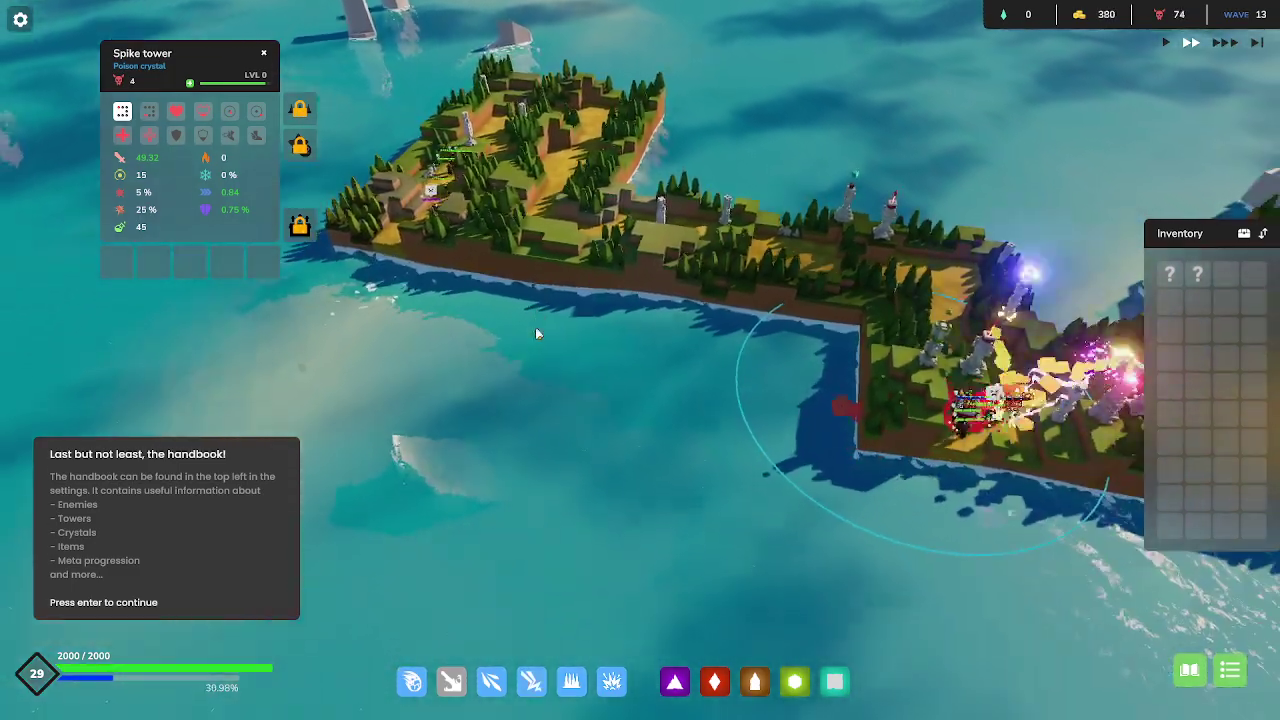
key("d")
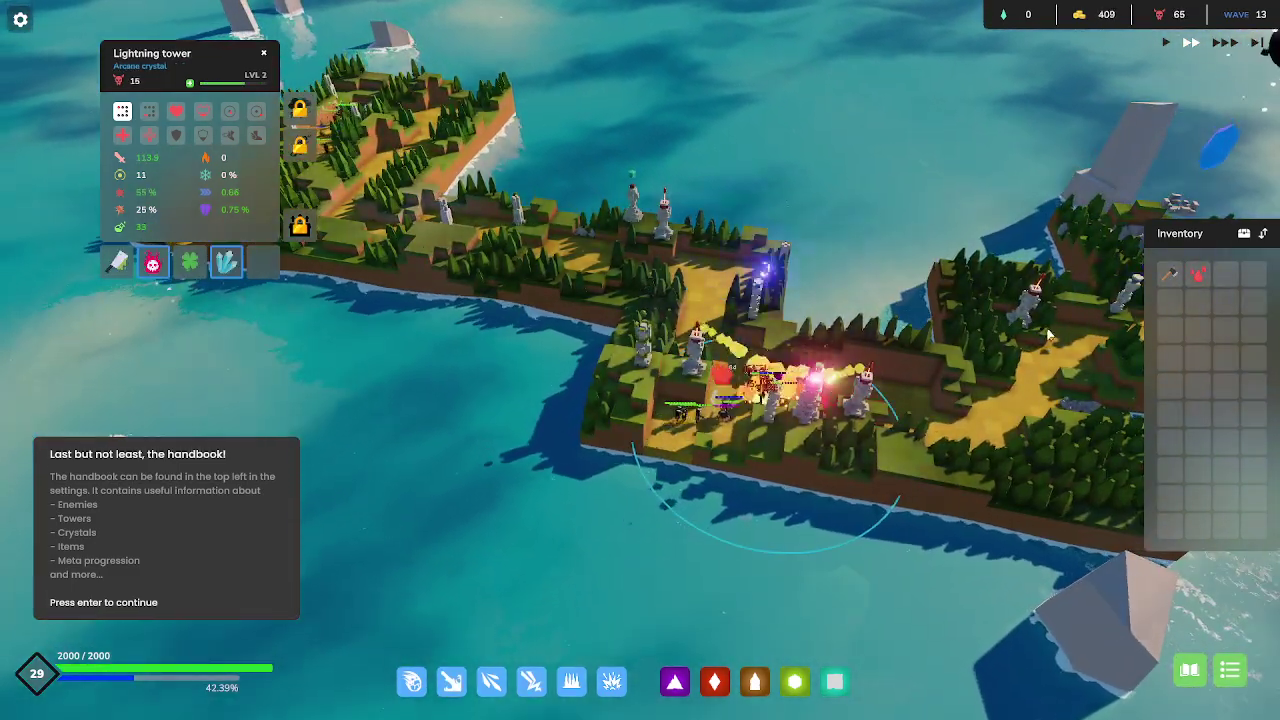
Equip the sharp axe on the Lightning tower and check the Spike tower.
left_click(1172, 276)
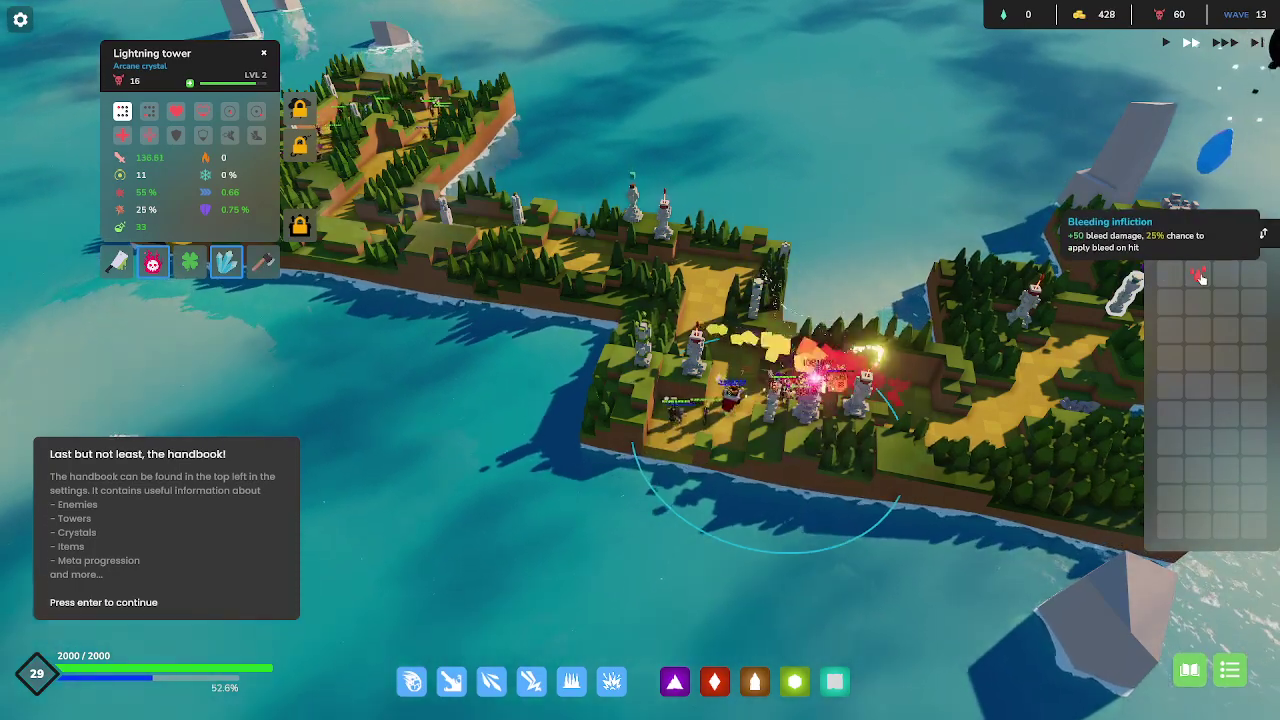
left_click(641, 340)
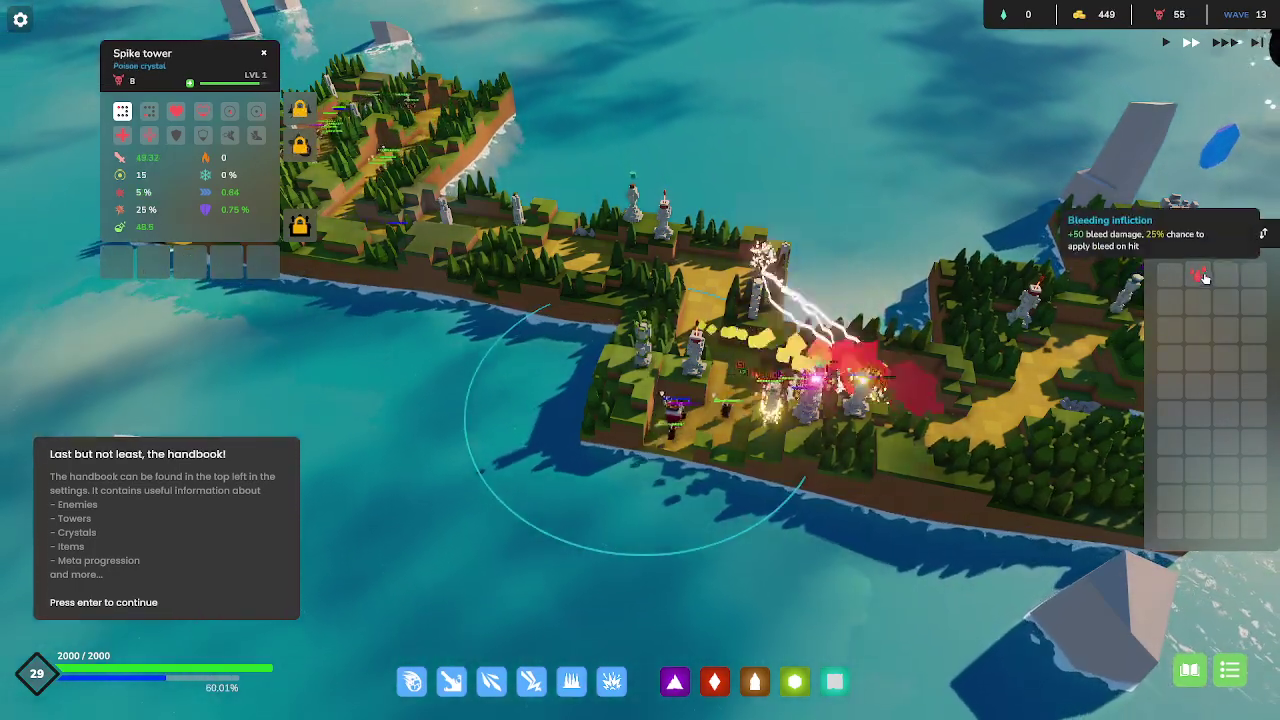
key("d")
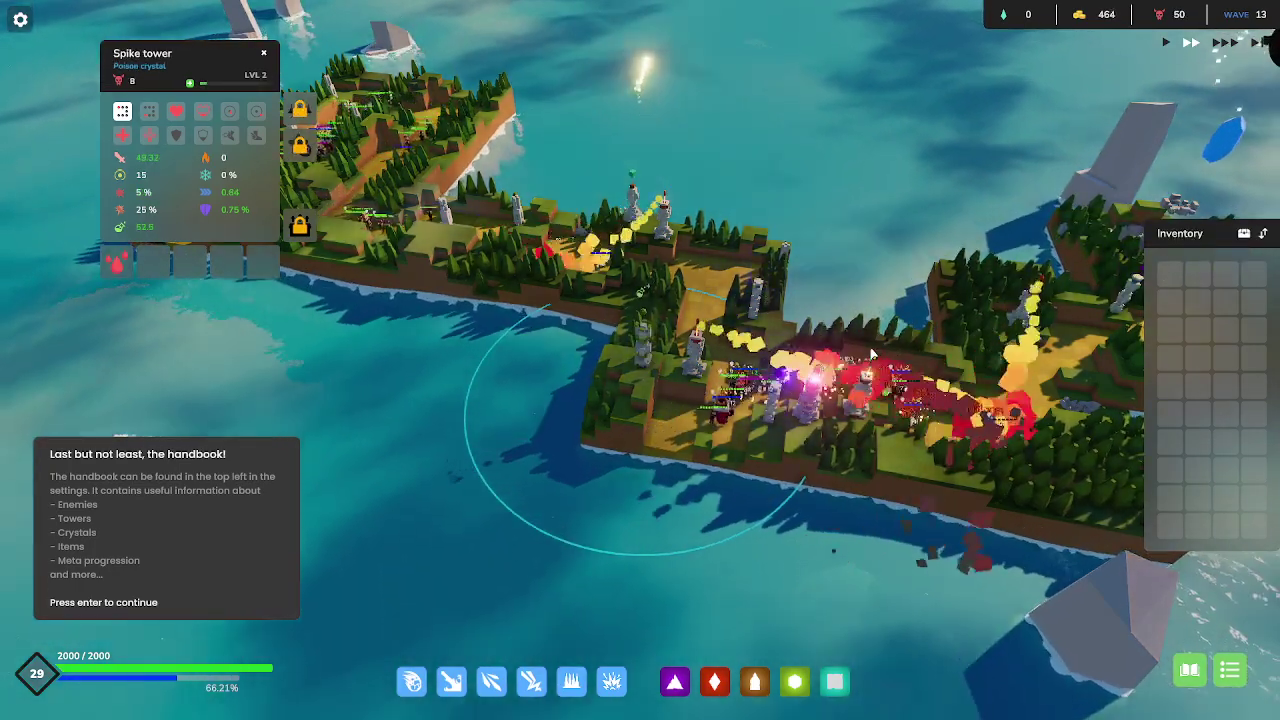
key("d")
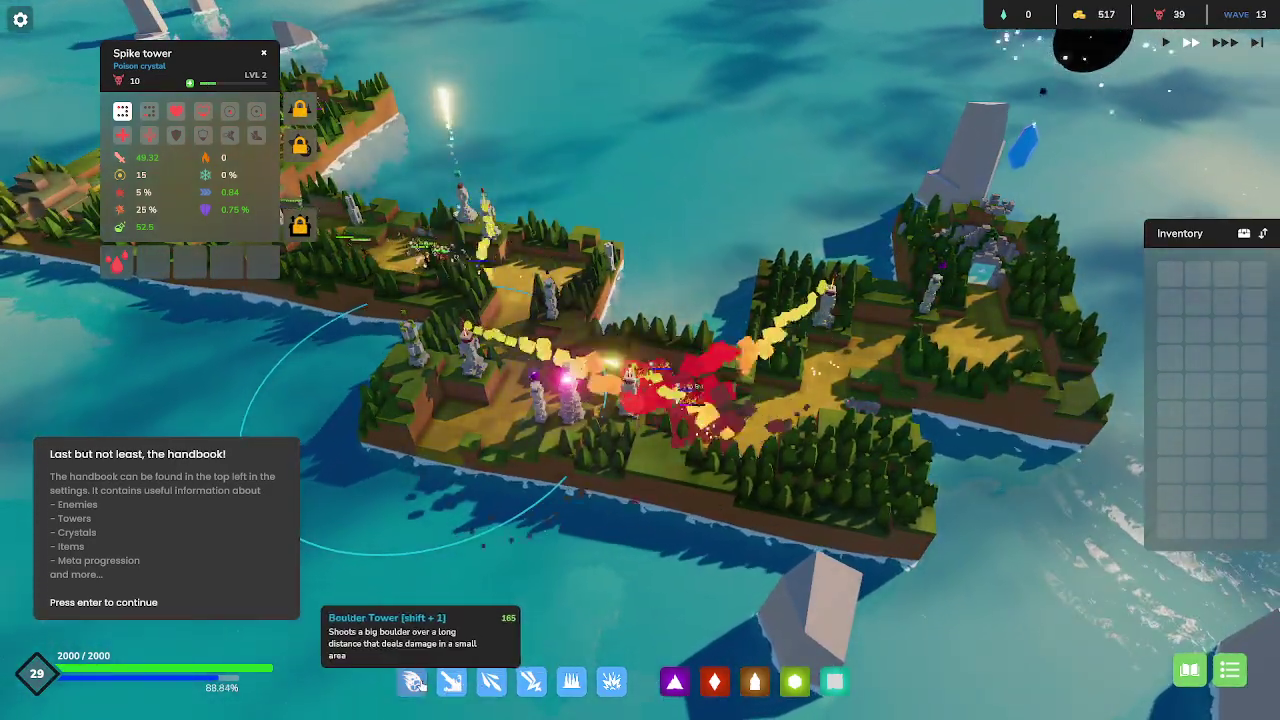
Build a new Boulder tower on an island tile beside the battle.
left_click(412, 682)
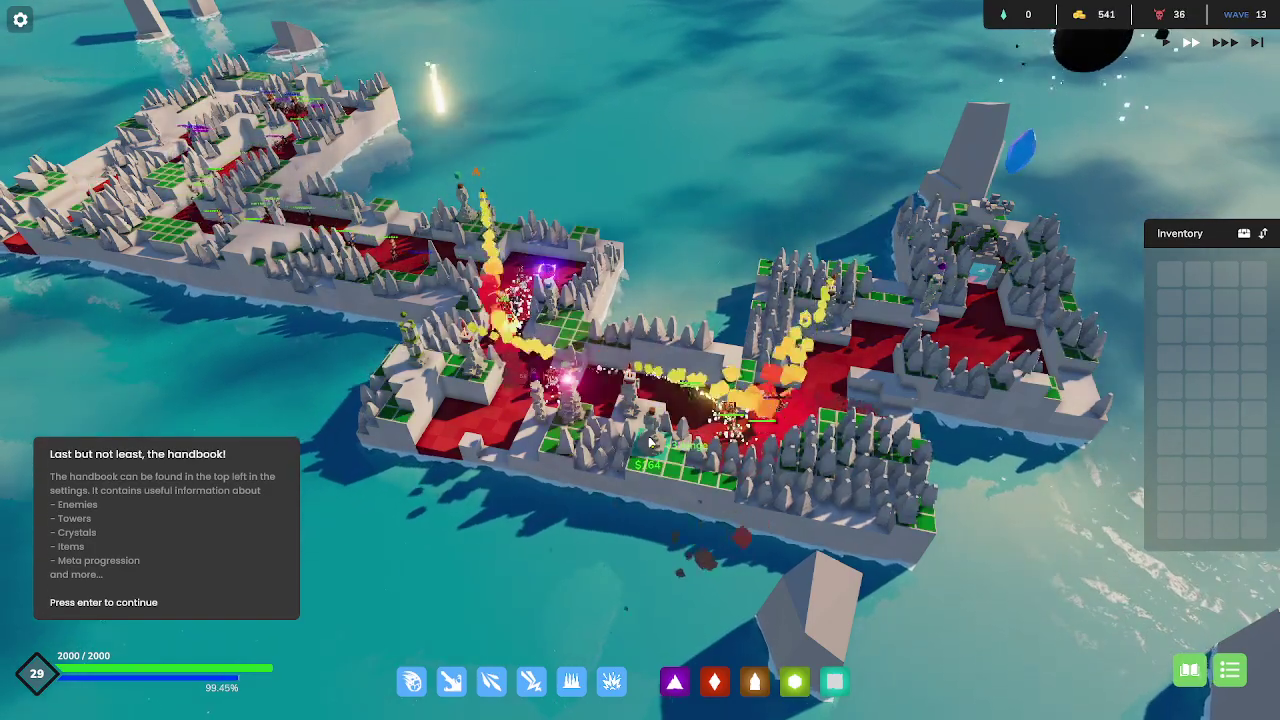
left_click(680, 457)
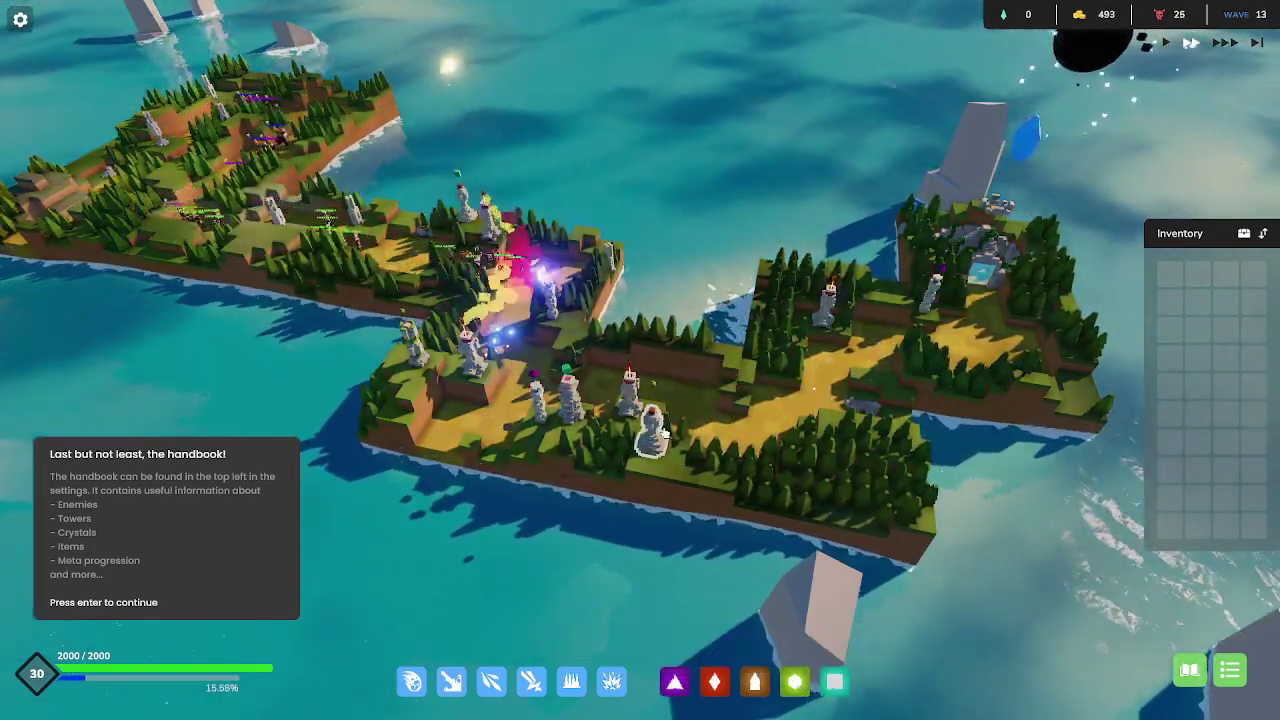
key("a")
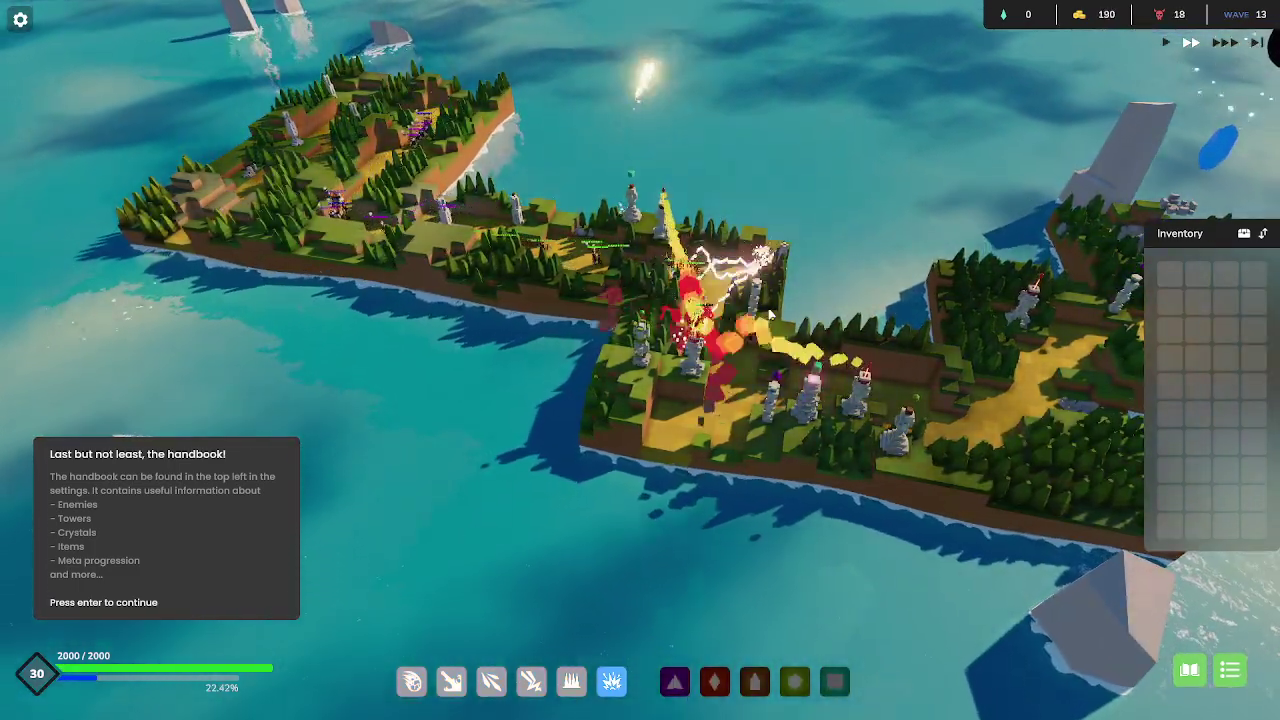
key("w")
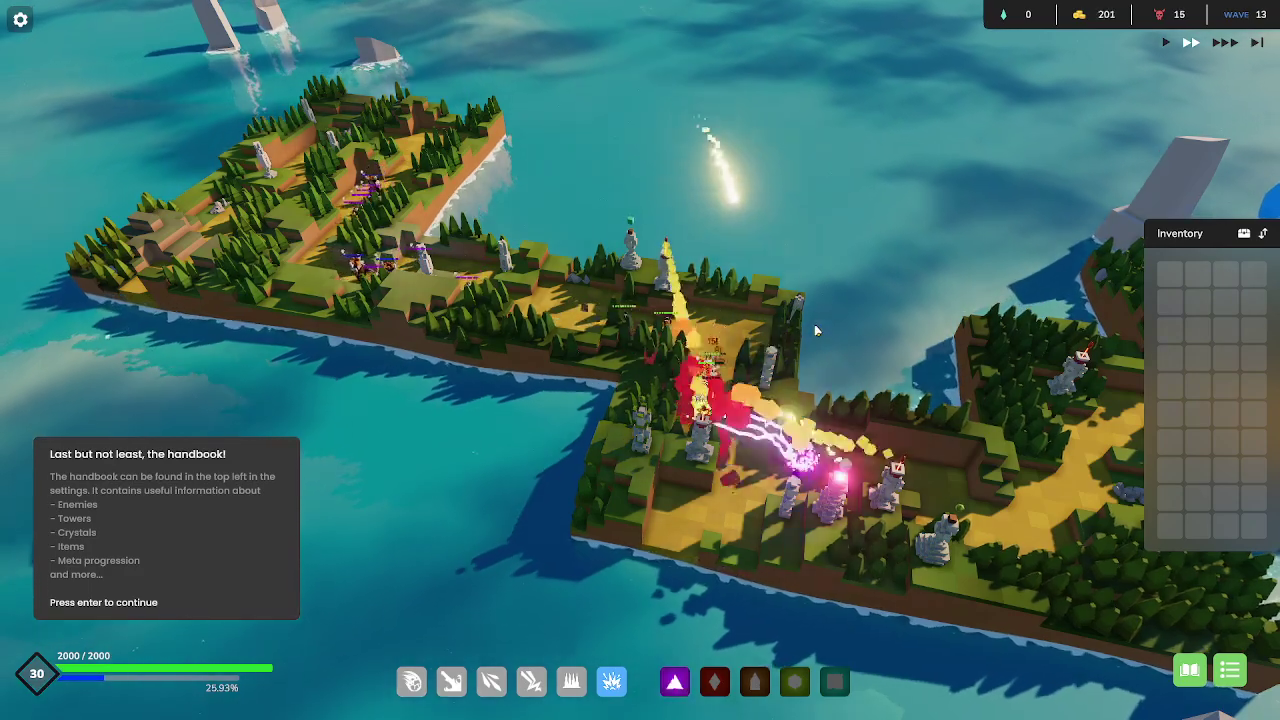
key("s")
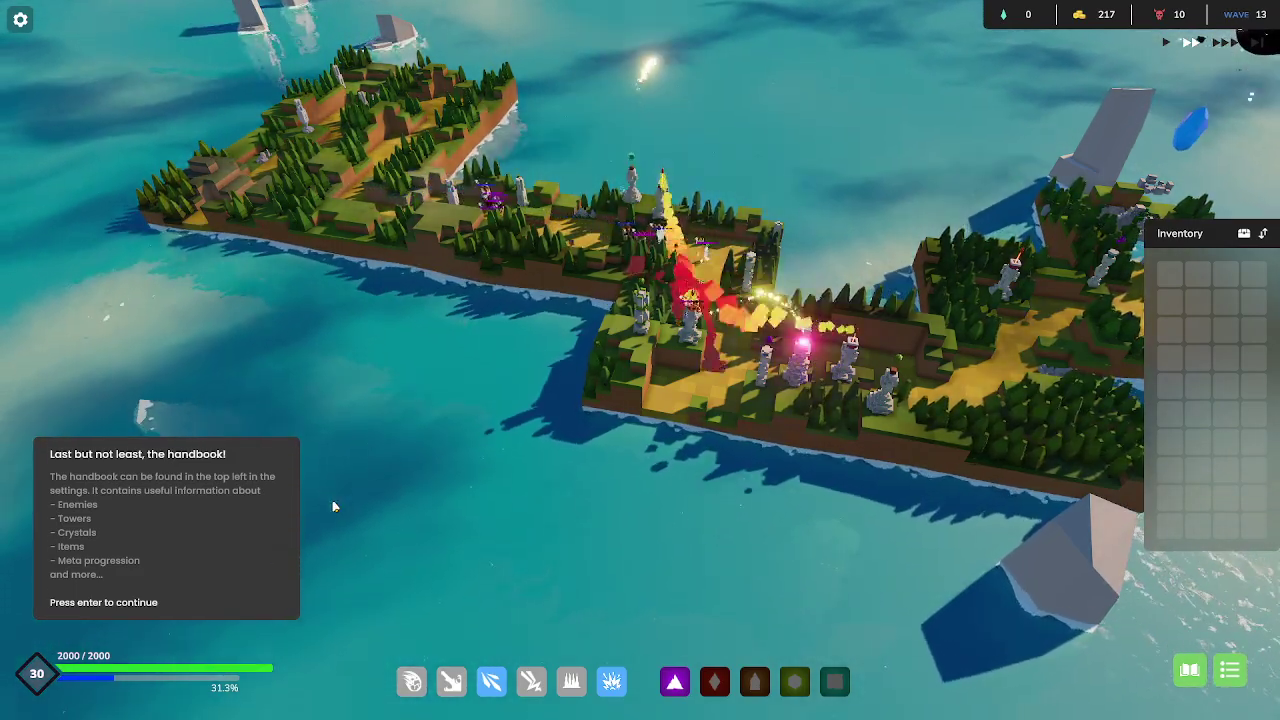
Dismiss the final tutorial tip and pan over the island to the blue glyph tile.
key("Return")
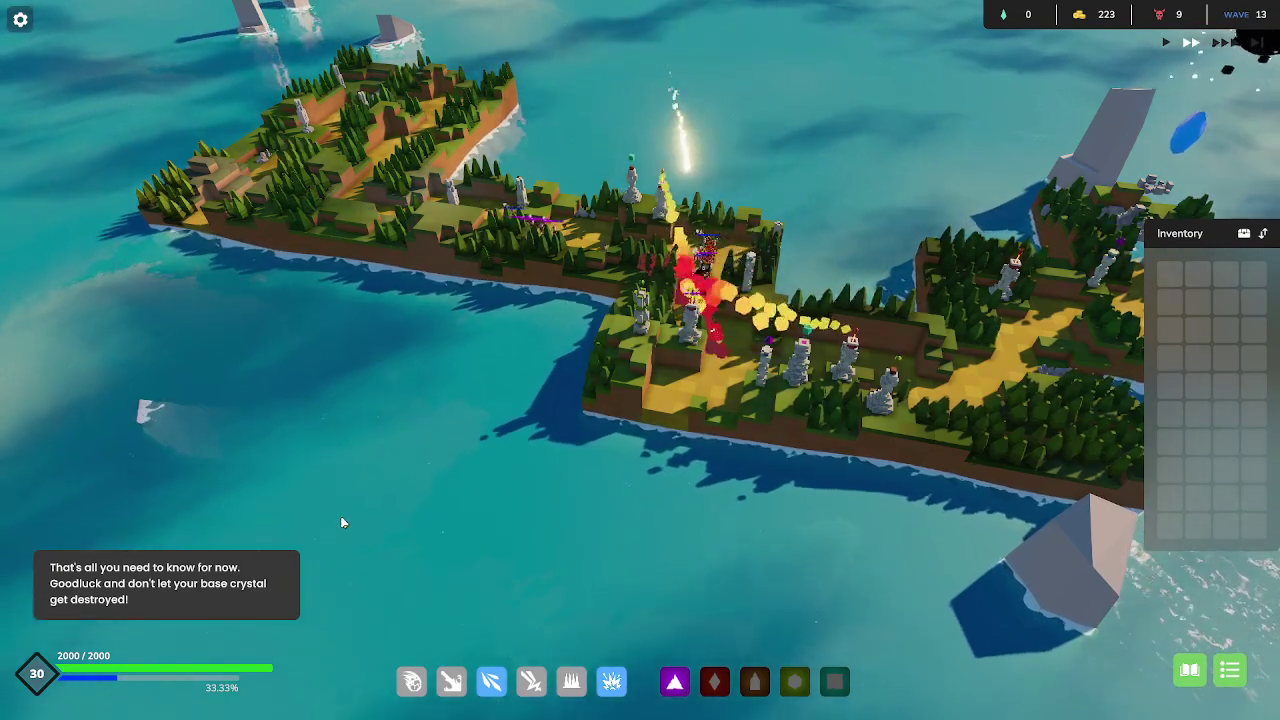
key("d")
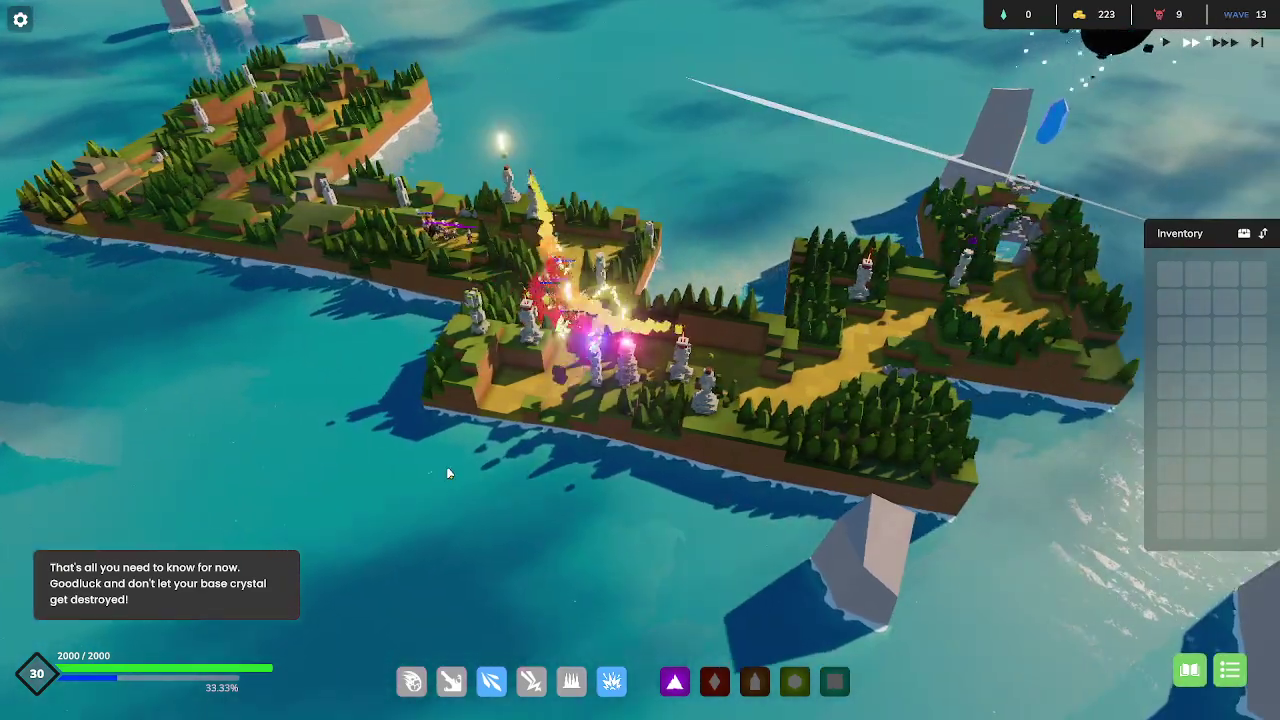
scroll(449, 465, "up", 3)
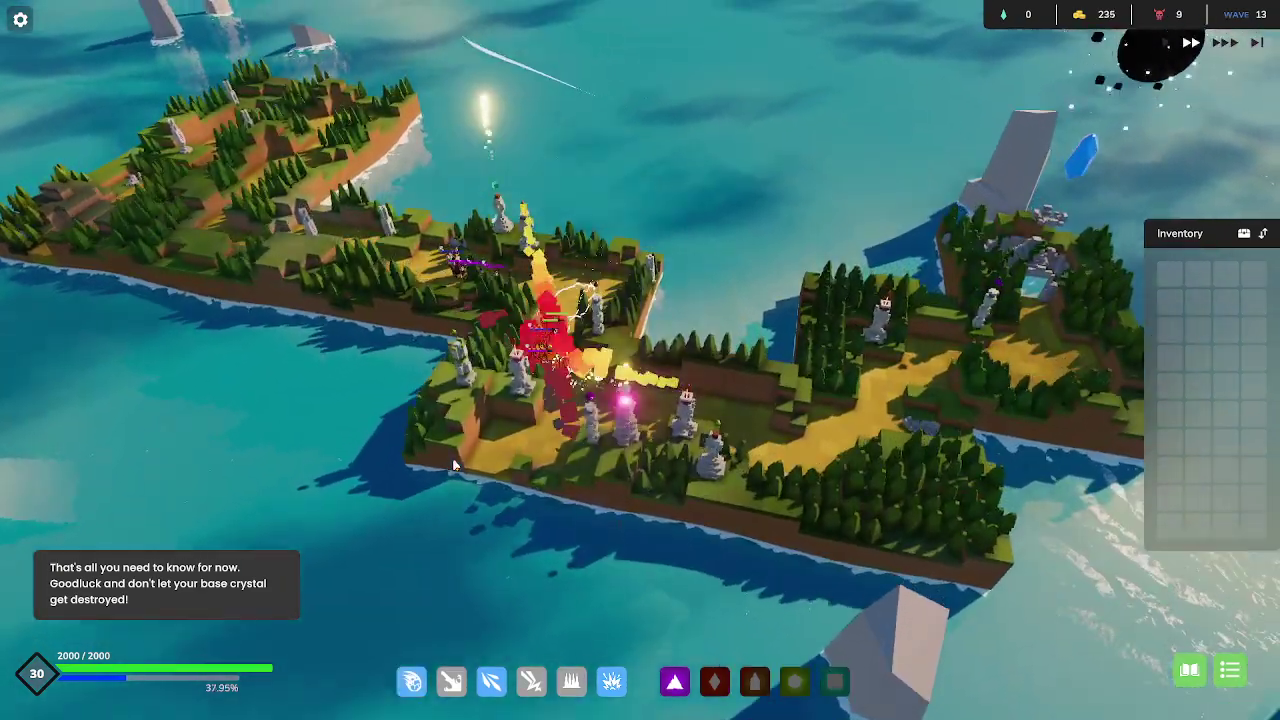
scroll(457, 462, "down", 2)
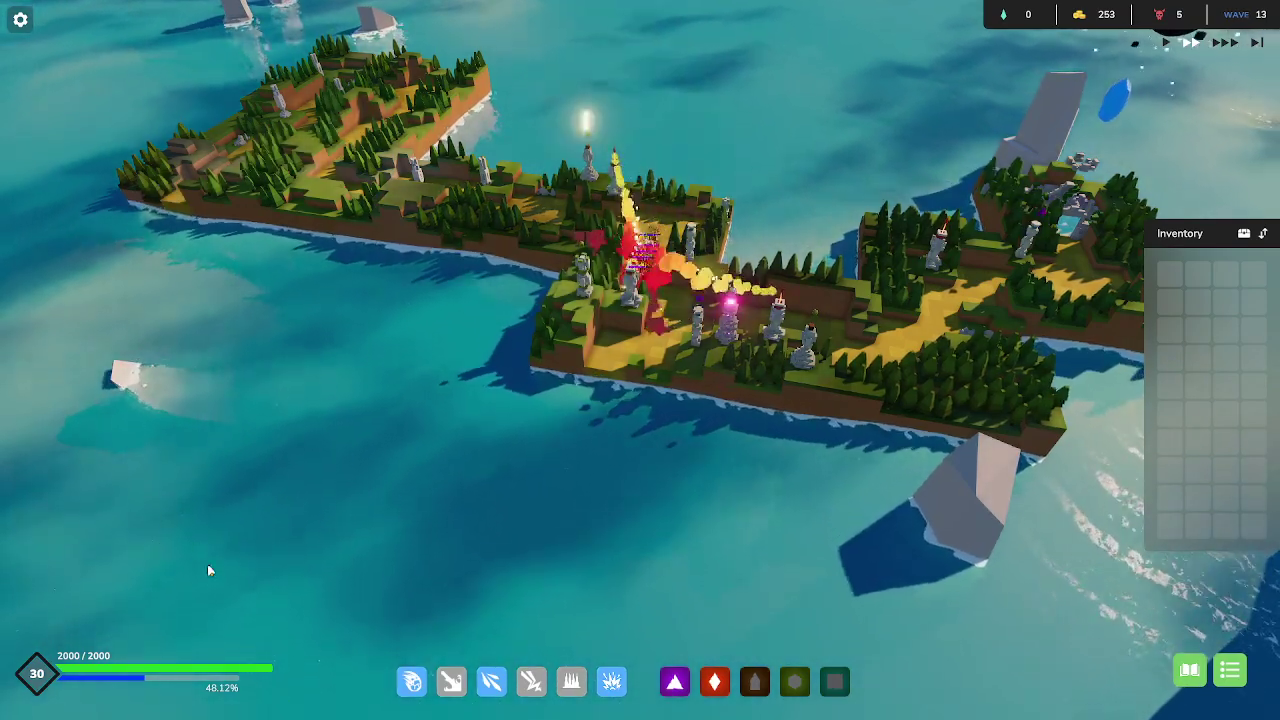
scroll(296, 490, "up", 2)
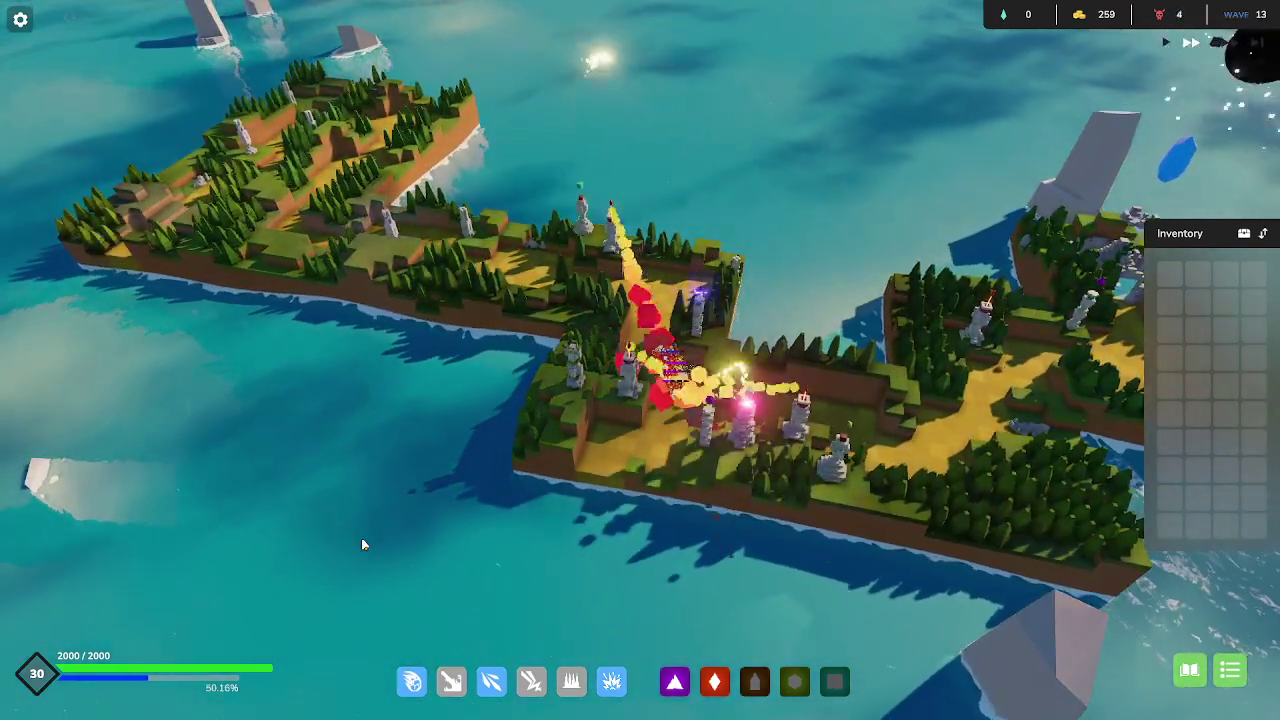
key("d")
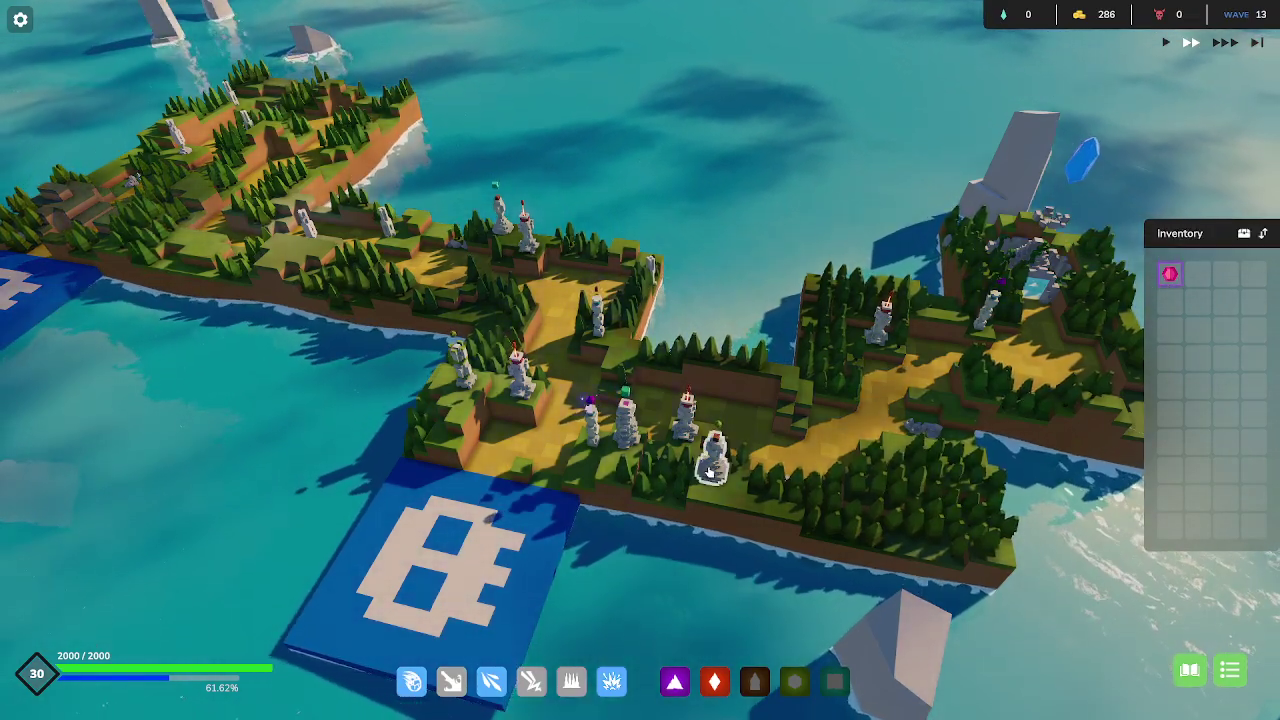
Remove the Stone of damage from a tower and inspect both Lightning towers.
left_click(627, 433)
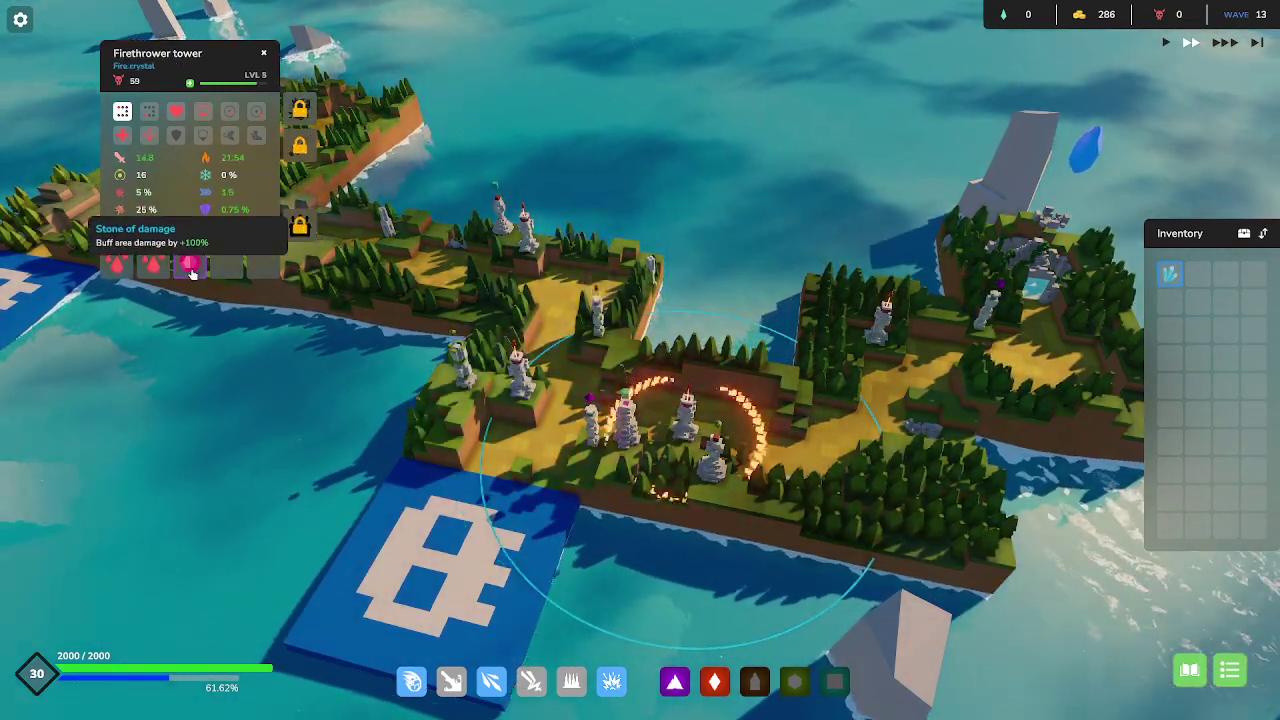
left_click(192, 268)
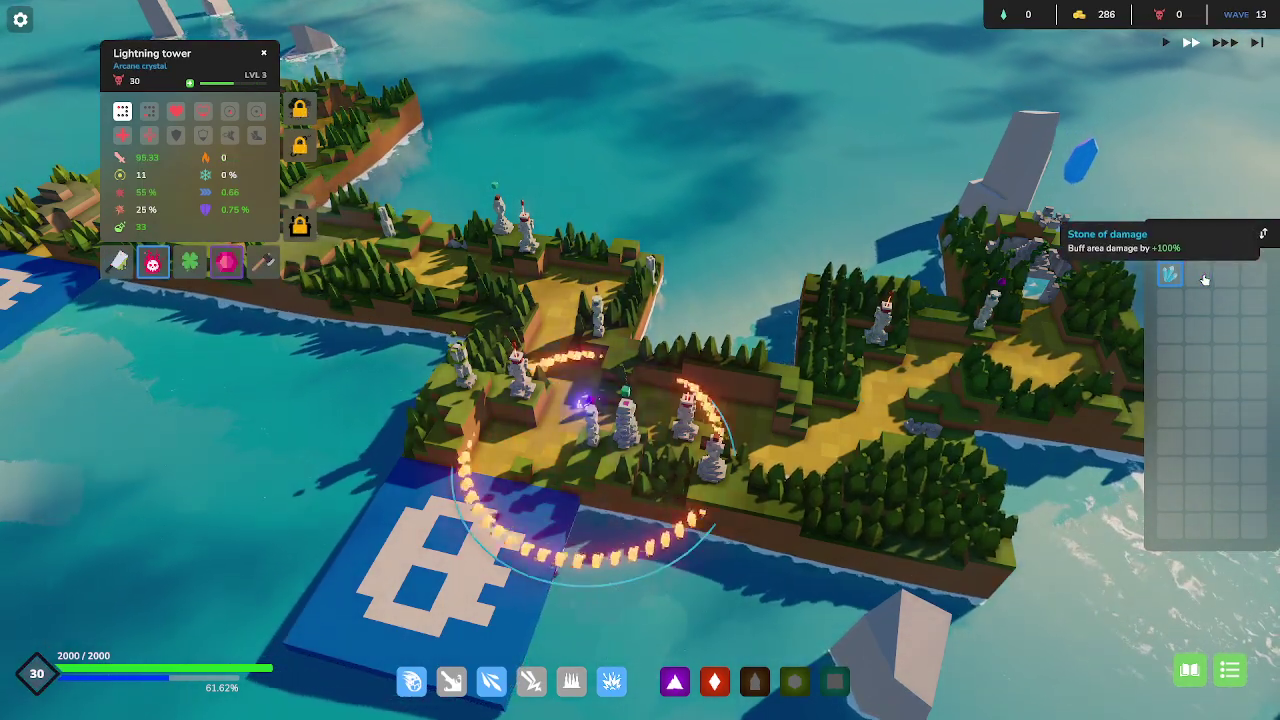
left_click(596, 330)
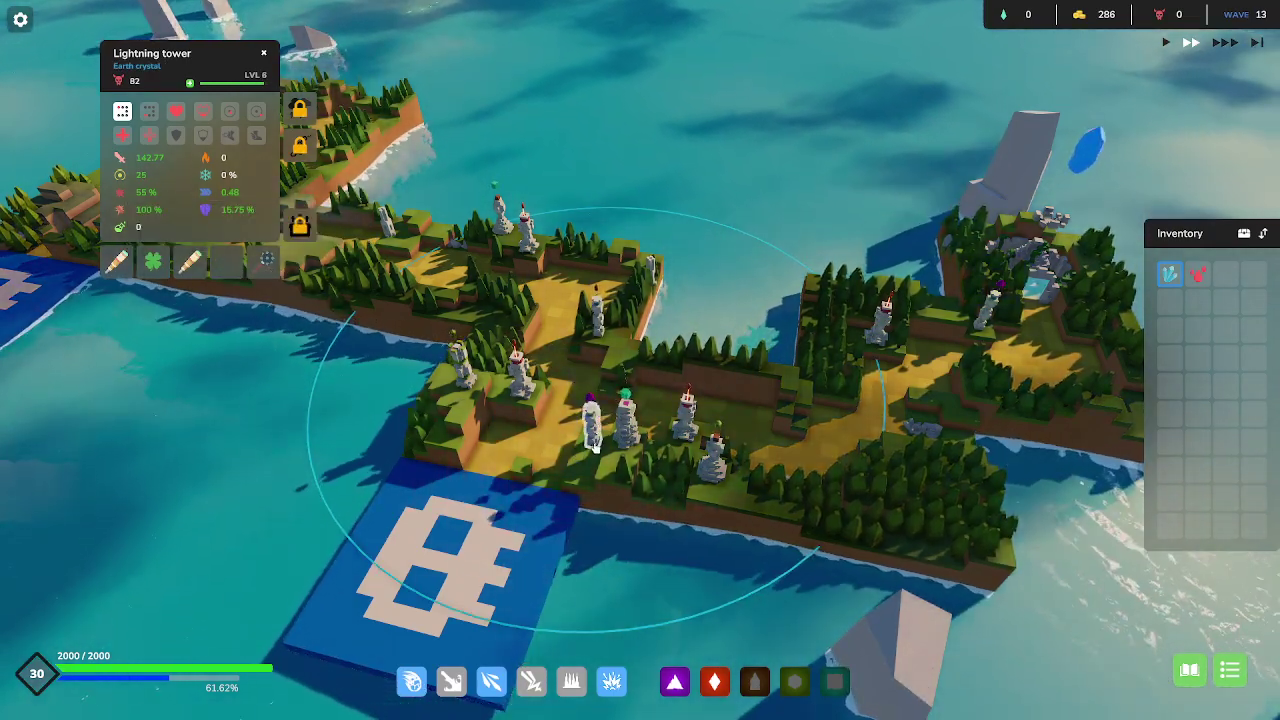
left_click(592, 440)
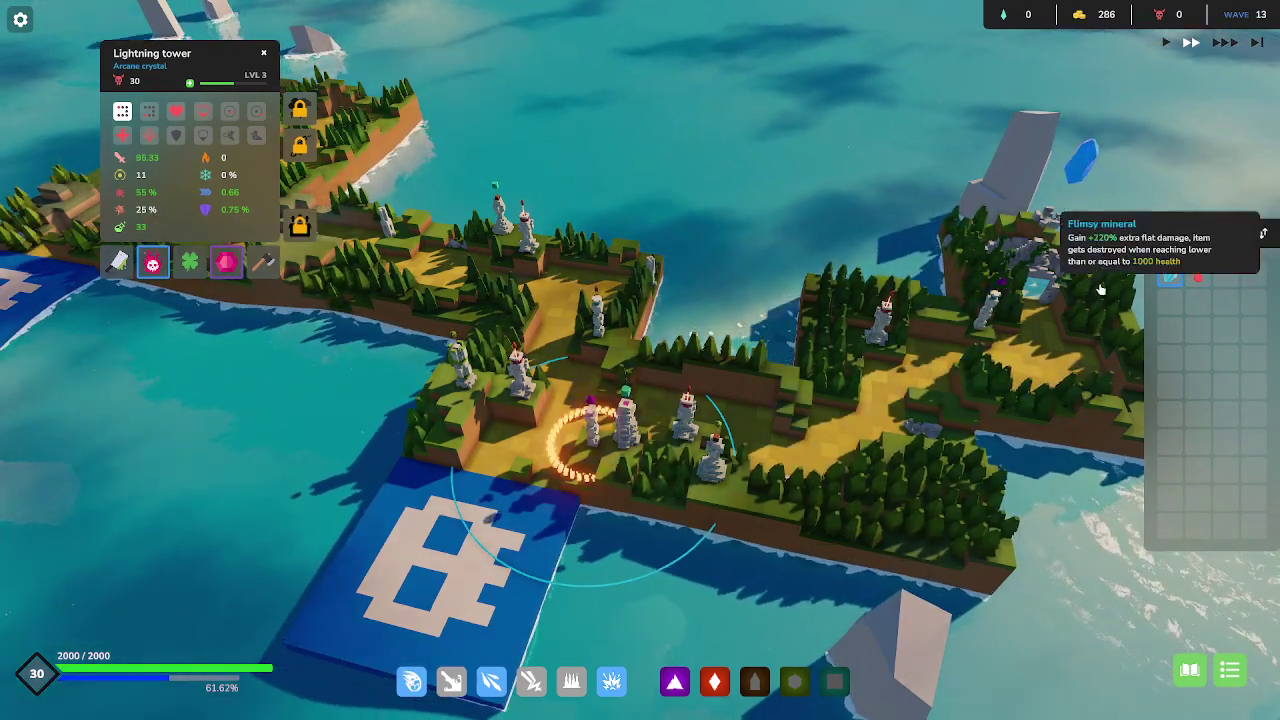
Move the pink gem to the Earth crystal Lightning tower and give the Boulder tower a crystal.
left_click(226, 262)
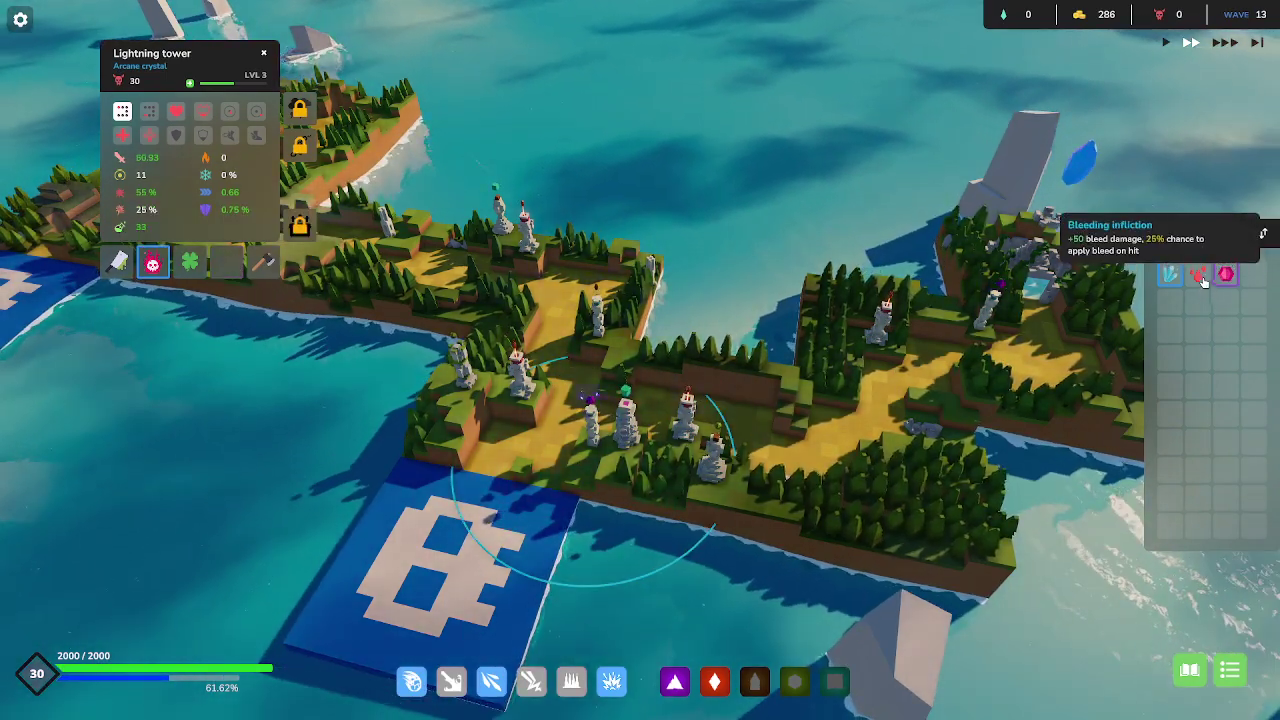
left_click(596, 330)
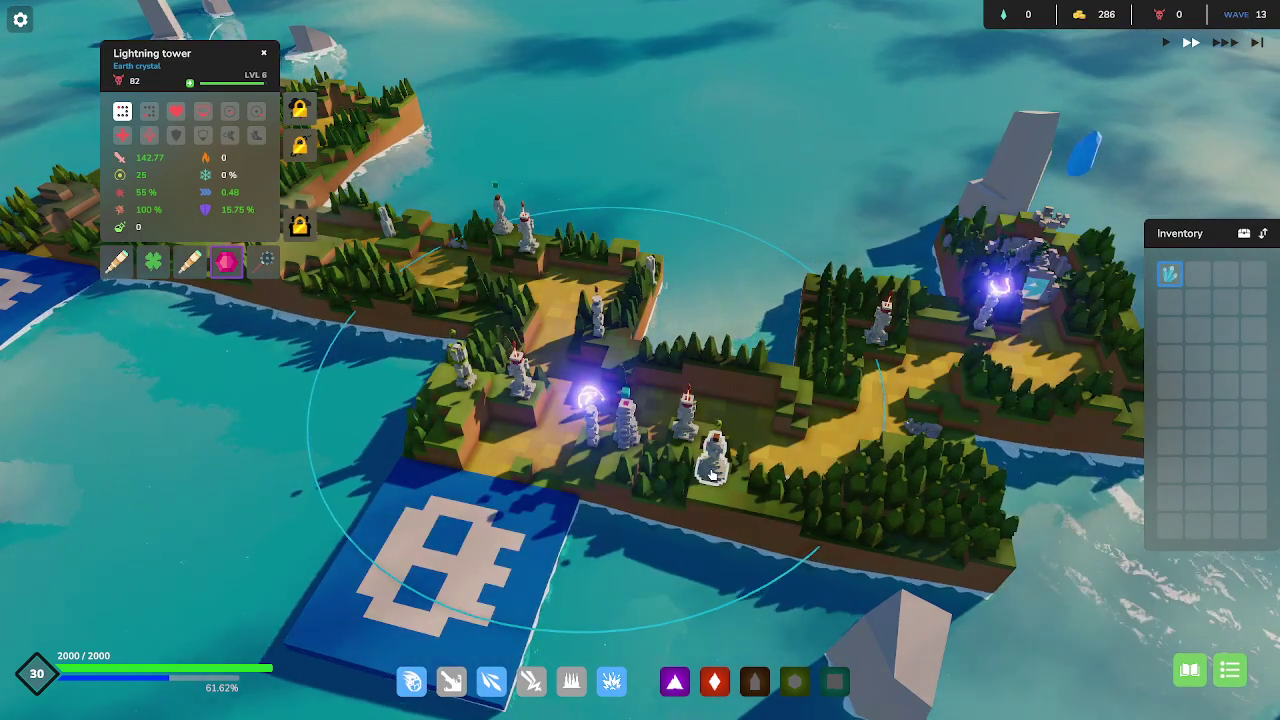
left_click(712, 474)
left_click_drag(1170, 275, 116, 261)
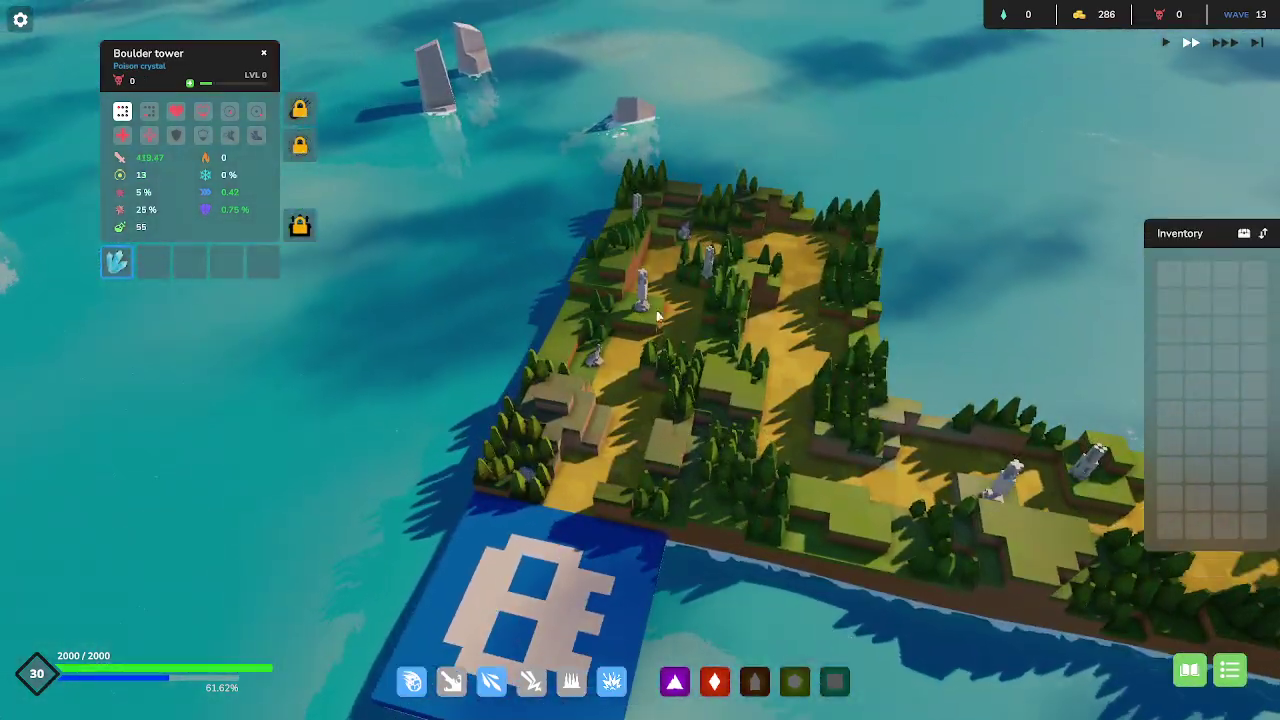
scroll(668, 424, "down", 3)
Equip the red item on the Firethrower tower.
key("e")
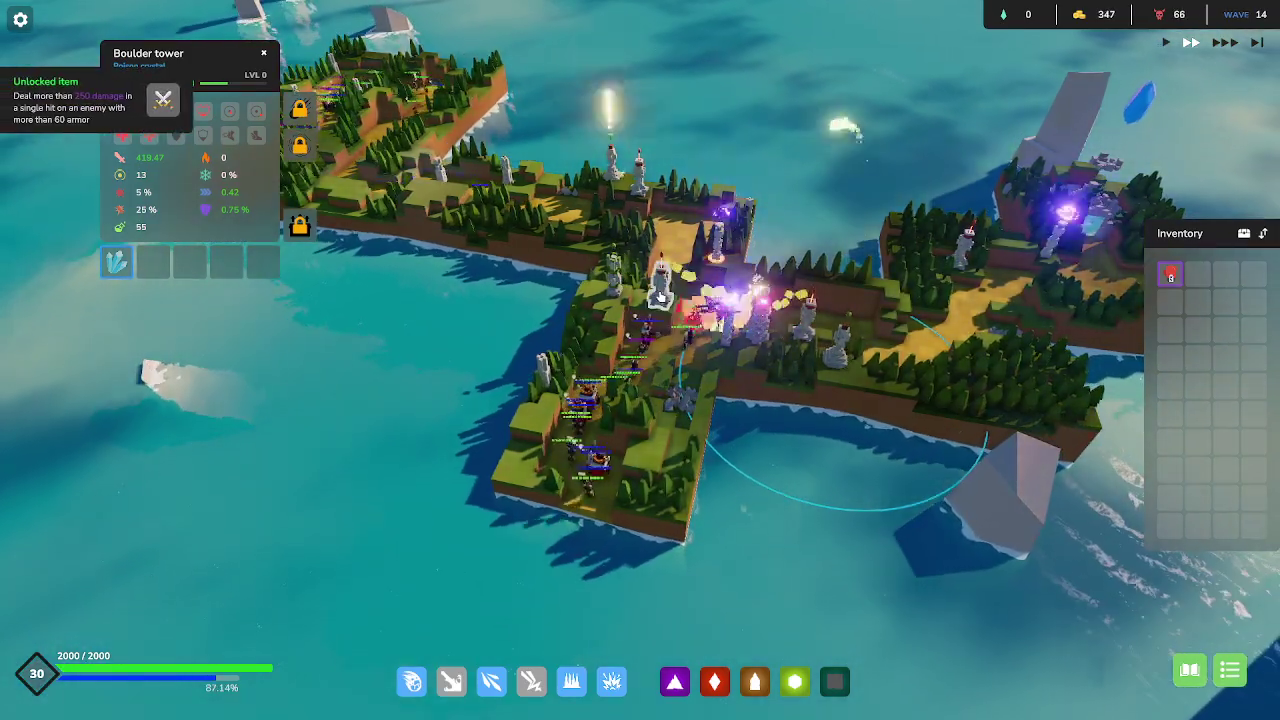
left_click(660, 294)
left_click(1171, 275)
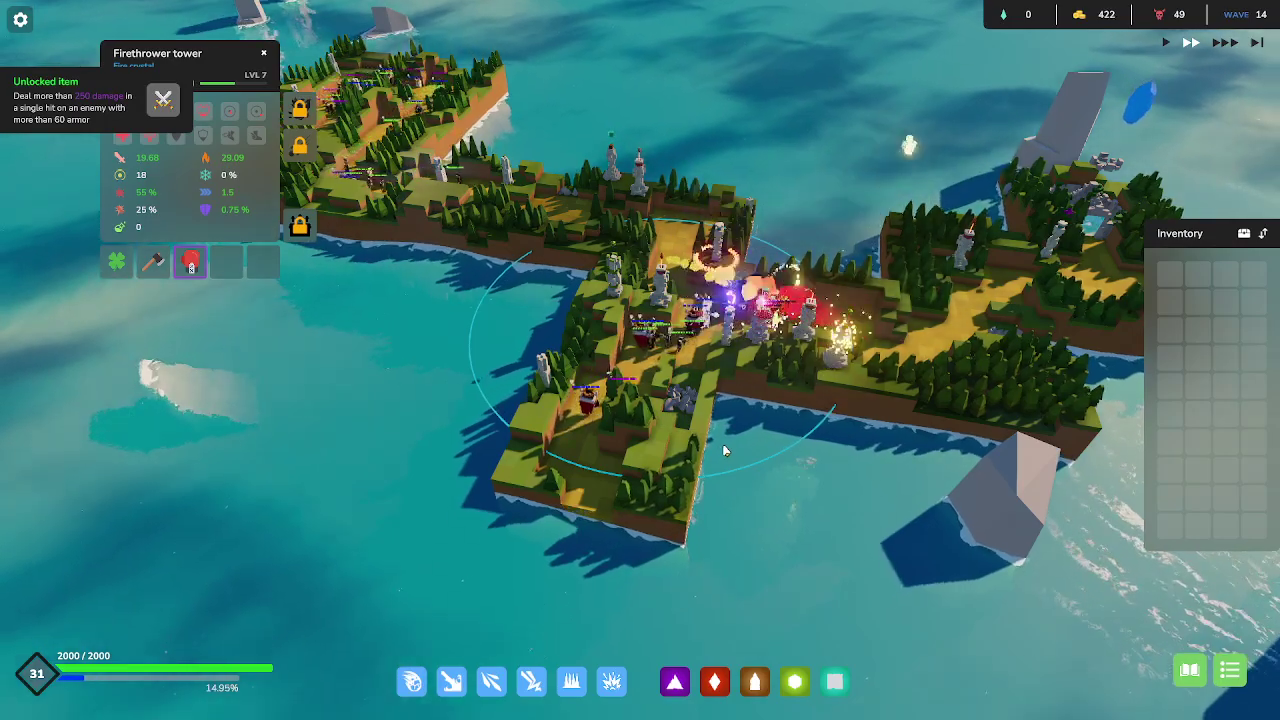
key("a")
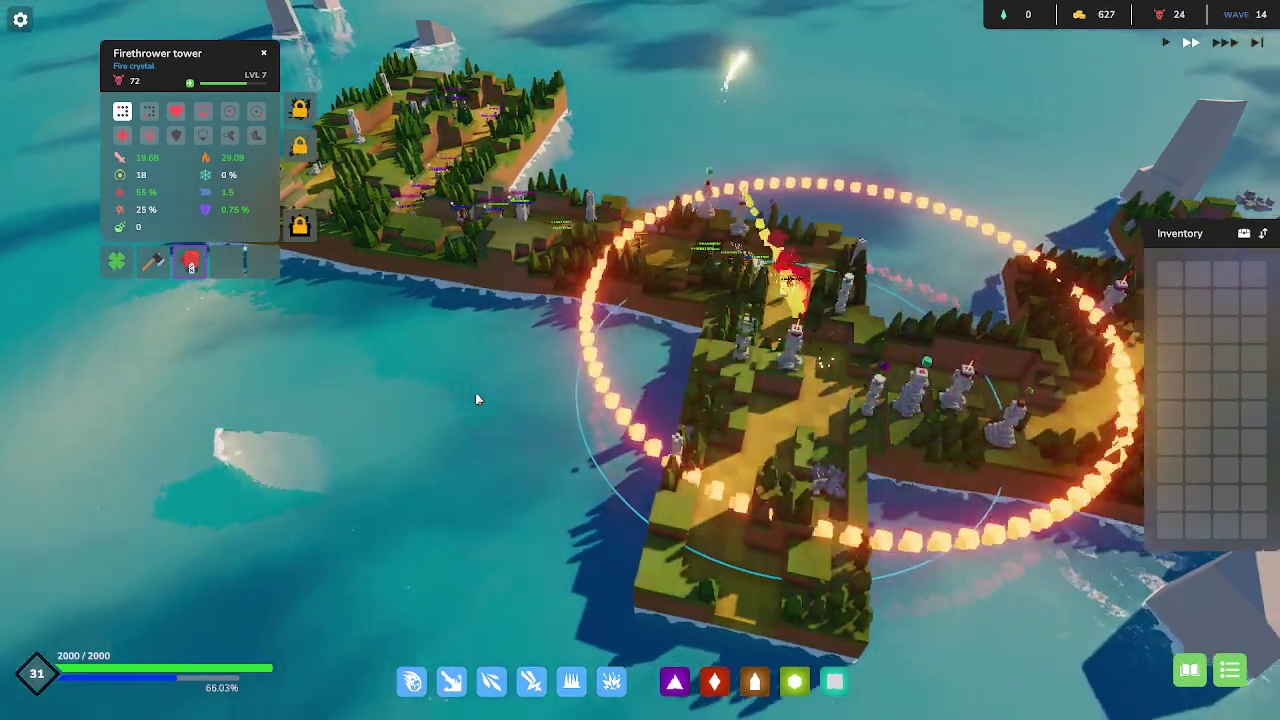
Close the Firethrower panel and bring the red spawn platform into view as wave 14 ends.
key("d")
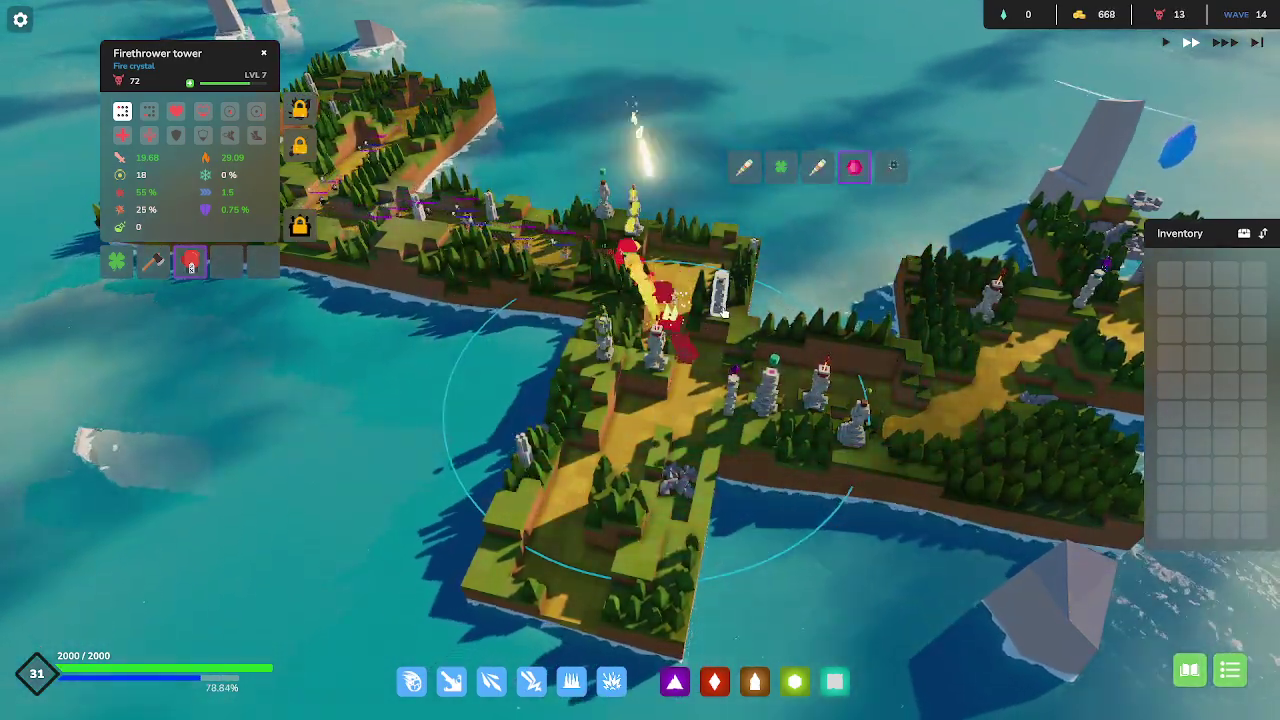
key("a")
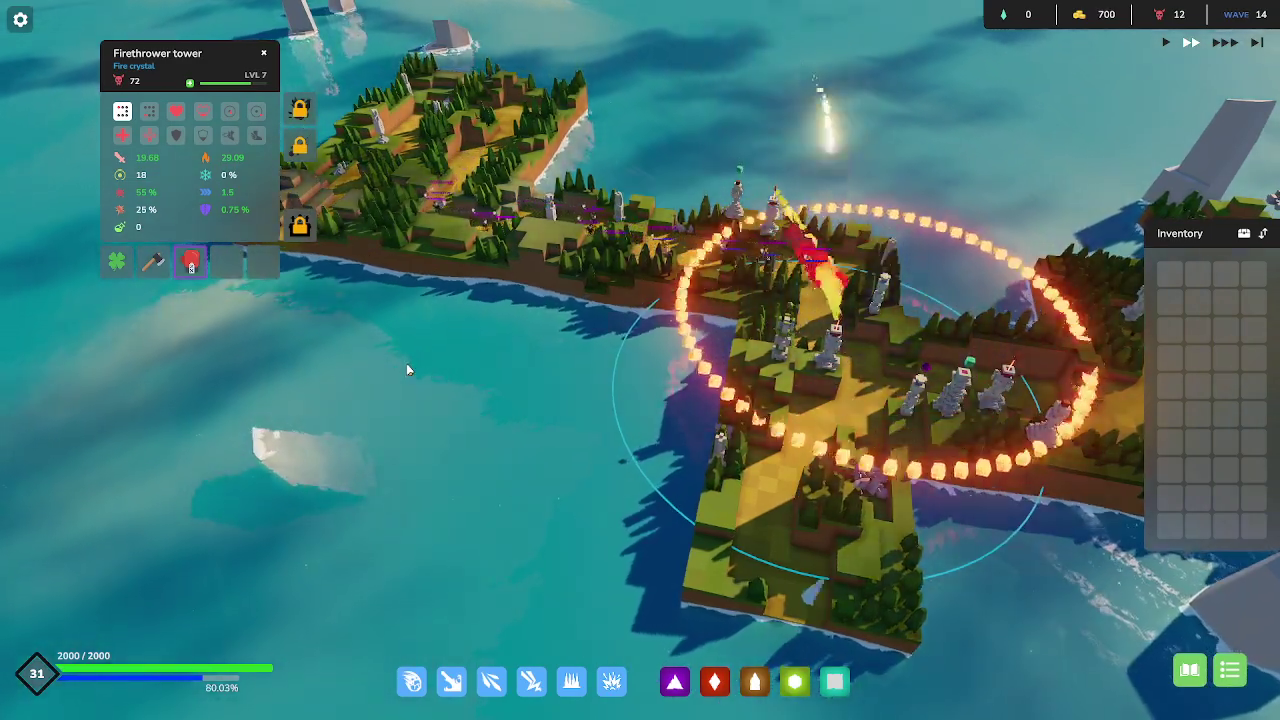
key("q")
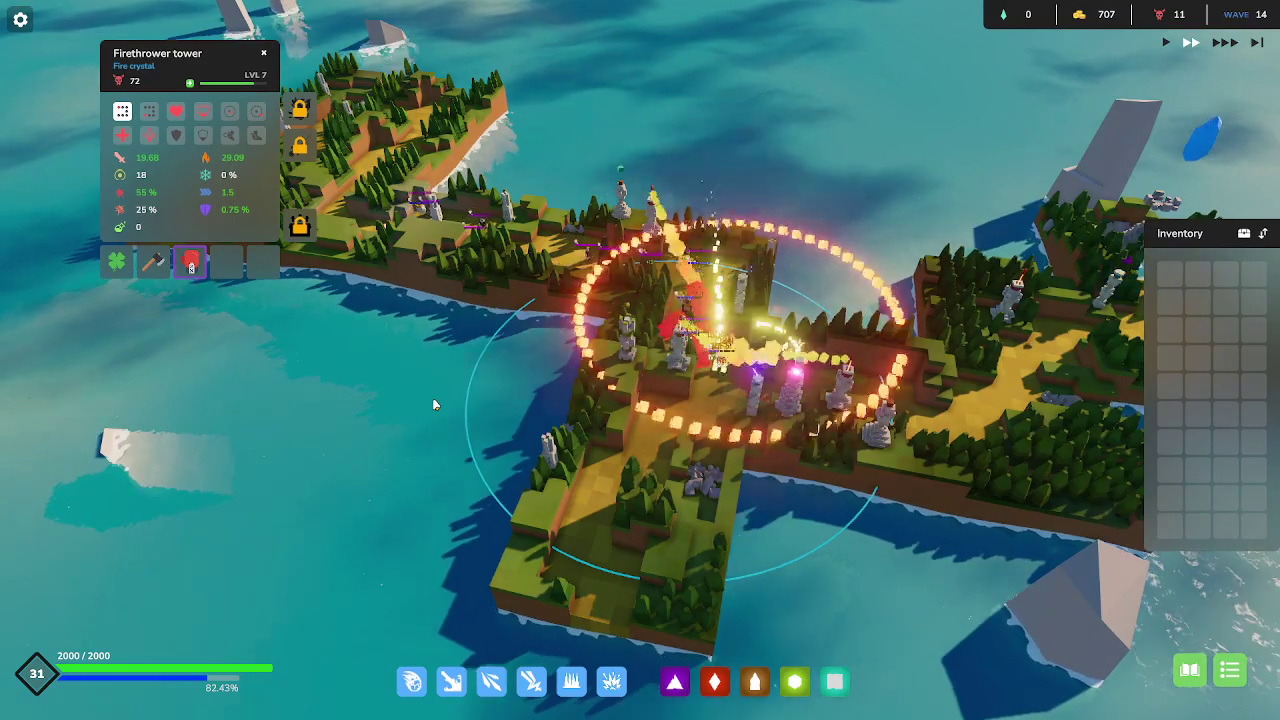
key("w")
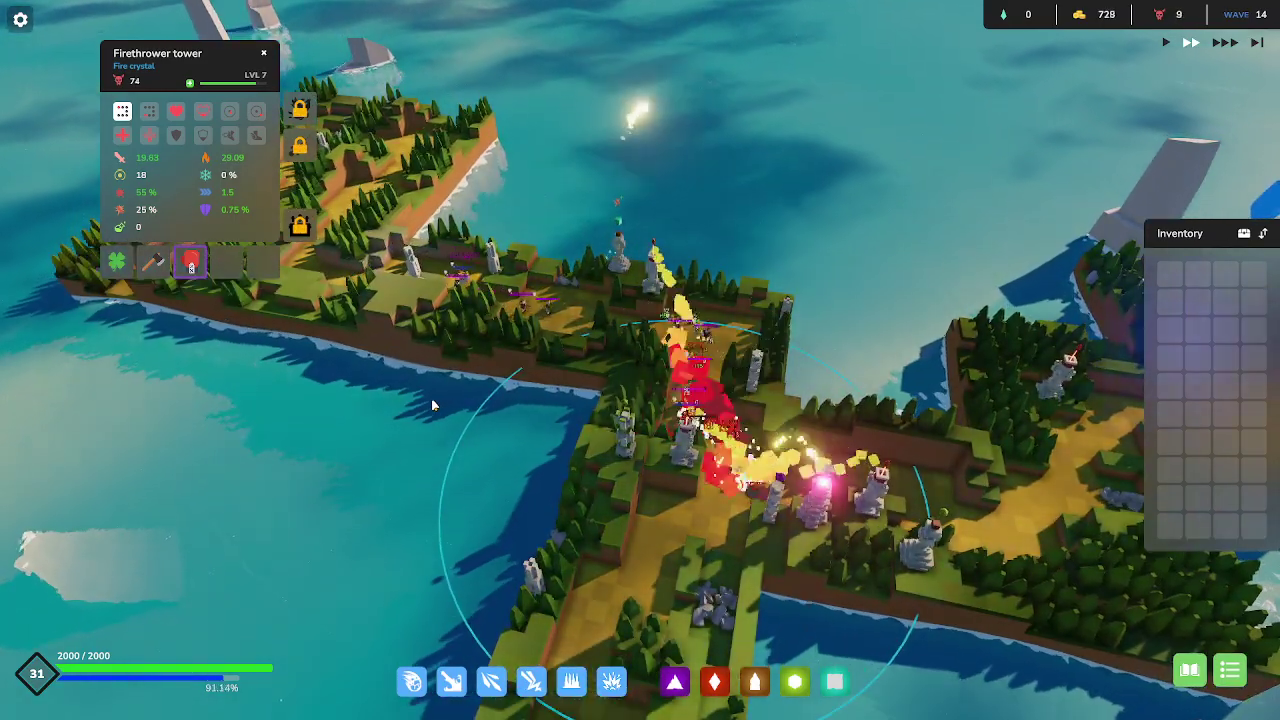
left_click(432, 403)
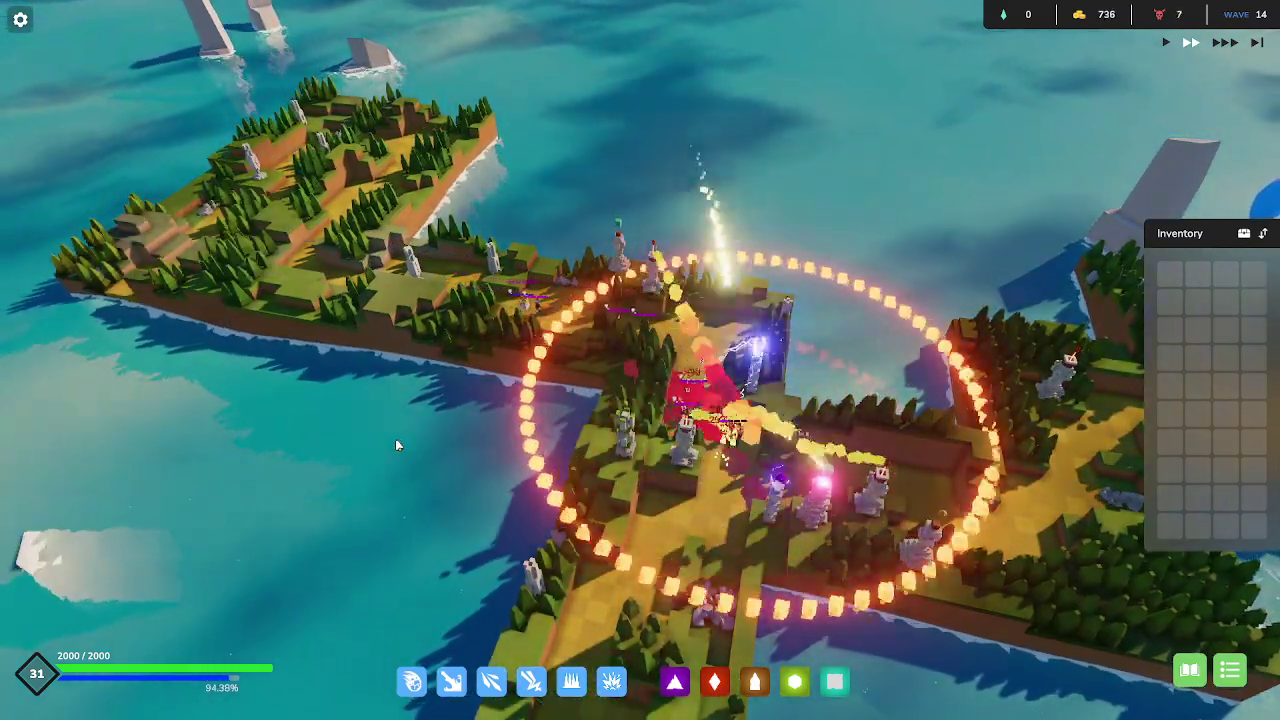
scroll(395, 444, "down", 2)
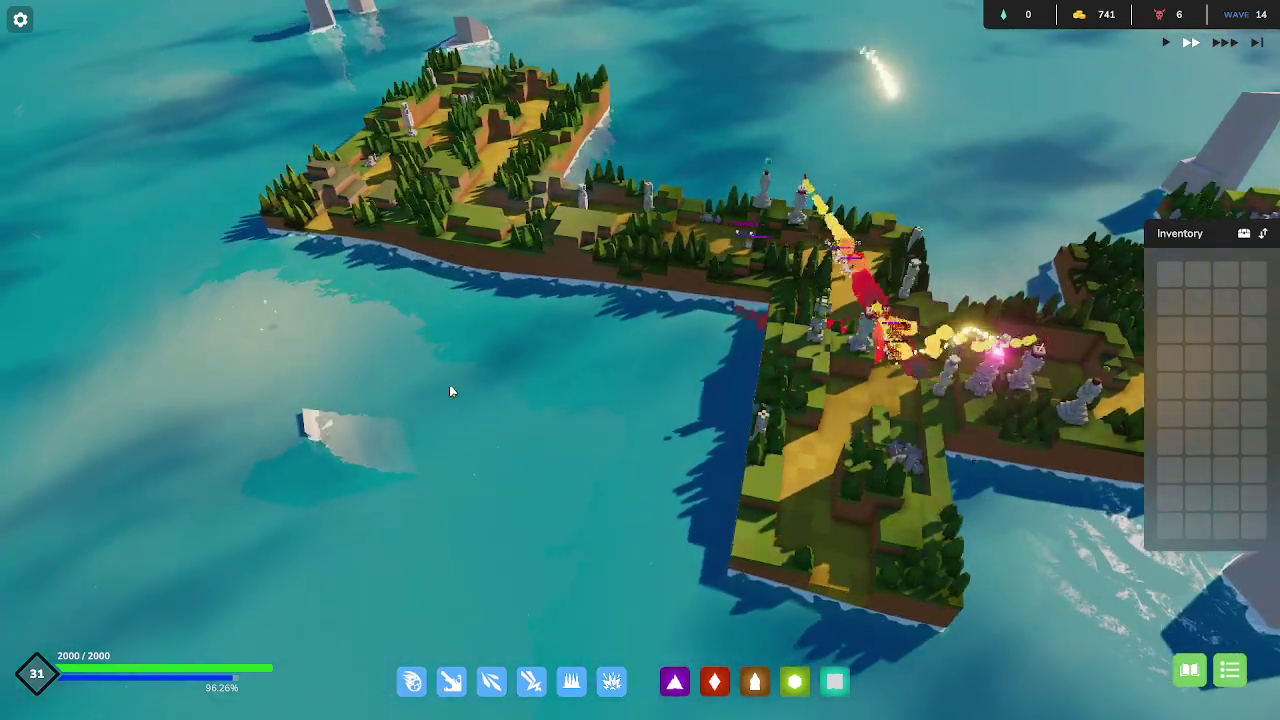
left_click_drag(390, 394, 476, 404)
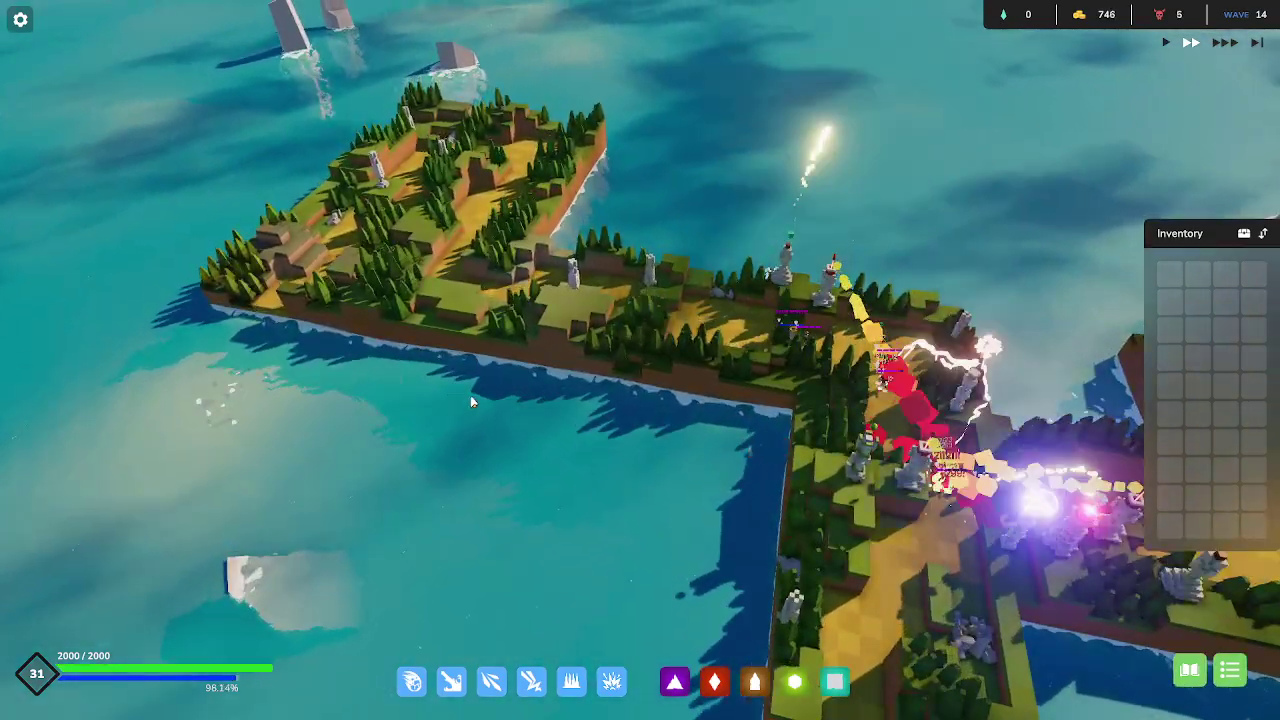
key("e")
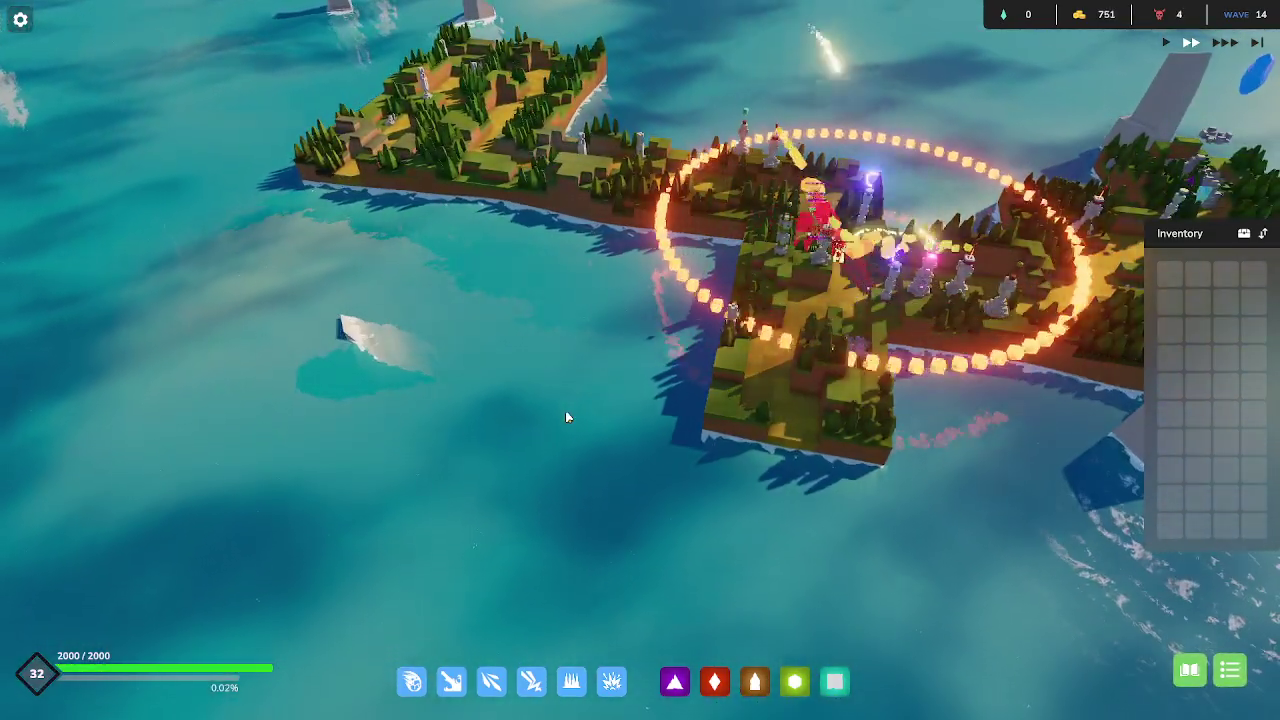
scroll(565, 417, "up", 3)
scroll(553, 418, "up", 2)
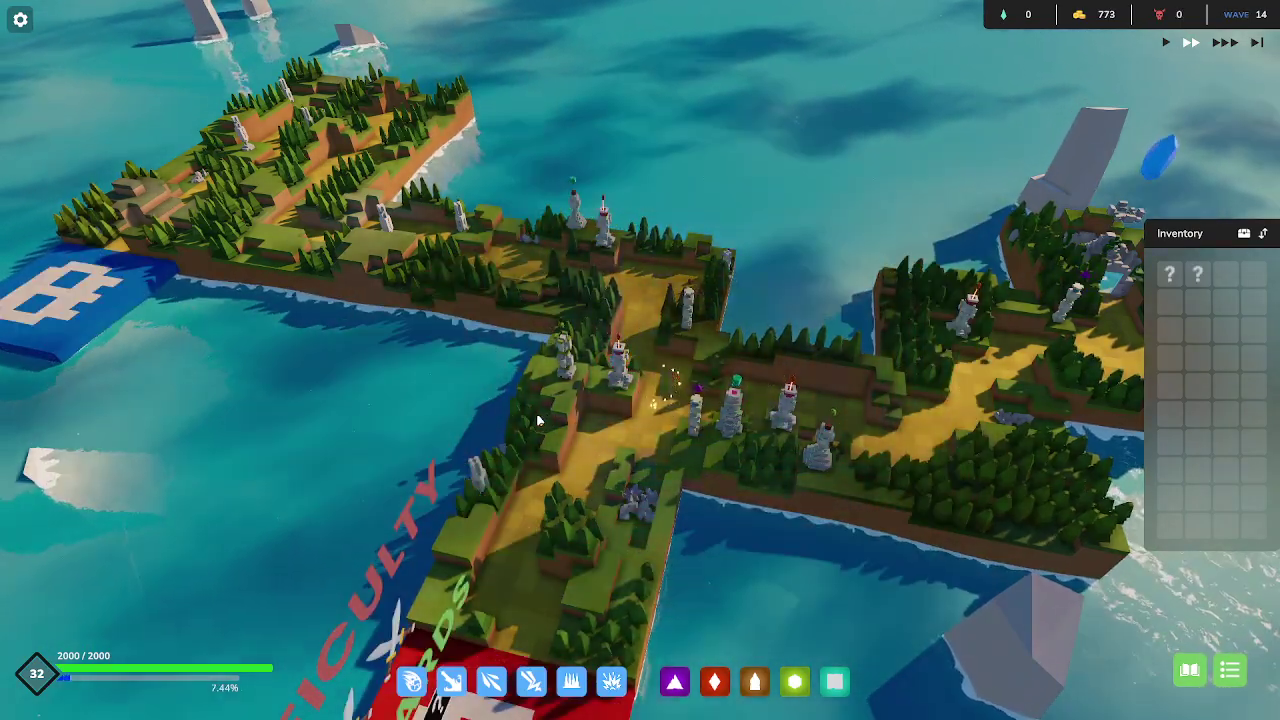
scroll(537, 420, "down", 3)
key("s")
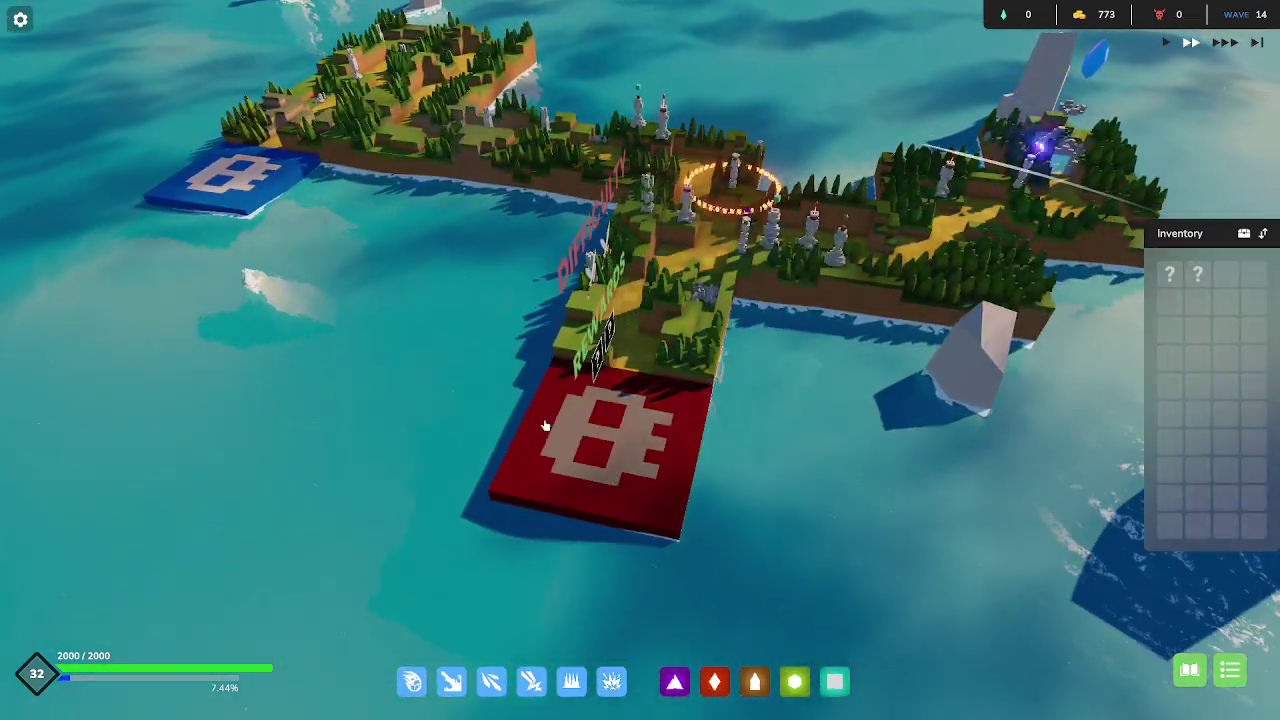
key("e")
scroll(546, 418, "up", 2)
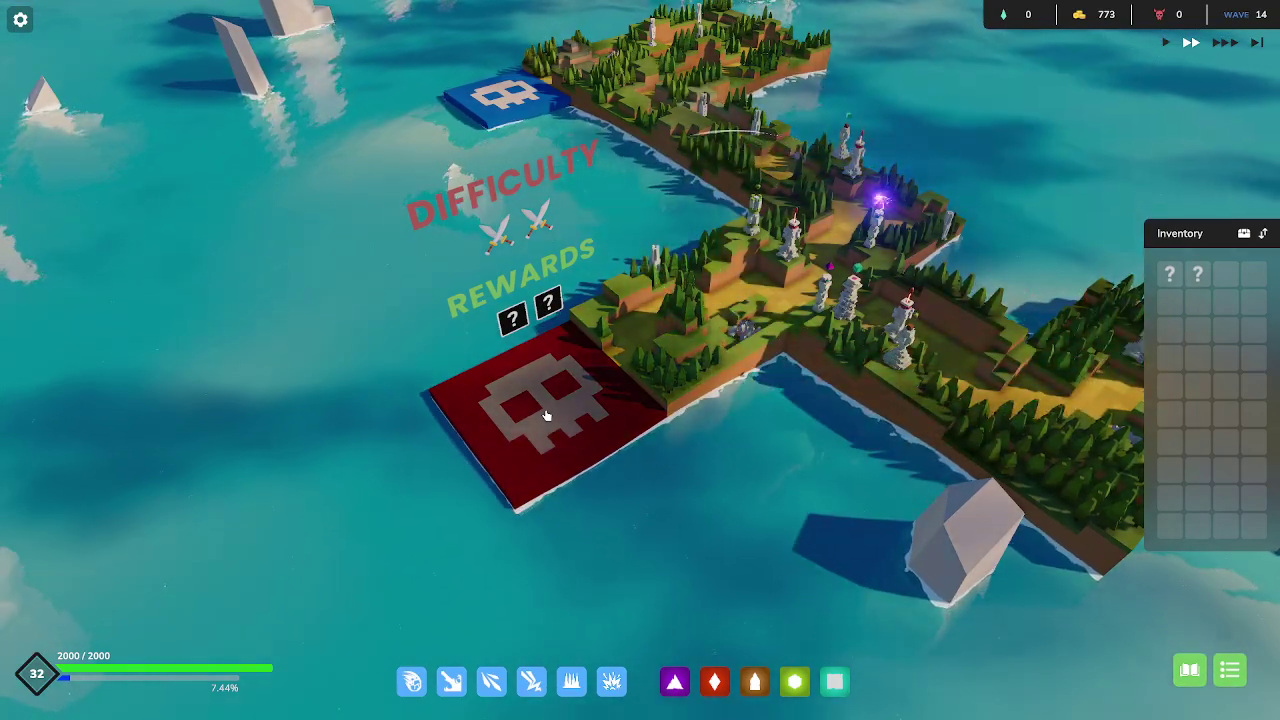
Start wave 15 and place a Firethrower tower beside the path.
left_click(546, 416)
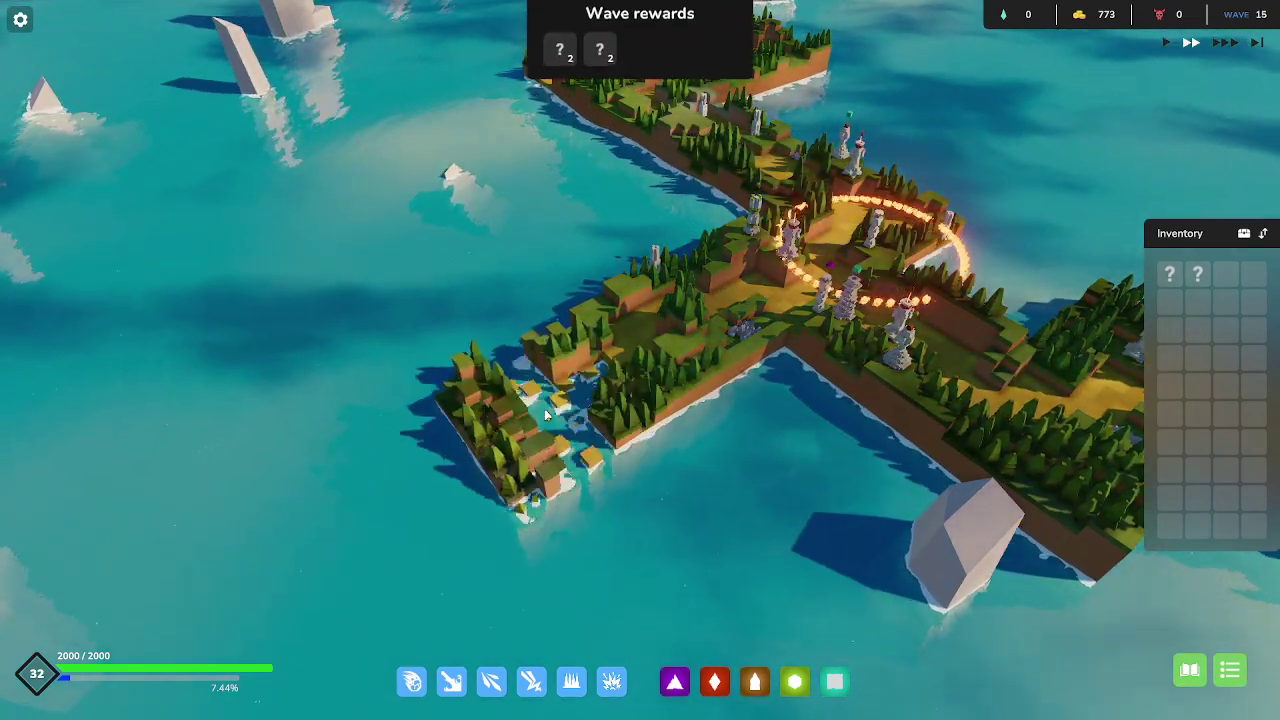
key("e")
key("e")
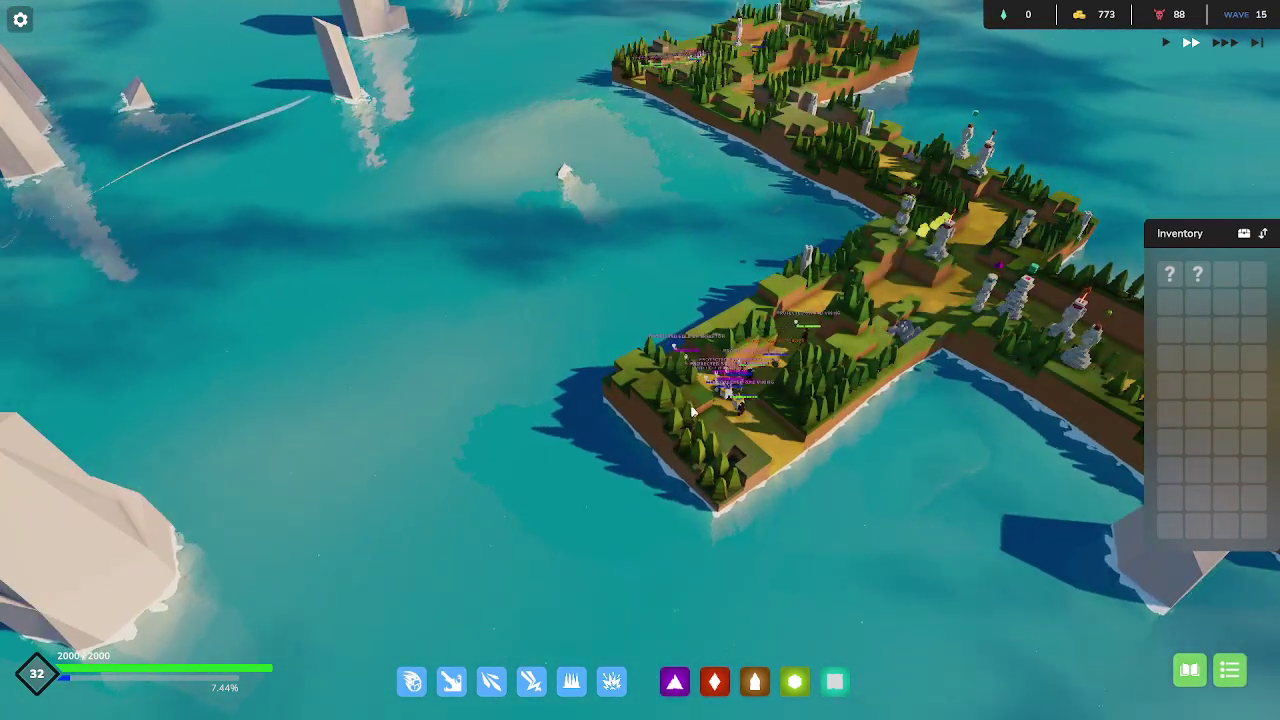
scroll(908, 450, "up", 3)
scroll(908, 450, "down", 3)
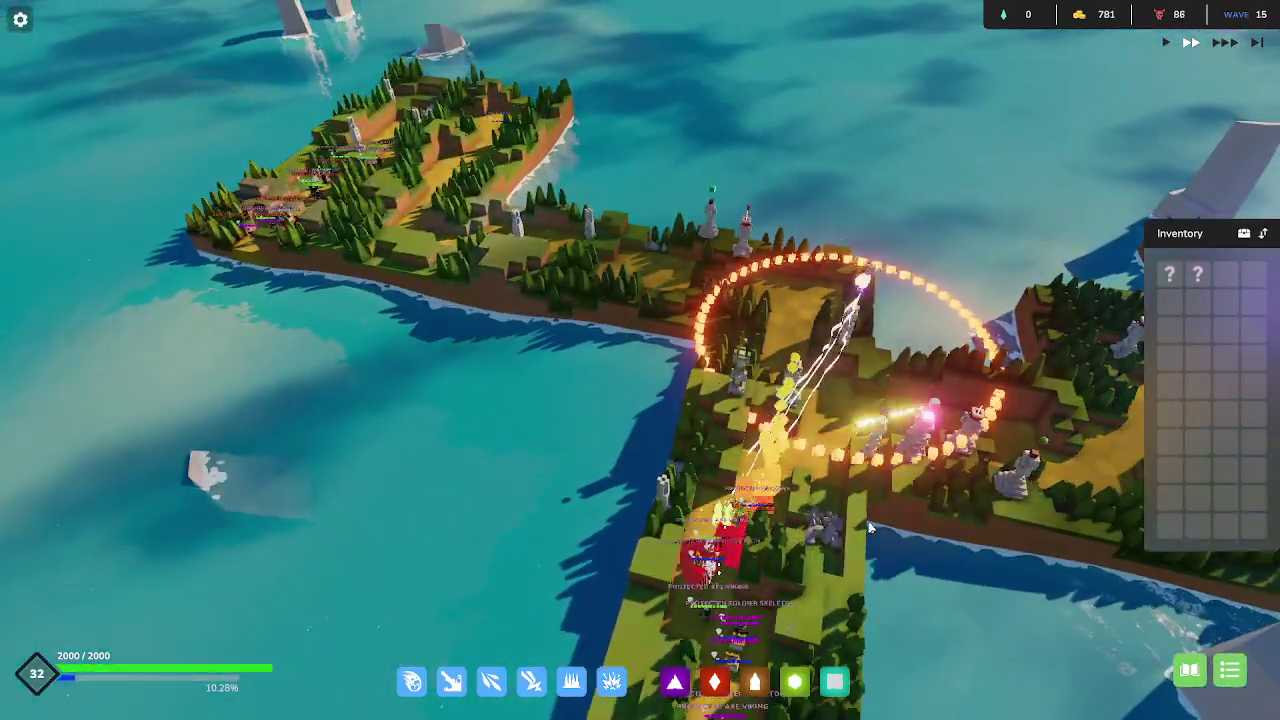
scroll(491, 681, "up", 3)
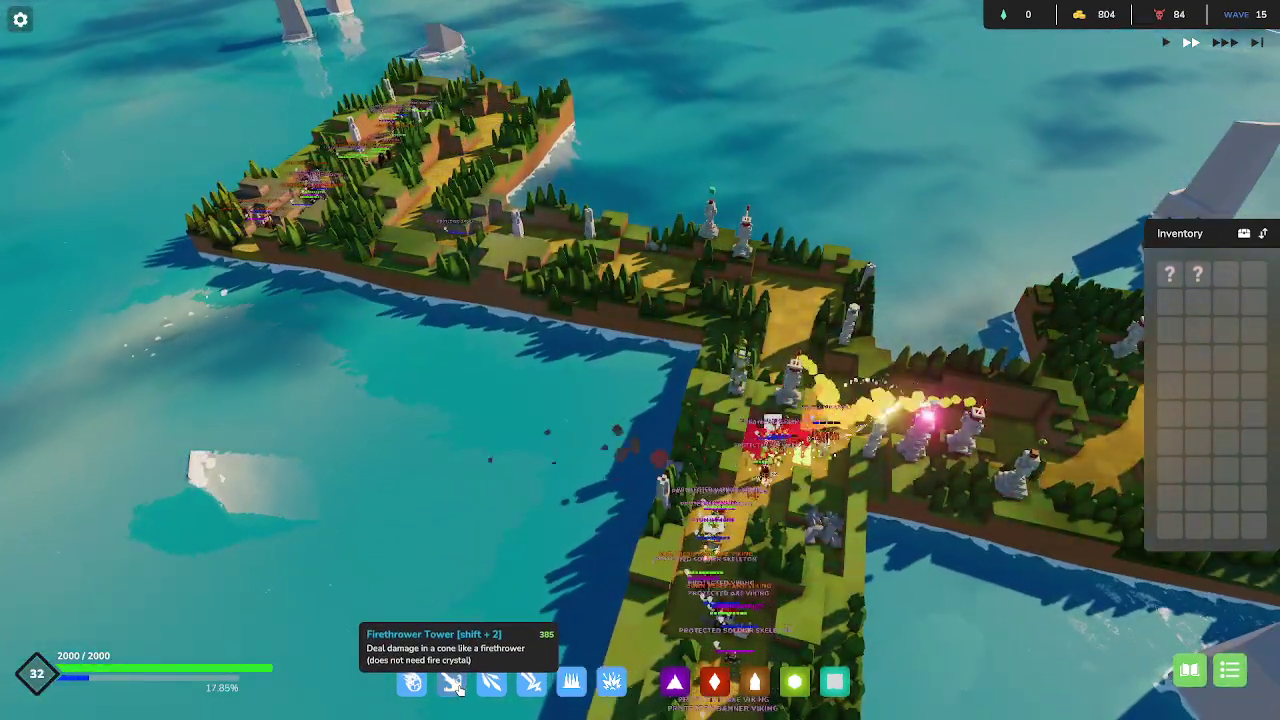
left_click(453, 683)
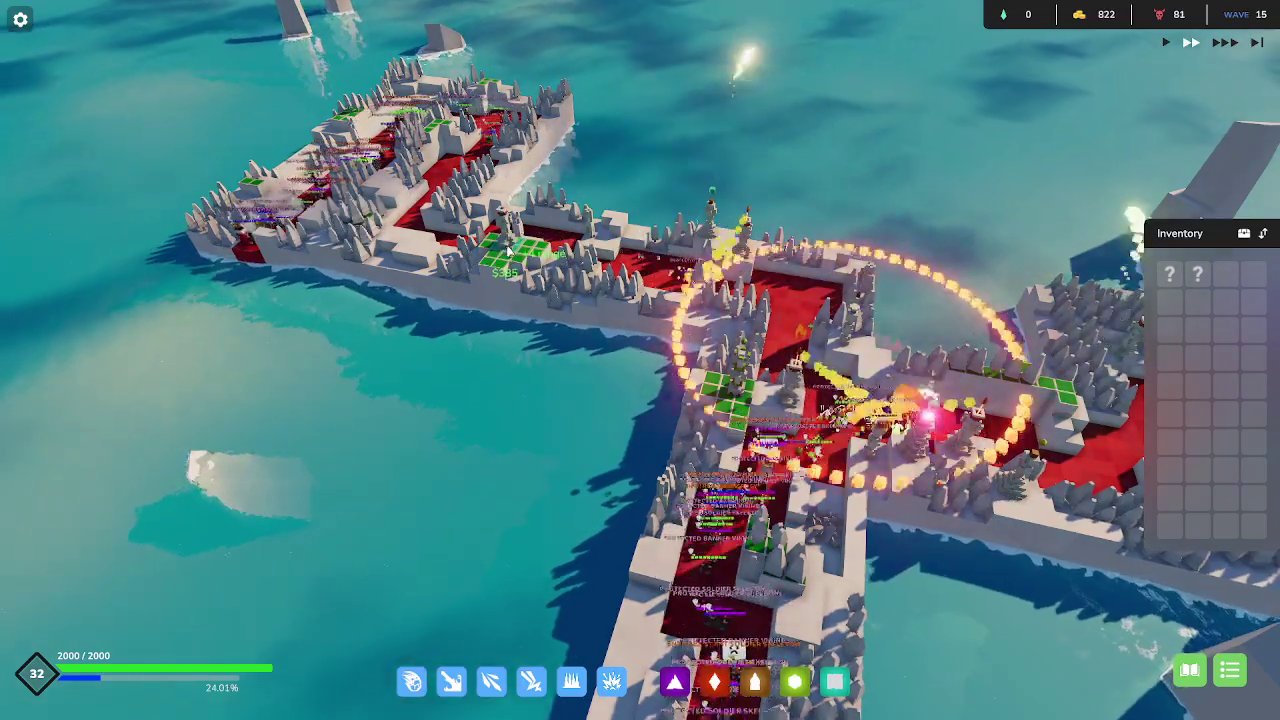
key("w")
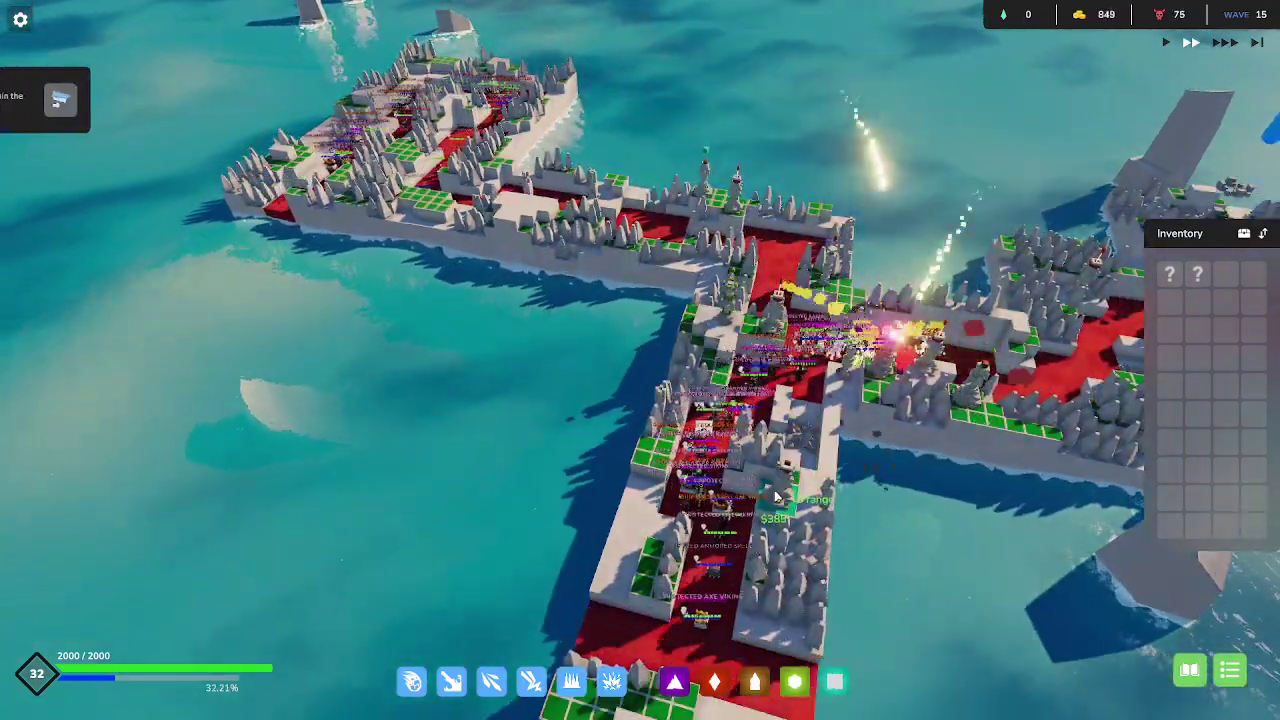
left_click(776, 497)
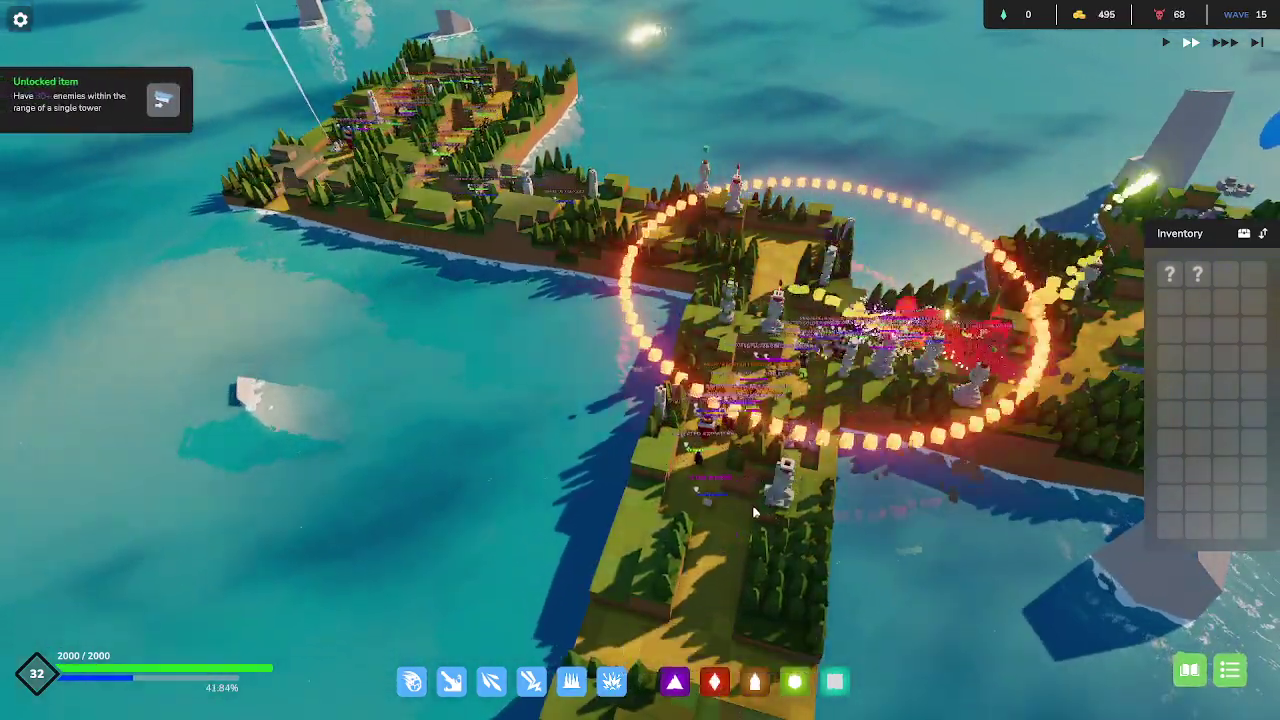
scroll(753, 500, "down", 2)
Begin placing another tower, then cancel it while wave 15 drains the base's health.
key("q")
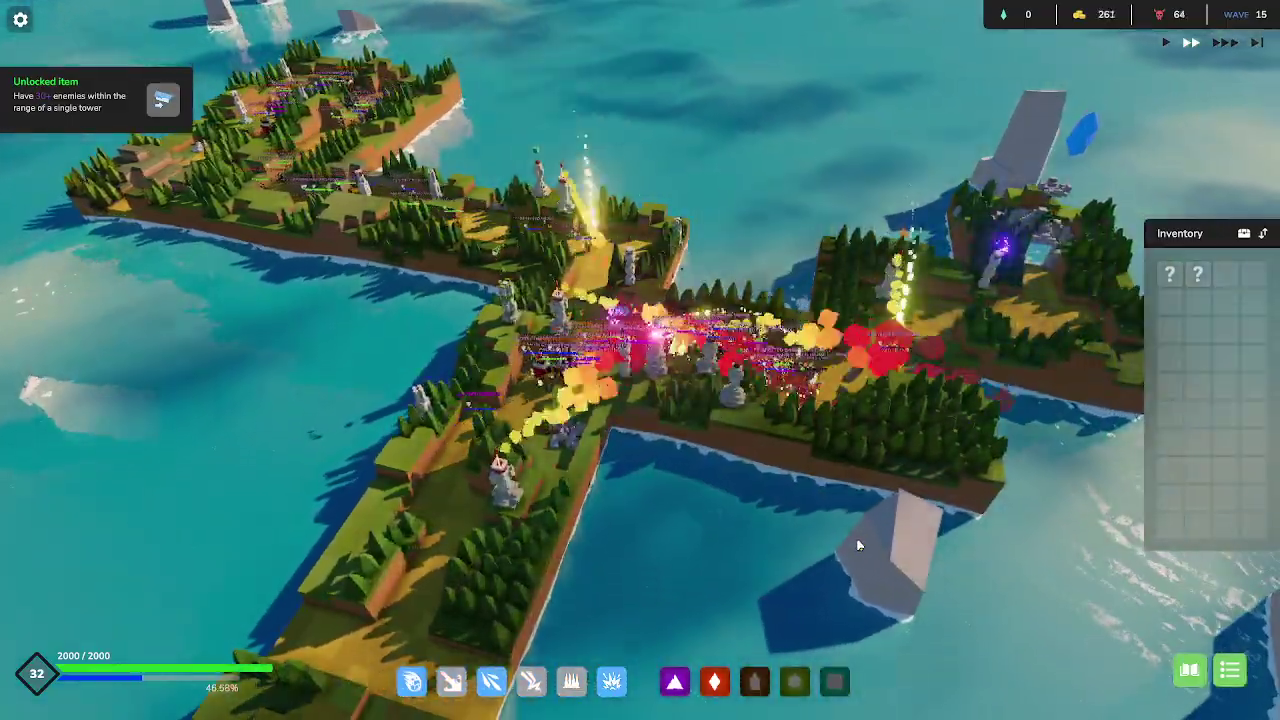
key("q")
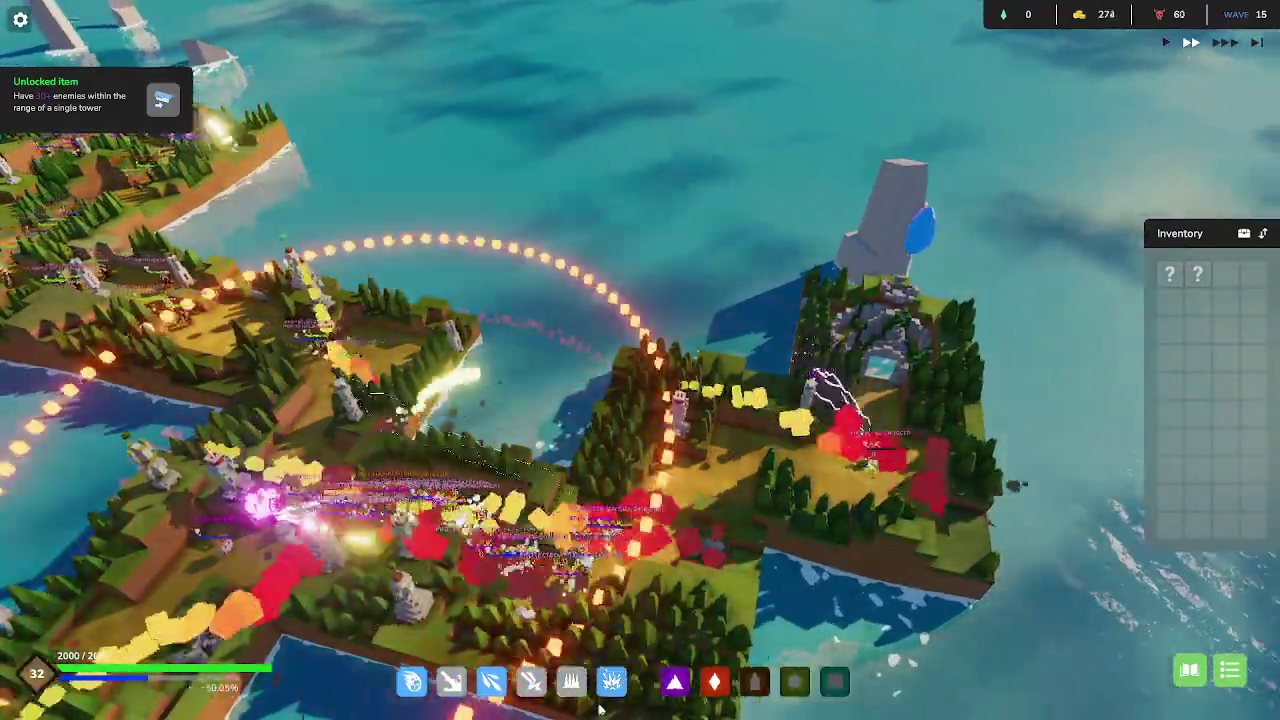
left_click(411, 681)
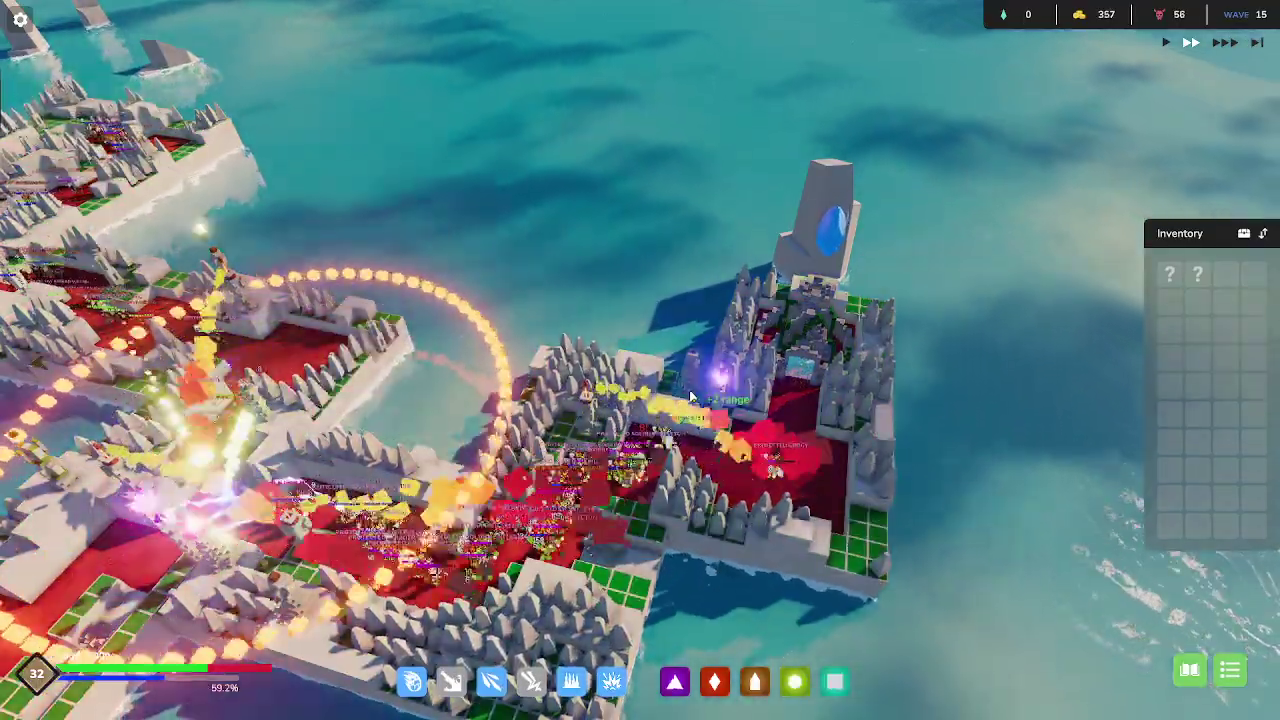
left_click(829, 507)
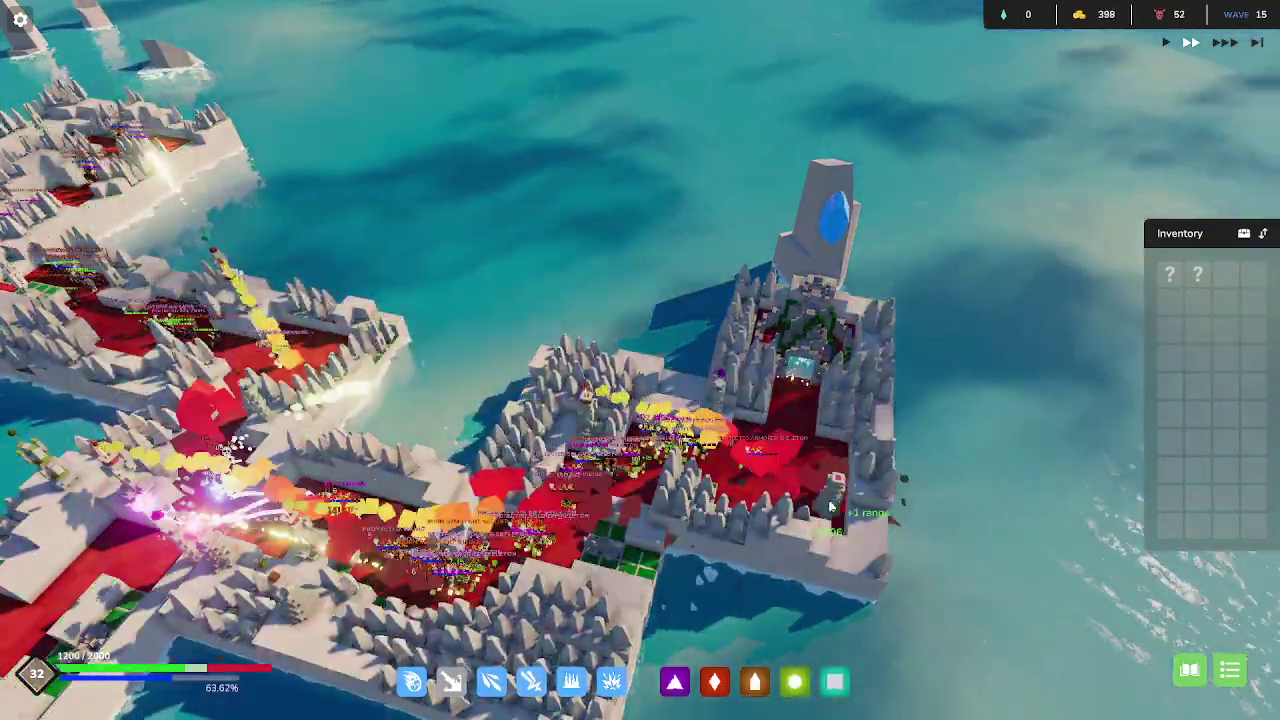
key("1")
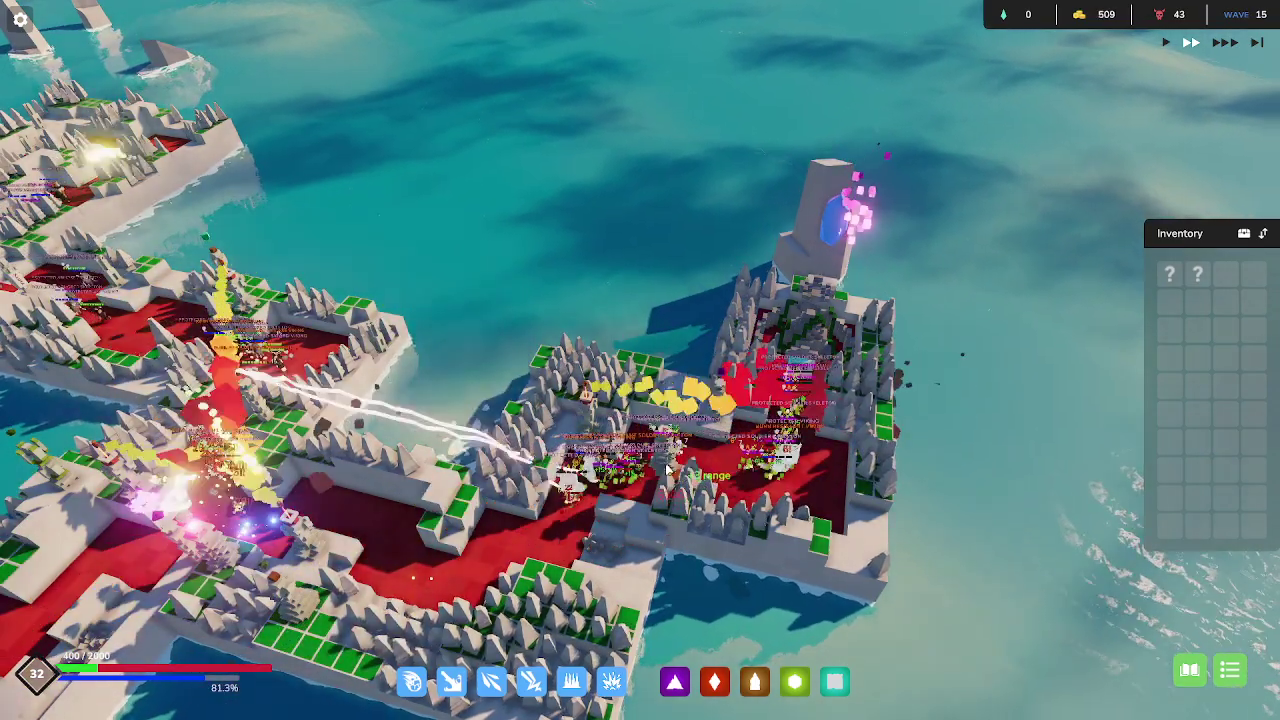
left_click(617, 440)
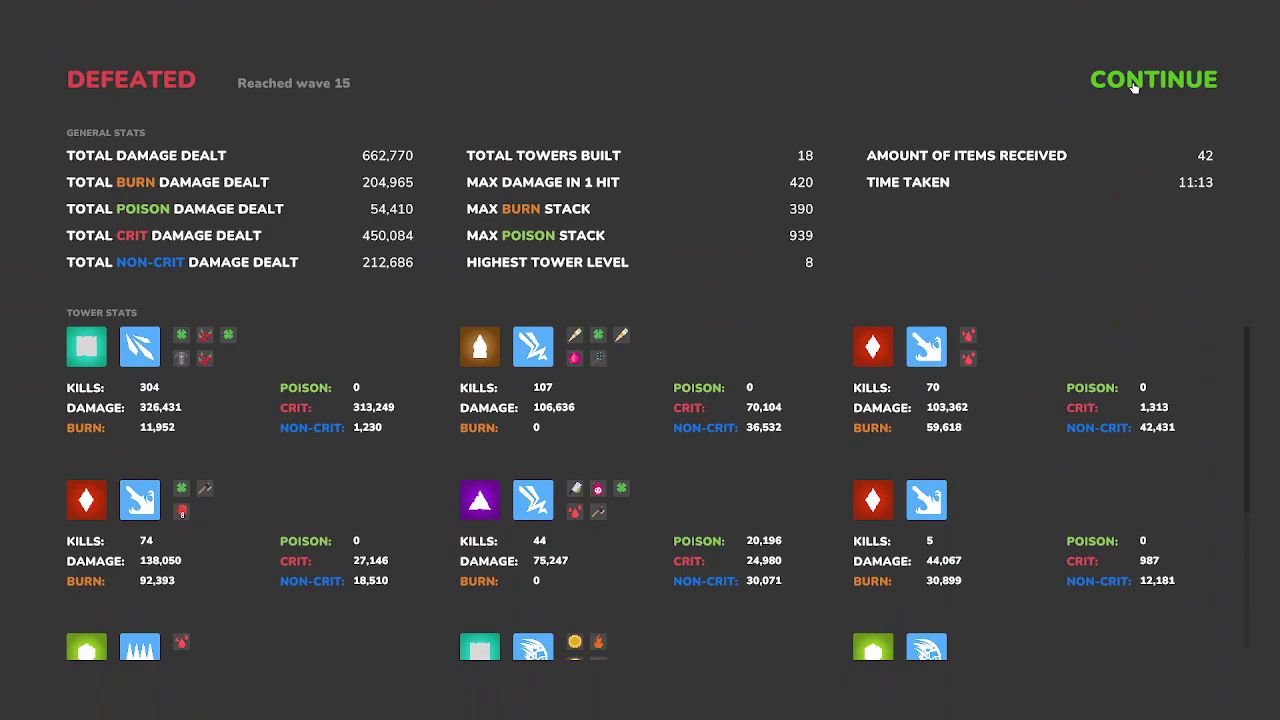
Continue past the wave 15 defeat statistics and back out to the main menu.
left_click(1134, 88)
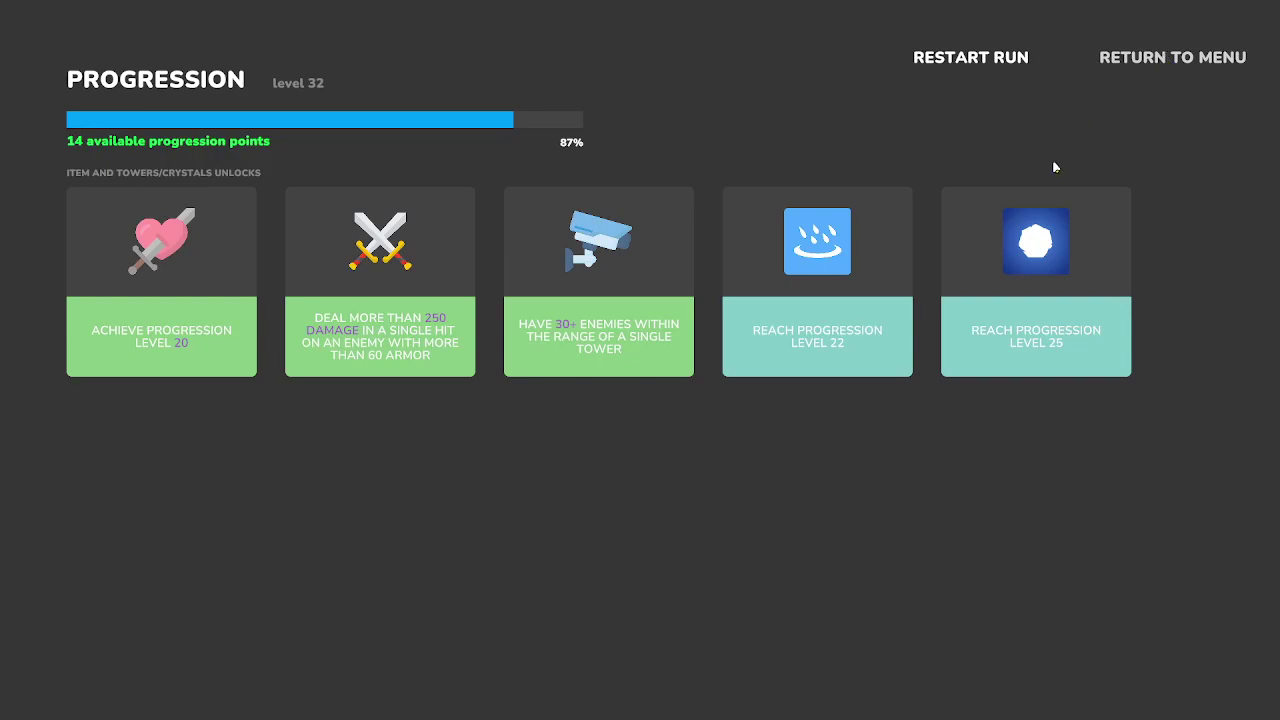
key("Escape")
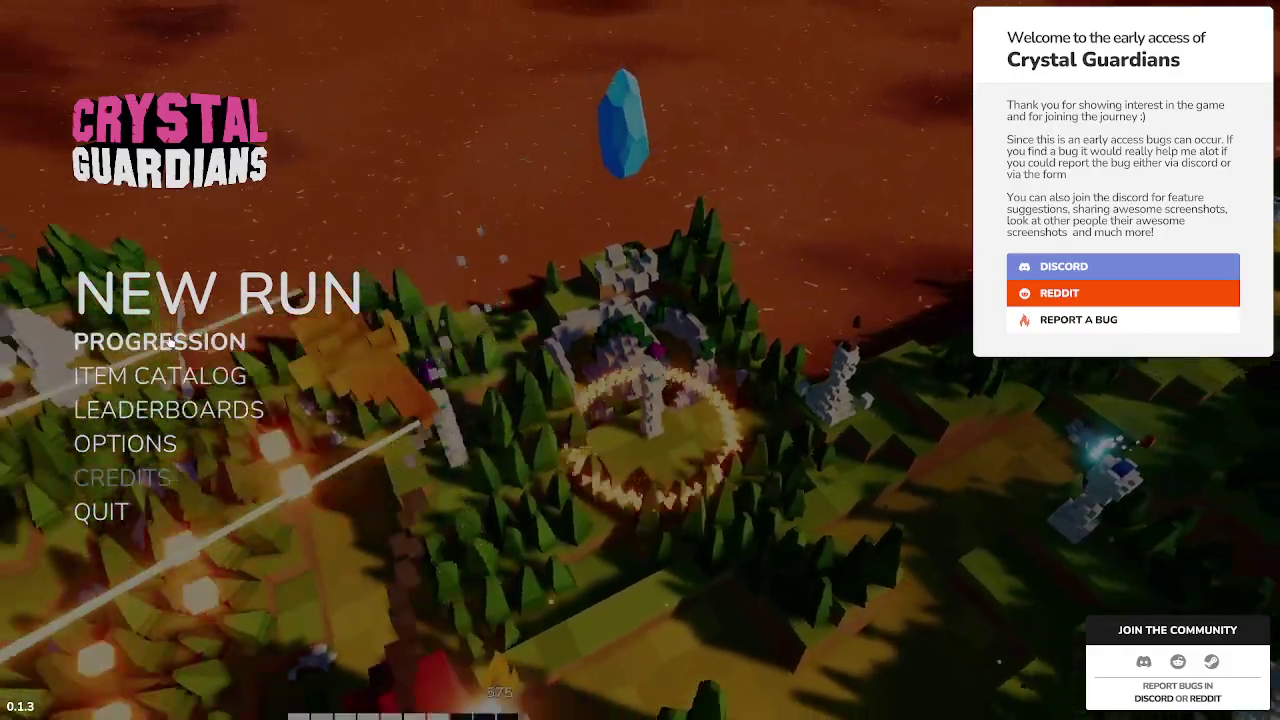
Open the progression skill tree and pan over the fire, electricity and arcane branches.
left_click(169, 341)
scroll(606, 289, "down", 1)
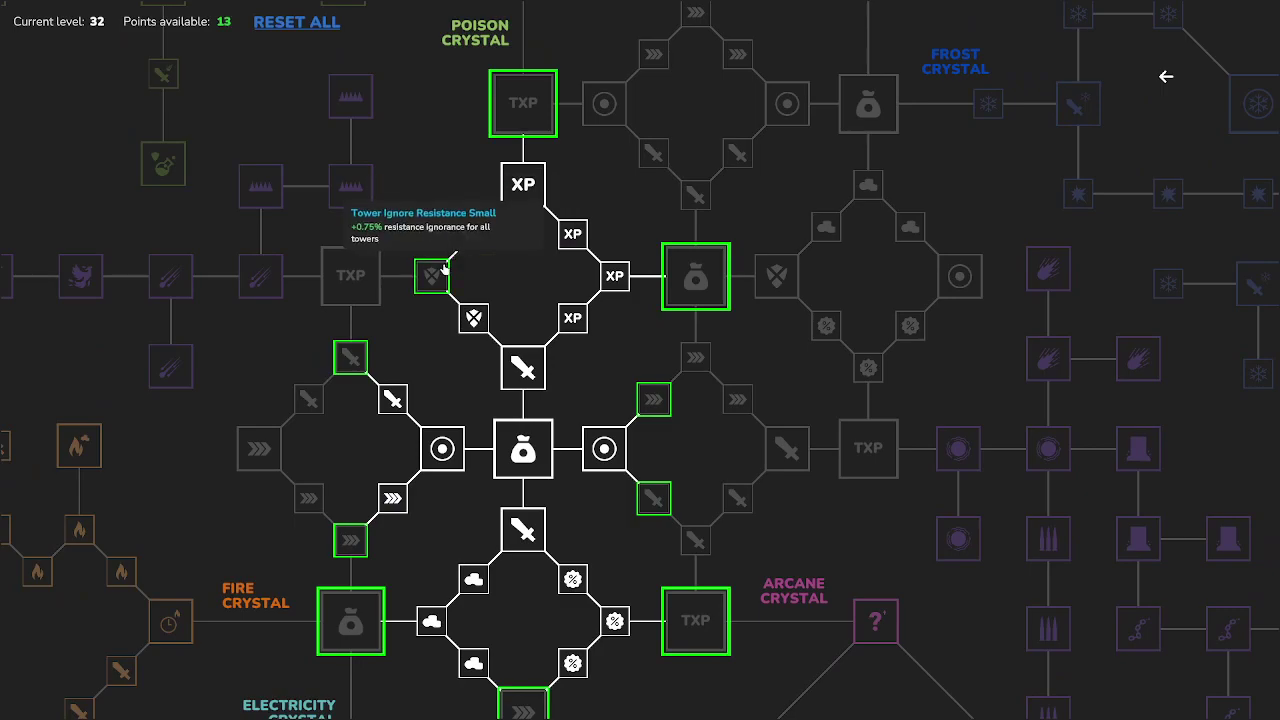
scroll(430, 438, "down", 1)
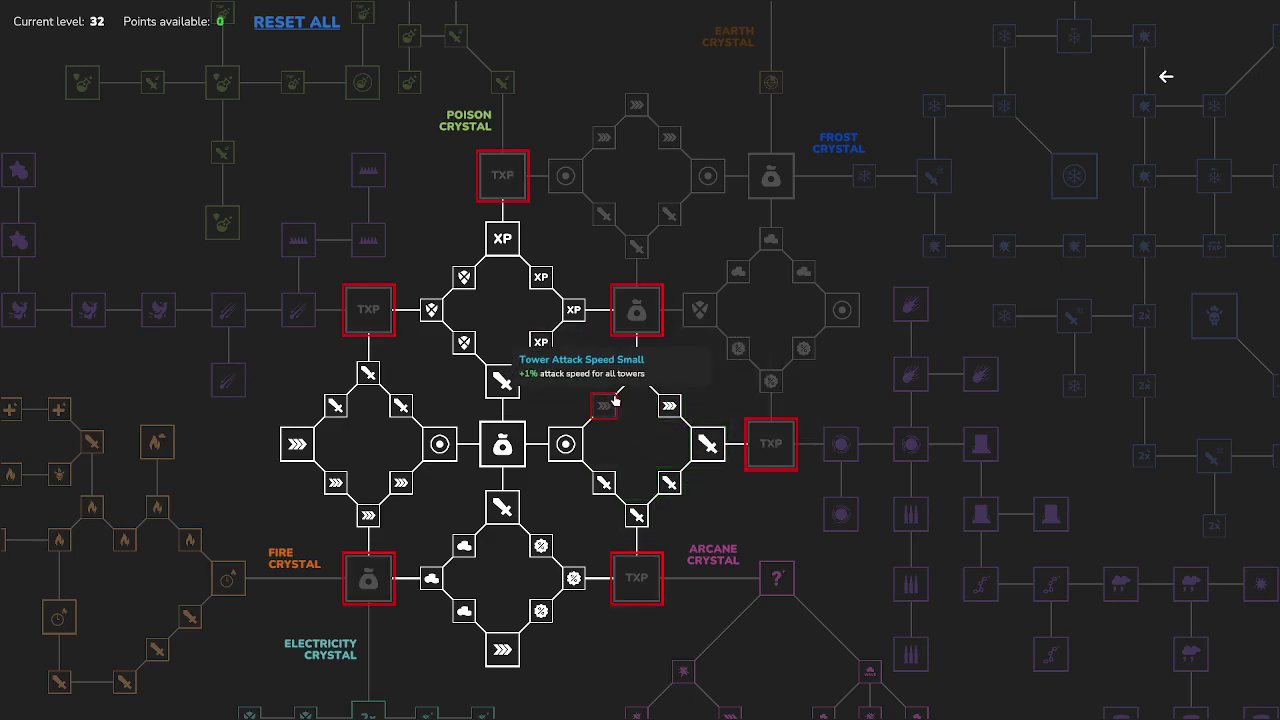
mouse_move(489, 249)
left_mouse_down()
mouse_move(720, 391)
mouse_move(815, 241)
left_mouse_up()
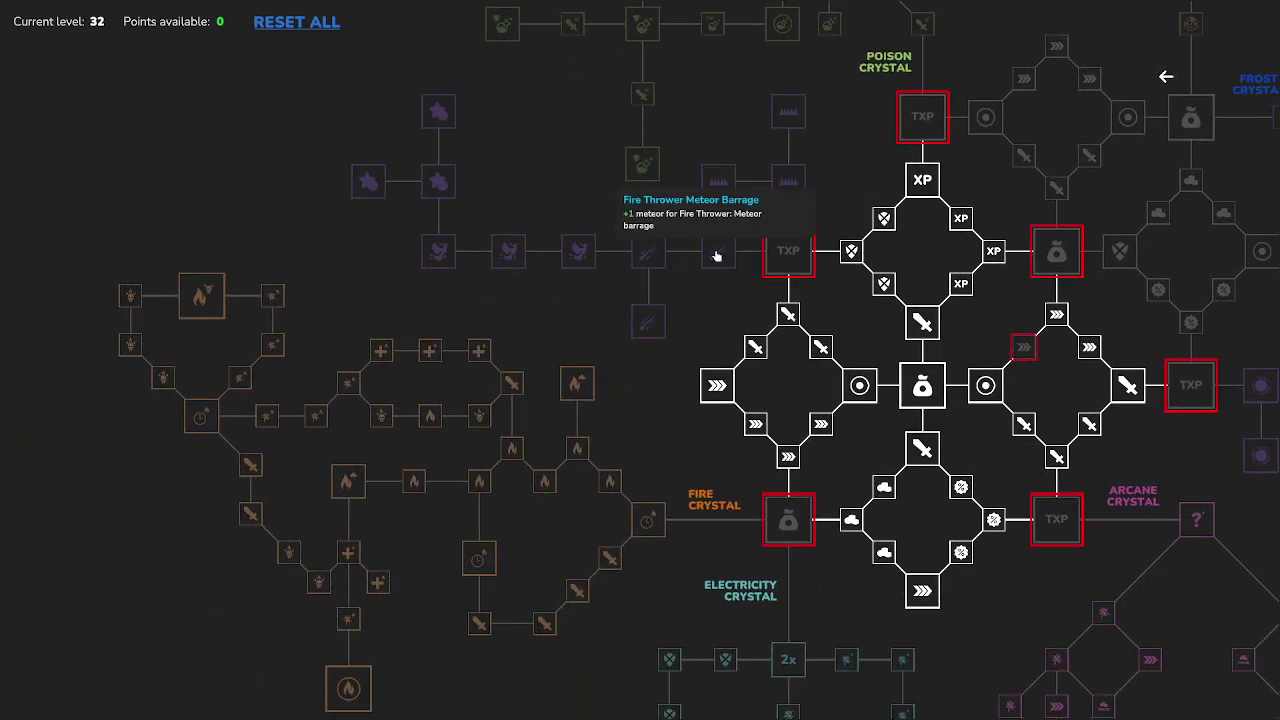
left_click_drag(770, 380, 736, 186)
mouse_move(734, 386)
left_mouse_down()
mouse_move(564, 208)
mouse_move(414, 243)
left_mouse_up()
mouse_move(711, 243)
left_mouse_down()
mouse_move(571, 429)
mouse_move(433, 555)
left_mouse_up()
Pan across the poison and earth branches, then back to the central nodes.
left_click_drag(495, 348, 560, 554)
mouse_move(585, 370)
left_mouse_down()
mouse_move(700, 517)
mouse_move(749, 606)
left_mouse_up()
left_click_drag(622, 289, 714, 380)
left_click_drag(582, 290, 653, 351)
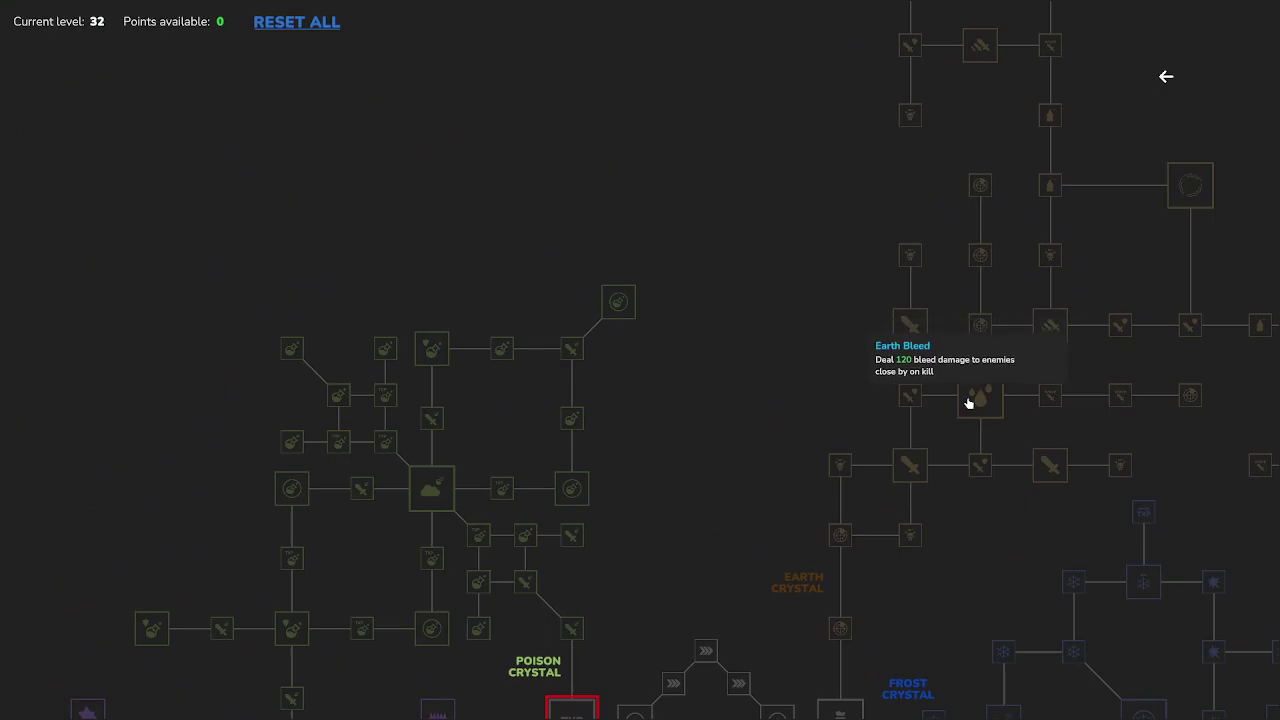
left_click_drag(945, 414, 974, 266)
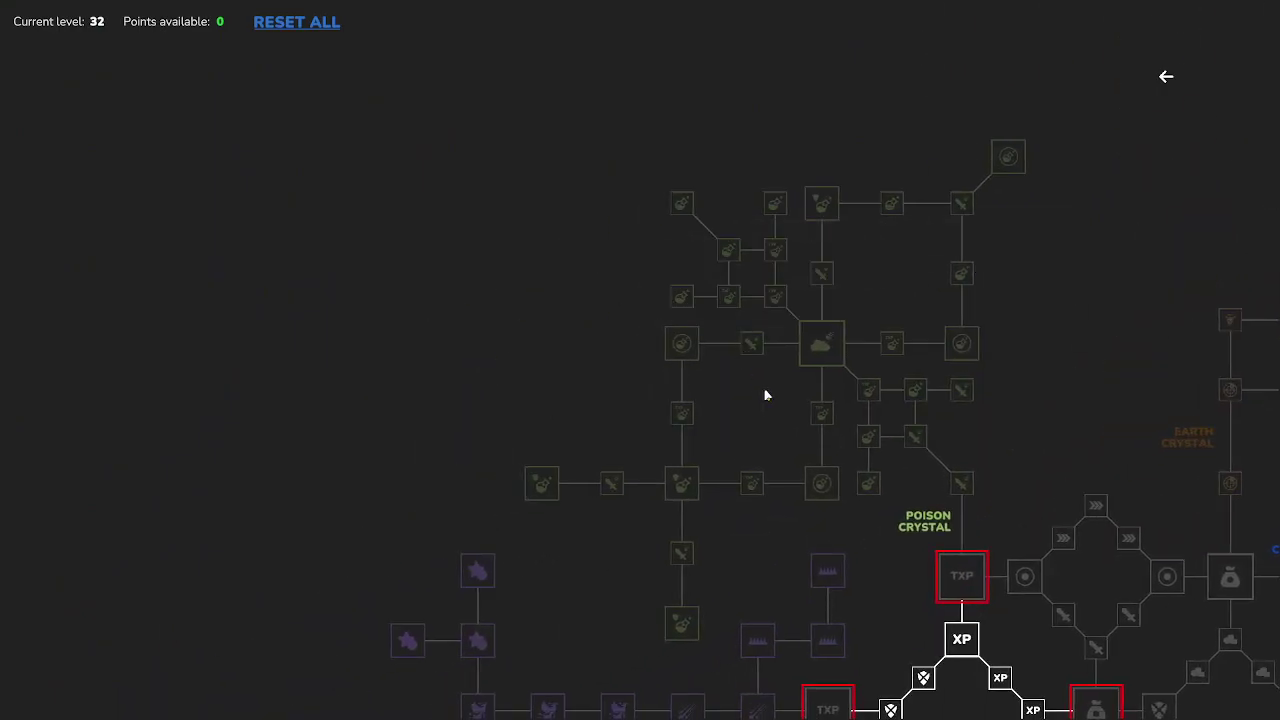
left_click_drag(763, 386, 720, 116)
left_click_drag(686, 555, 585, 267)
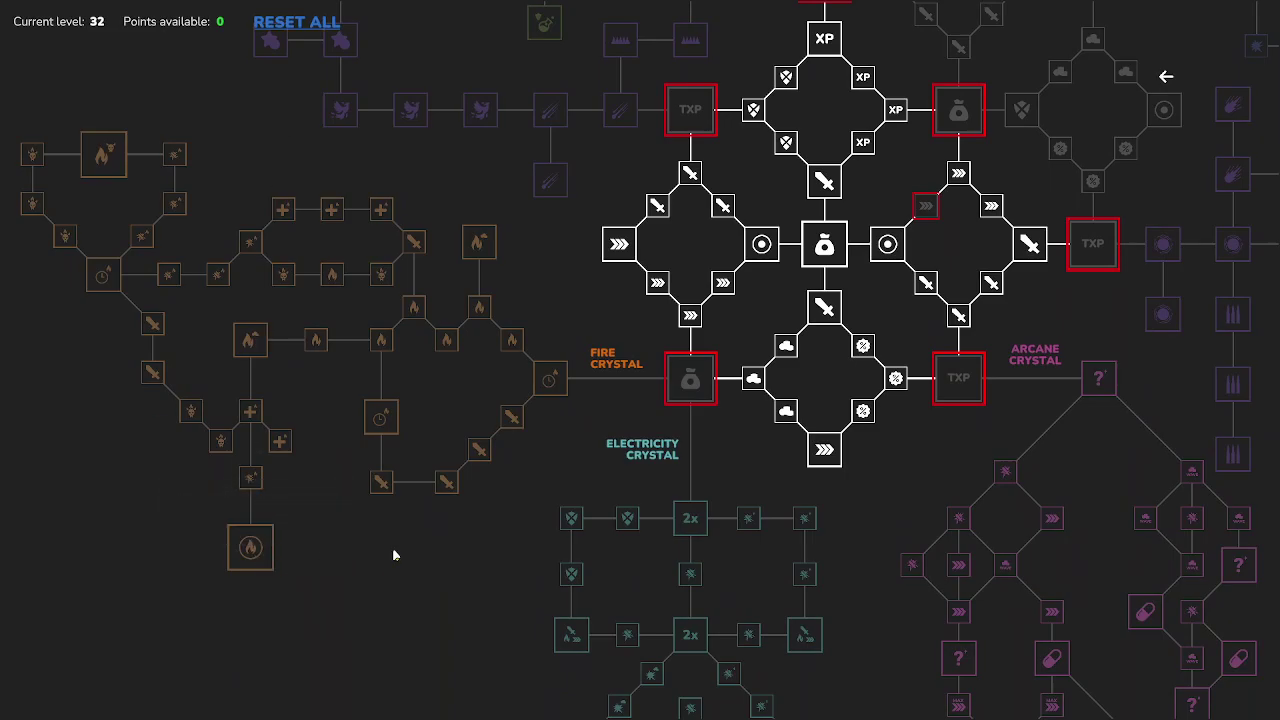
Leave the skill tree and choose NEW RUN from the main menu.
key("Escape")
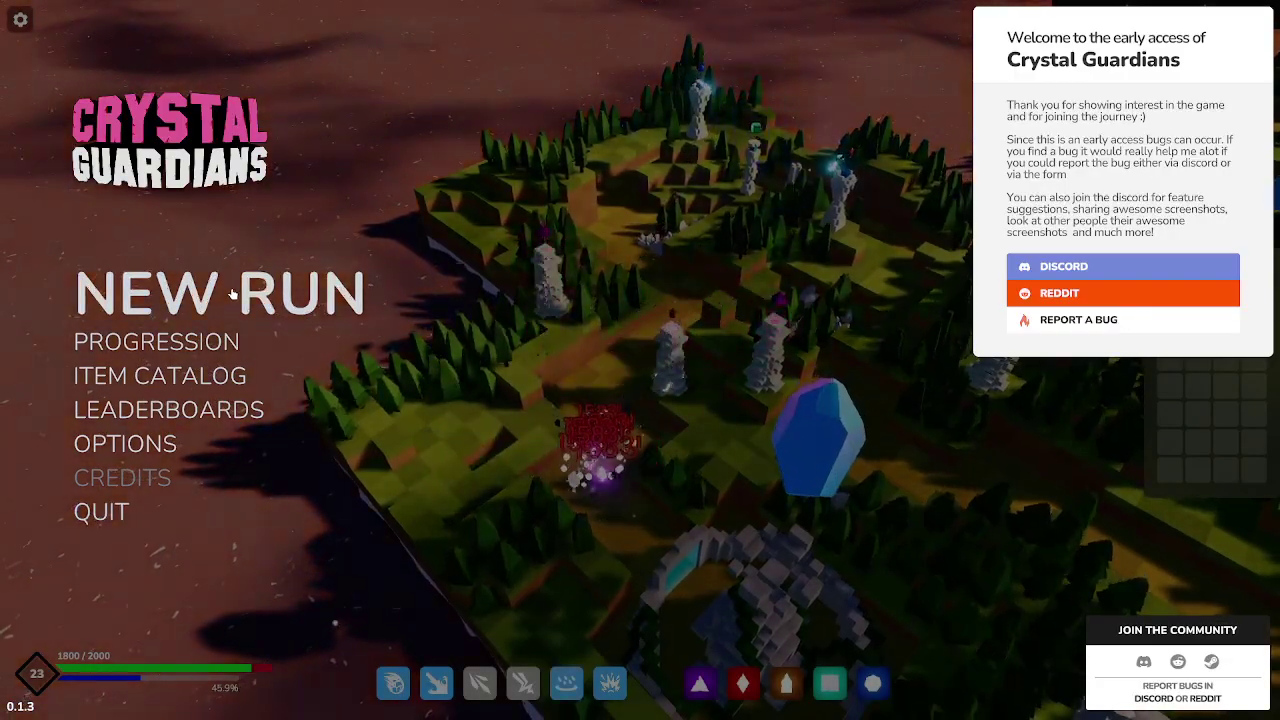
left_click(231, 293)
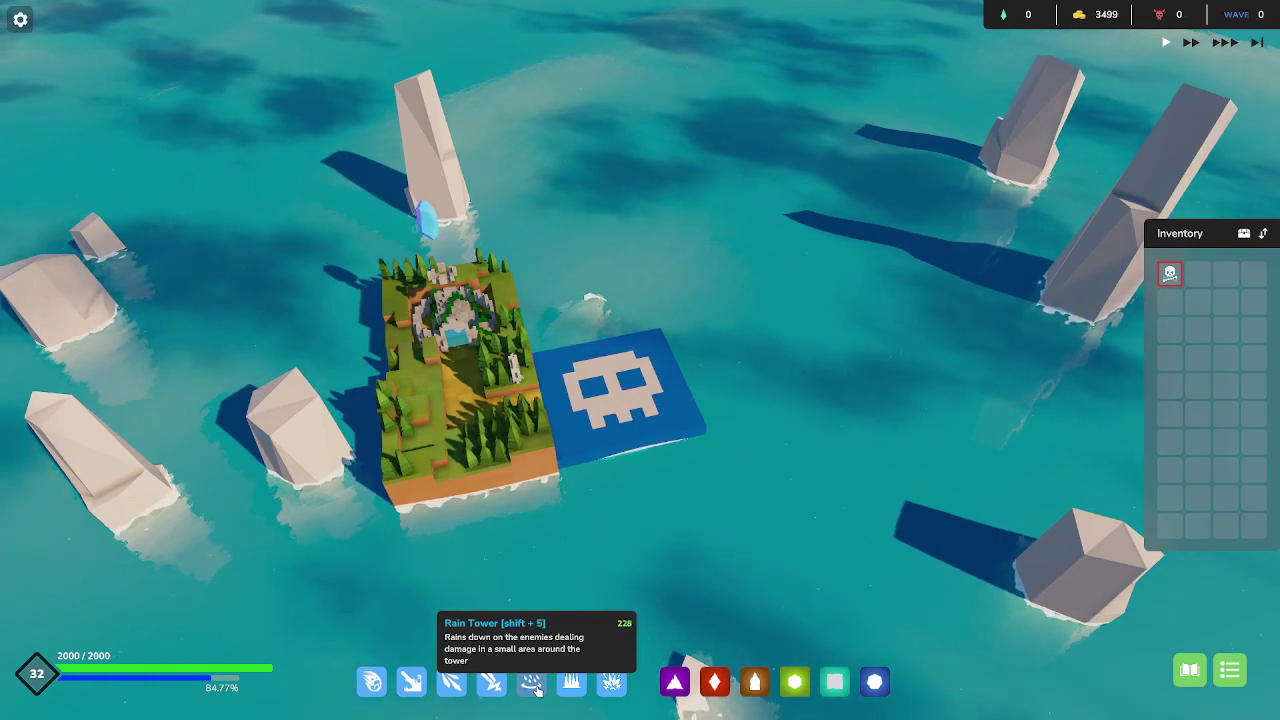
Place a Rain tower, slot the Head hunter item into it, and start wave 1.
left_click(535, 686)
left_click_drag(545, 430, 755, 445)
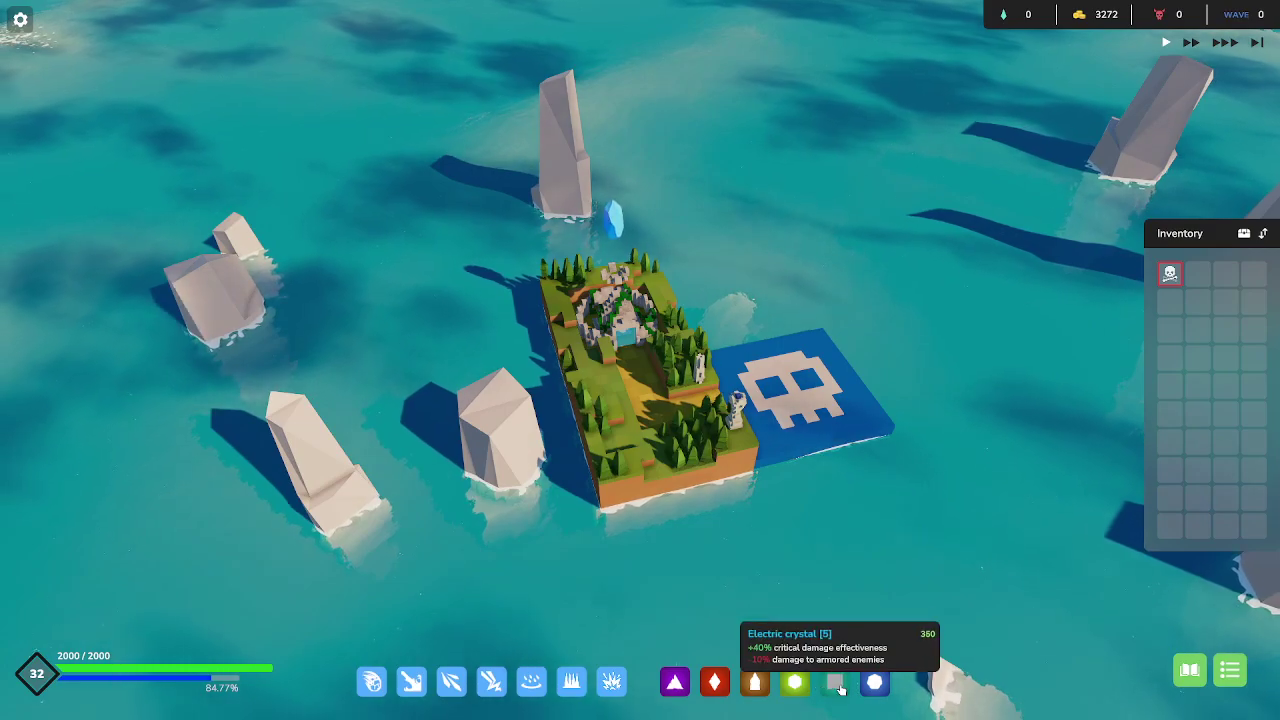
left_click(738, 425)
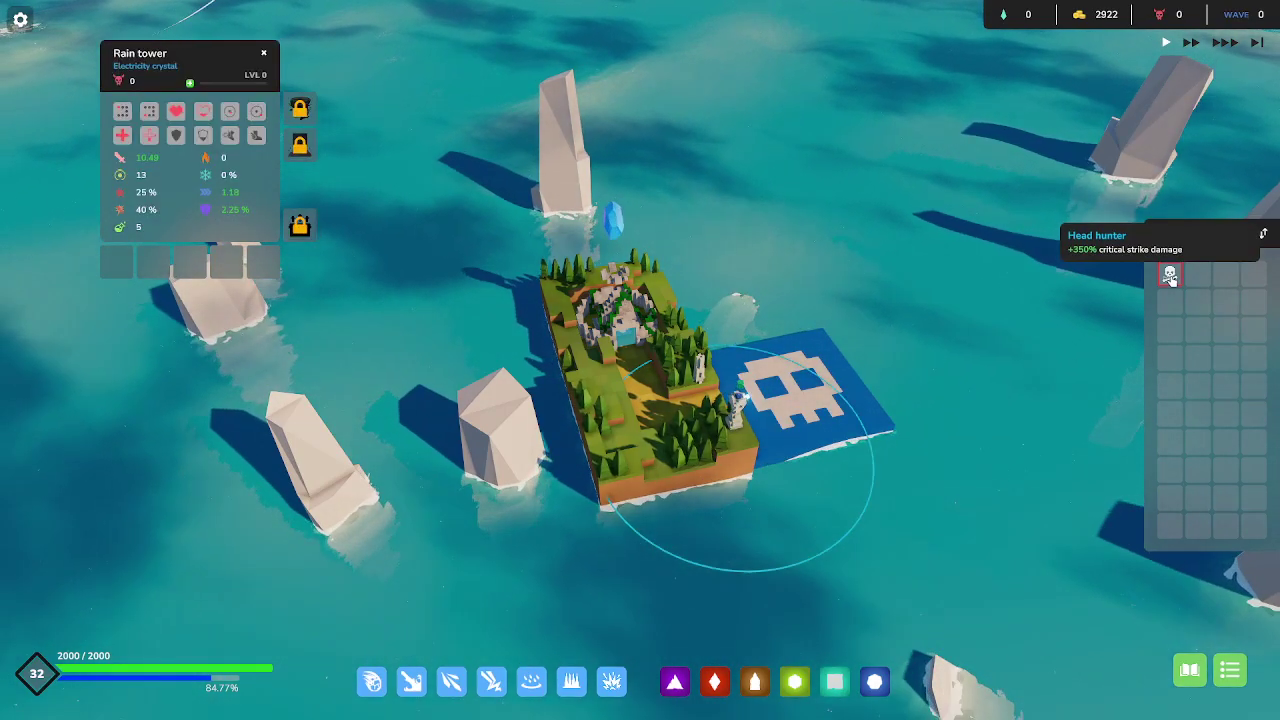
left_click_drag(1170, 275, 116, 261)
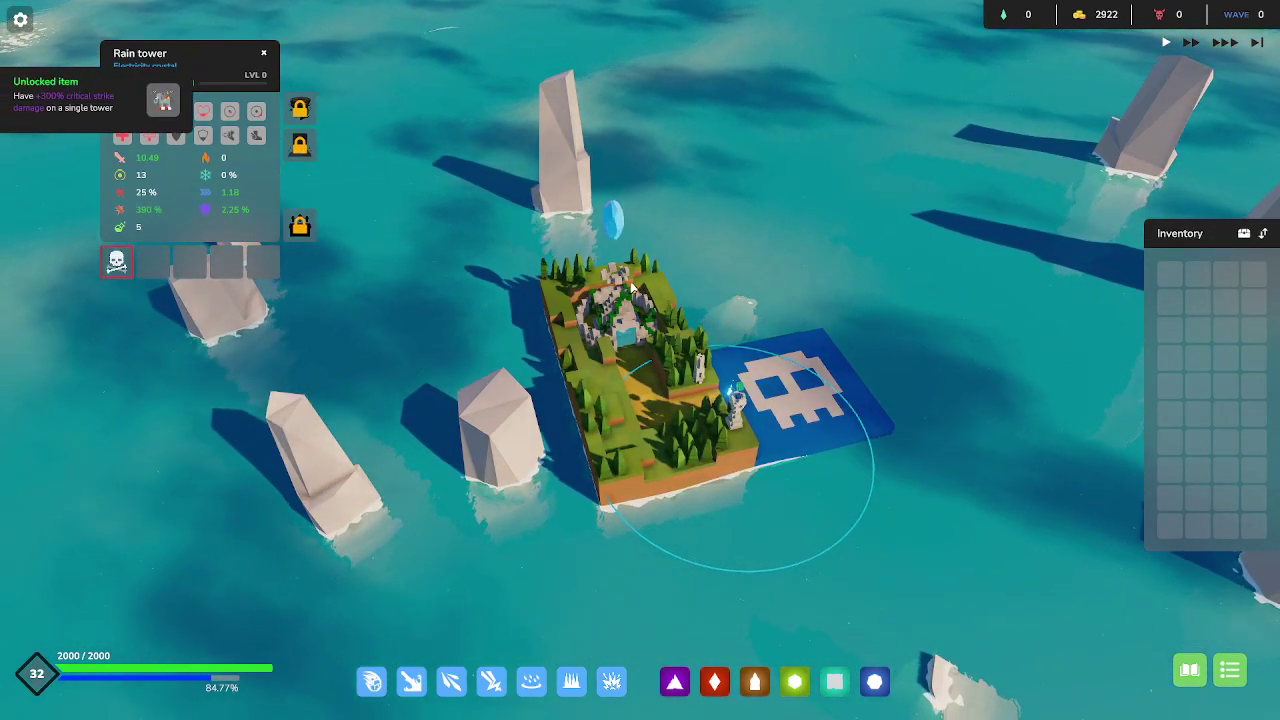
left_click(830, 390)
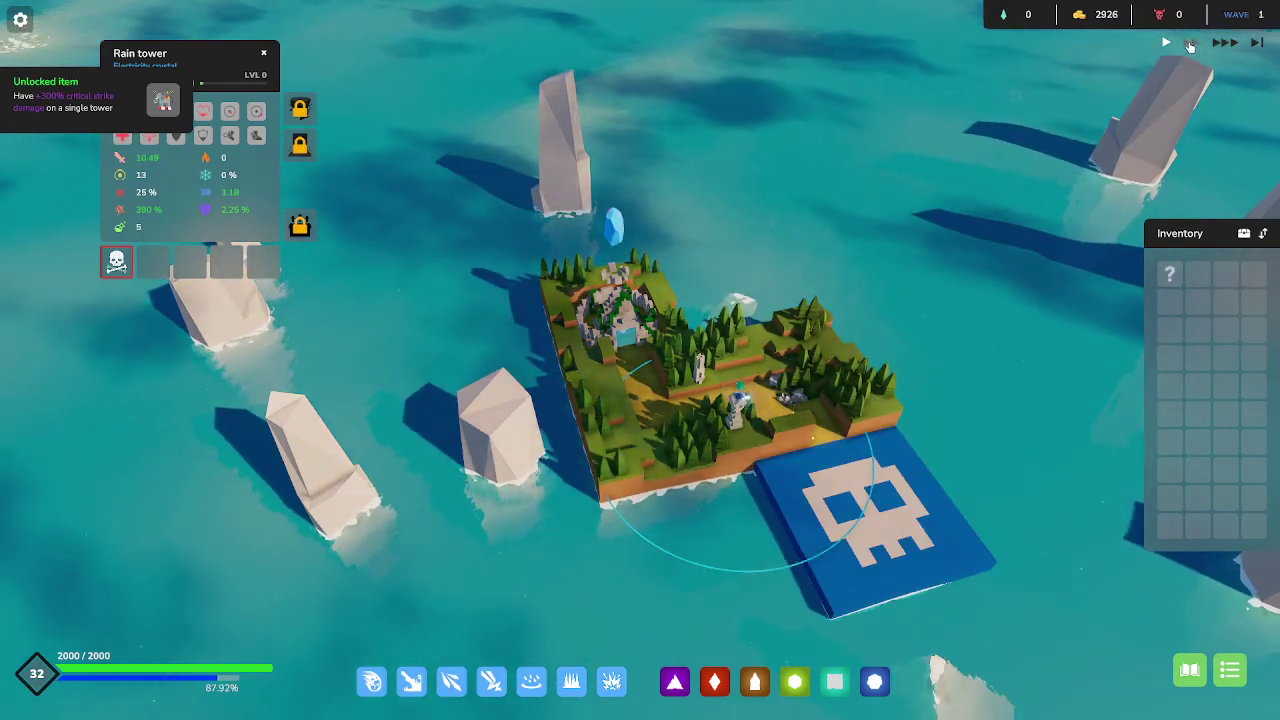
Start the next wave and give the Rain tower the range-boosting pen item.
left_click(845, 537)
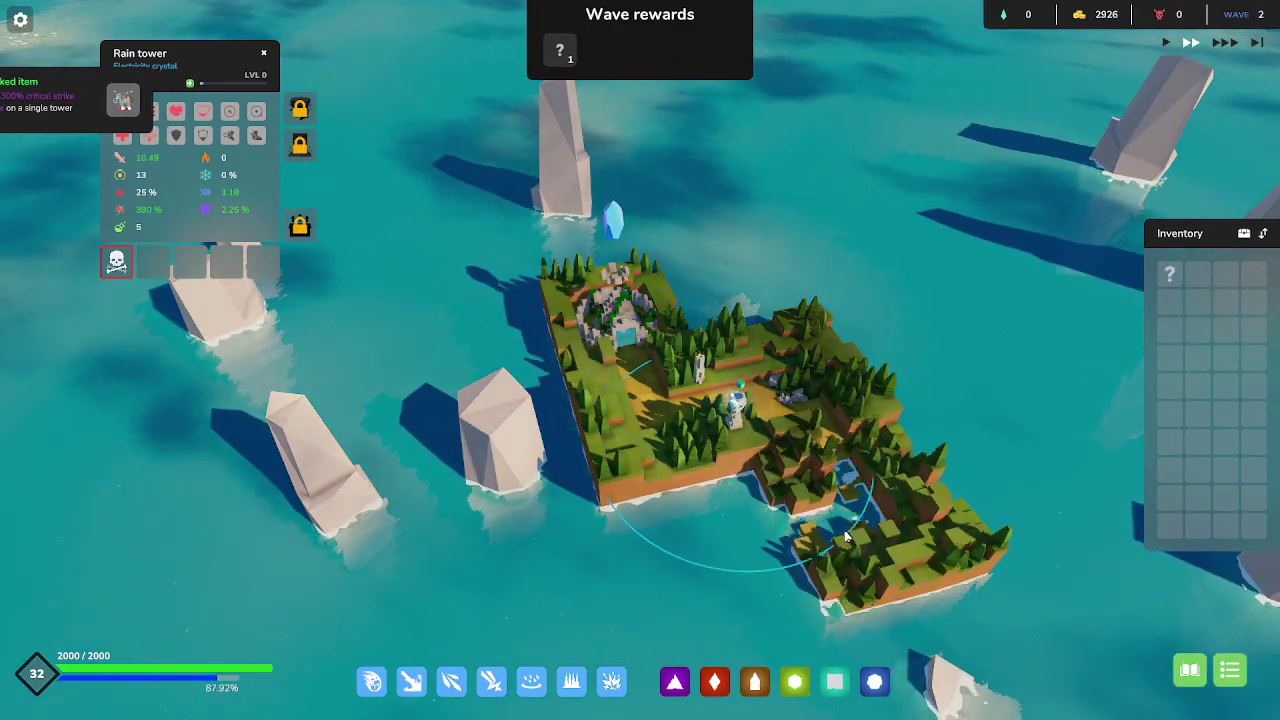
left_click_drag(845, 537, 677, 590)
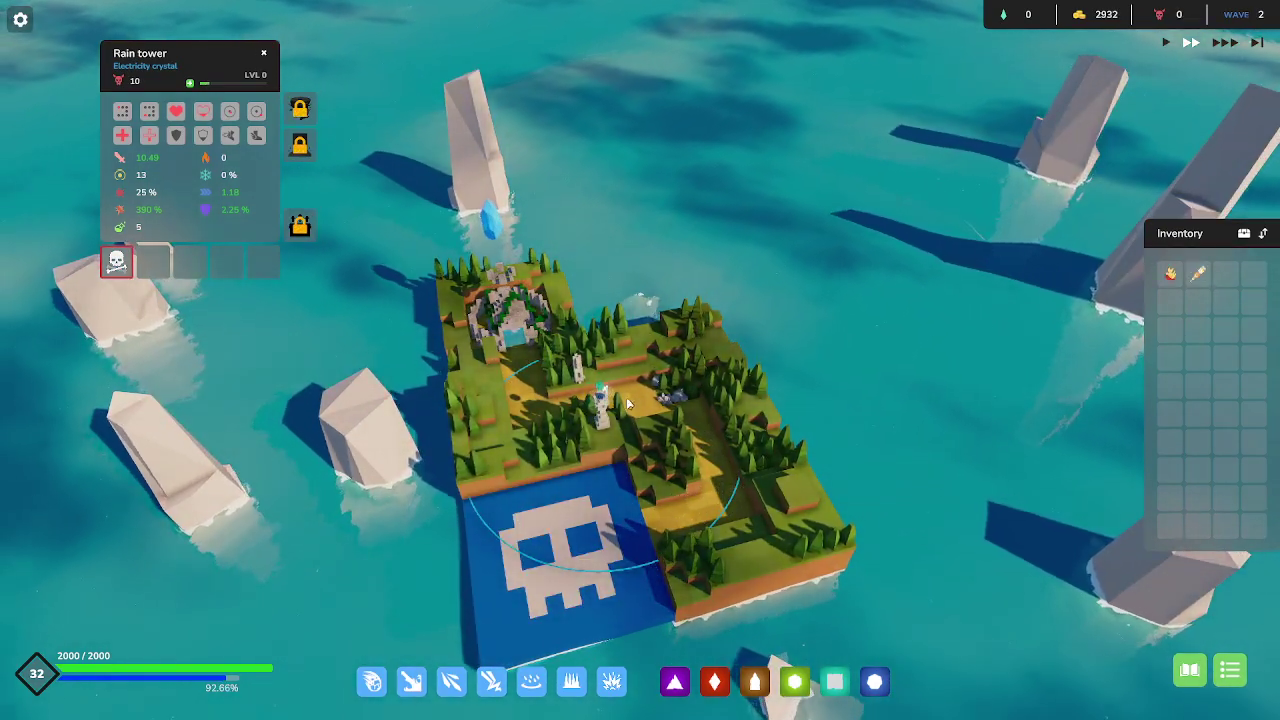
left_click(1197, 273)
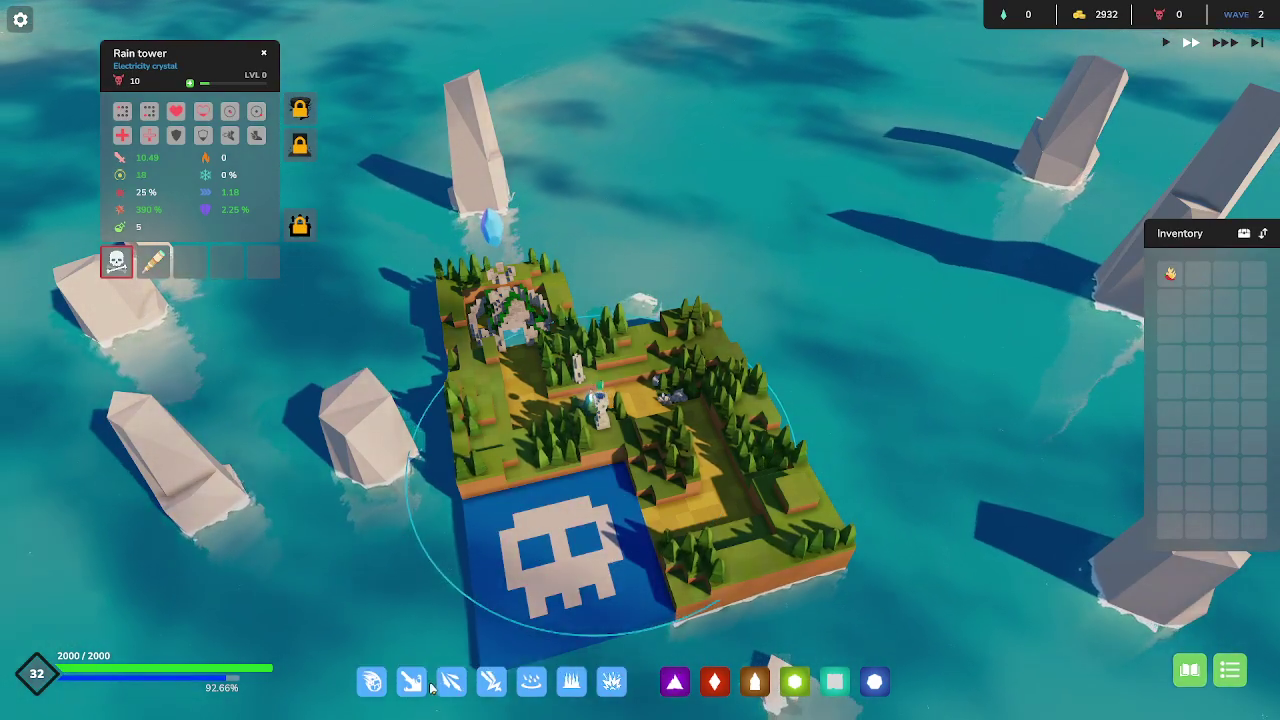
Build a tower near the island's lower edge and attach a fire crystal.
left_click(491, 681)
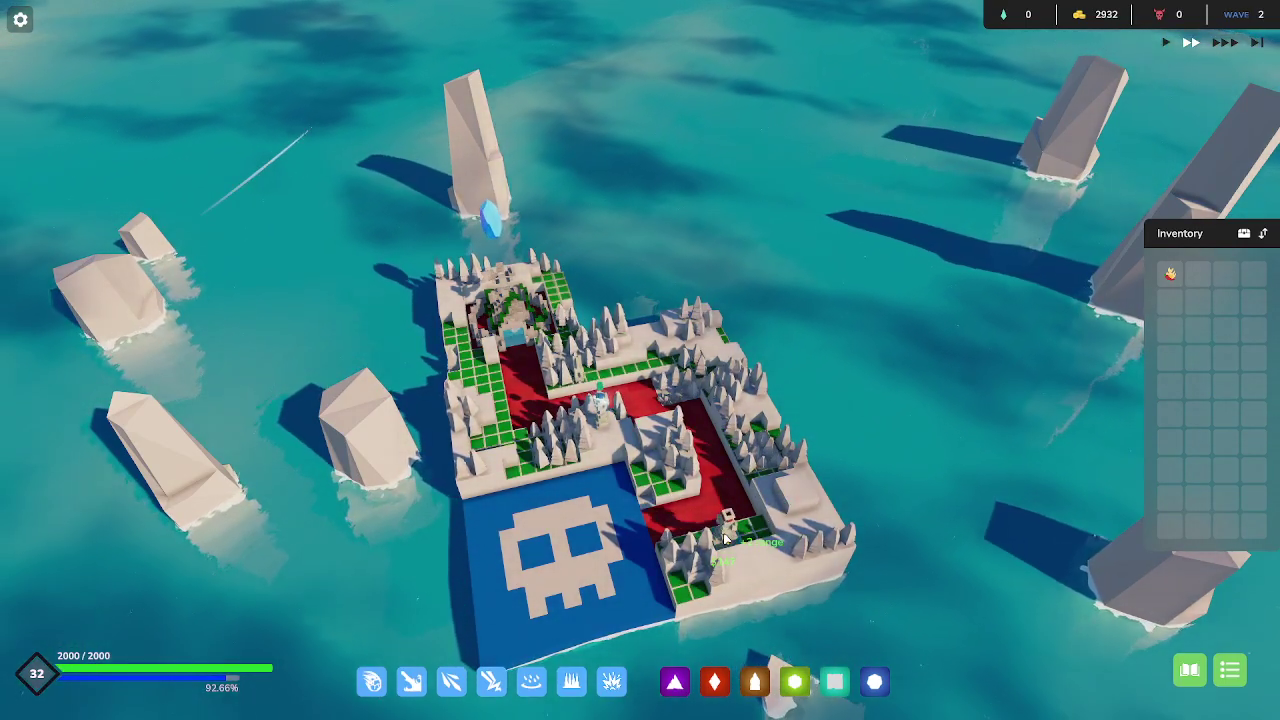
left_click(730, 535)
left_click(715, 681)
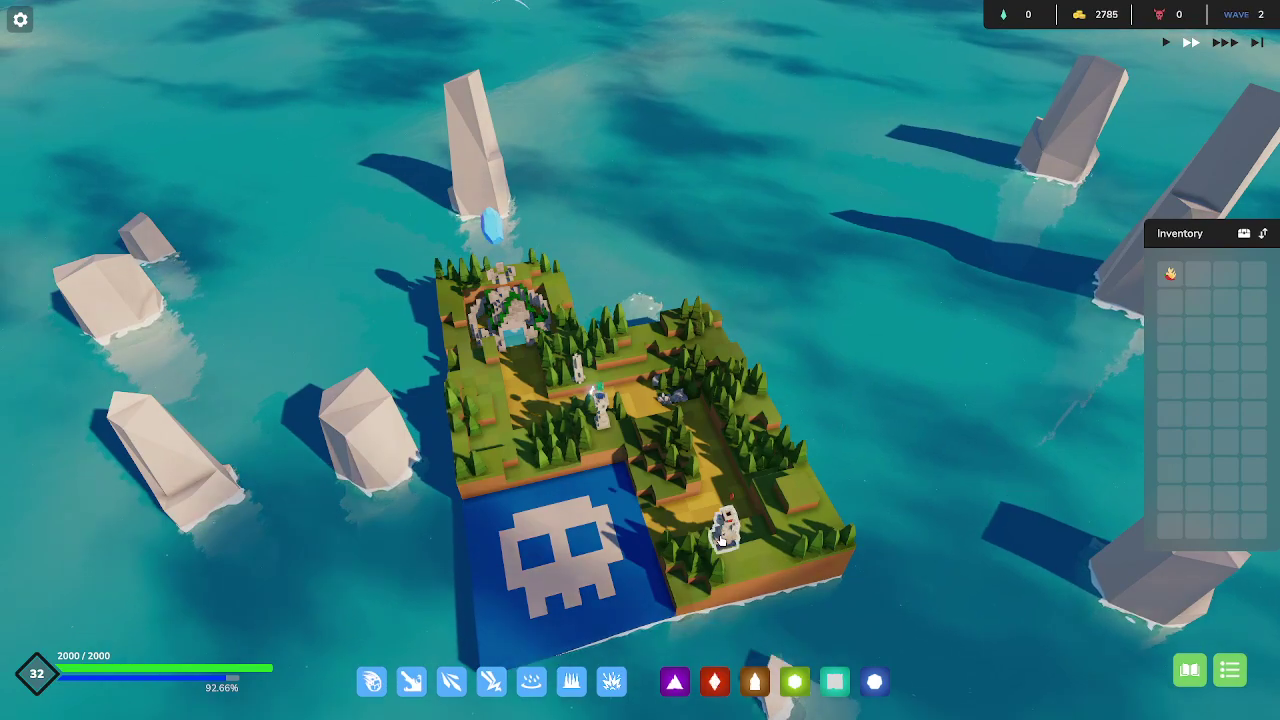
left_click(708, 527)
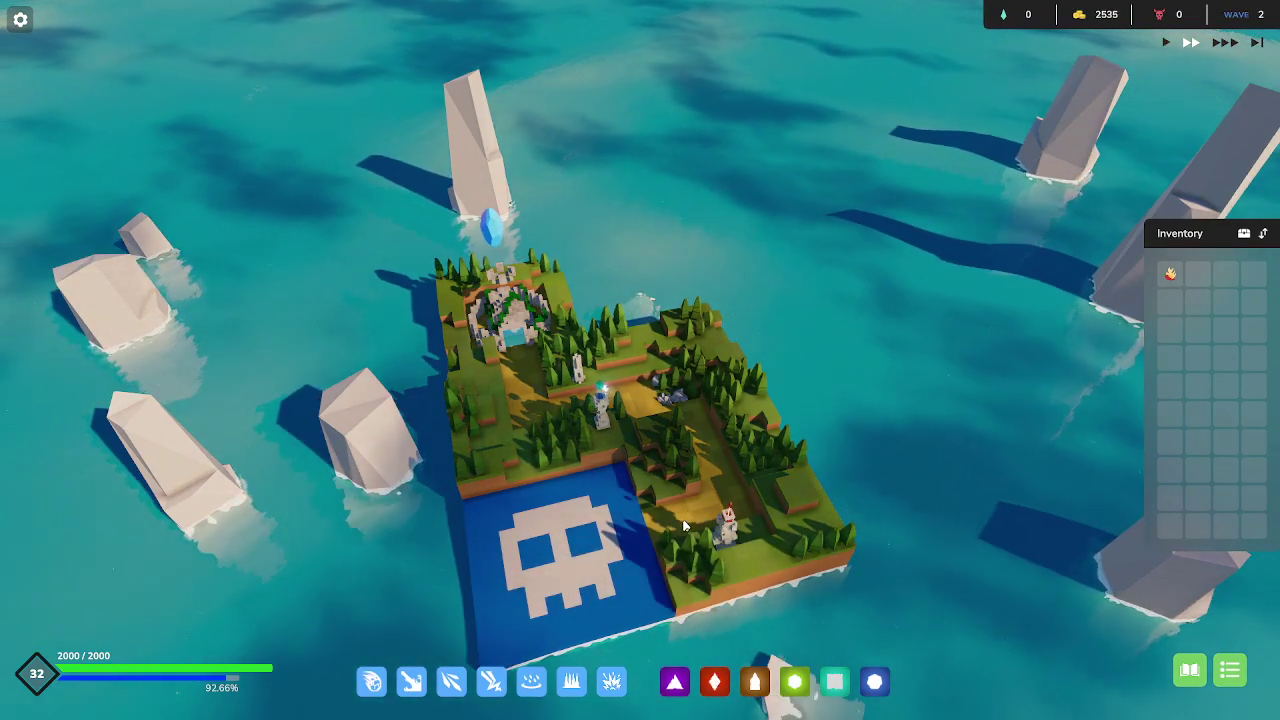
Start wave 3 and equip an inventory item on the Firethrower tower.
left_click(728, 530)
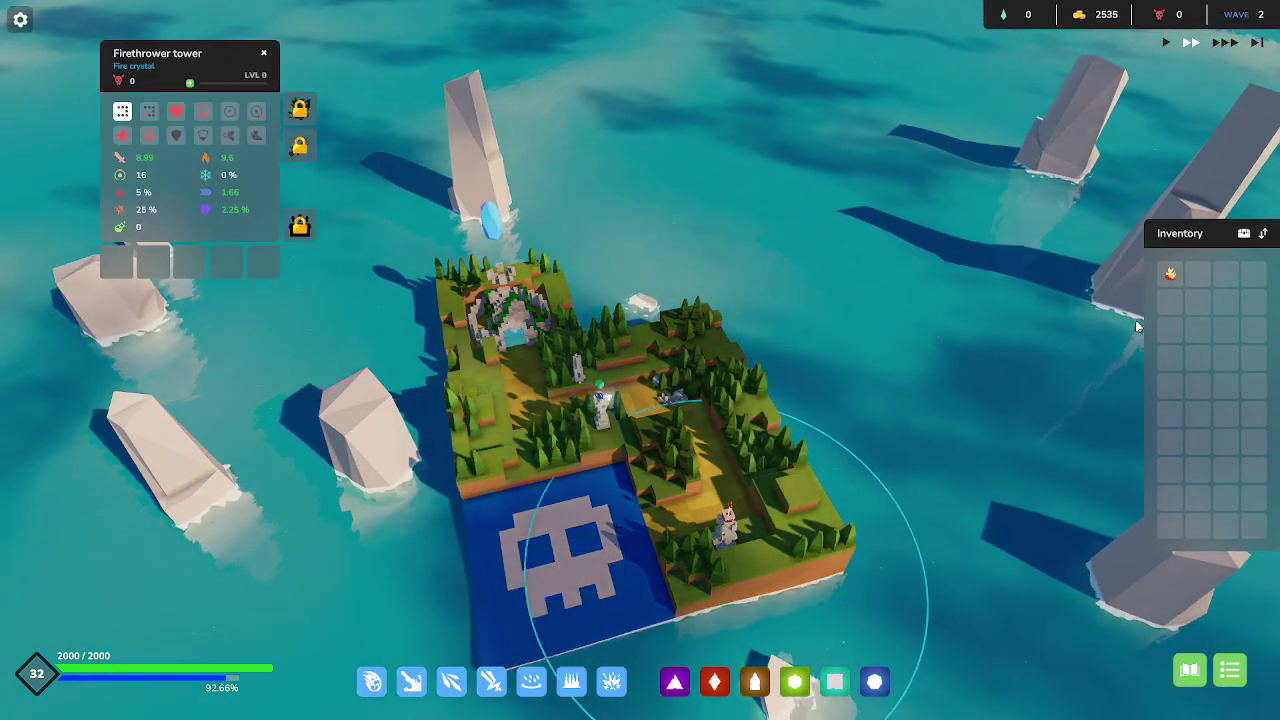
left_click(594, 512)
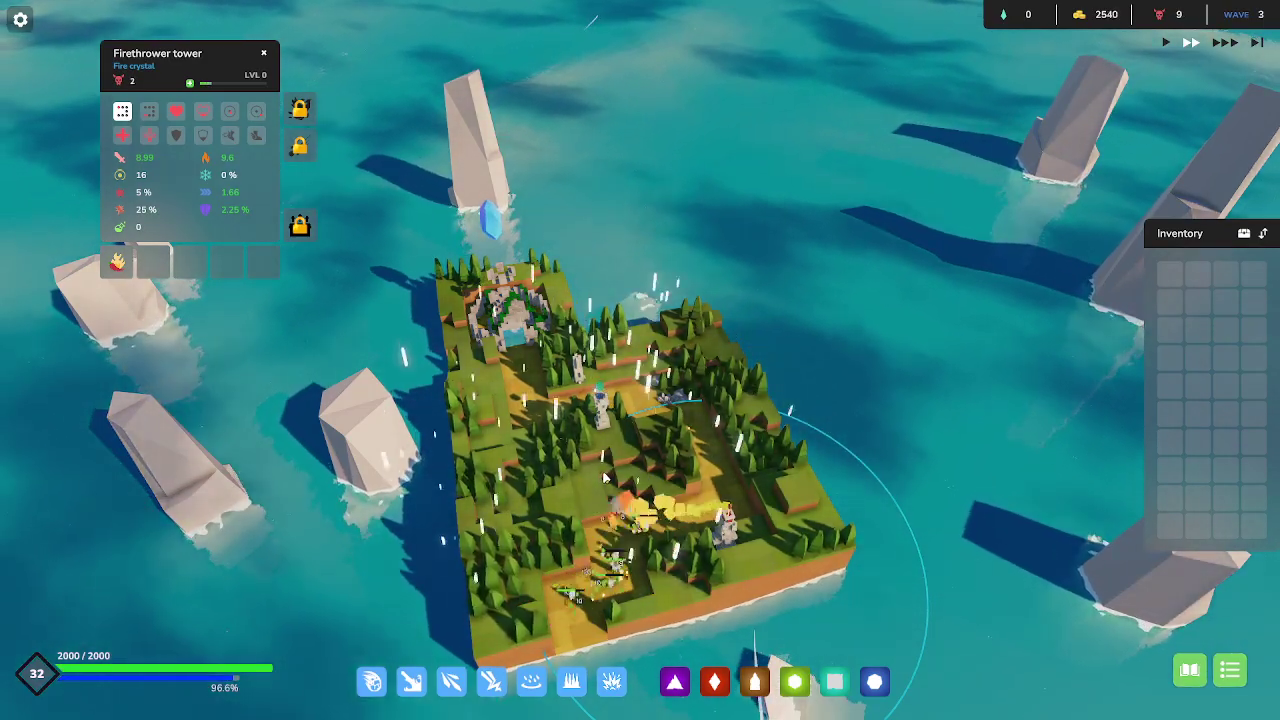
left_click(605, 422)
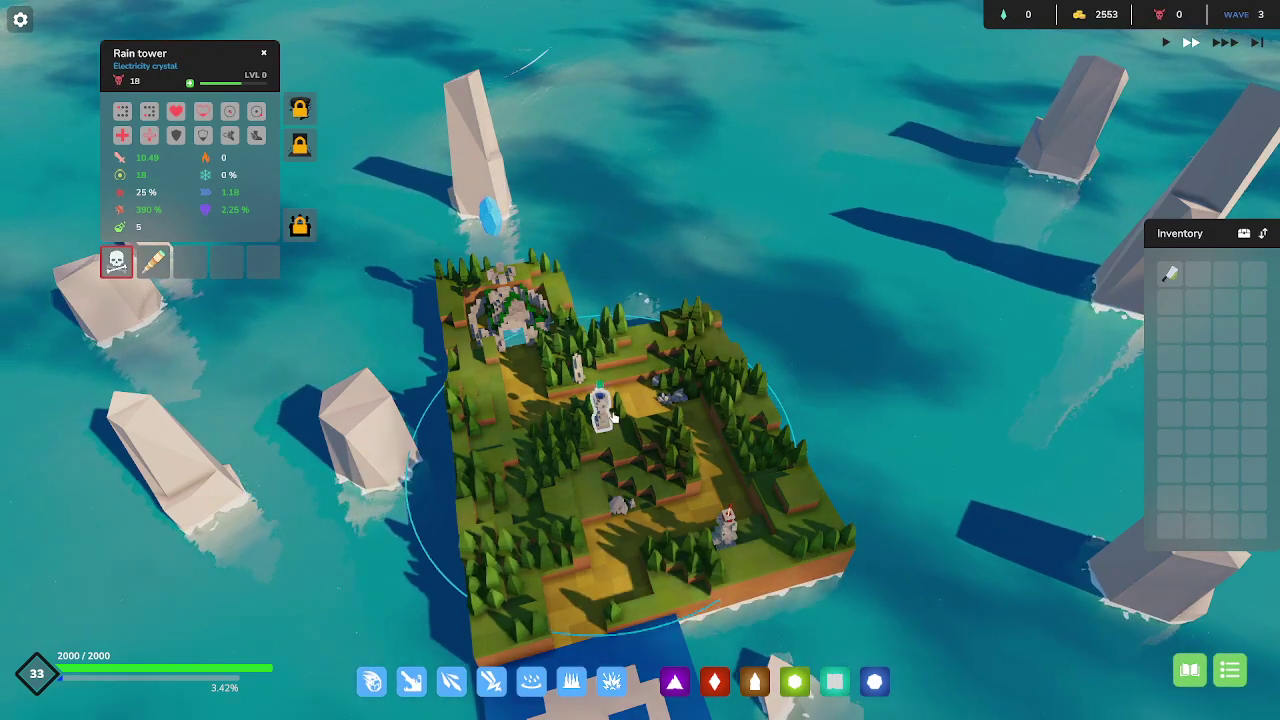
left_click(722, 535)
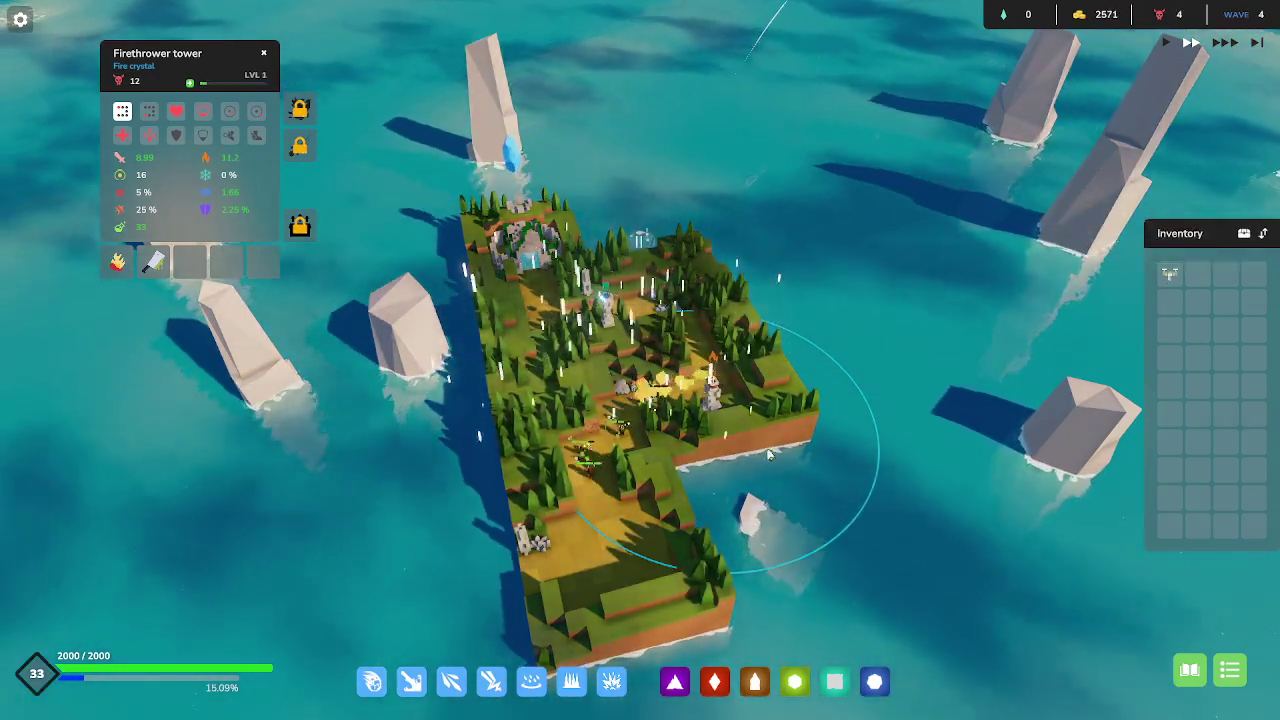
scroll(675, 578, "up", 3)
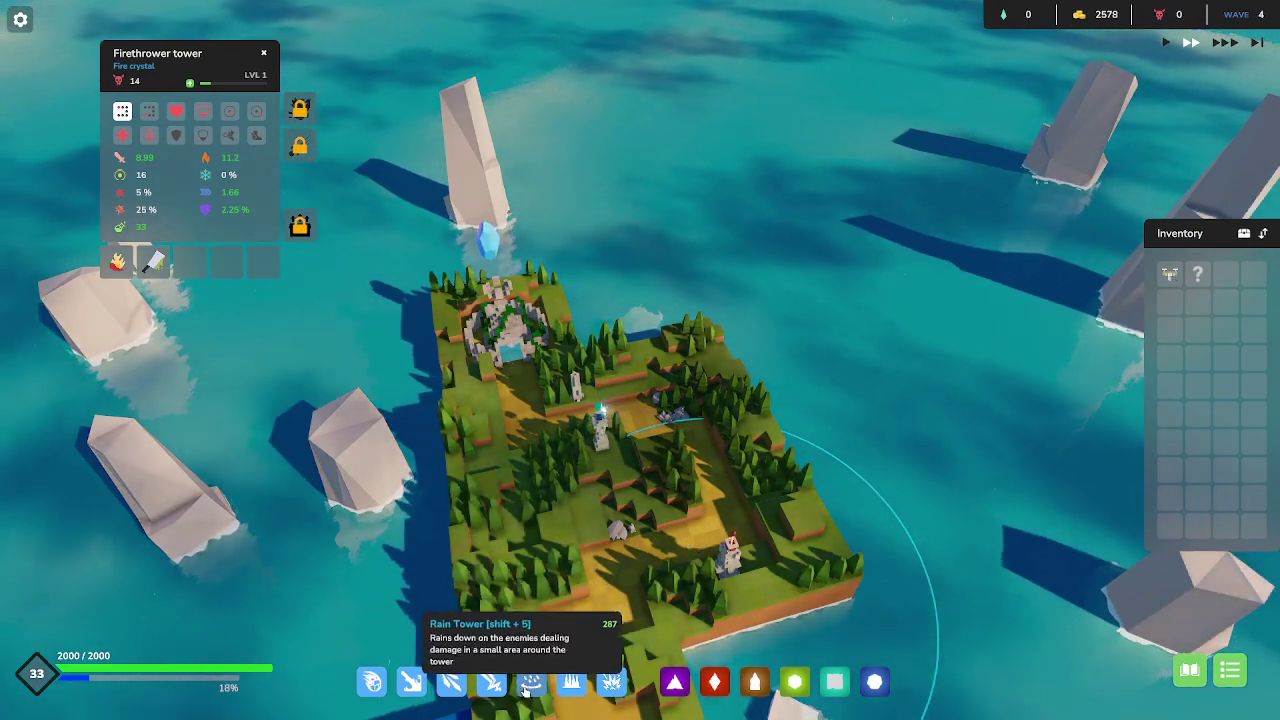
Build a poison-crystal Rain tower on the lower section and start the next wave.
left_click(530, 688)
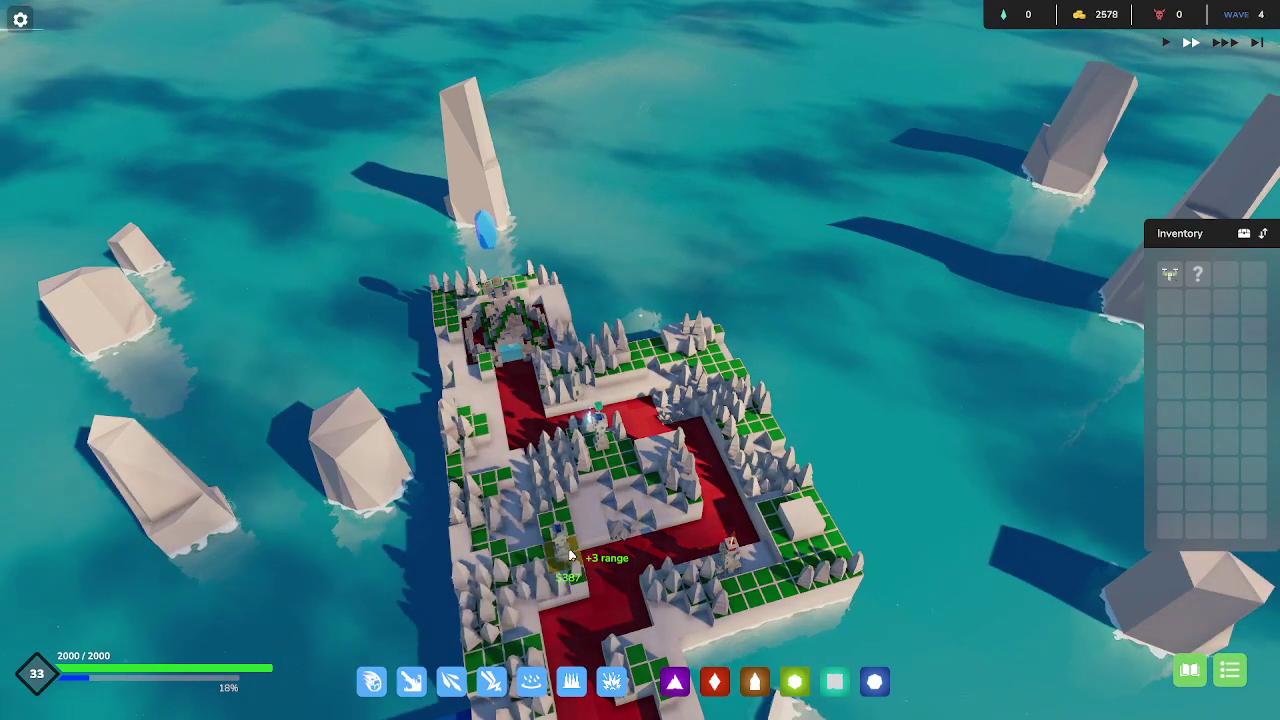
key("s")
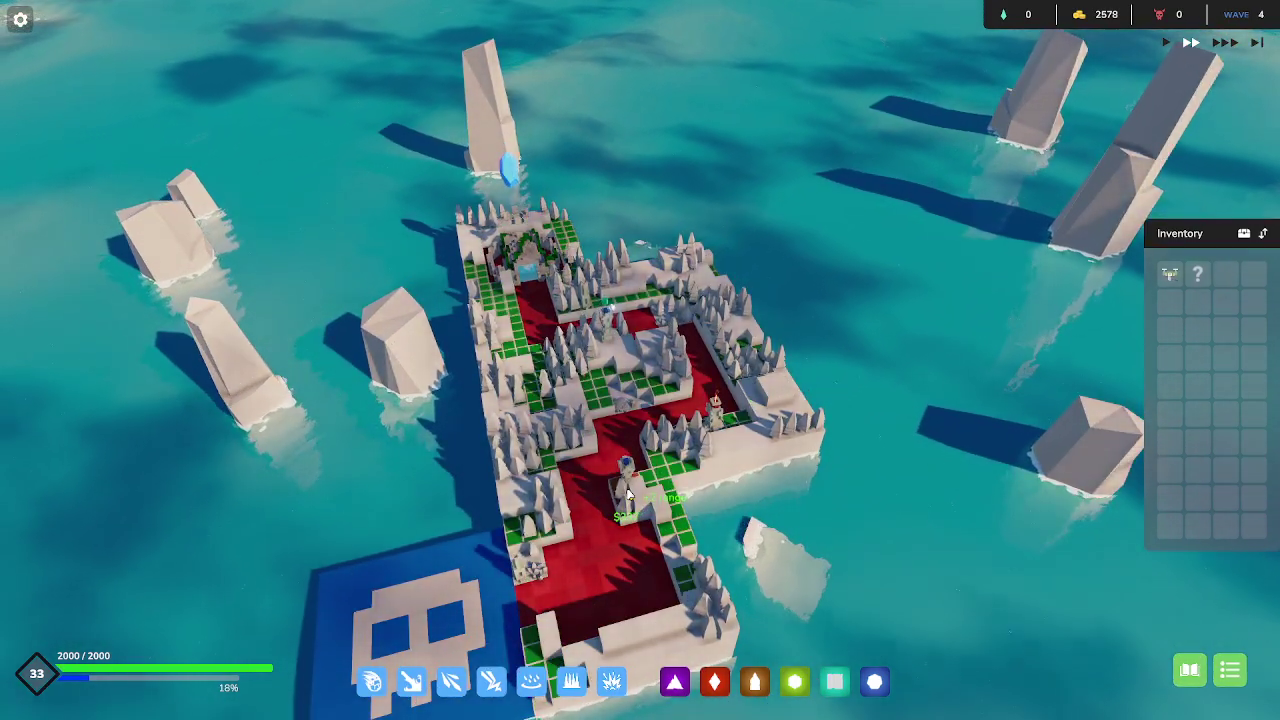
left_click(549, 484)
key("a")
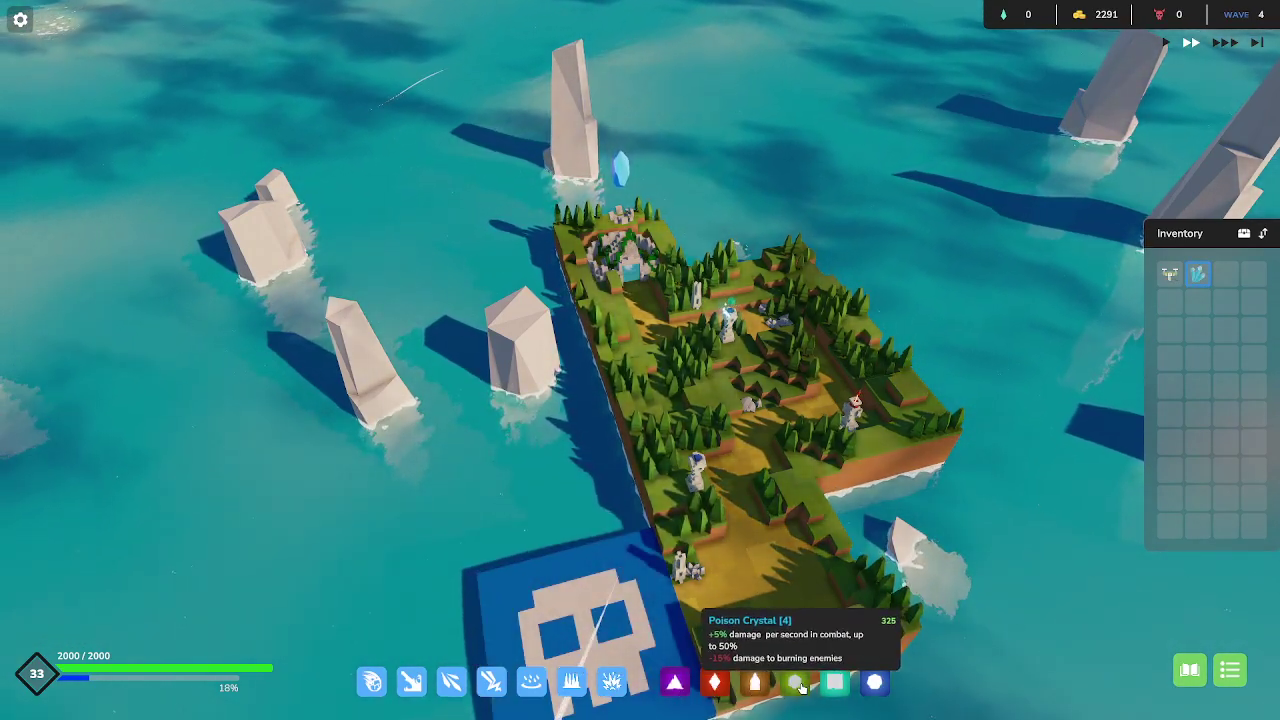
left_click(692, 478)
left_click(1195, 276)
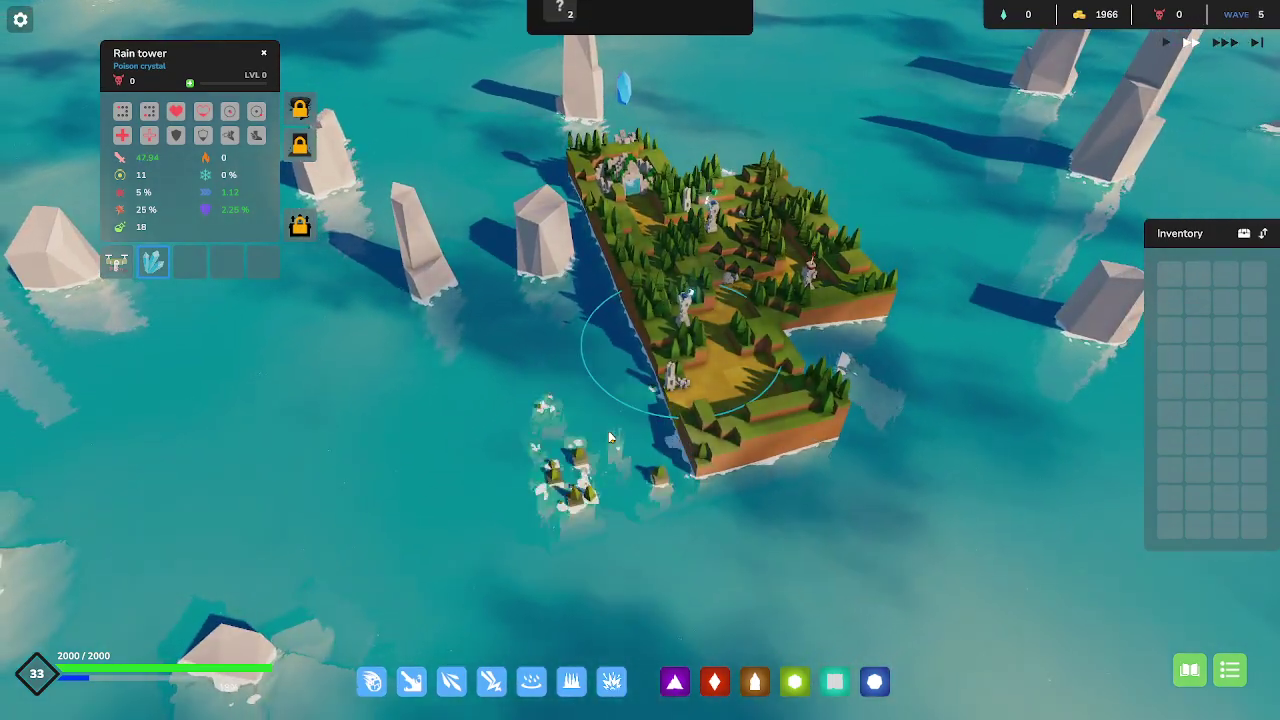
left_click(608, 430)
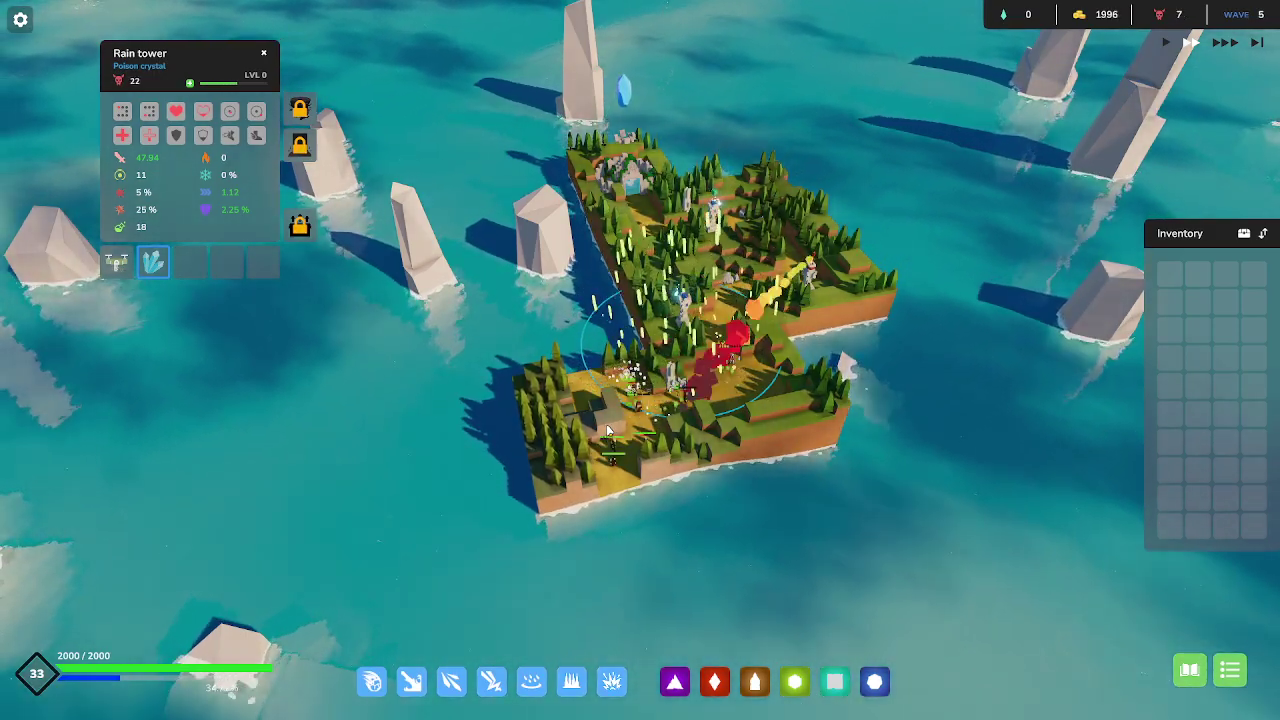
scroll(648, 428, "up", 2)
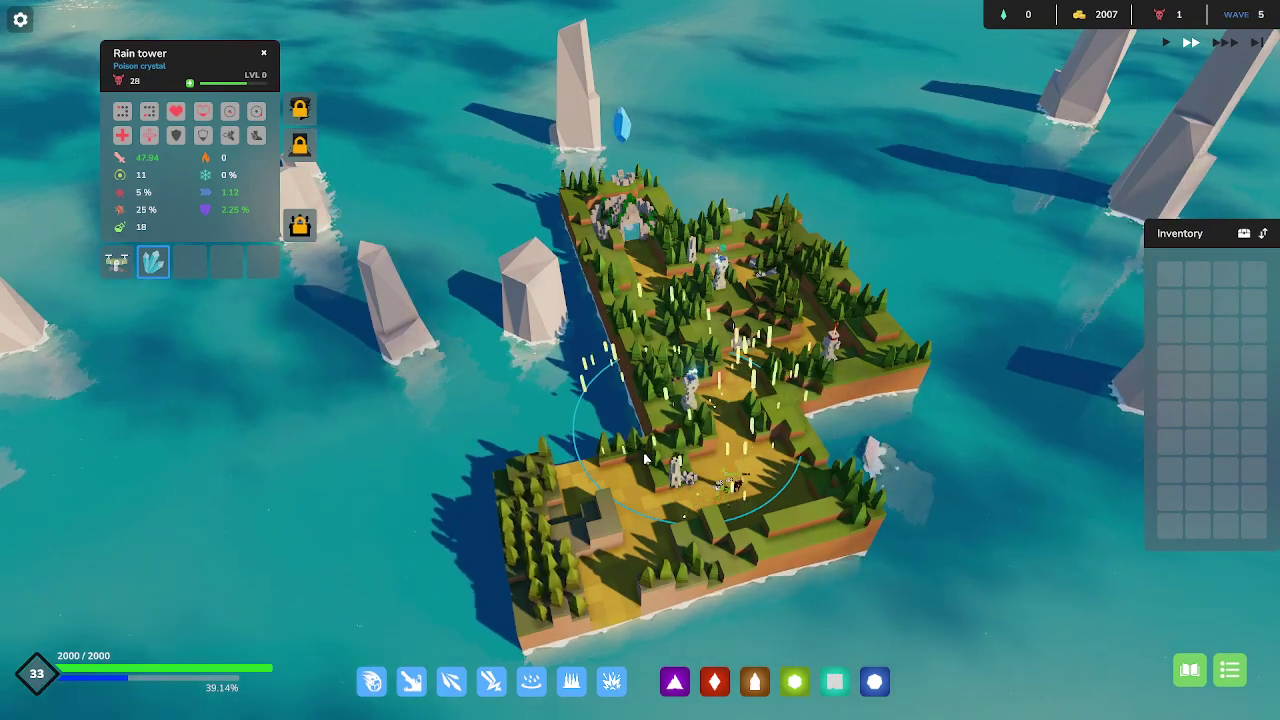
key("a")
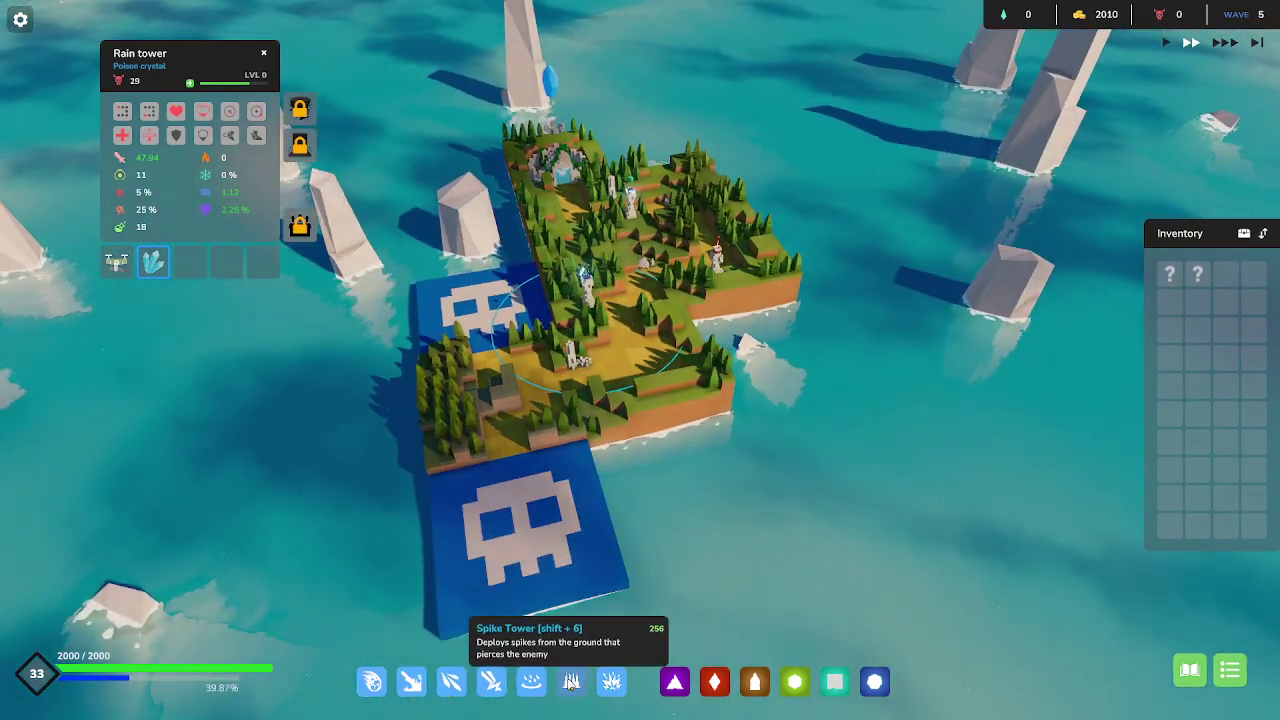
left_click(571, 681)
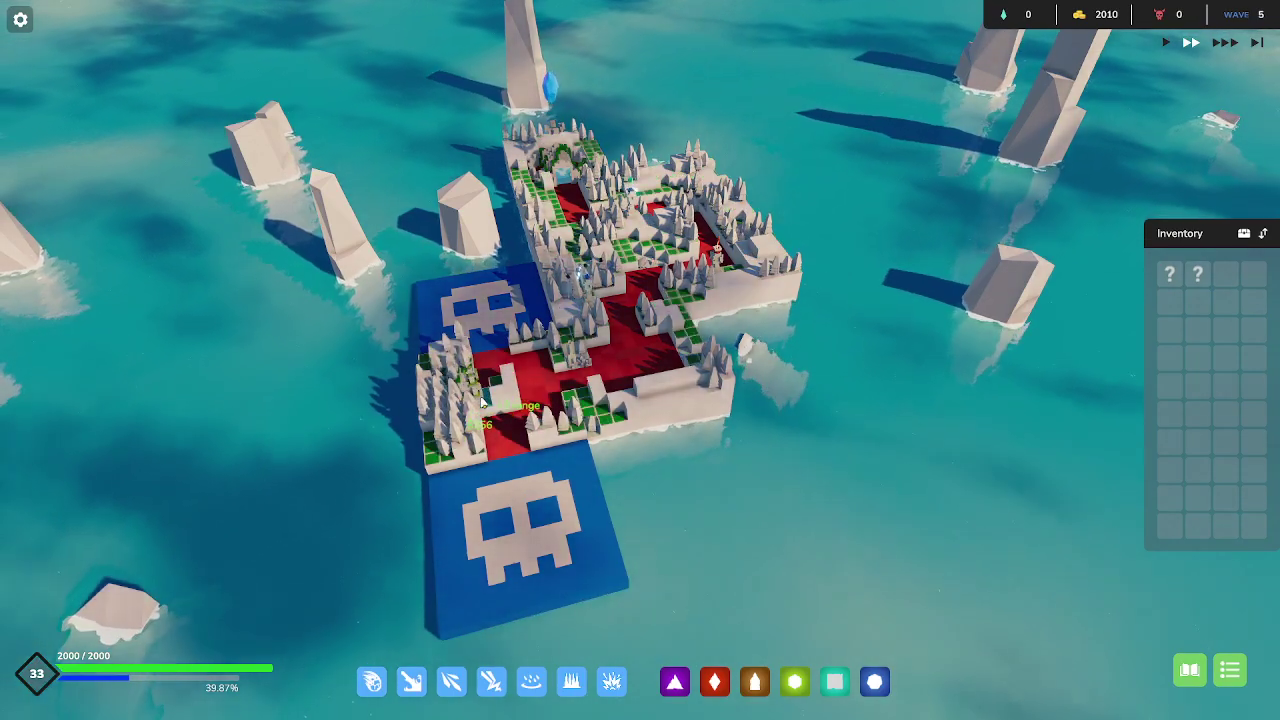
Build a Spike tower with a crystal and start wave 6.
left_click(490, 390)
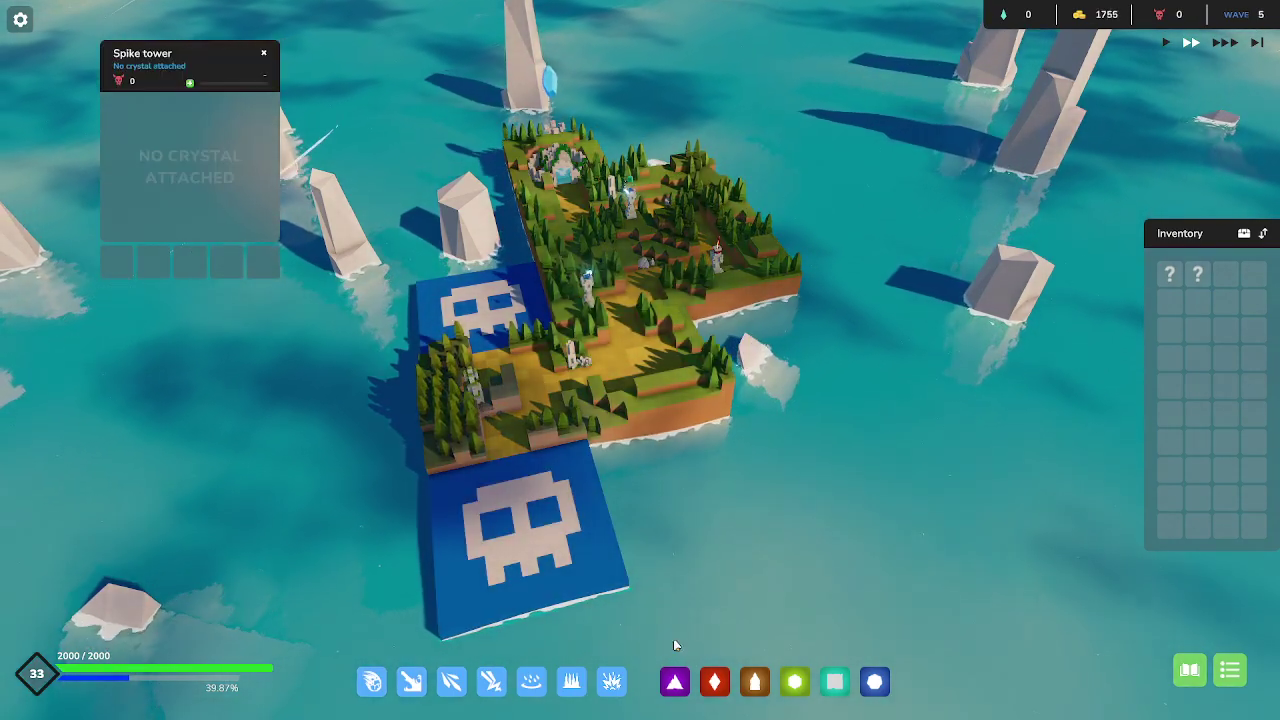
left_click(683, 686)
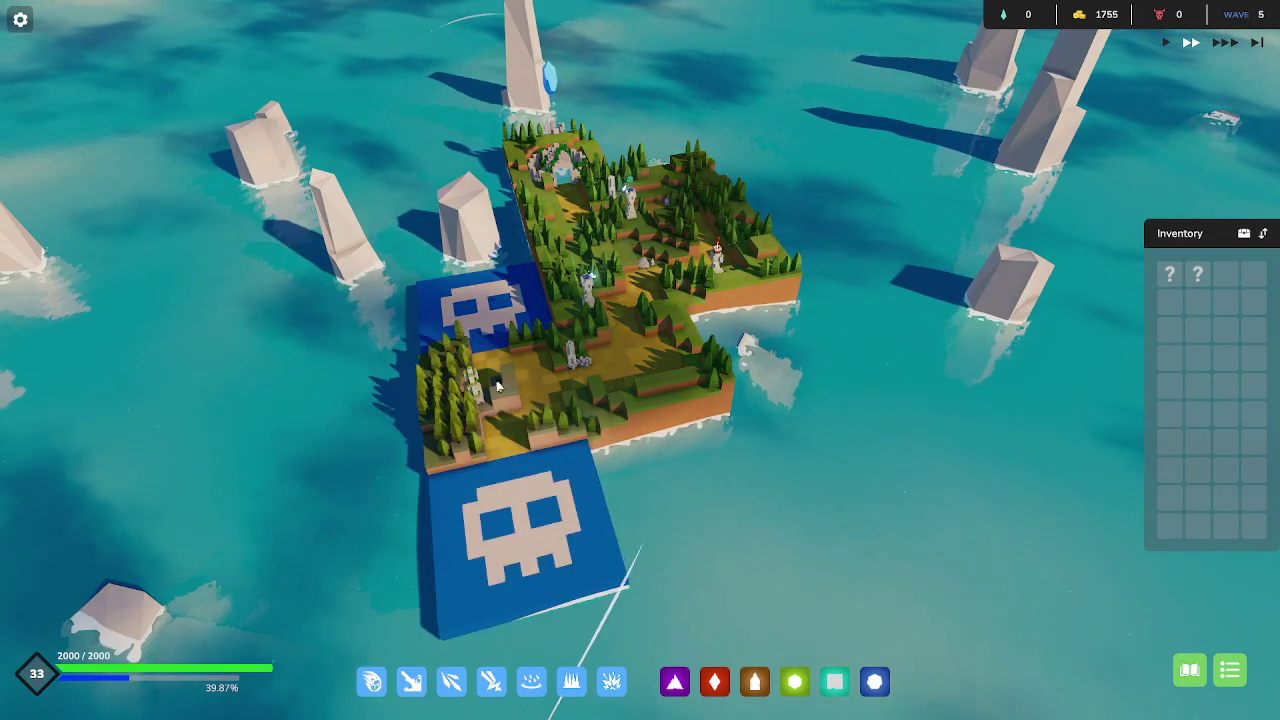
left_click(490, 315)
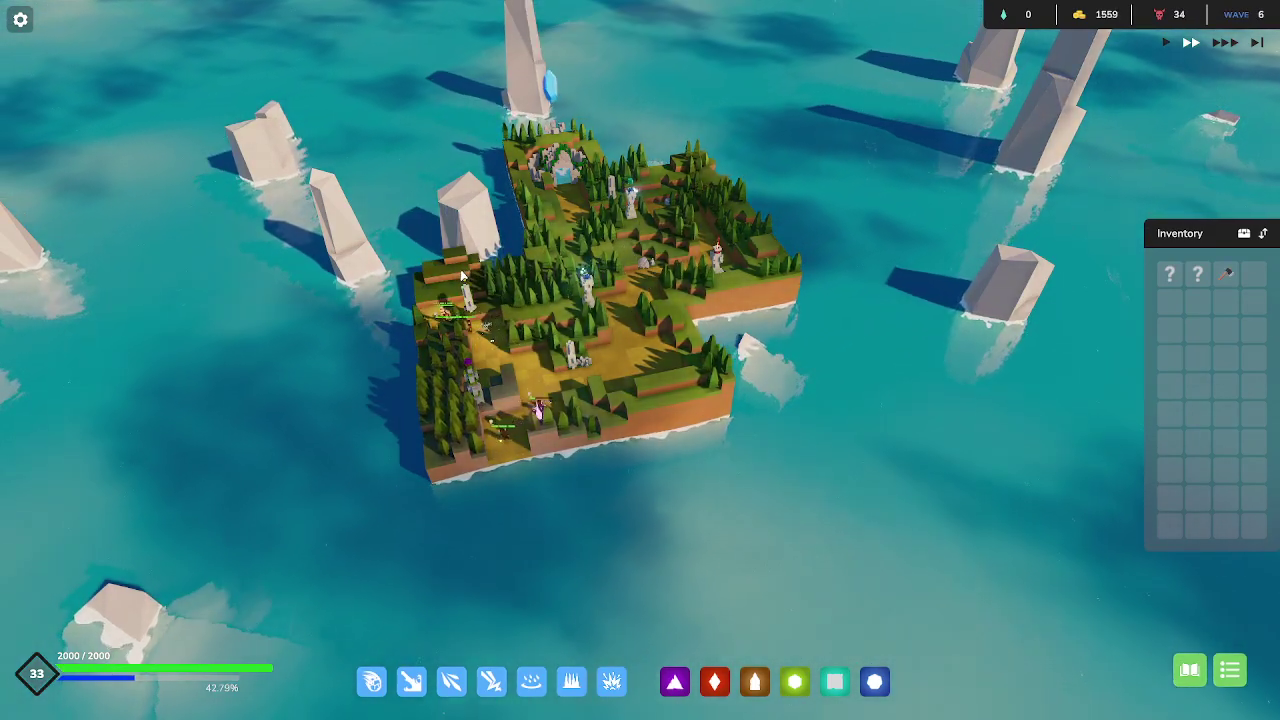
scroll(1035, 343, "up", 2)
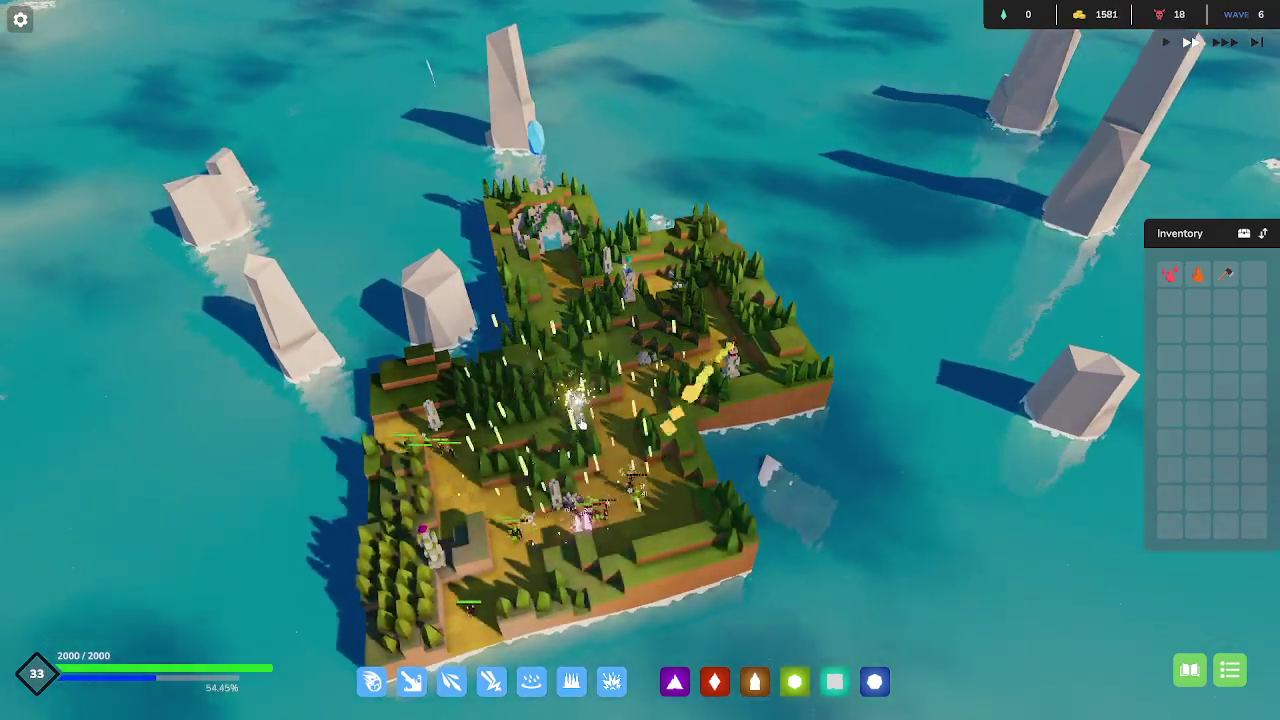
Give the Electricity Rain tower the bleed and burn items.
left_click(580, 415)
left_click(668, 302)
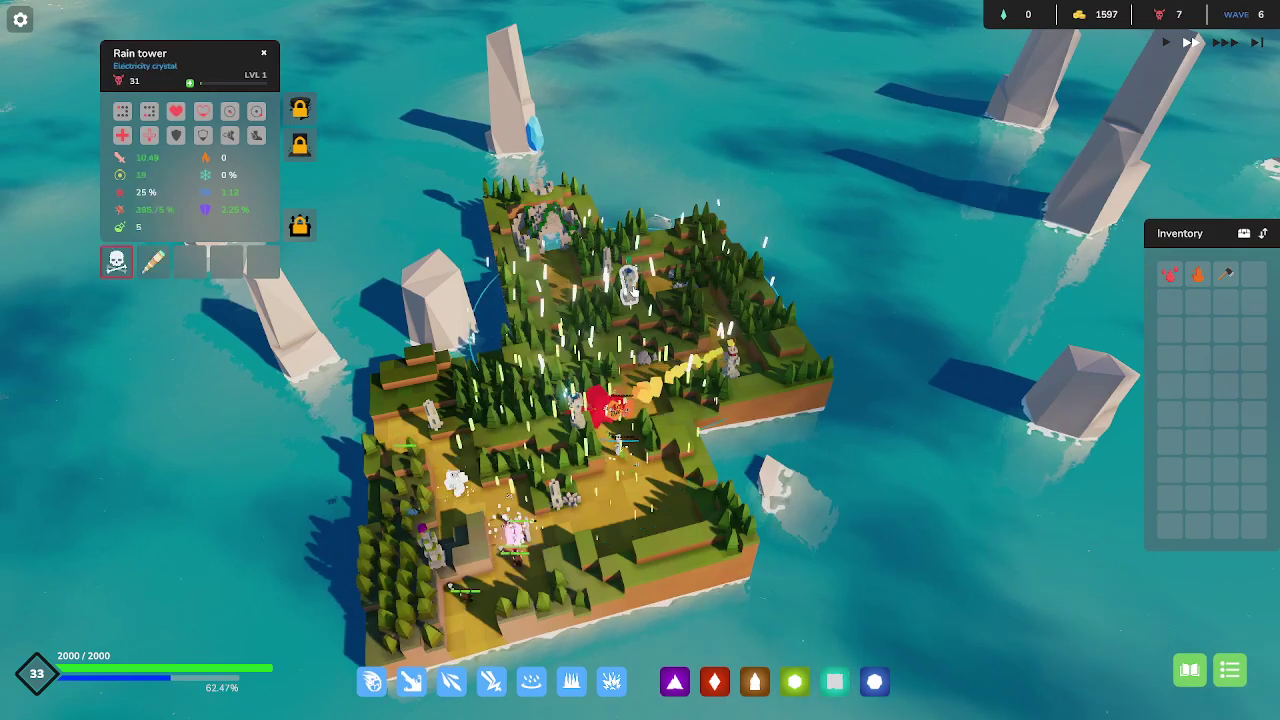
left_click(1172, 277)
left_click(1200, 276)
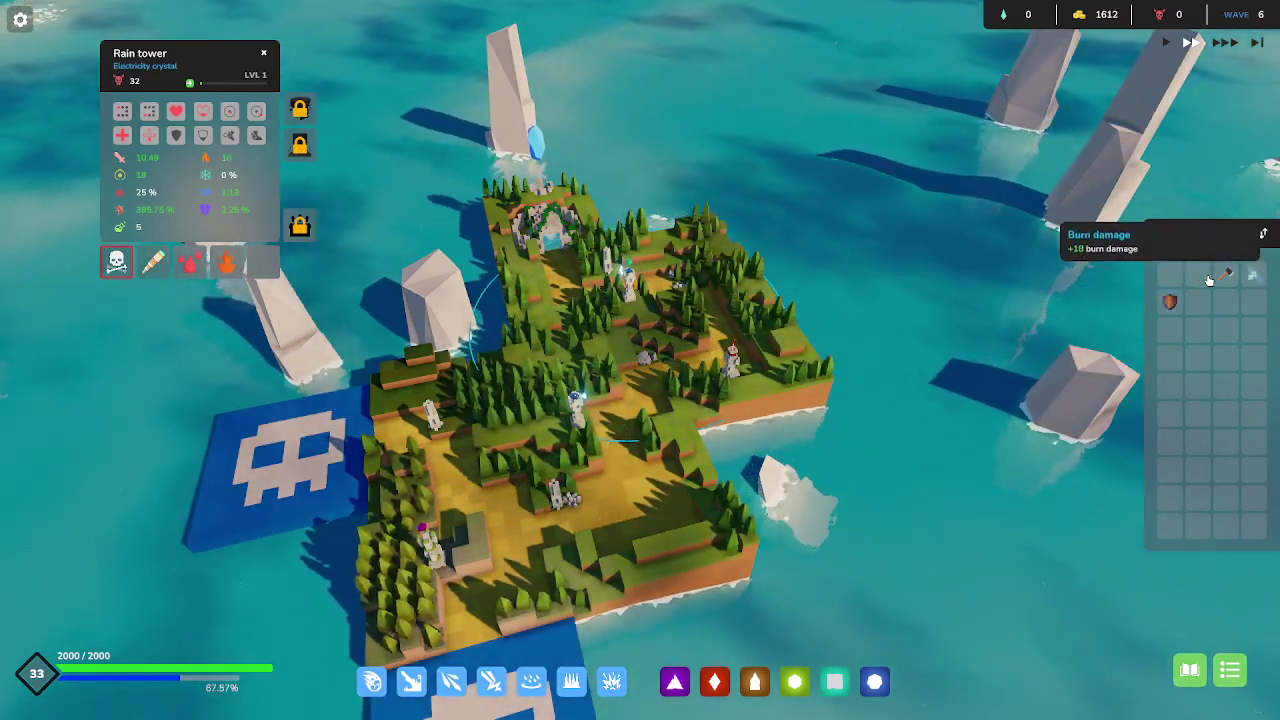
left_click(1170, 301)
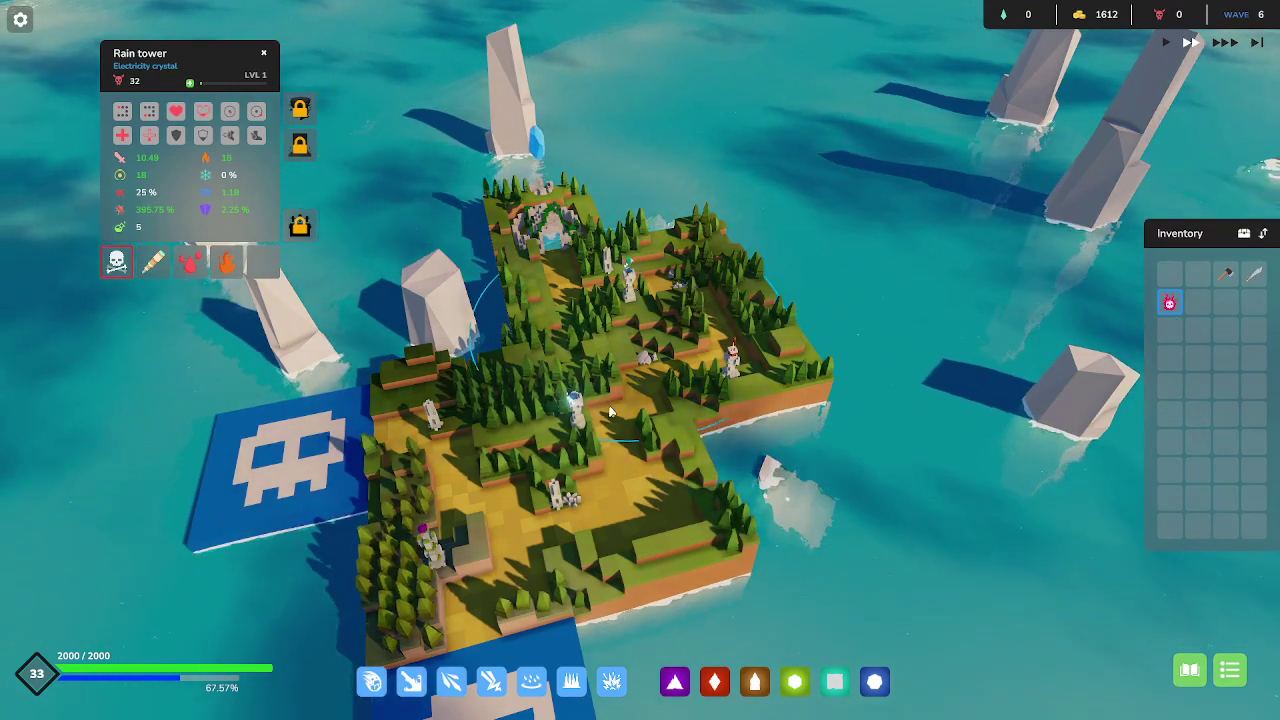
Equip the poison Rain tower with the Sharp axe and sword.
key("Tab")
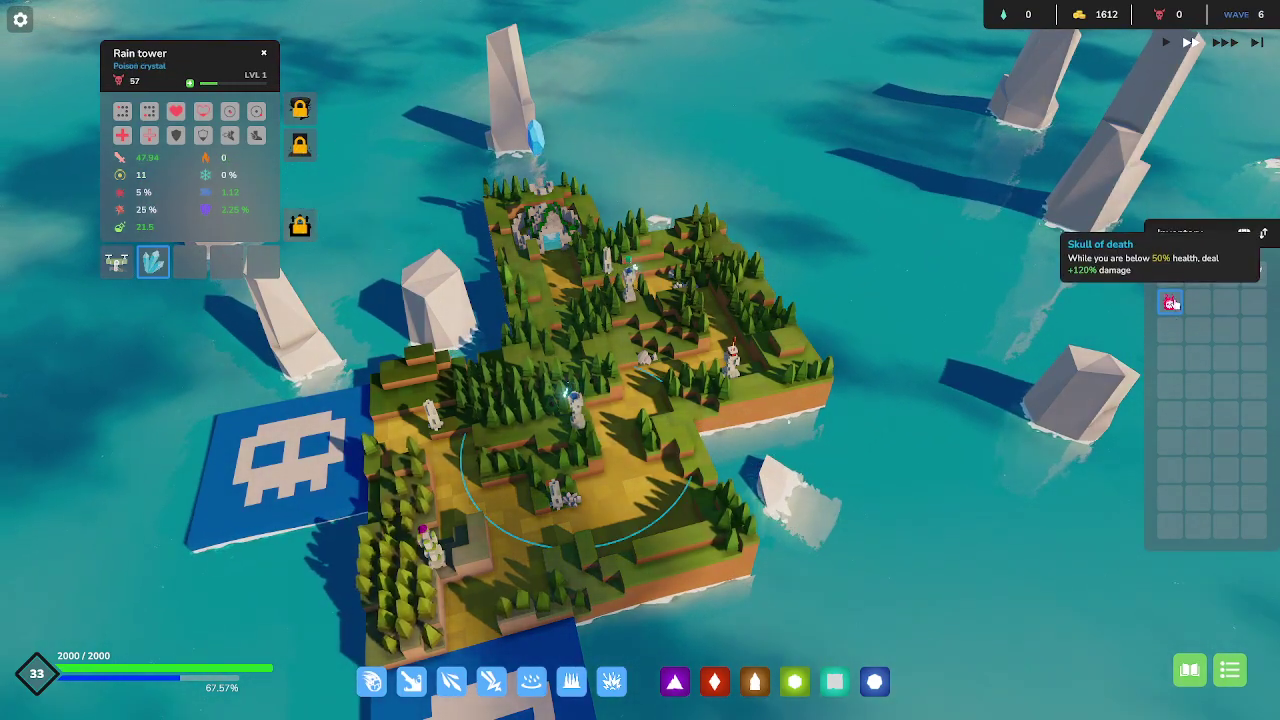
left_click(1228, 277)
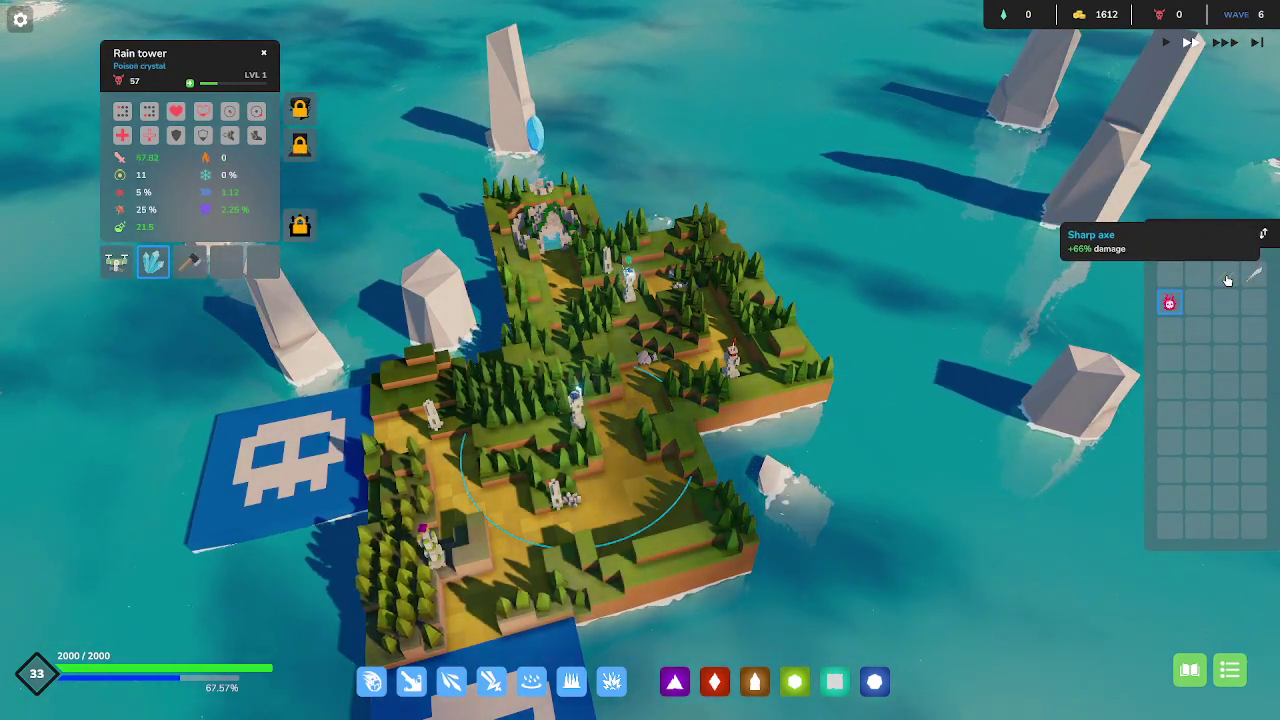
left_click(1256, 279)
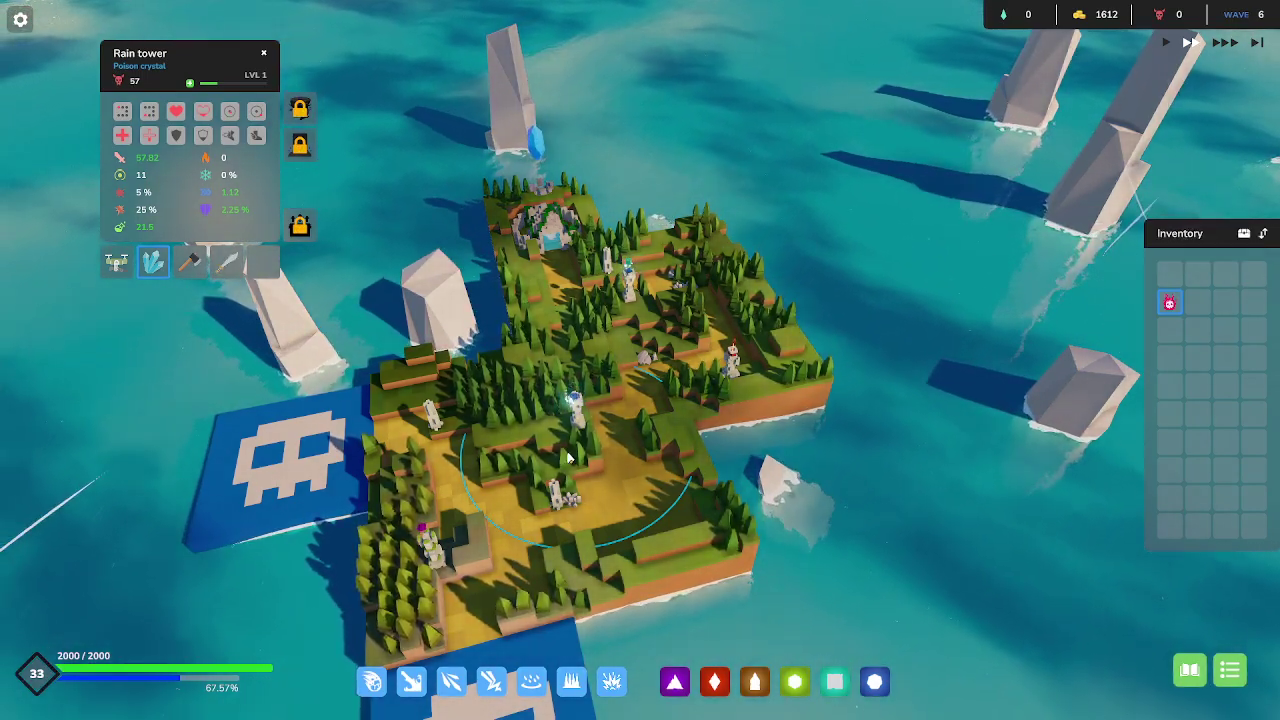
Equip the Spike tower with the Skull of death item.
left_click(430, 545)
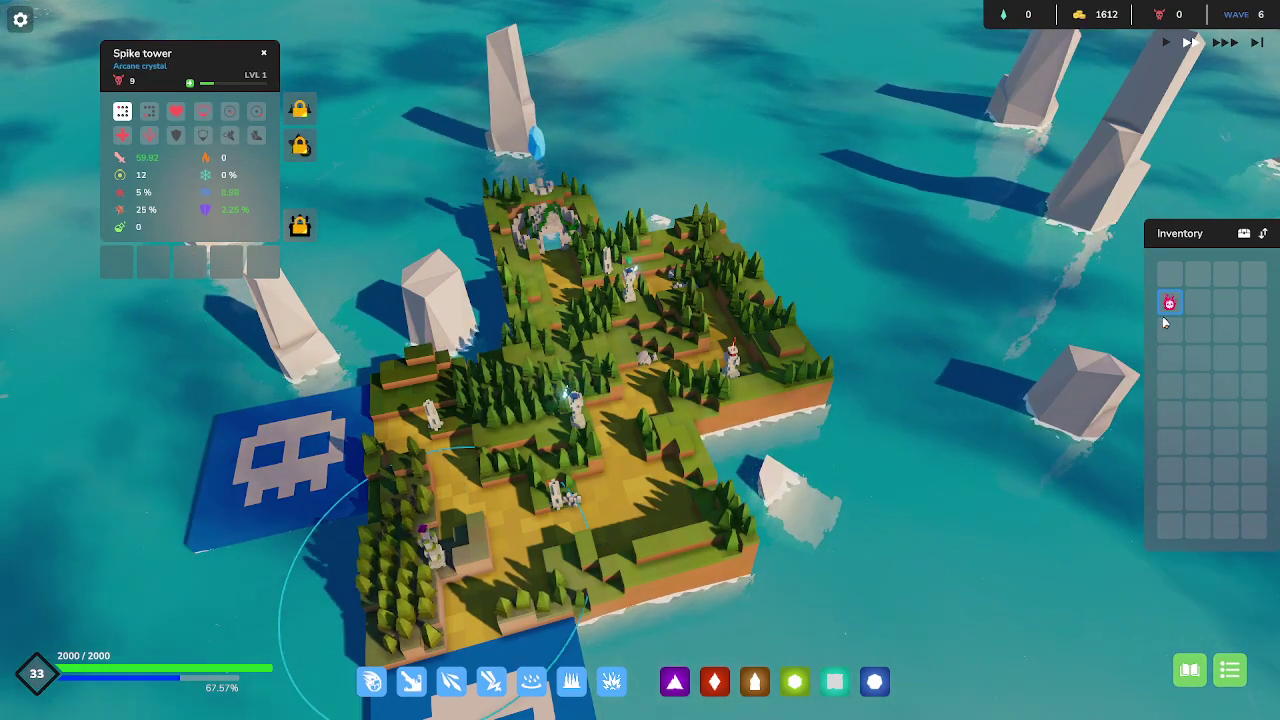
left_click(1169, 302)
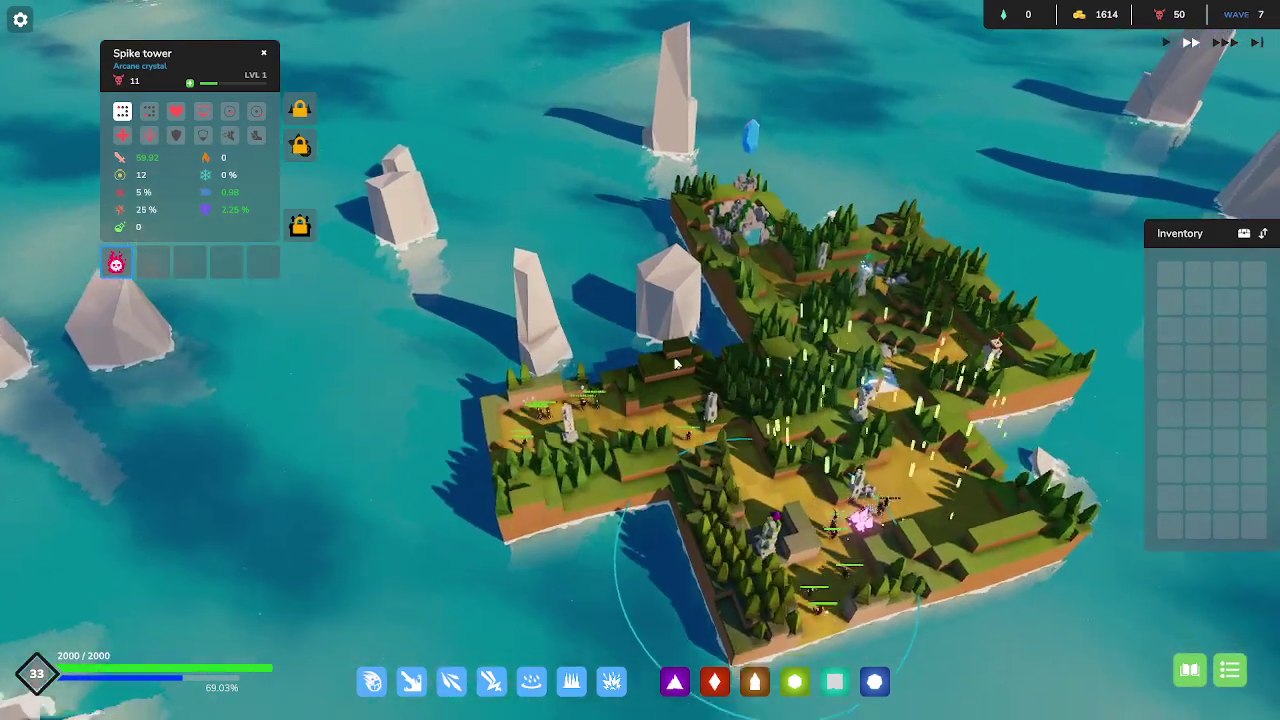
scroll(472, 597, "up", 2)
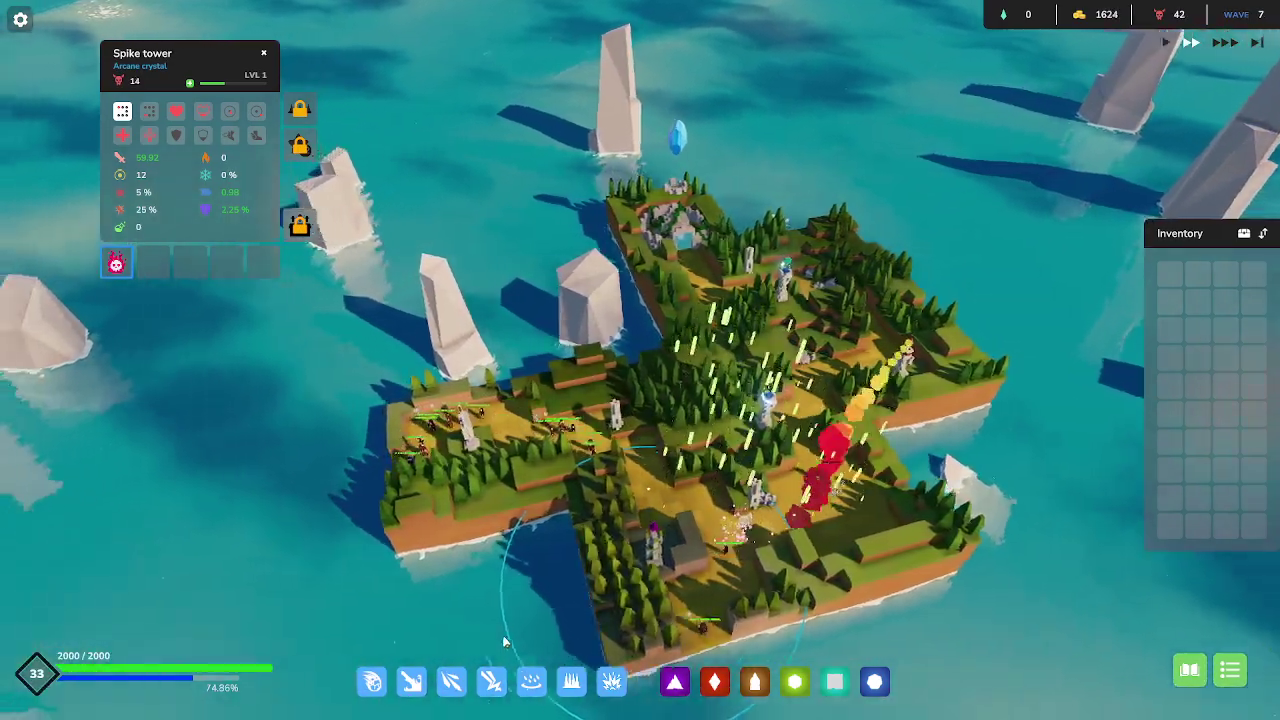
key("a")
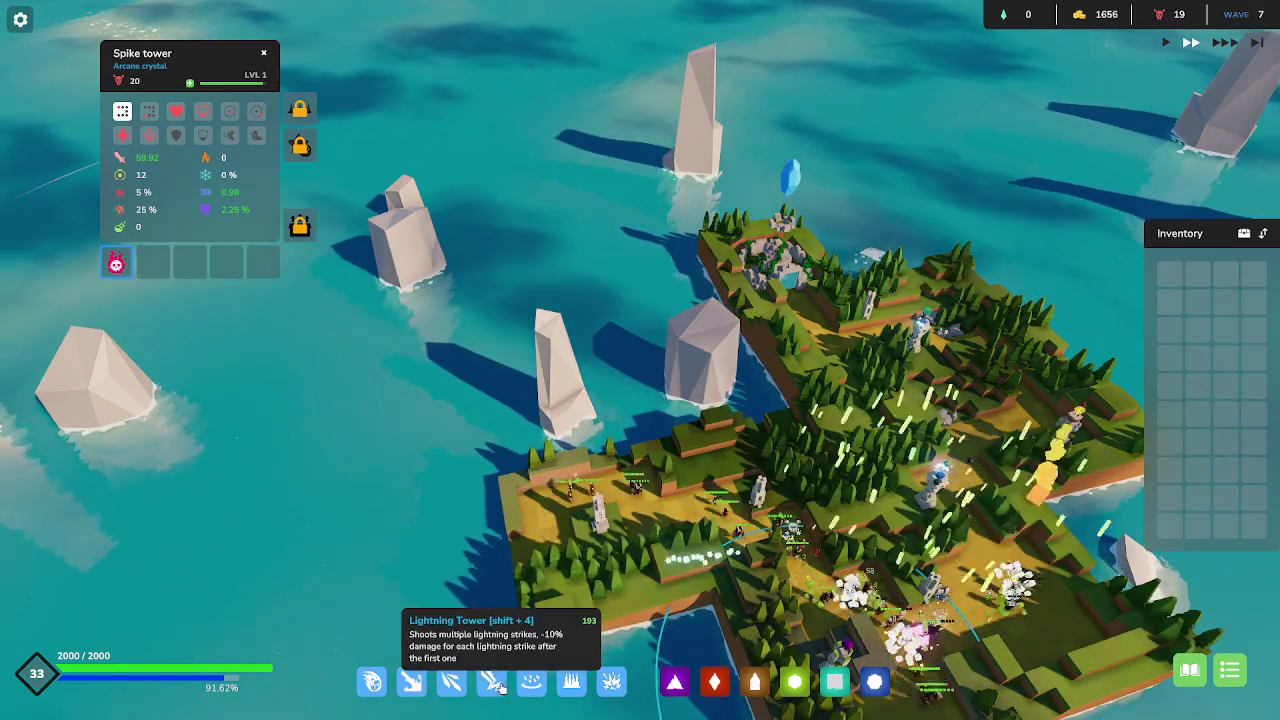
Build a Lightning tower on the island while wave 7 plays out.
left_click(493, 682)
left_click(673, 560)
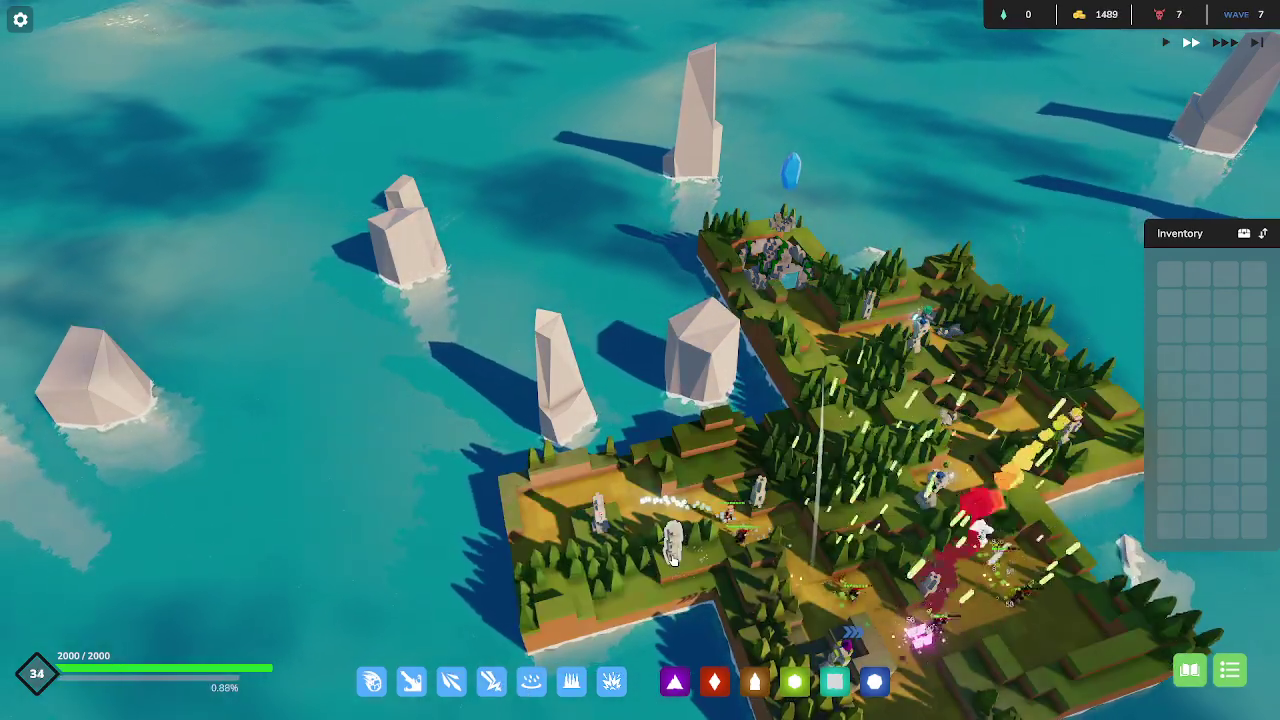
key("Escape")
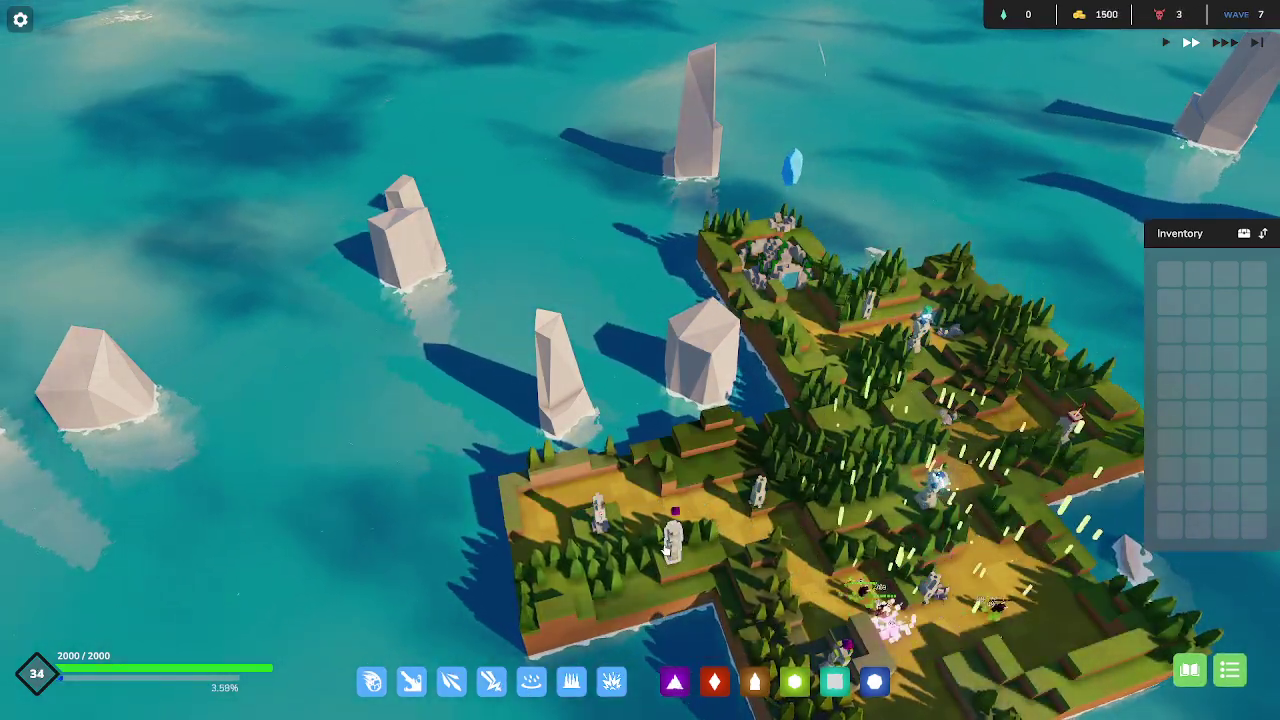
key("d")
key("s")
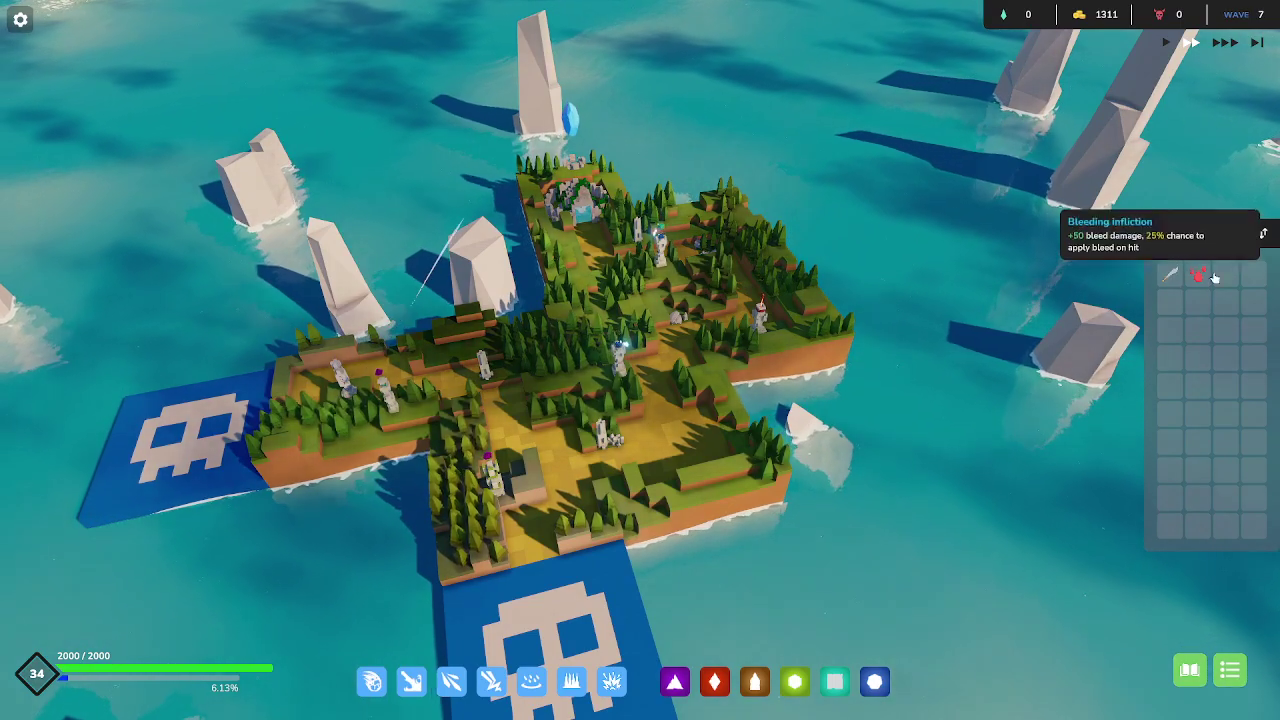
Move the Bleeding infliction and Poisoned Dagger from inventory onto the Electricity Rain tower.
key("a")
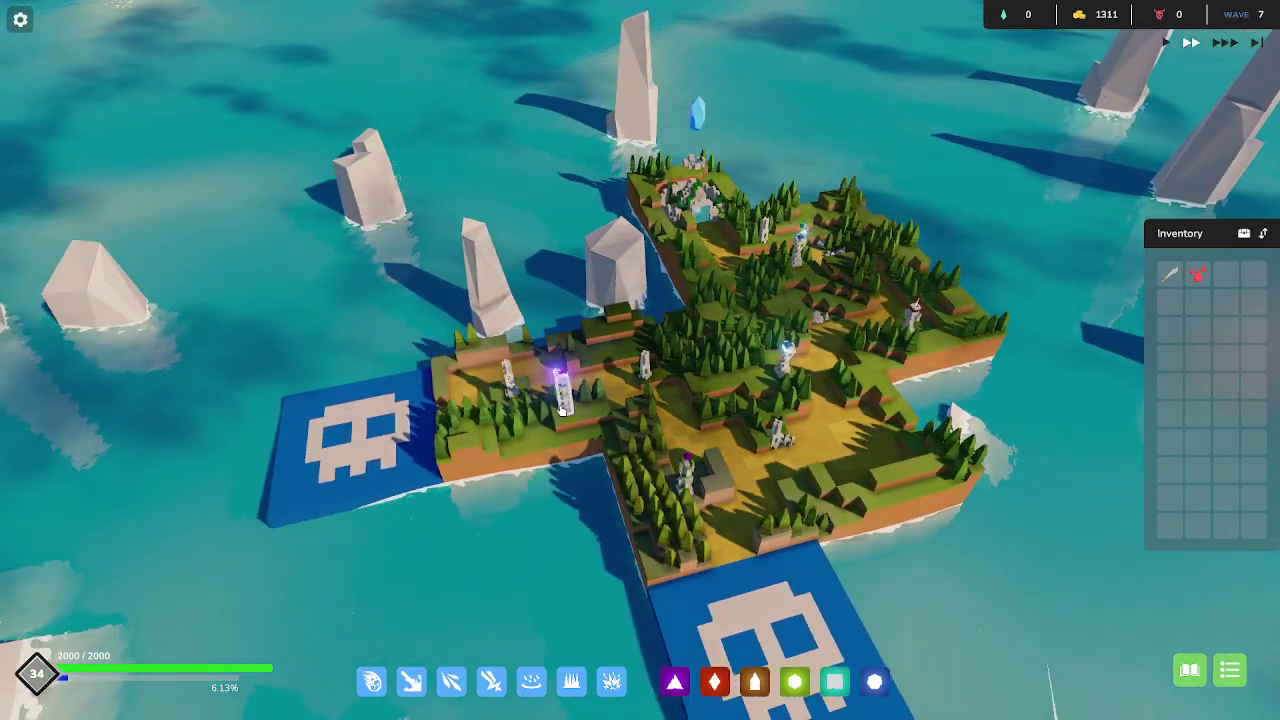
left_click(562, 405)
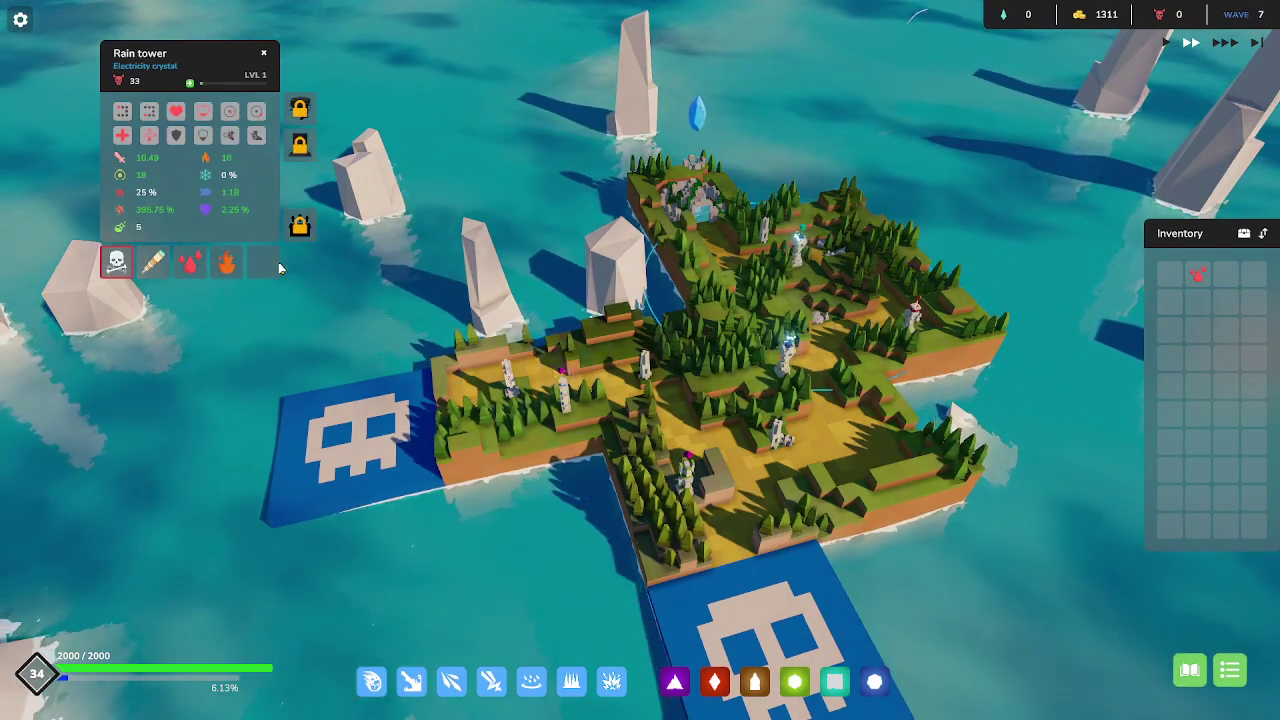
key("d")
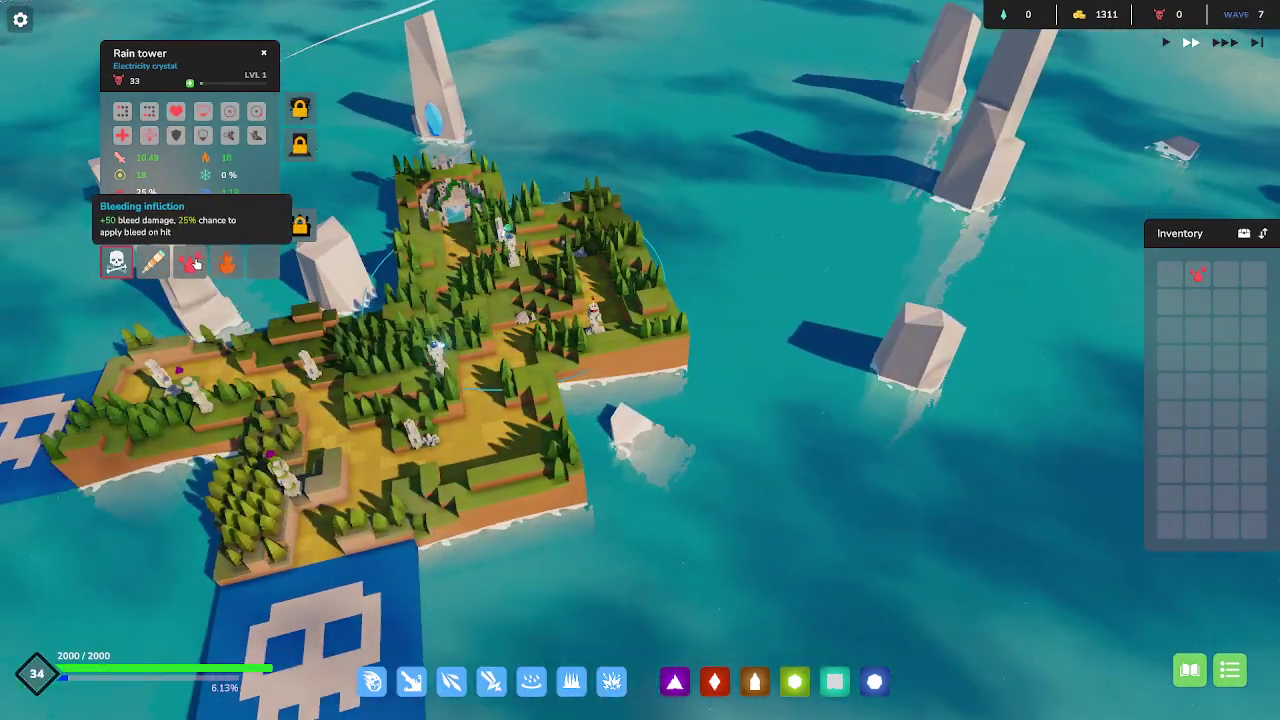
left_click(190, 262)
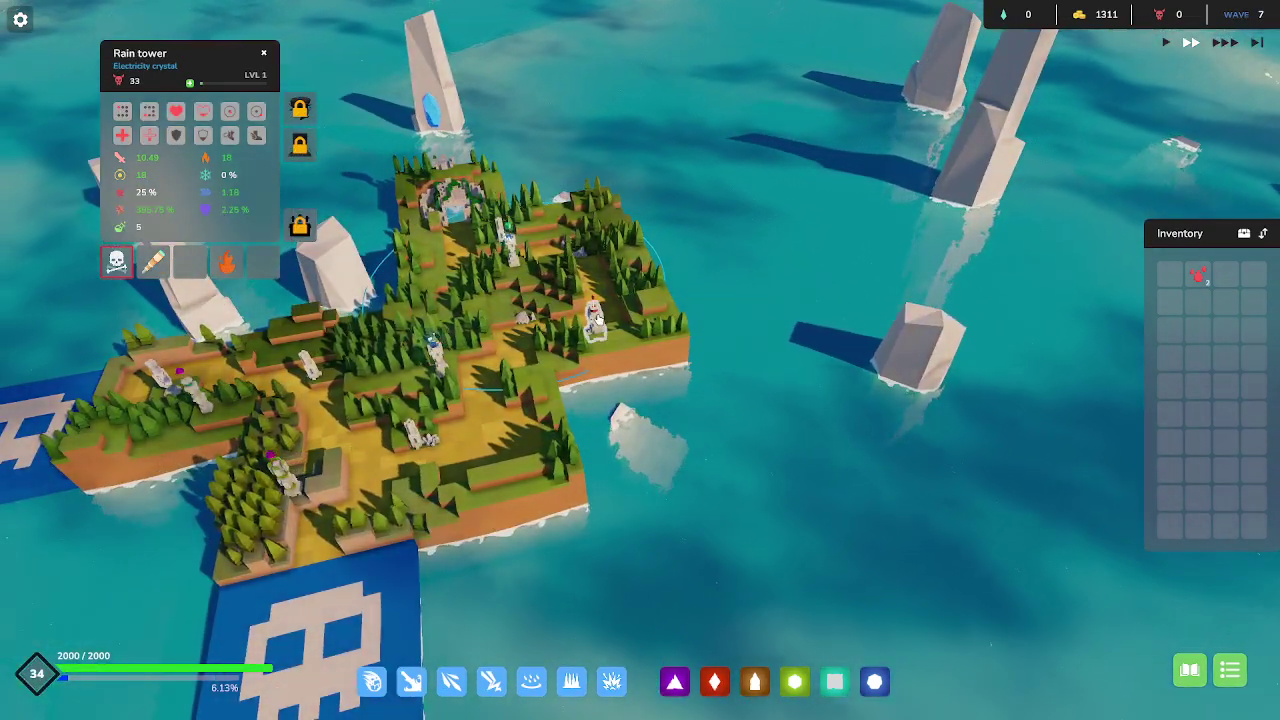
left_click(595, 318)
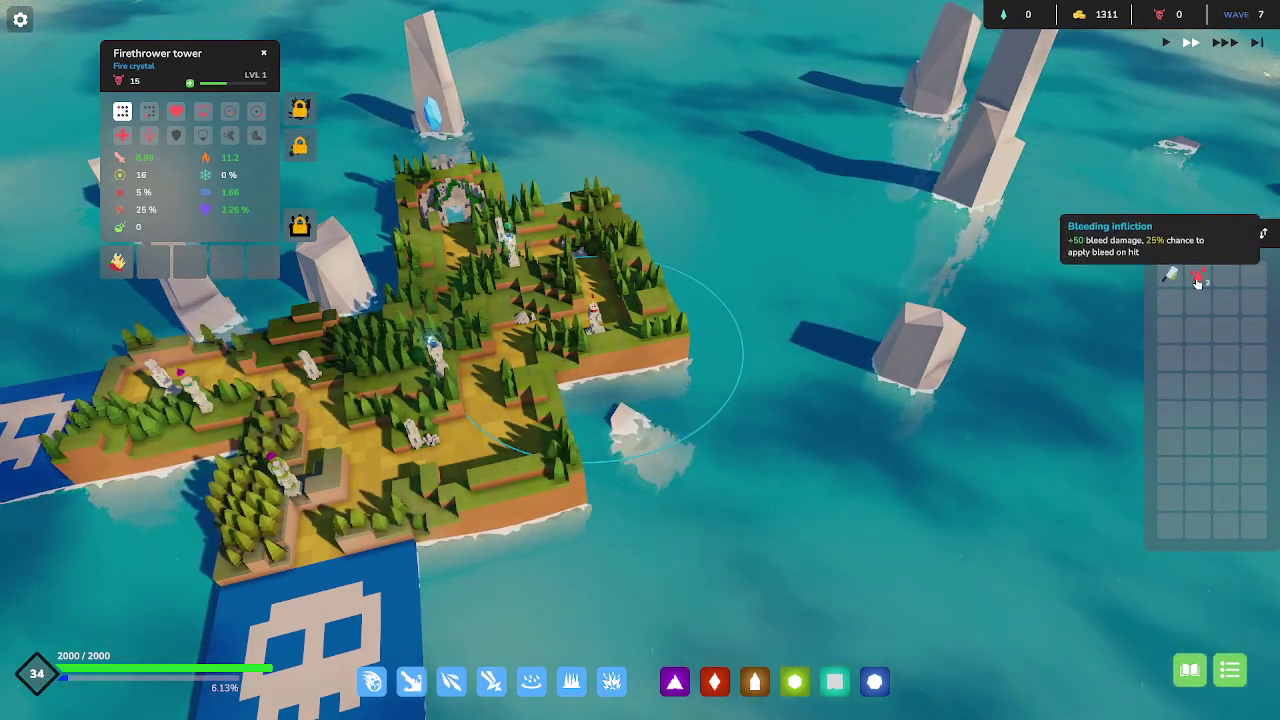
left_click_drag(1198, 283, 567, 261)
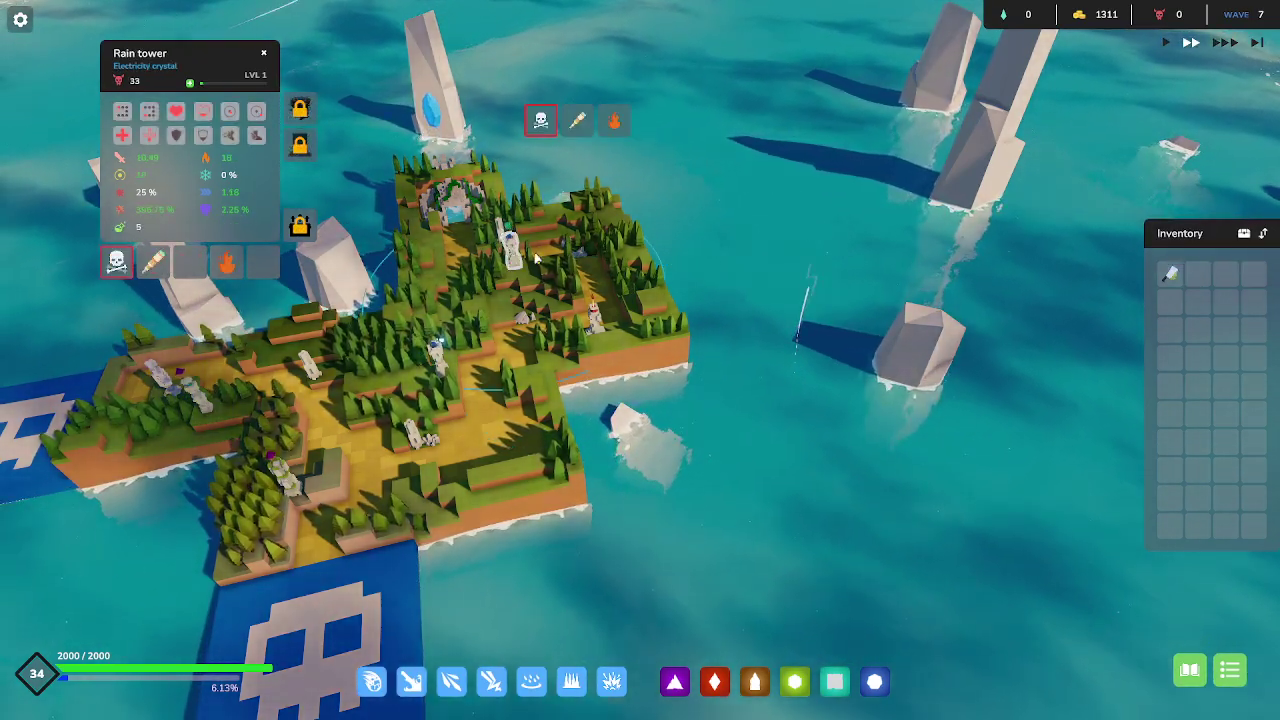
left_click_drag(1170, 273, 190, 262)
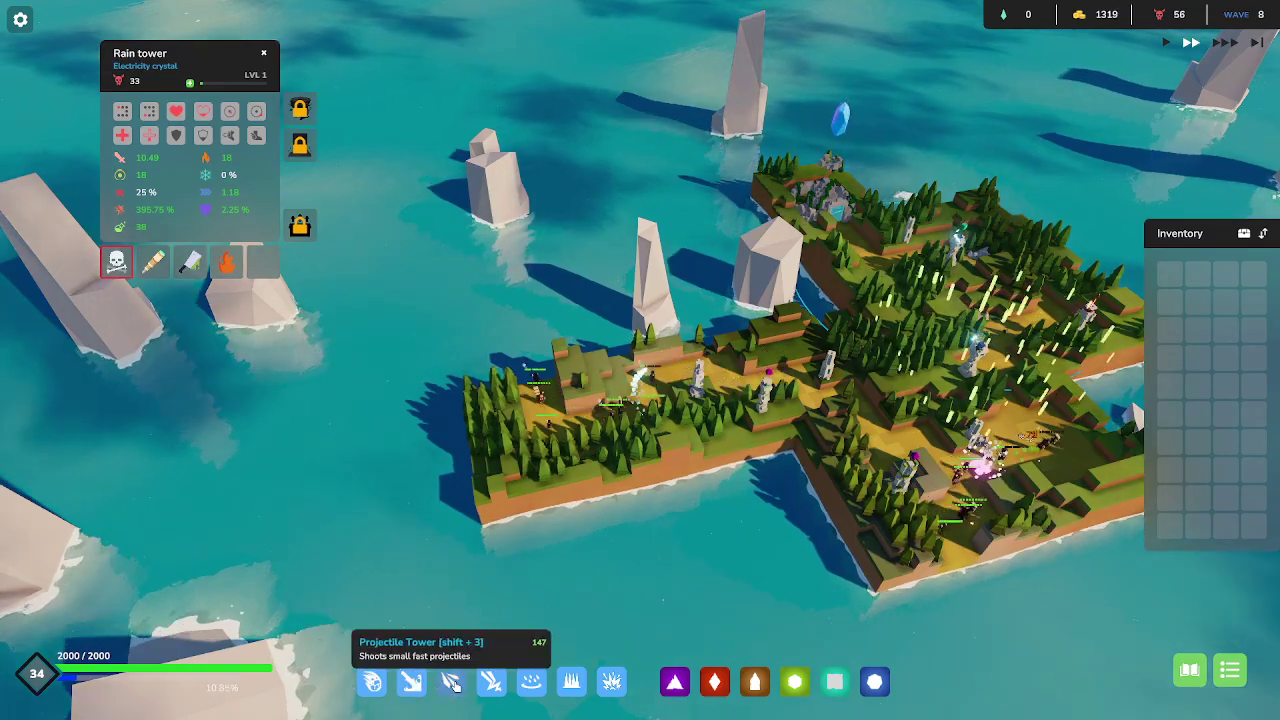
Build a second Rain tower at the island's west end and let wave 8 run.
left_click(412, 686)
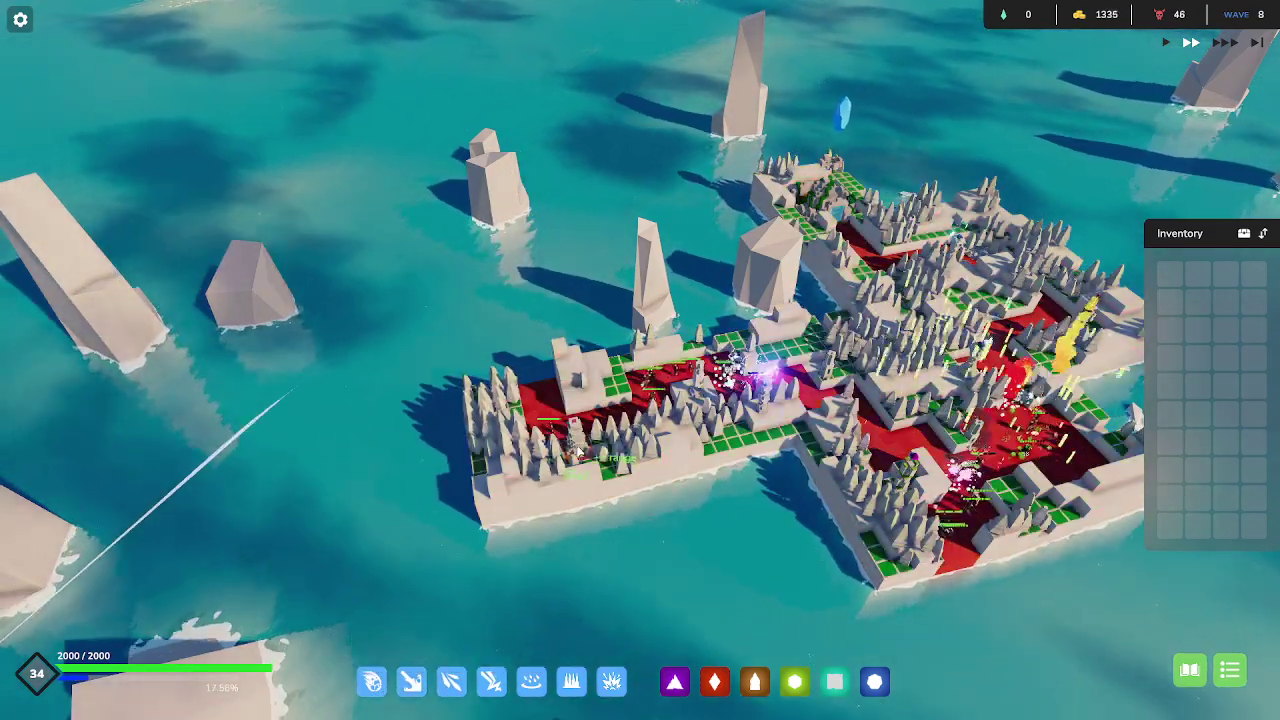
key("Escape")
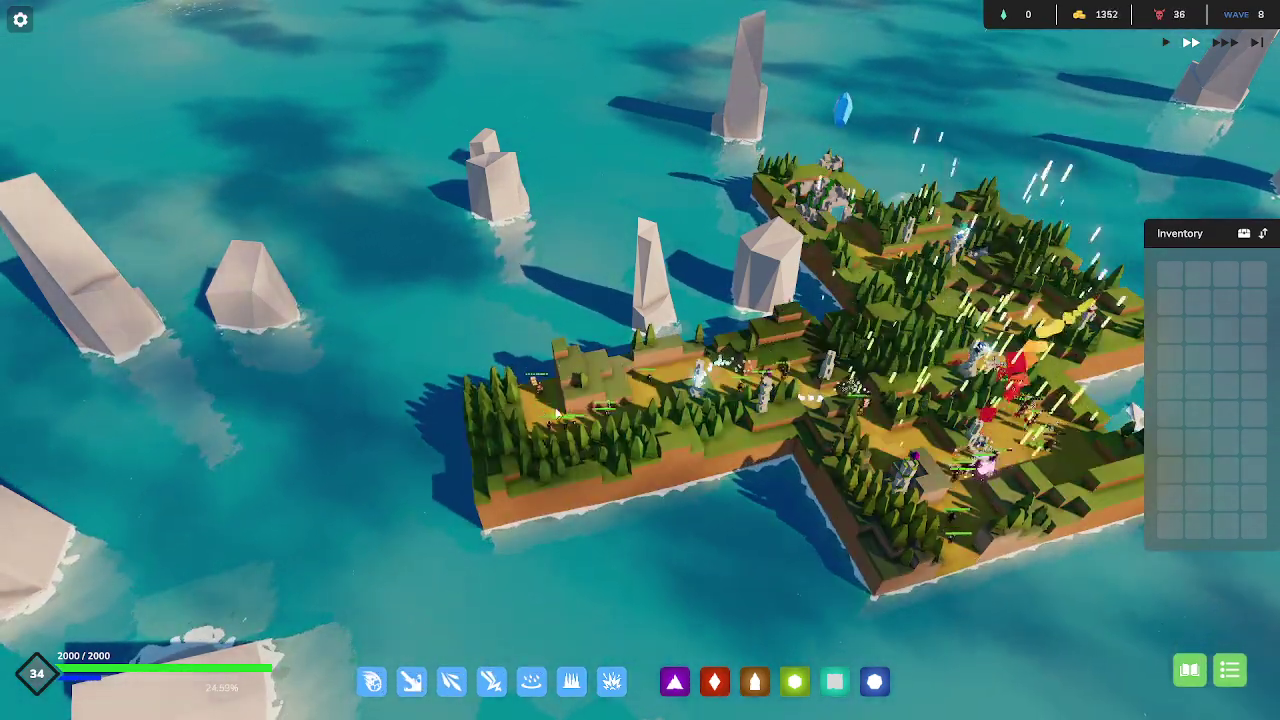
left_click(531, 681)
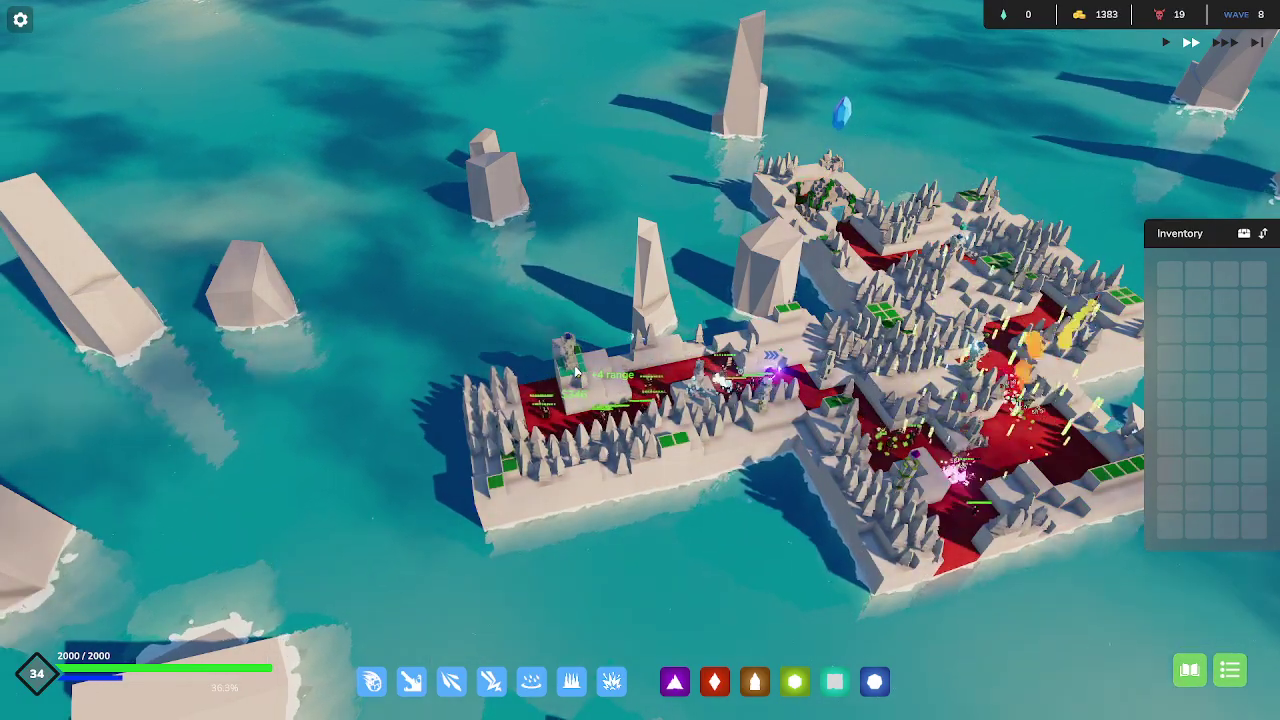
left_click(575, 372)
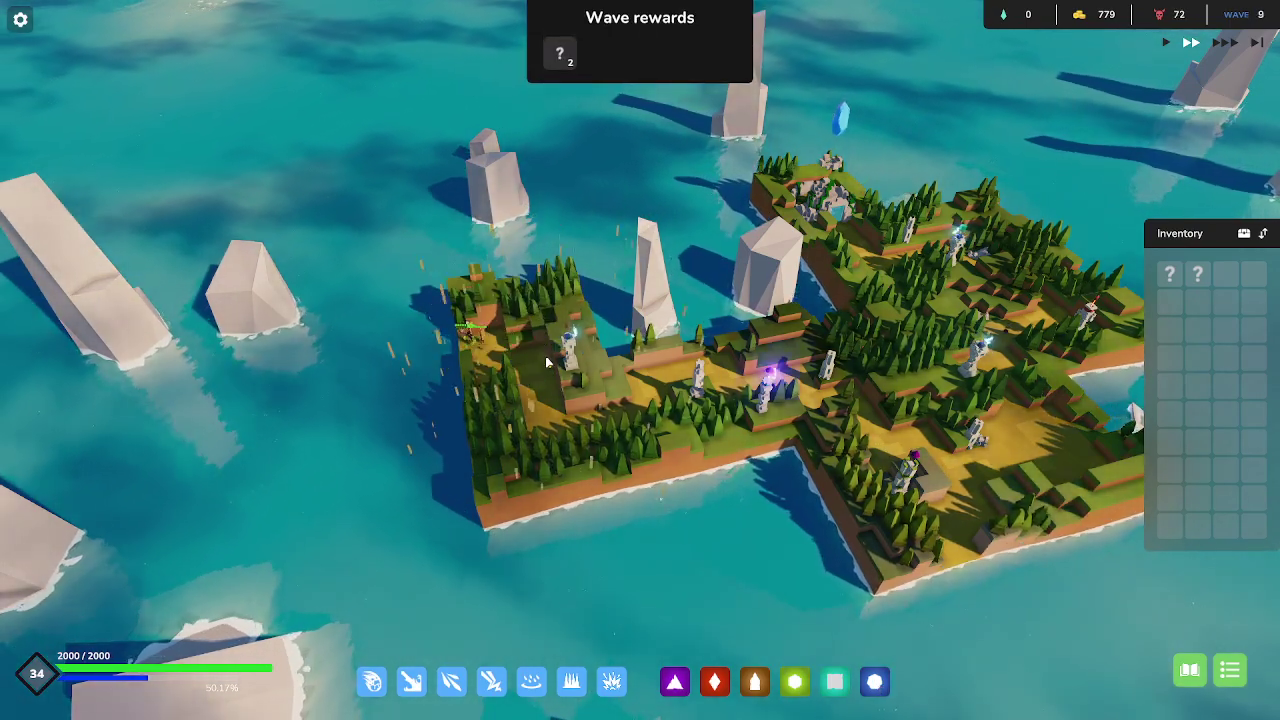
key("d")
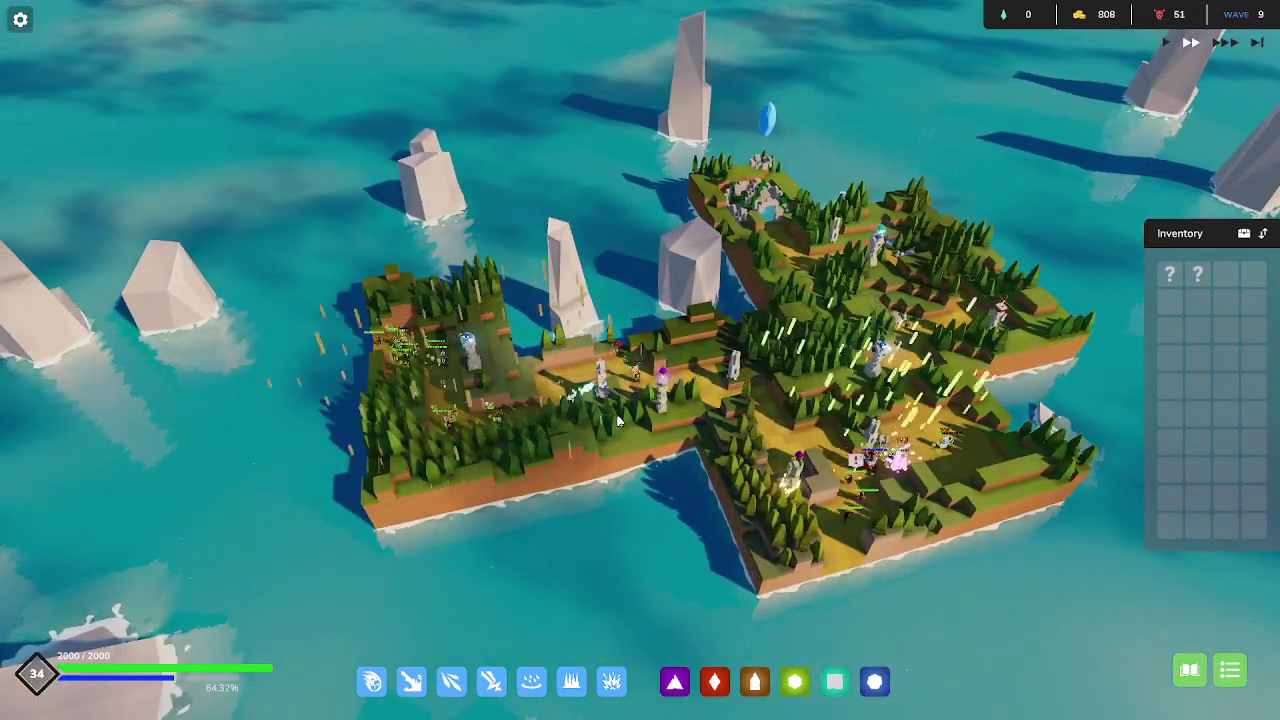
scroll(620, 422, "up", 2)
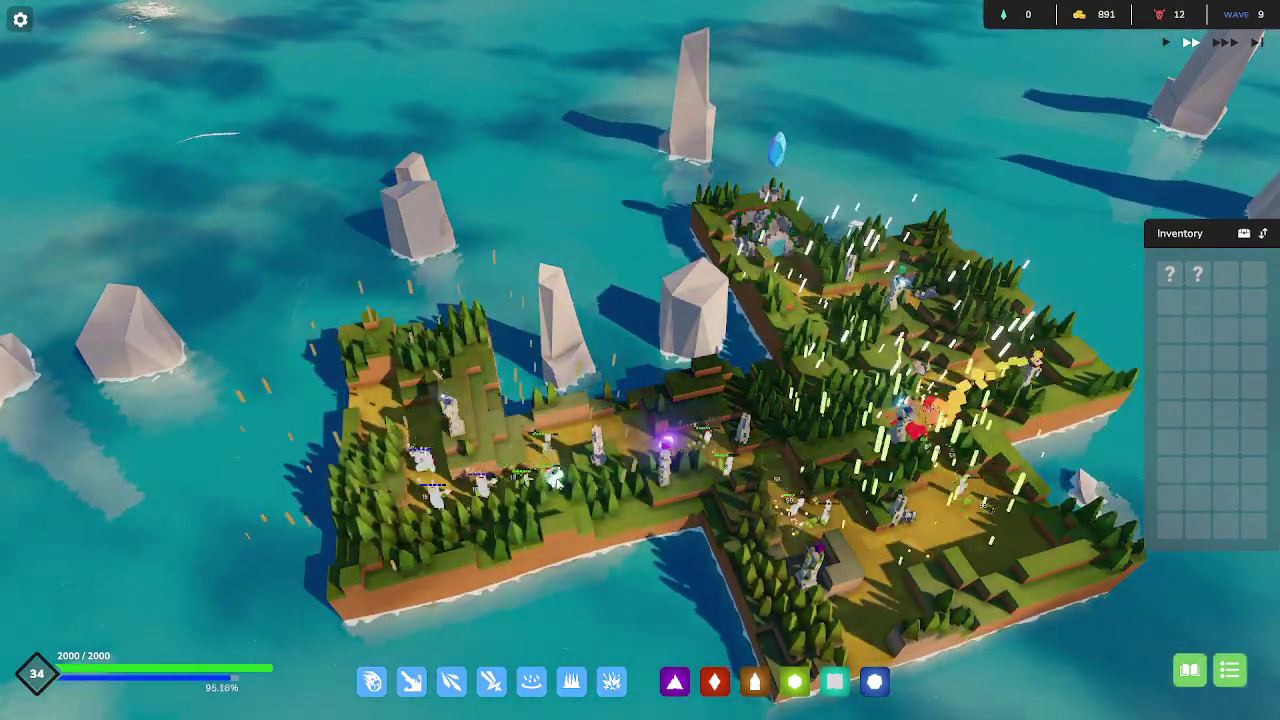
Place another tower on the western arm as the last wave 9 enemies fall.
left_click(451, 682)
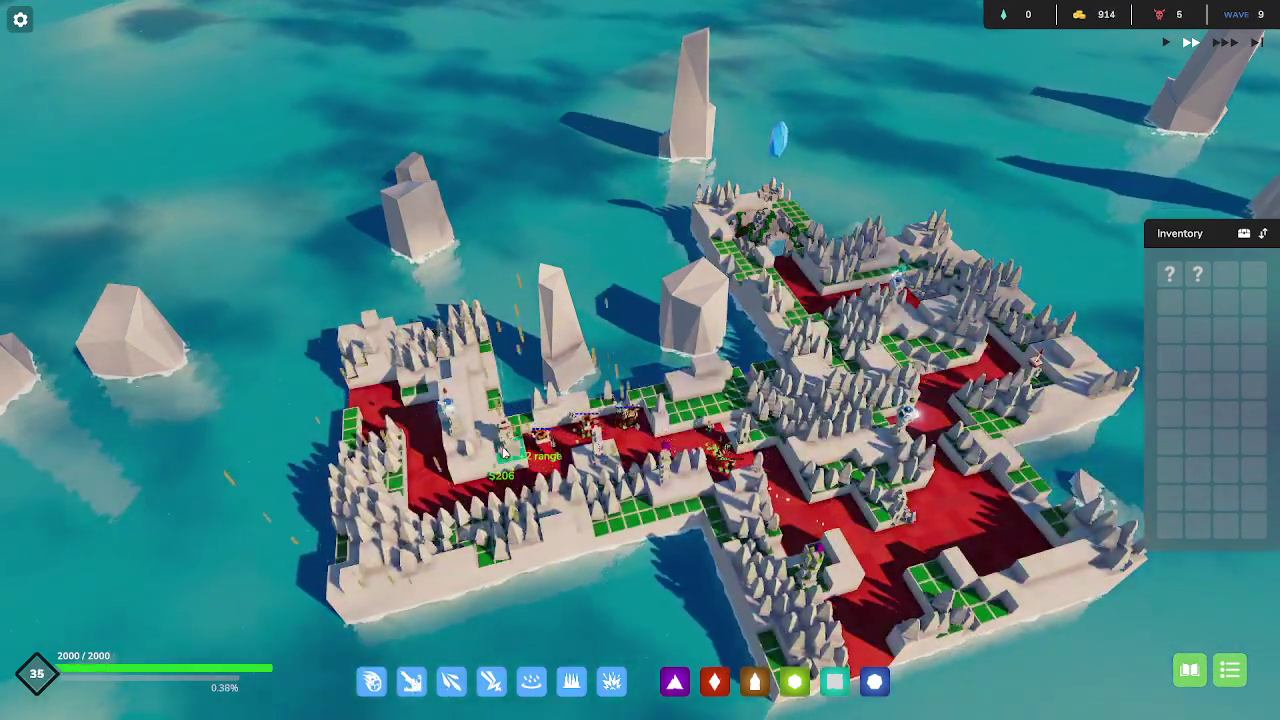
left_click(503, 452)
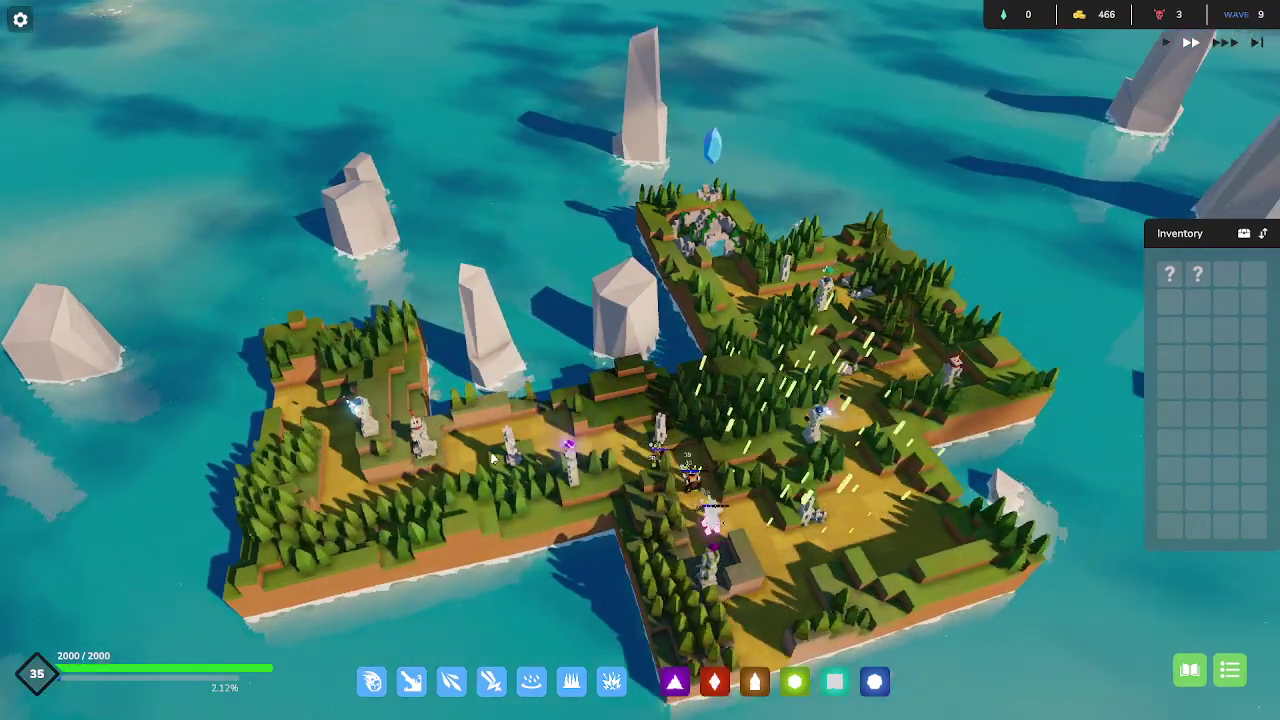
left_click_drag(485, 454, 300, 400)
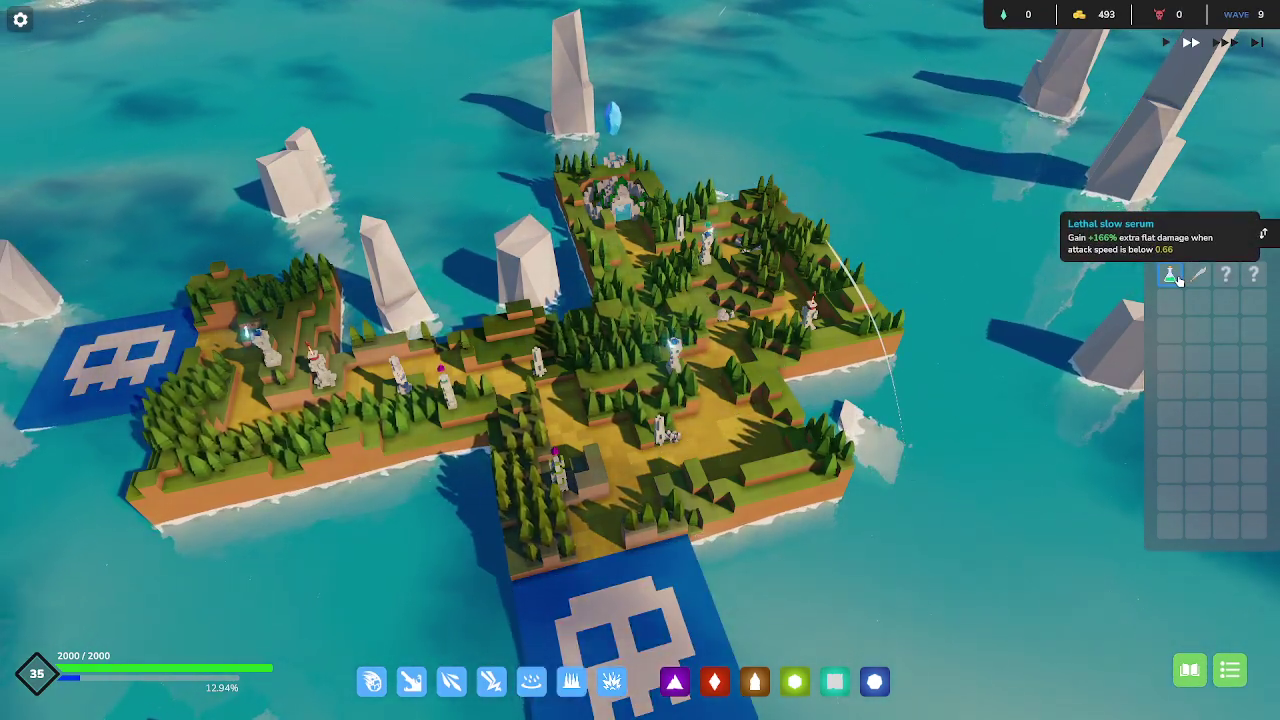
Build an Earth-crystal Boulder tower on the western arm during wave 10.
left_click(706, 252)
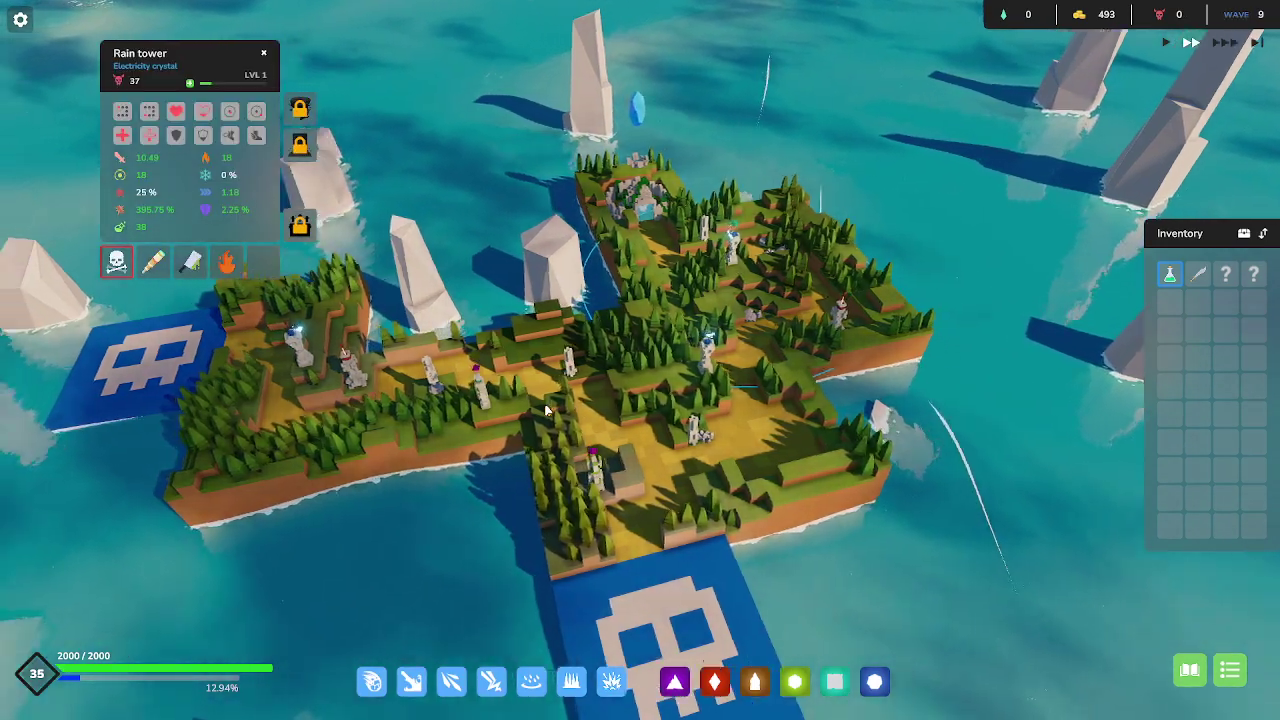
key("a")
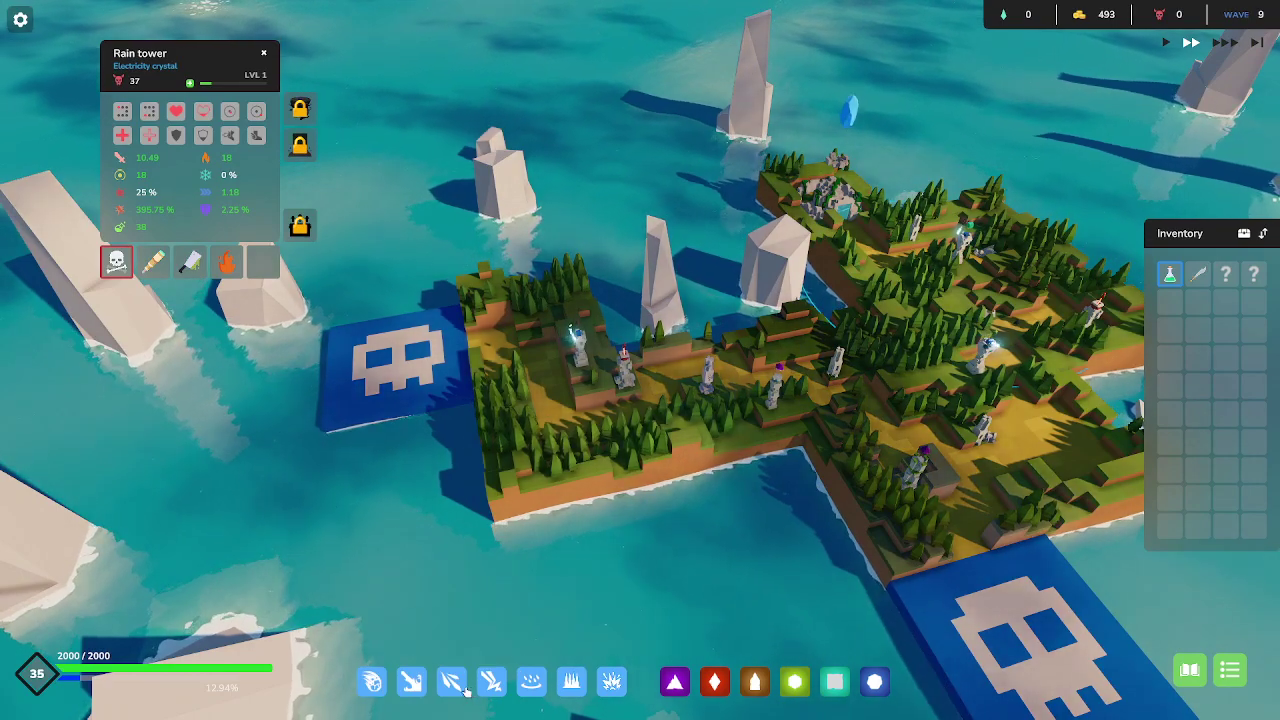
left_click(372, 682)
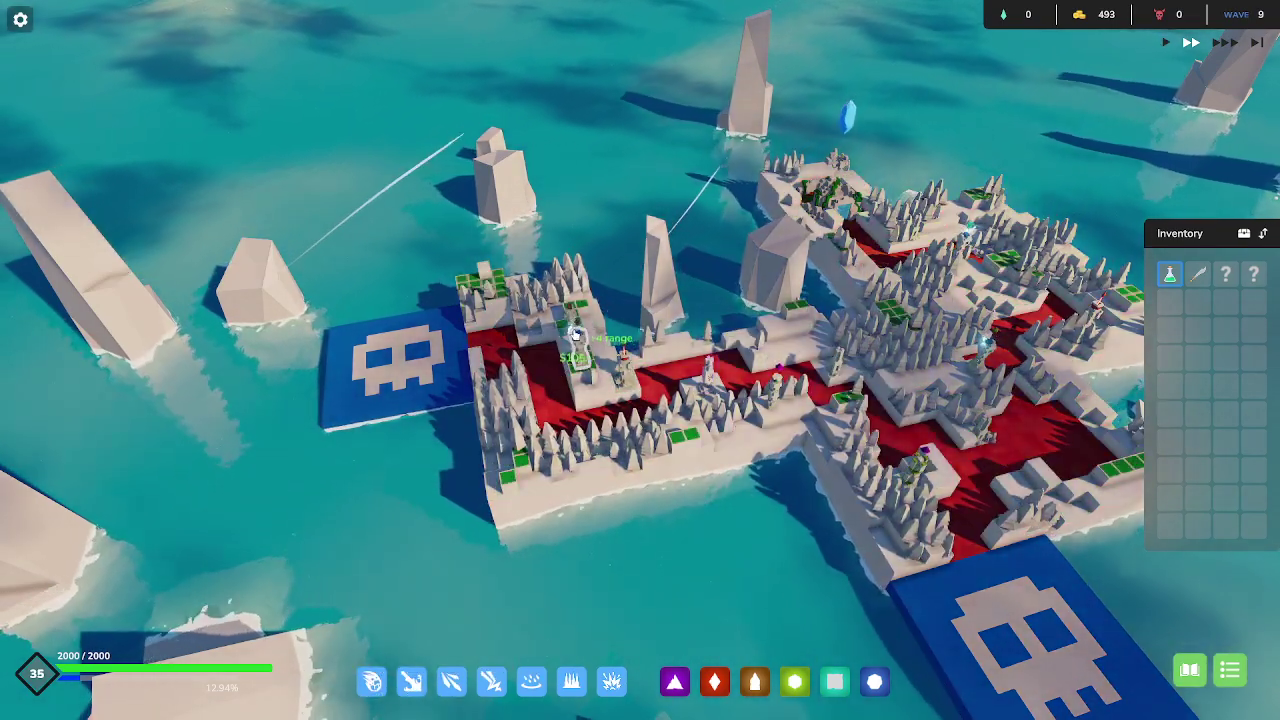
left_click(573, 331)
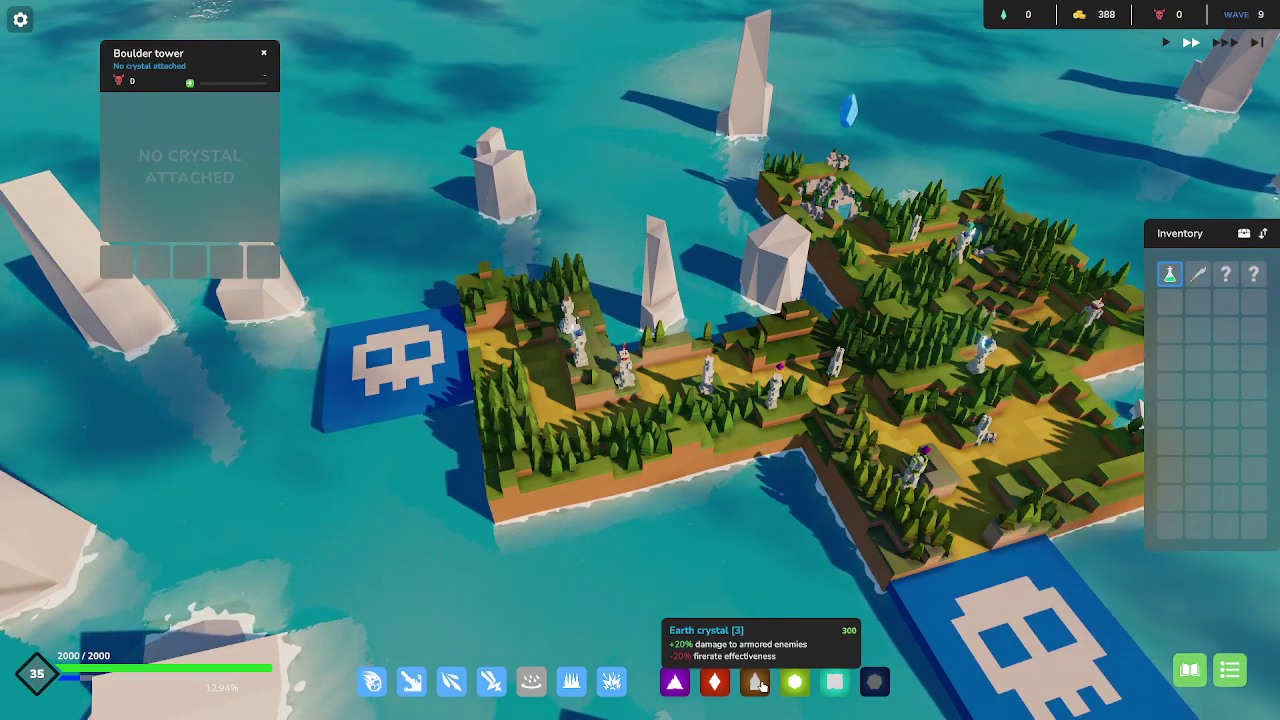
key("Escape")
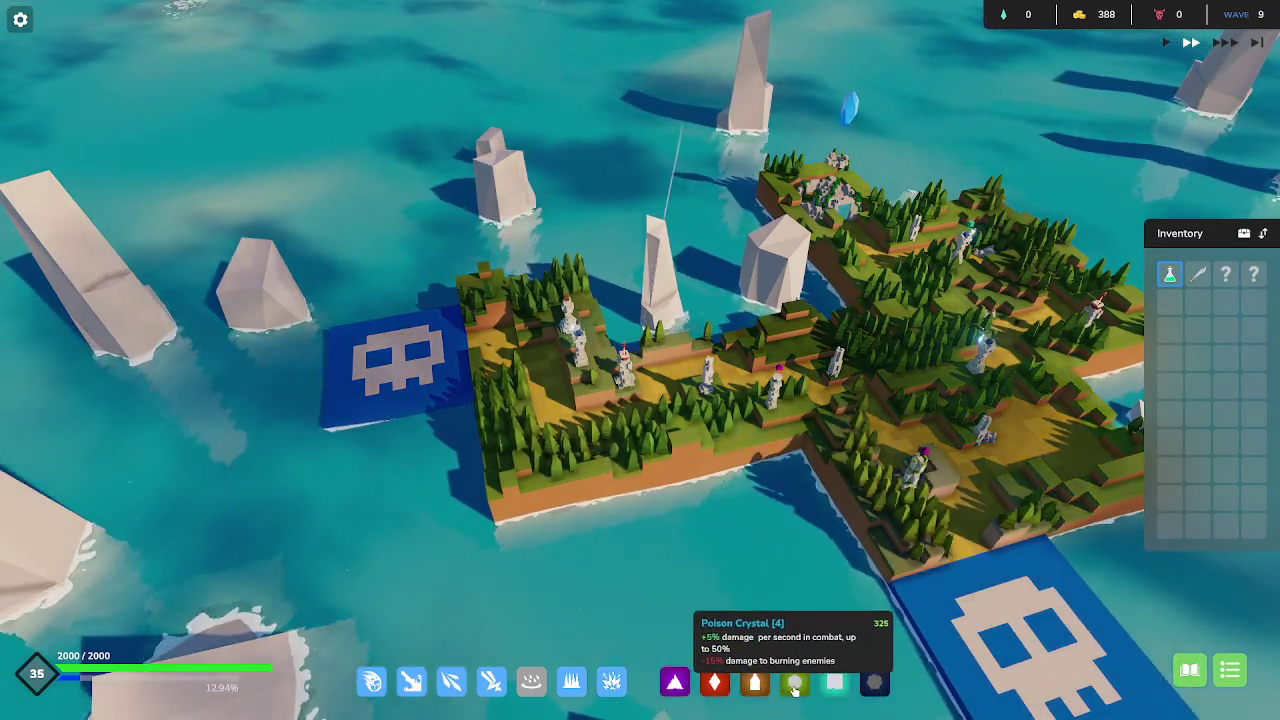
left_click(569, 324)
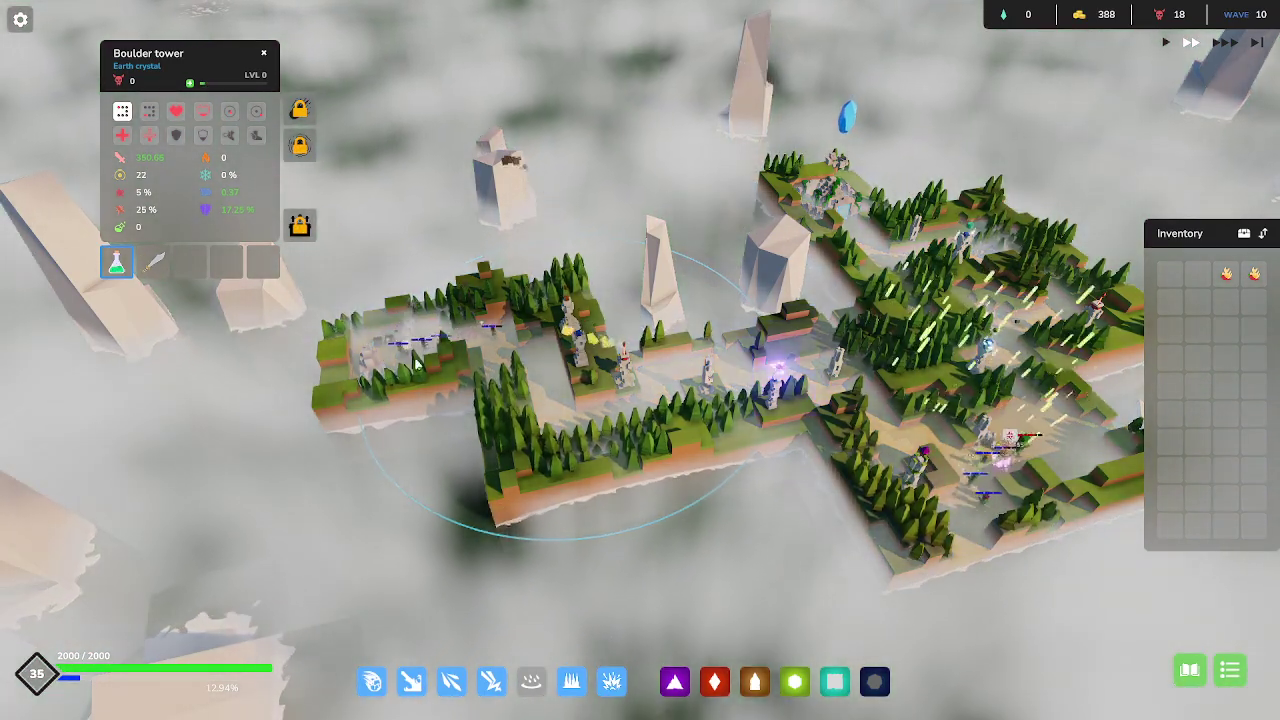
key("d")
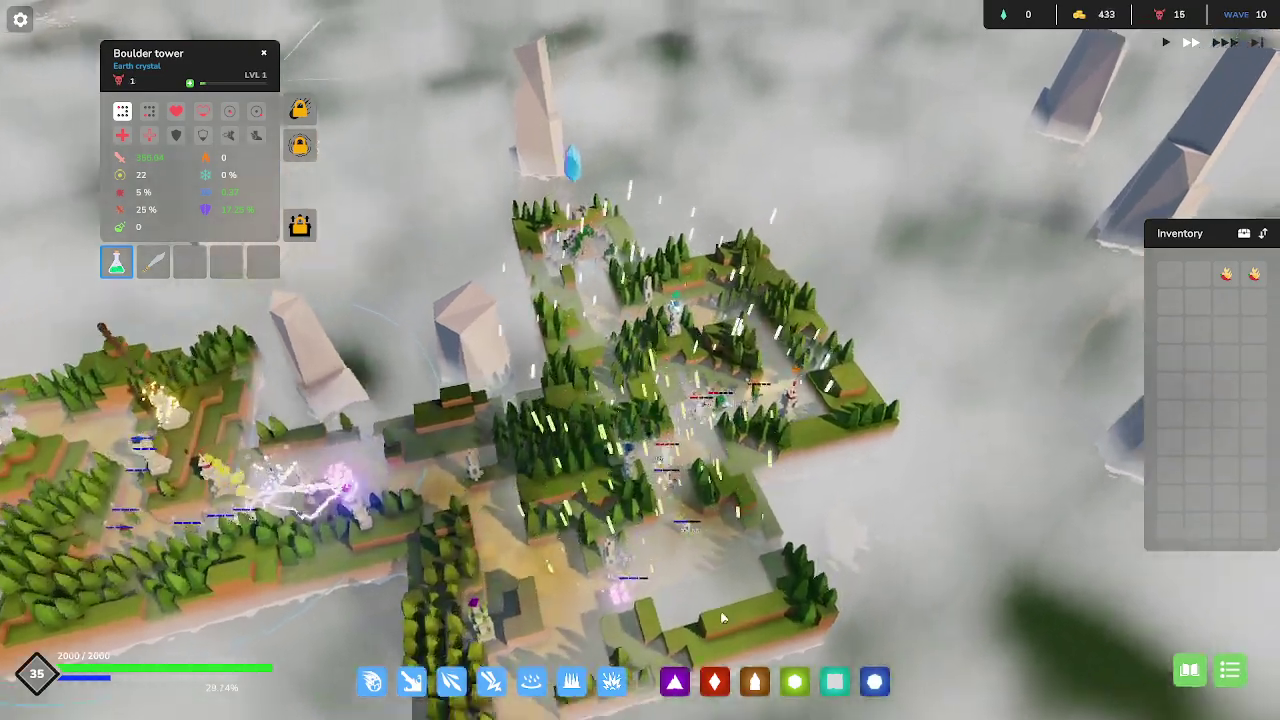
scroll(719, 545, "up", 3)
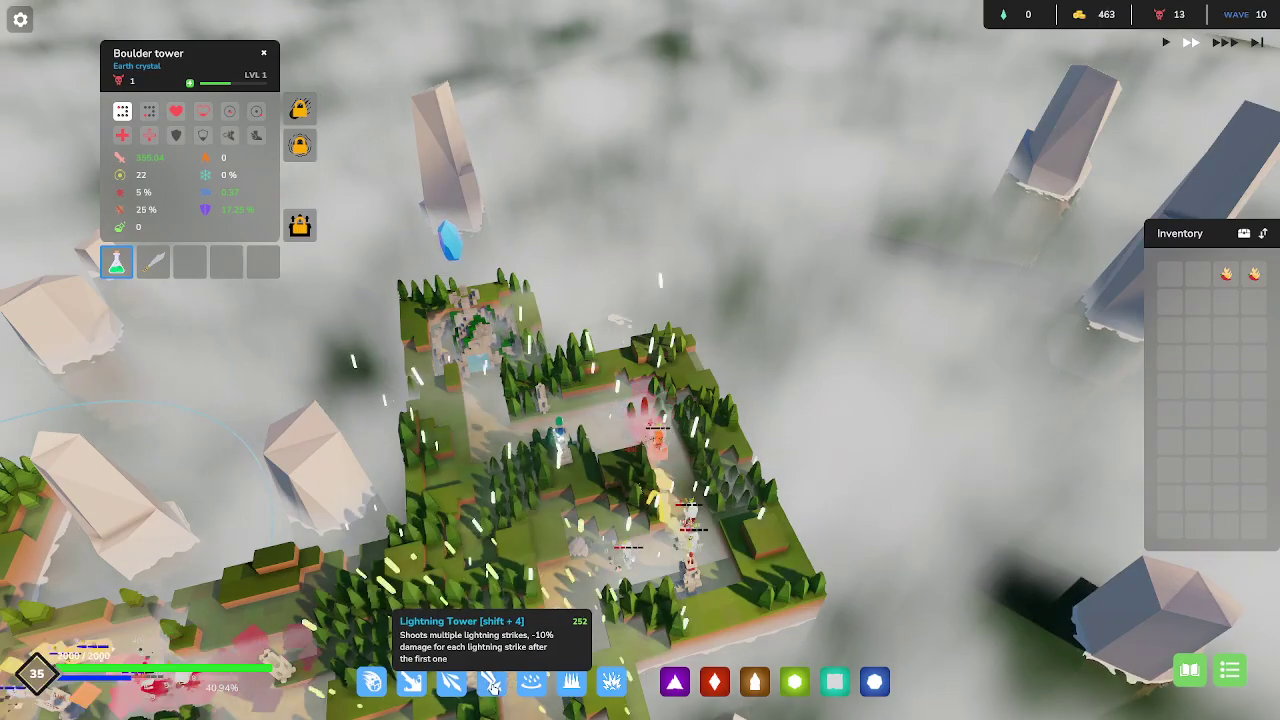
Place a Lightning tower on the island and attach an Arcane crystal to it.
left_click(493, 686)
left_click(590, 488)
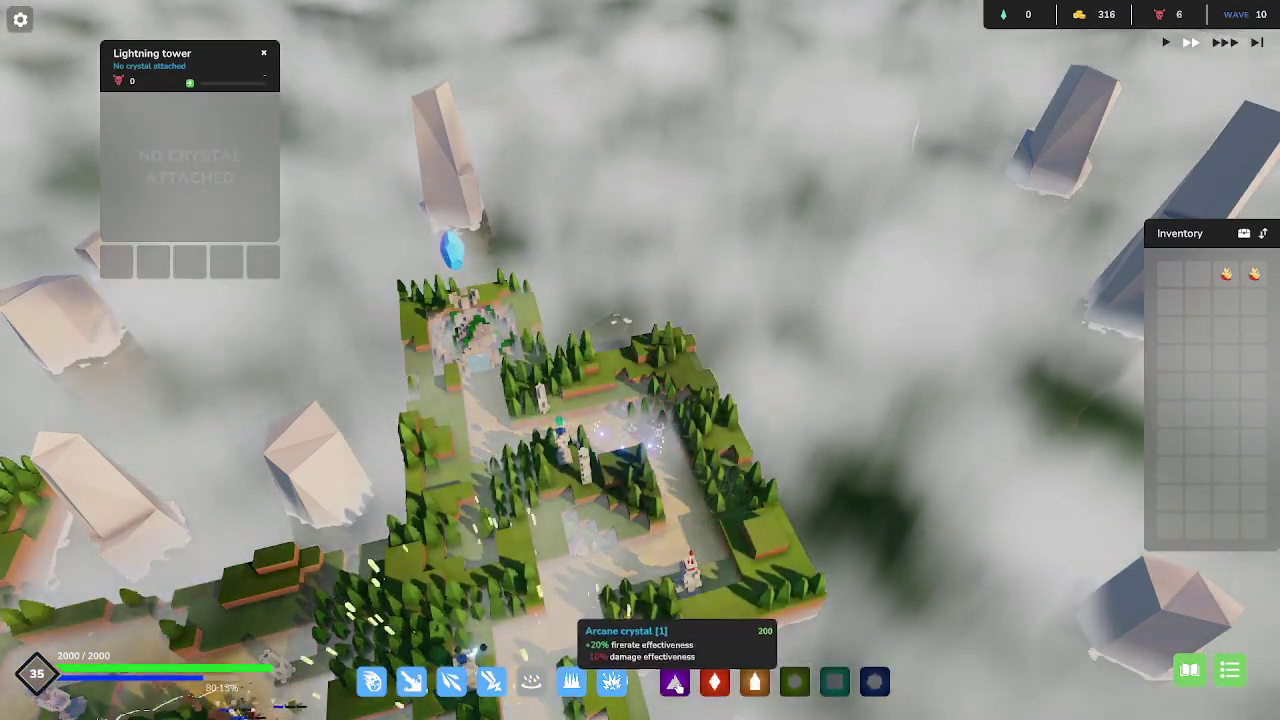
left_click(612, 508)
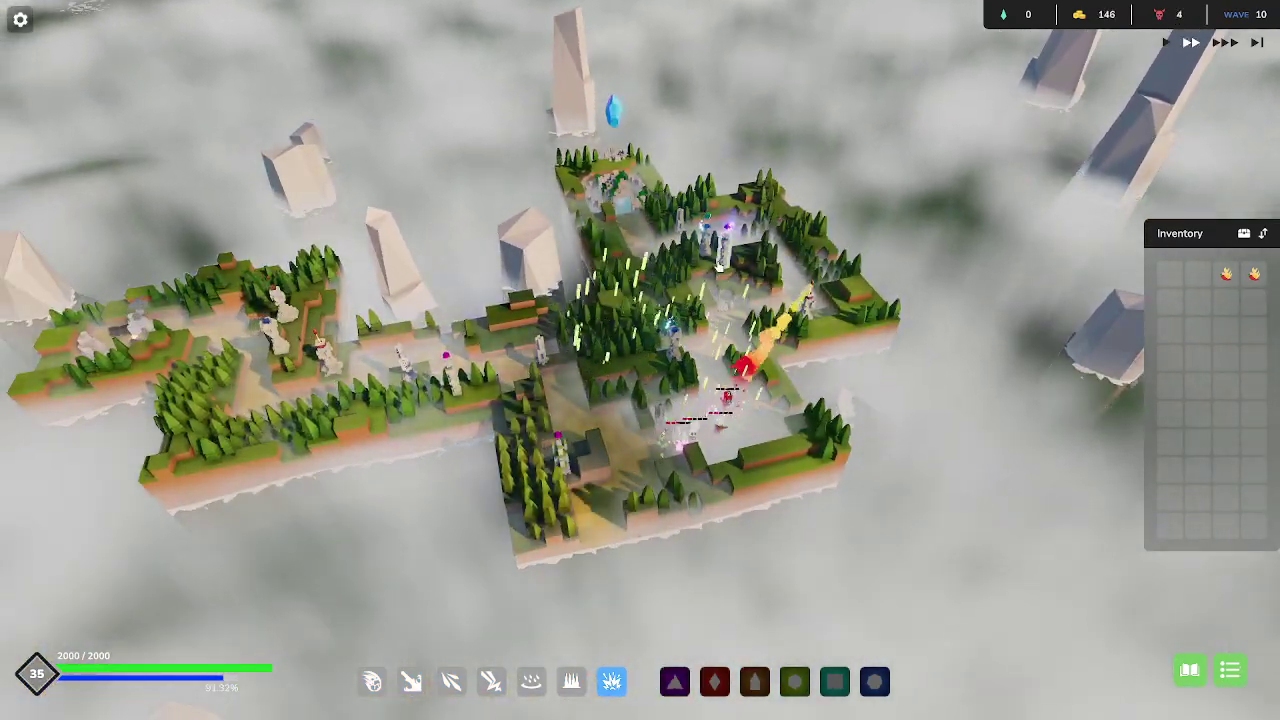
left_click(728, 262)
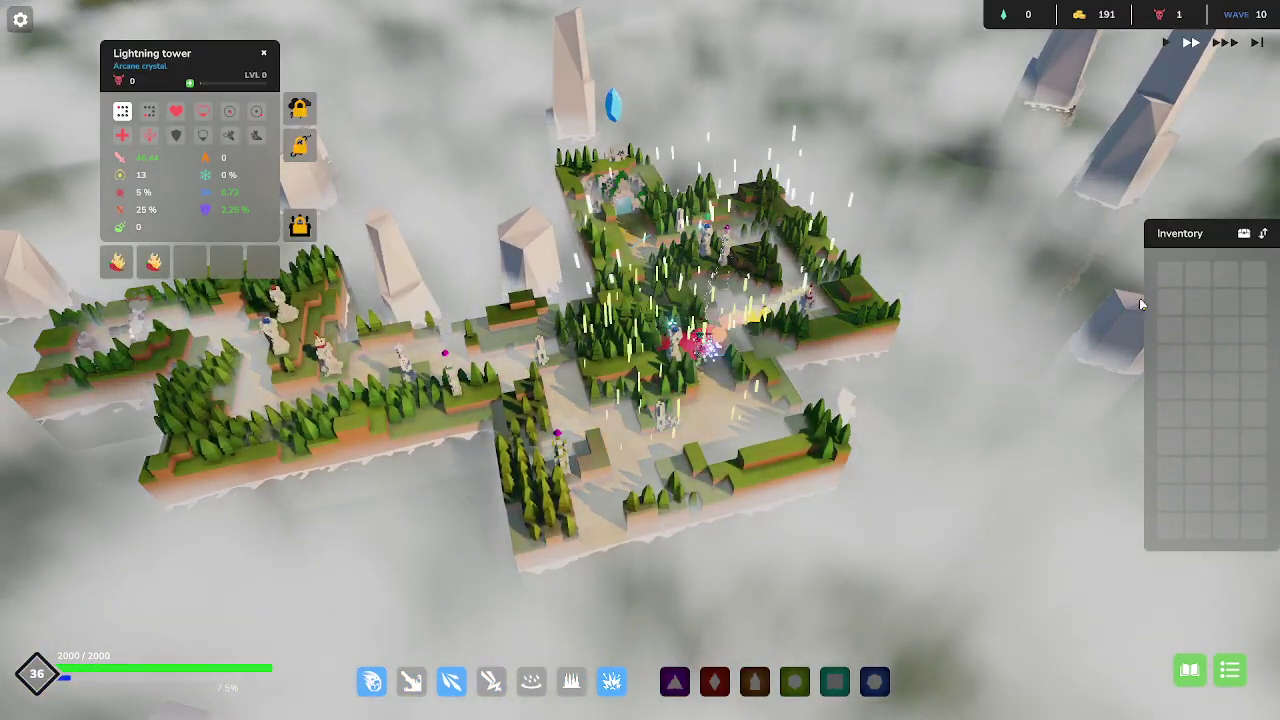
scroll(736, 412, "up", 5)
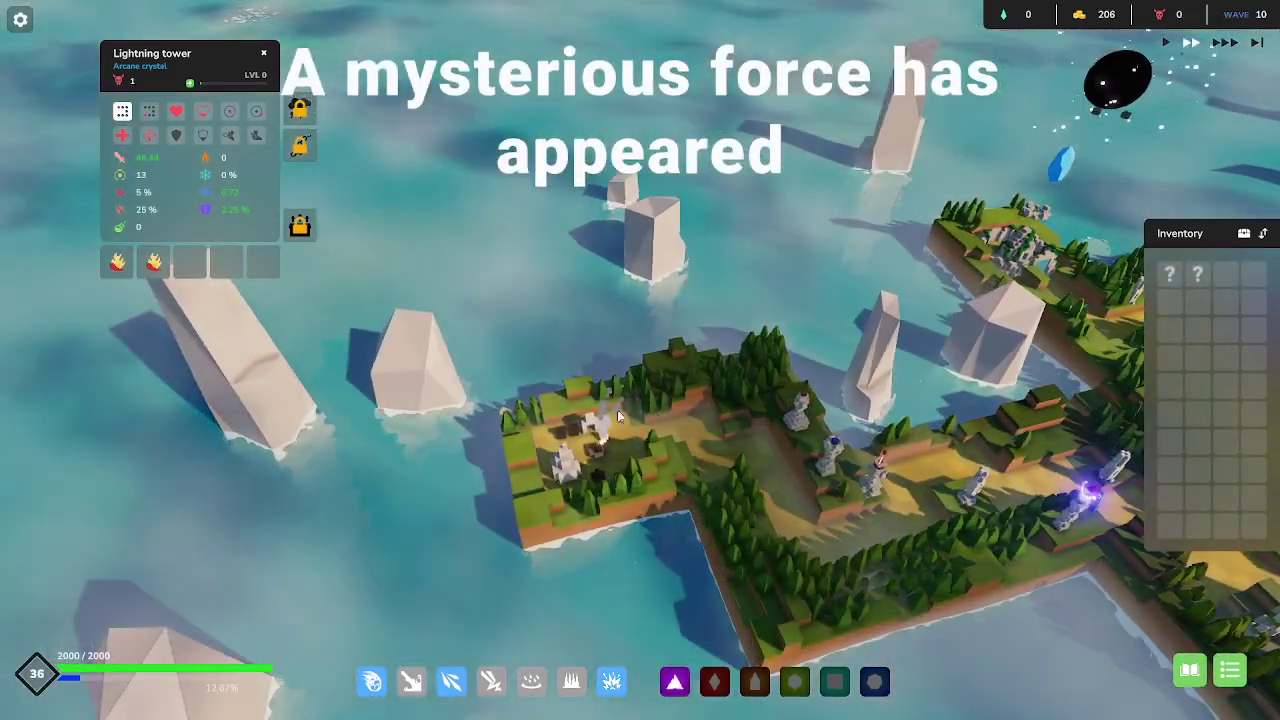
scroll(651, 432, "down", 2)
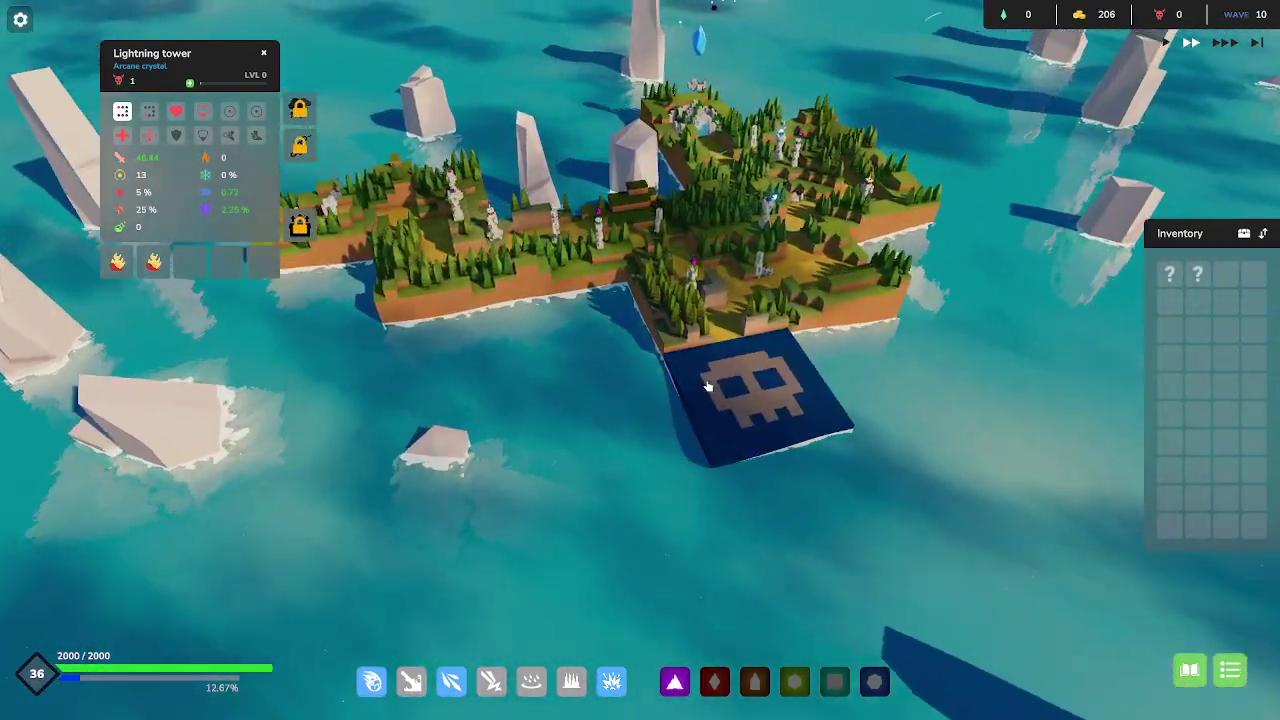
scroll(757, 188, "up", 5)
Equip the Rain tower with the Range lens in place of its skull item.
left_click(749, 147)
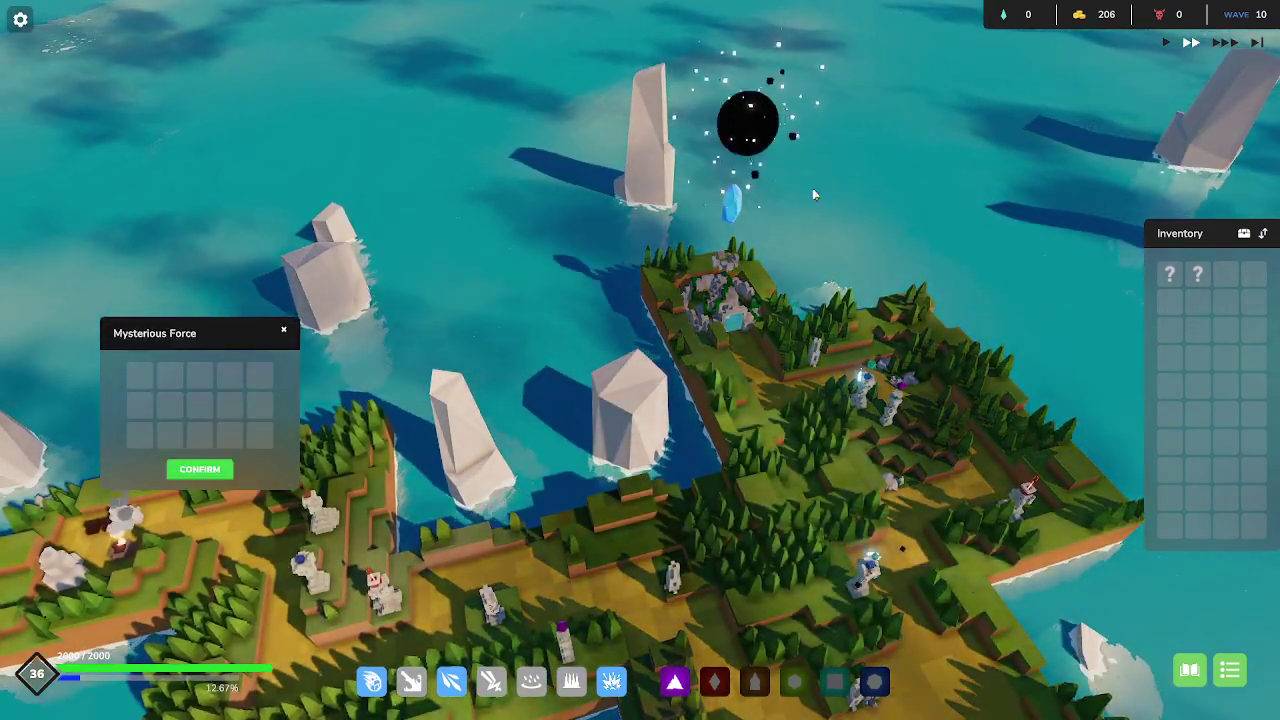
mouse_move(1197, 274)
left_click(888, 390)
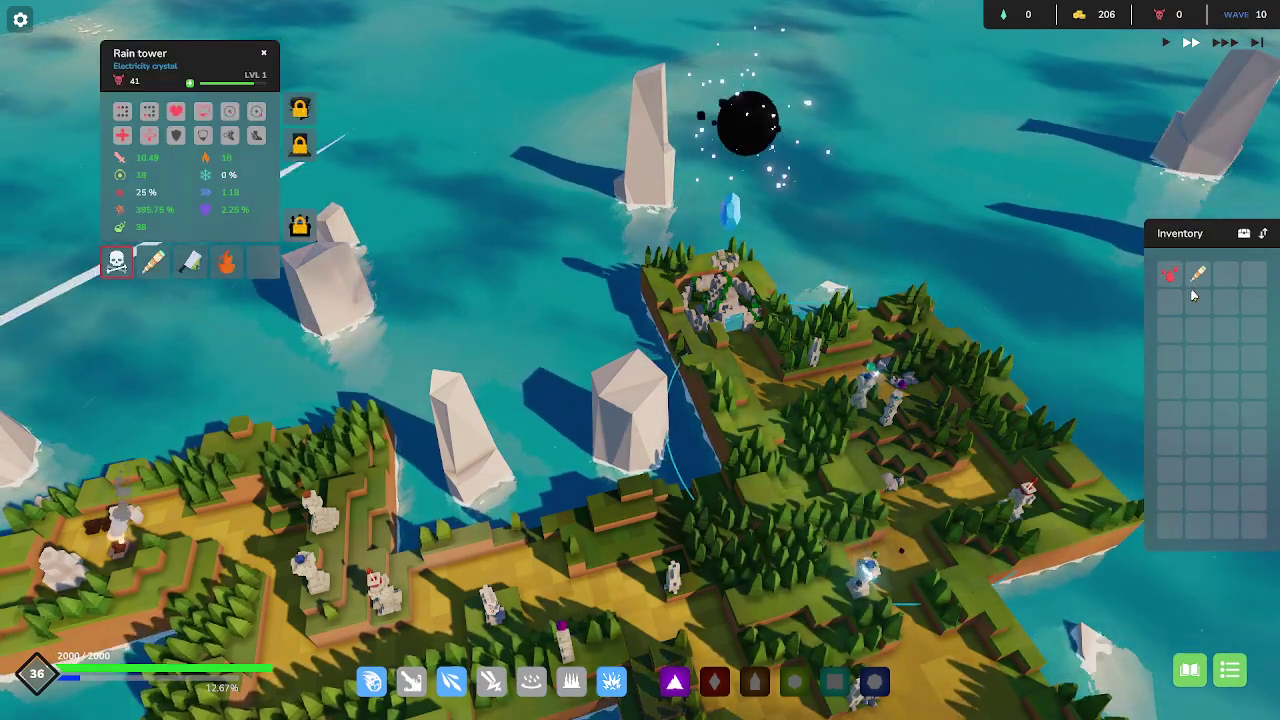
left_click(1197, 276)
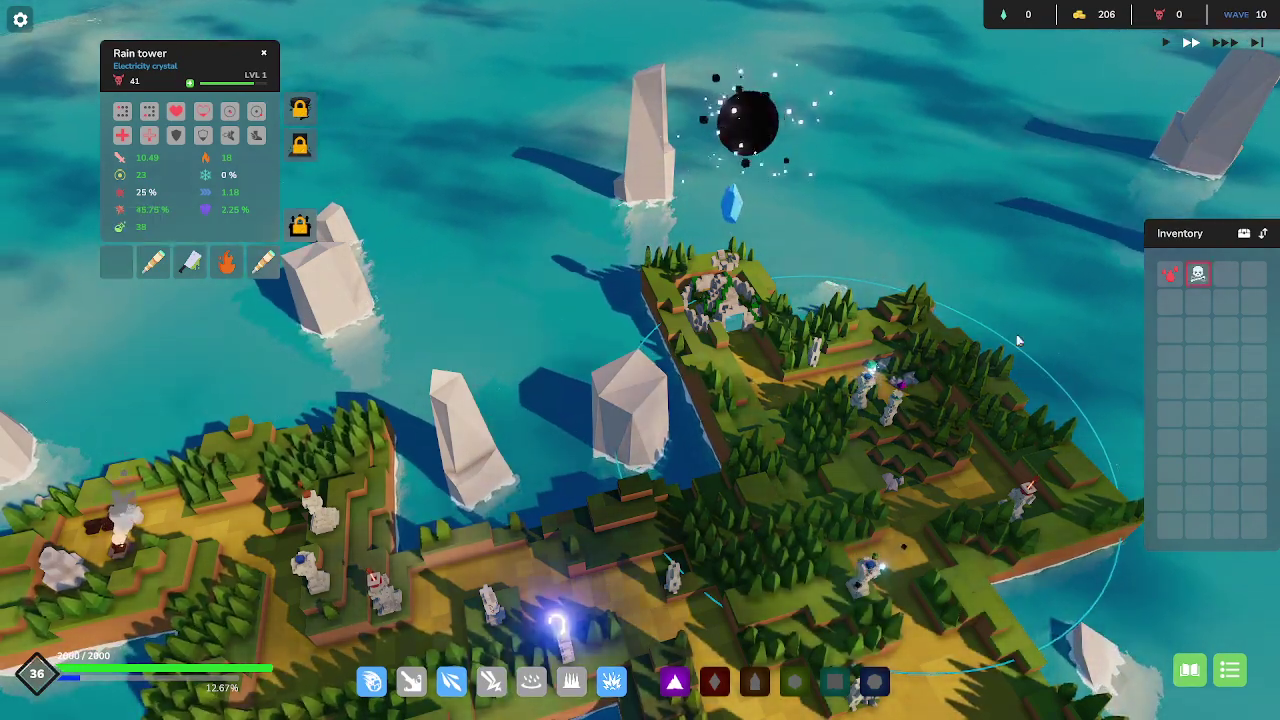
Offer the red item to the Mysterious Force and confirm the sacrifice.
left_click(748, 137)
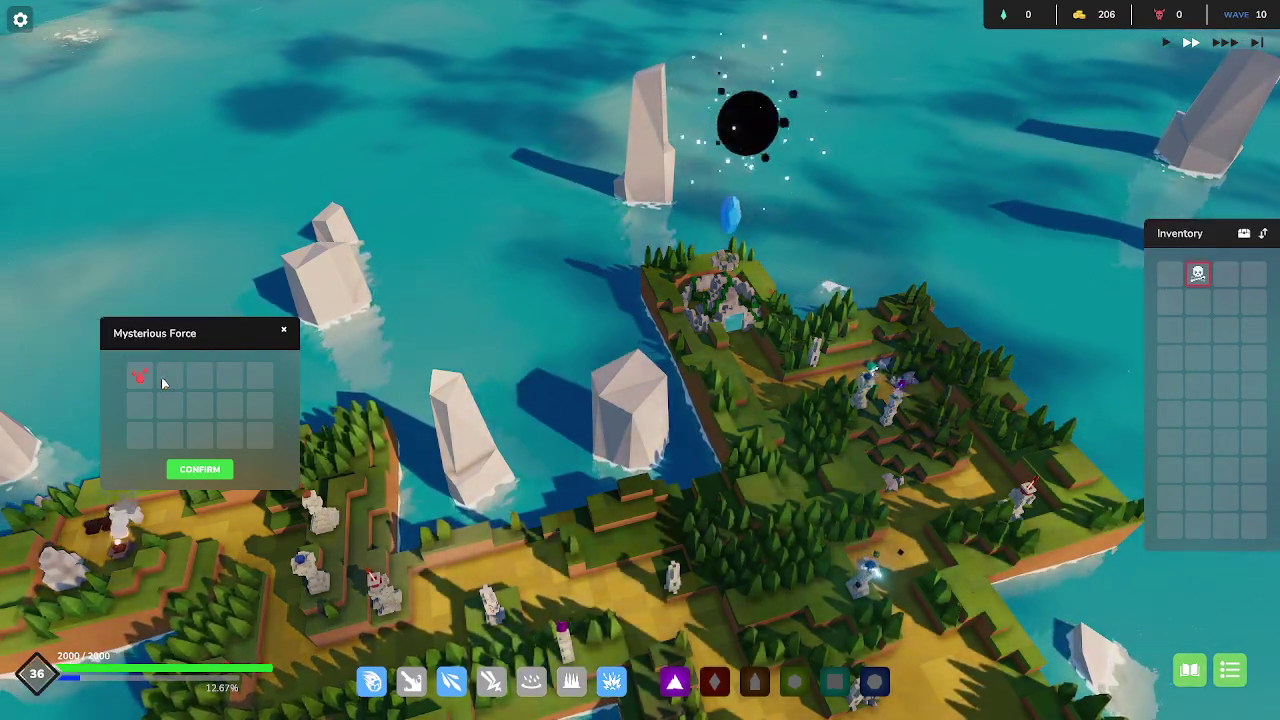
key("d")
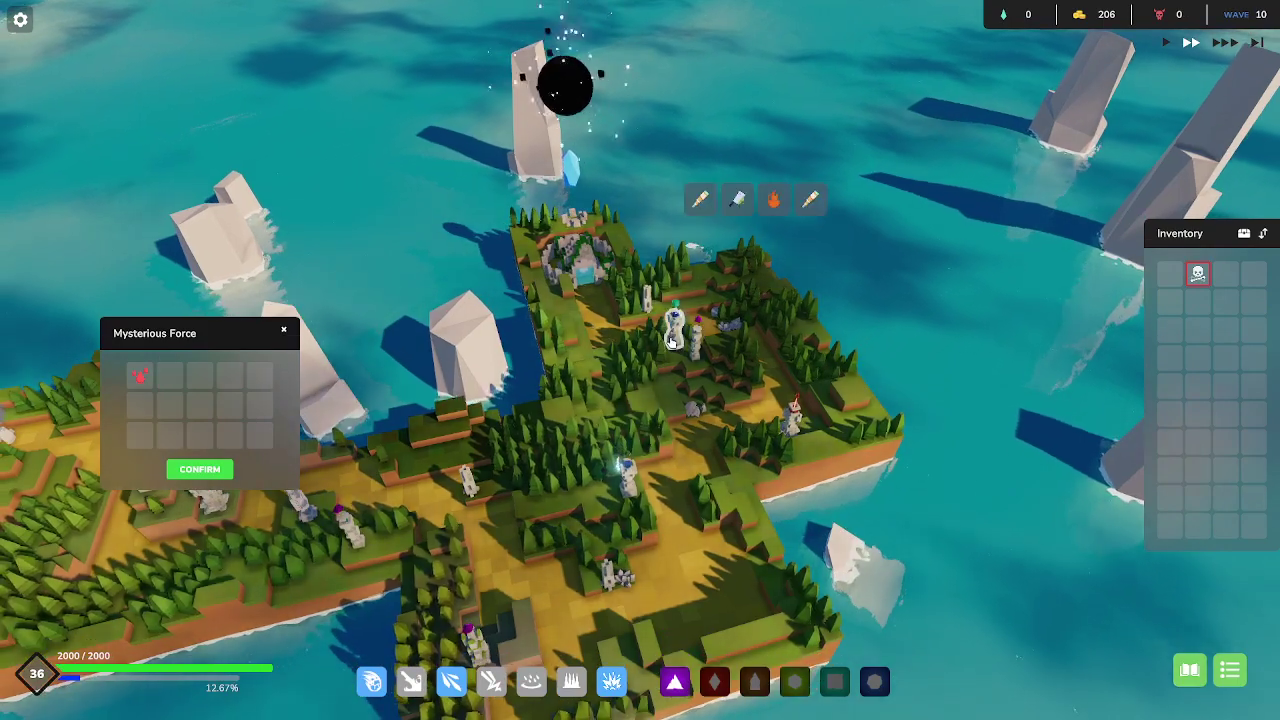
left_click(672, 341)
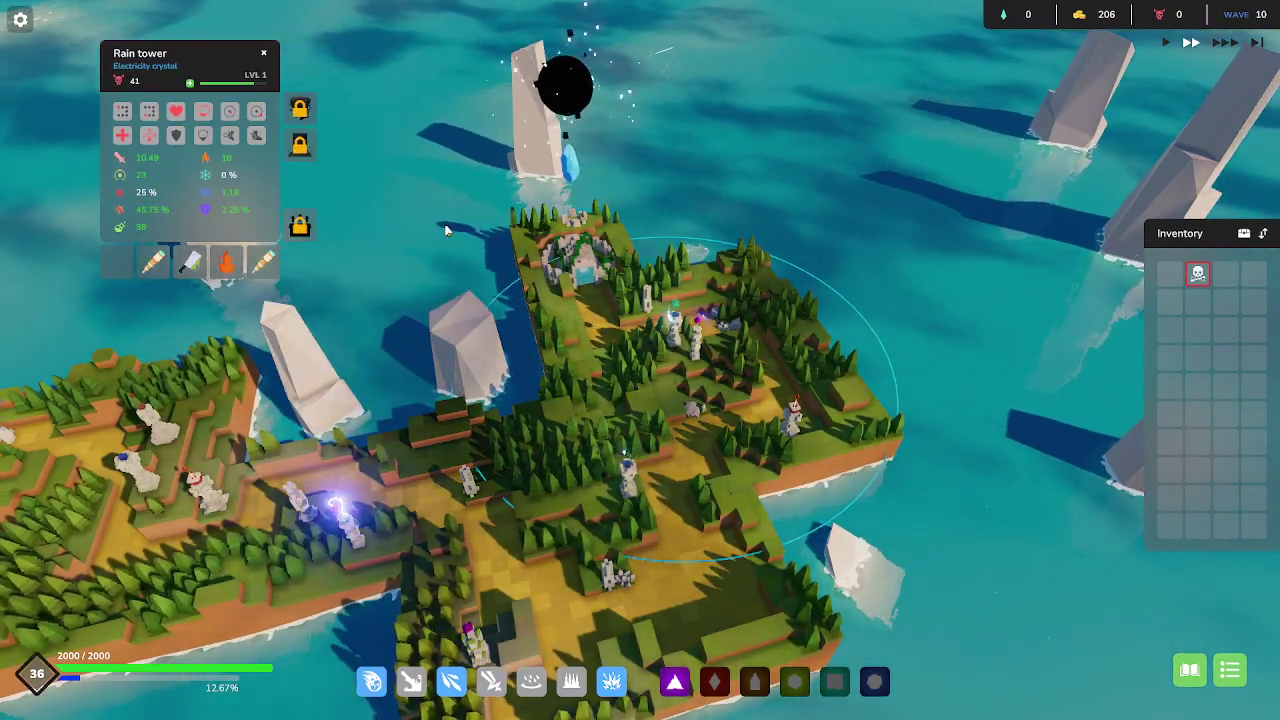
left_click(560, 101)
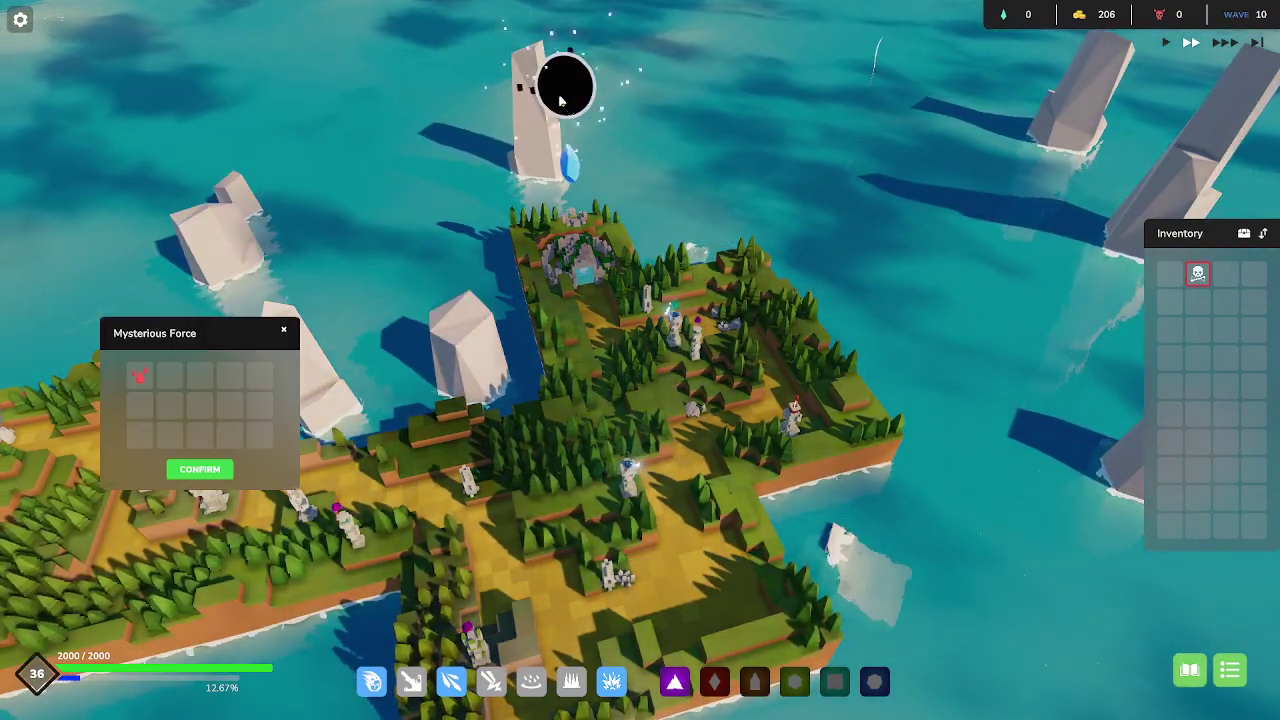
left_click(196, 470)
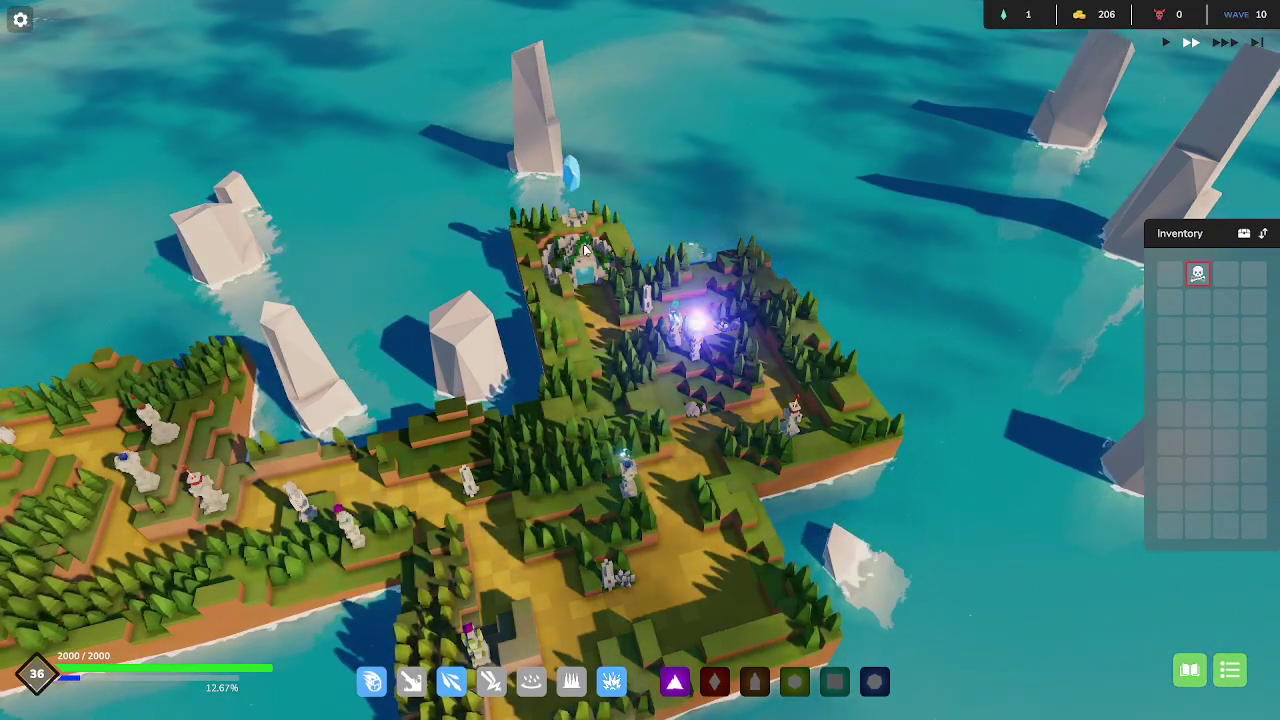
left_click(688, 347)
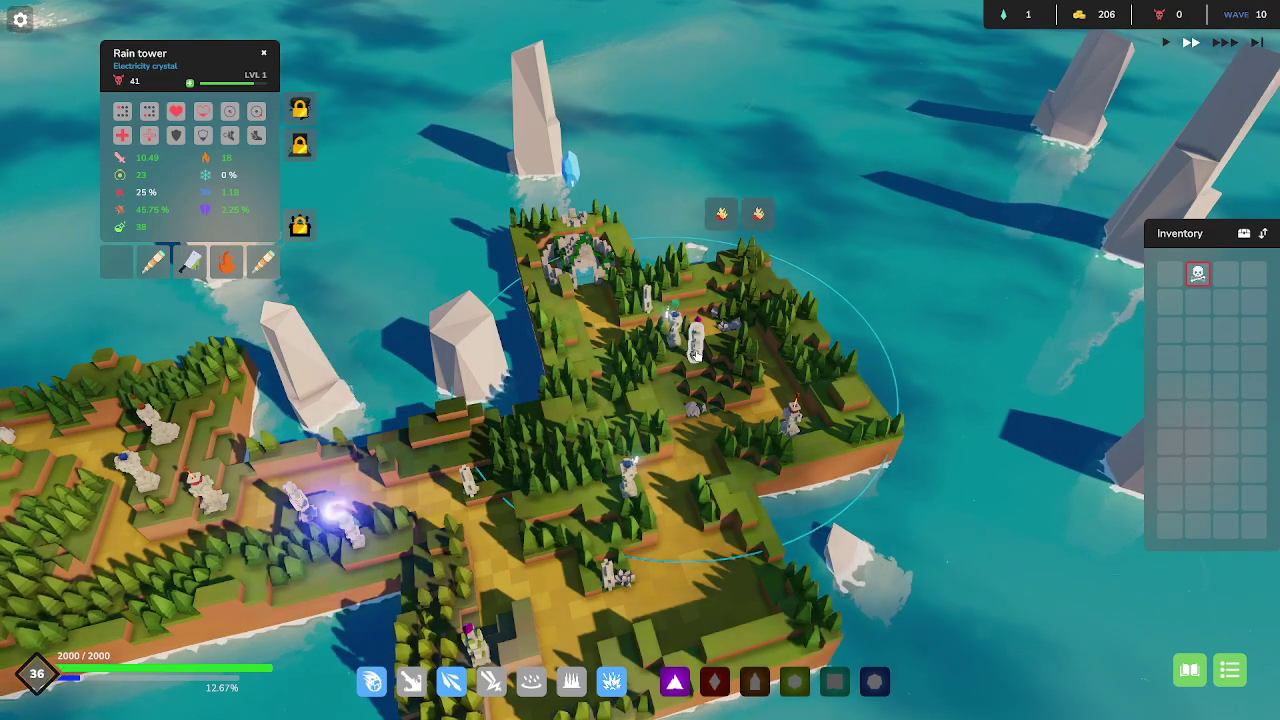
Give the poison Rain tower the Head hunter skull, then launch wave 11.
left_click(694, 346)
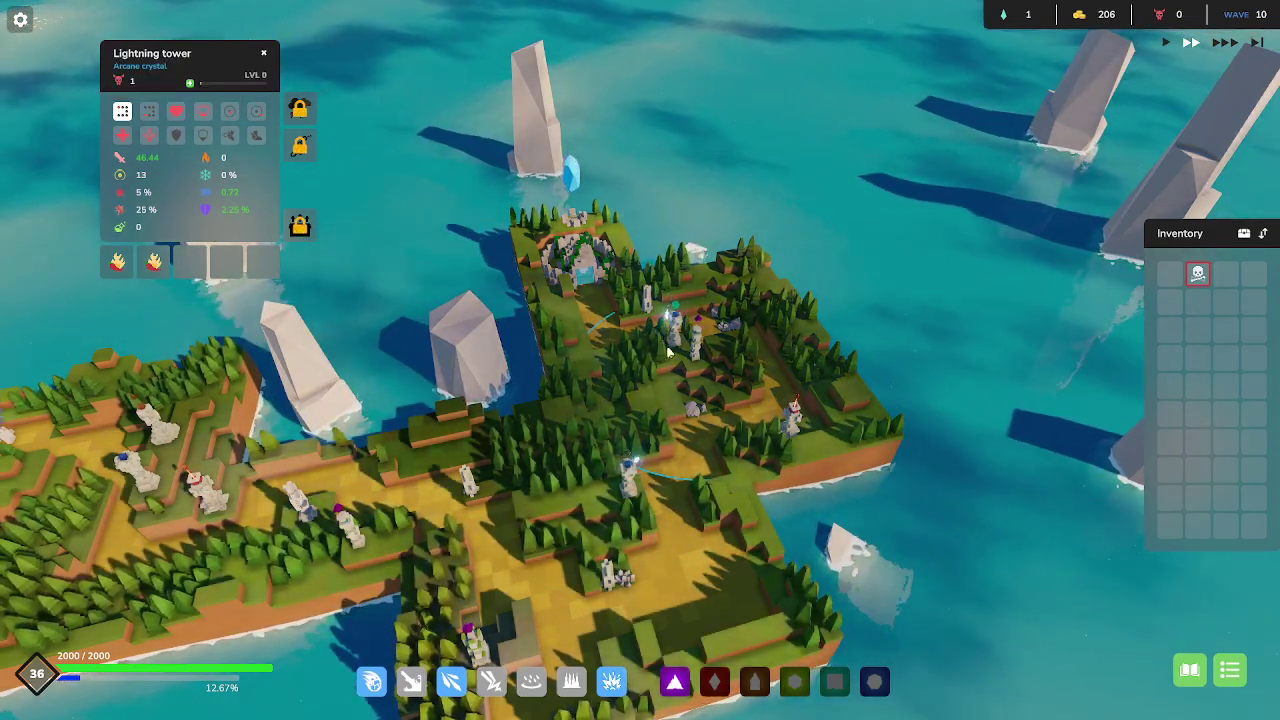
left_click(630, 487)
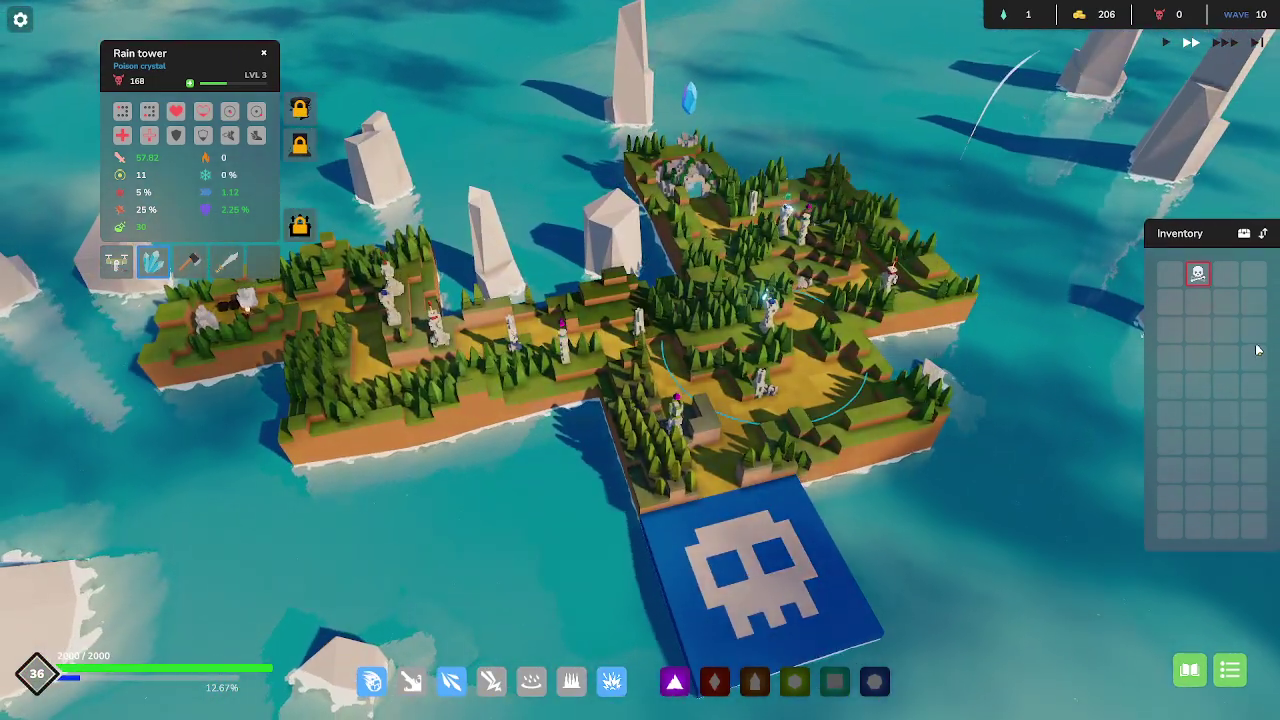
left_click(1196, 275)
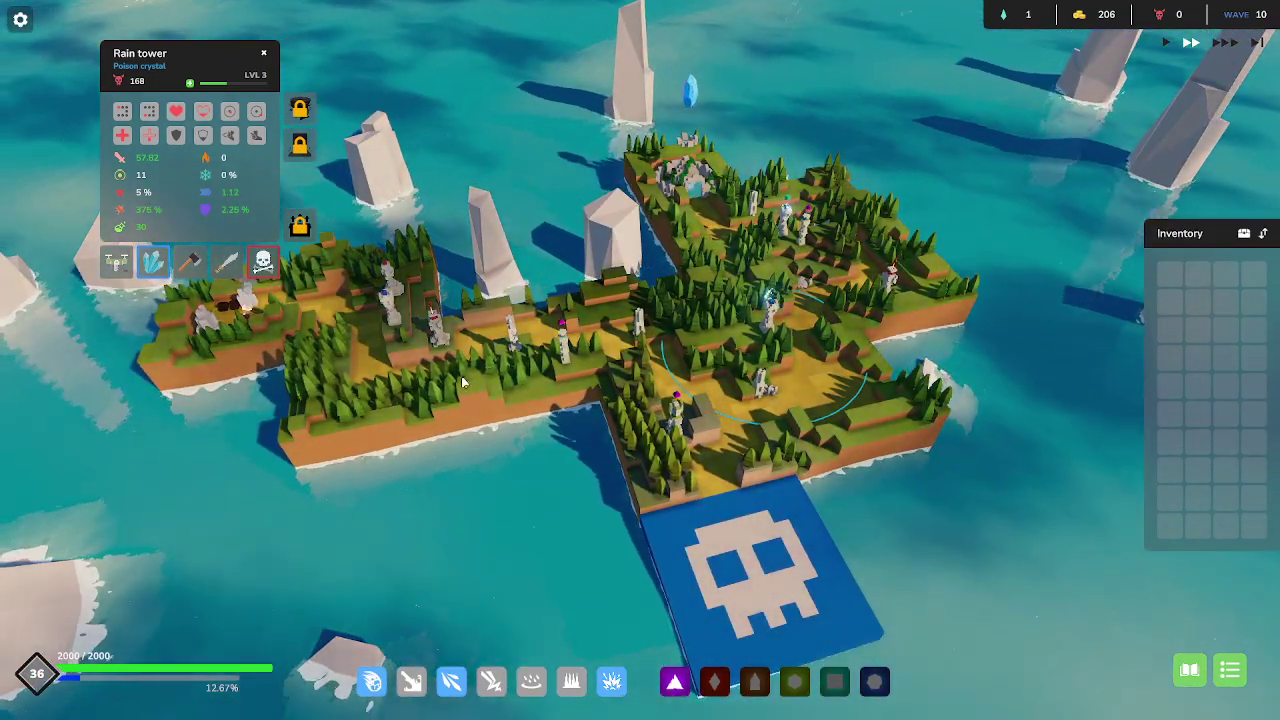
key("a")
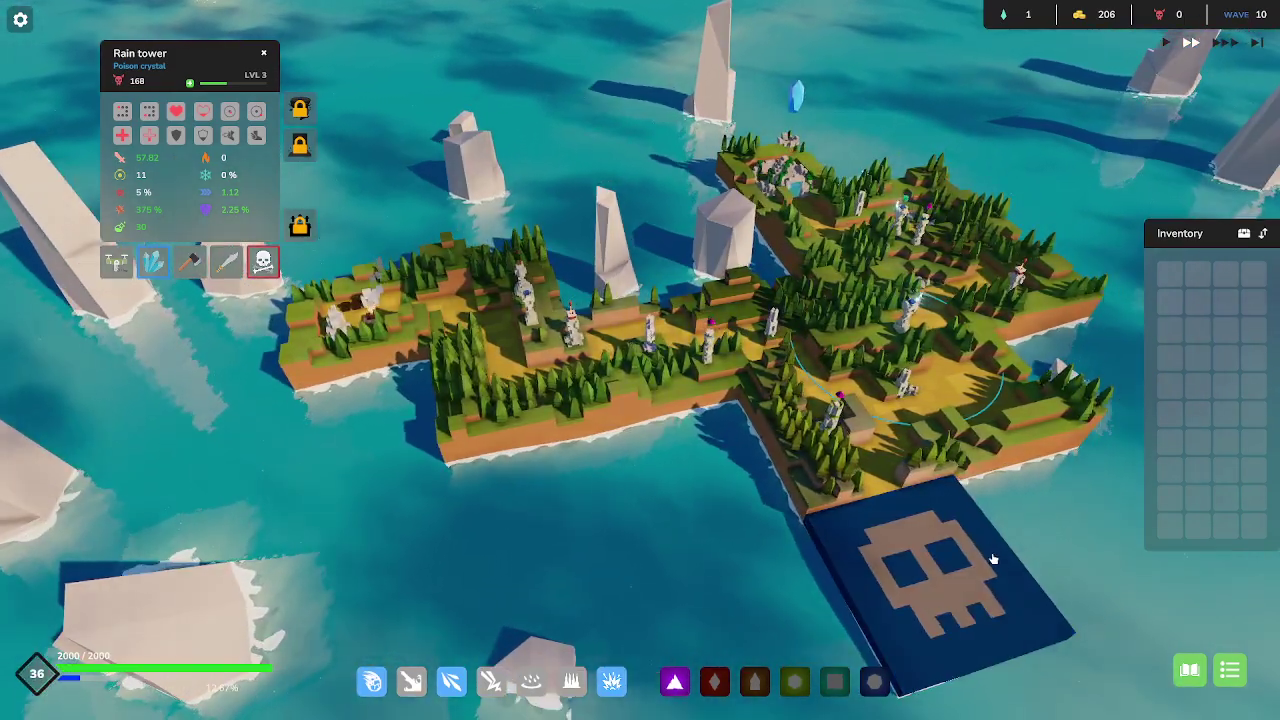
left_click(996, 563)
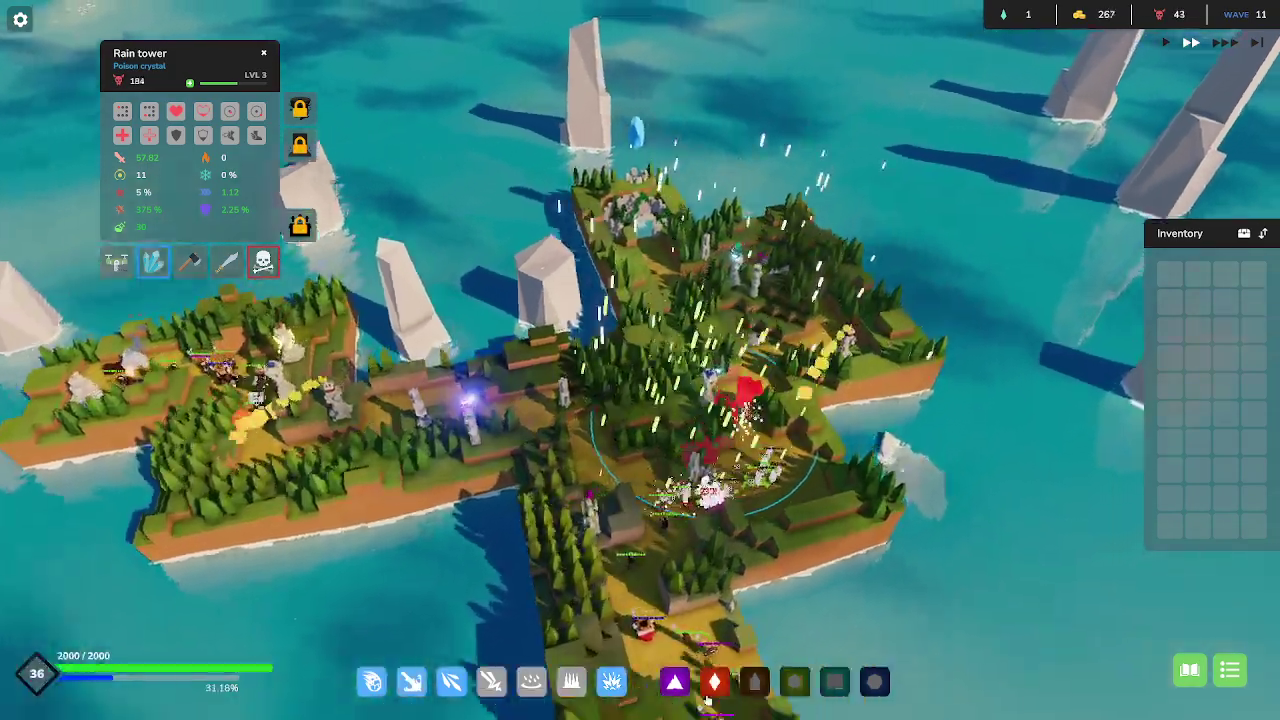
Show the level 2 Electricity-crystal Rain tower's stats and items during wave 11.
left_click_drag(918, 620, 528, 622)
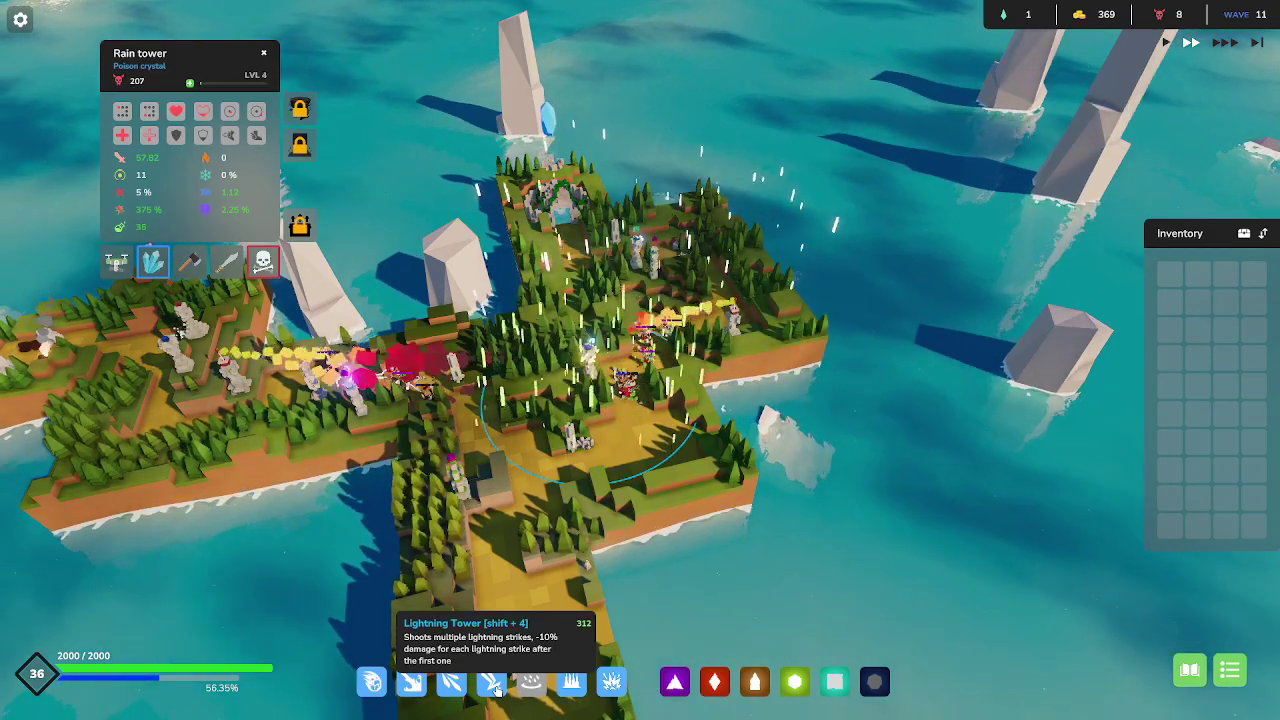
scroll(497, 690, "down", 3)
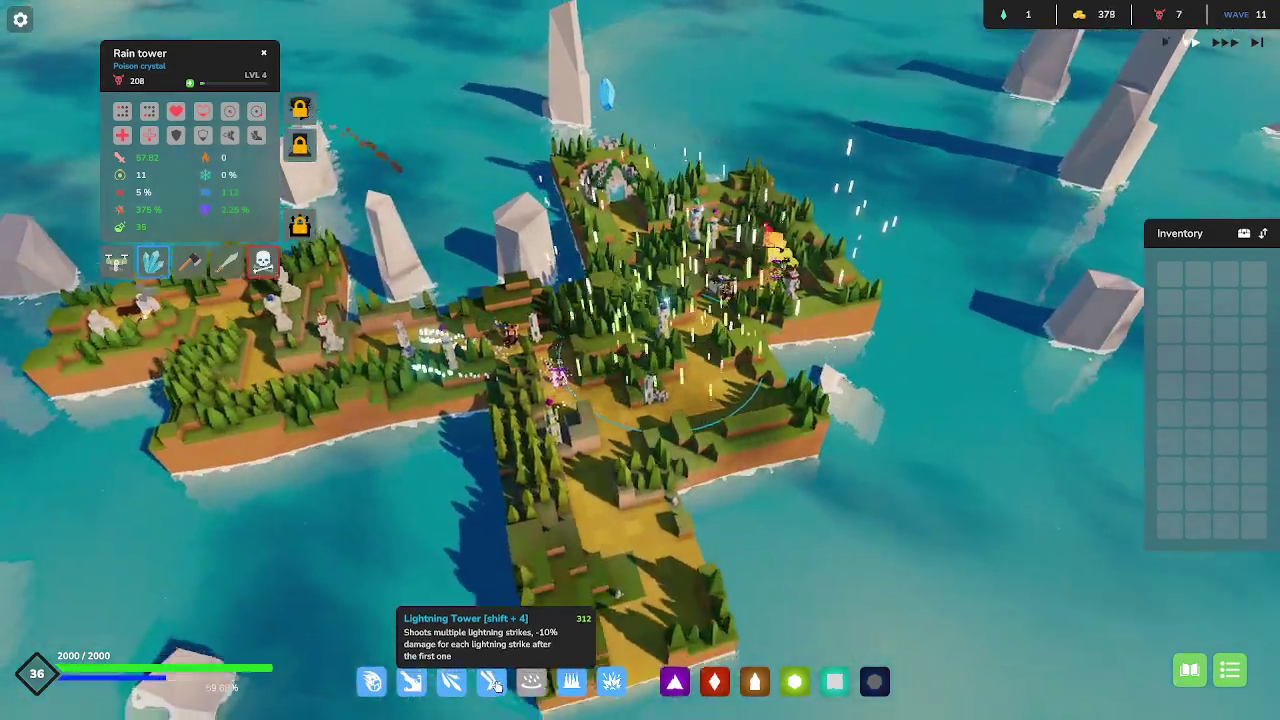
scroll(497, 690, "up", 4)
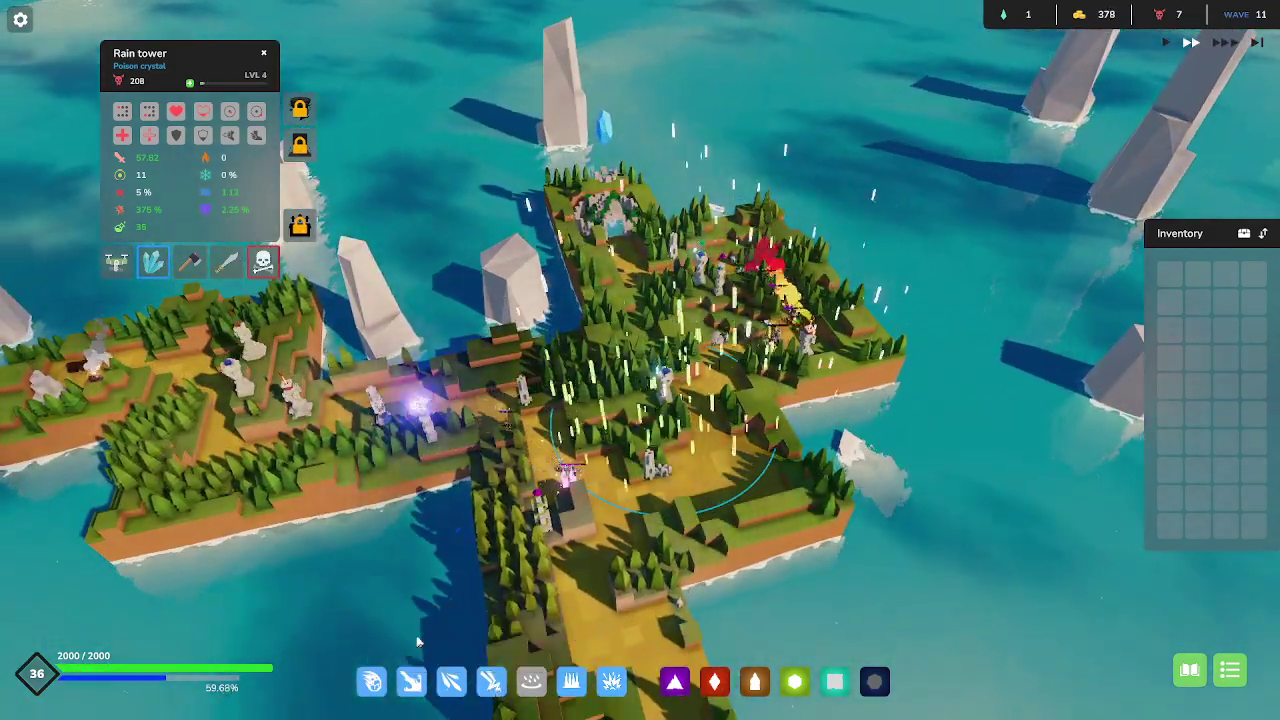
key("a")
scroll(467, 465, "up", 2)
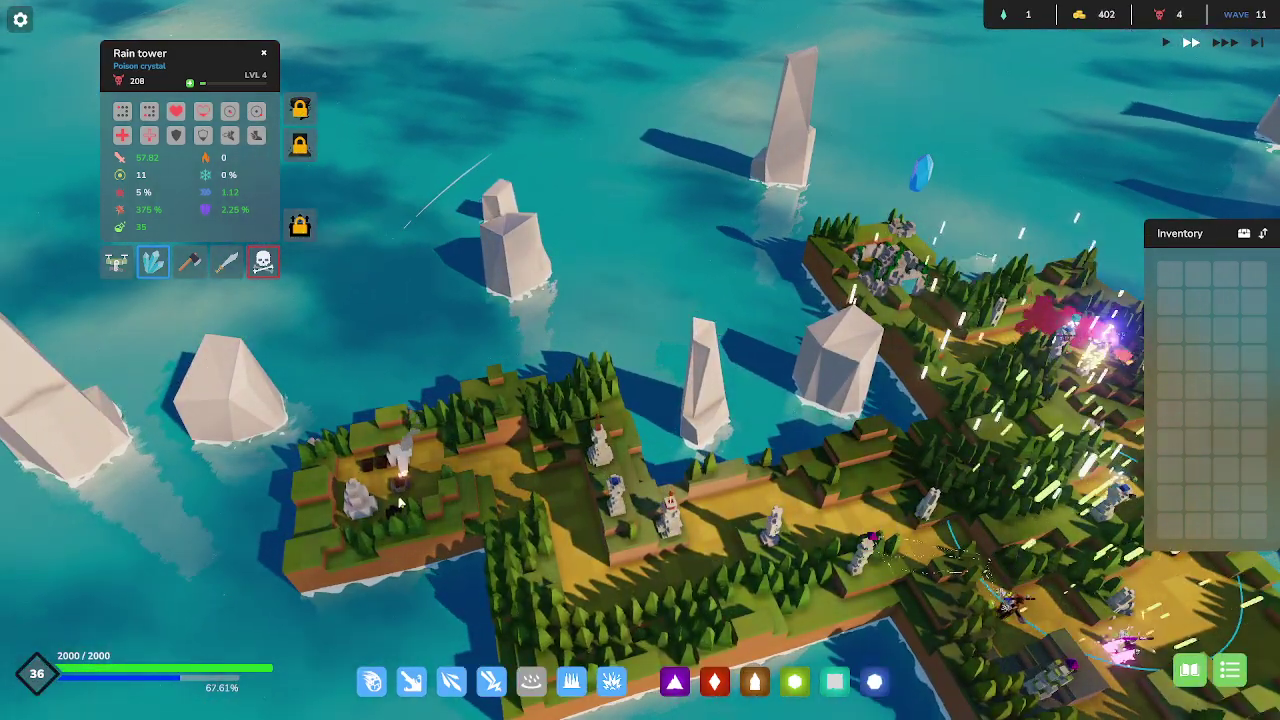
key("d")
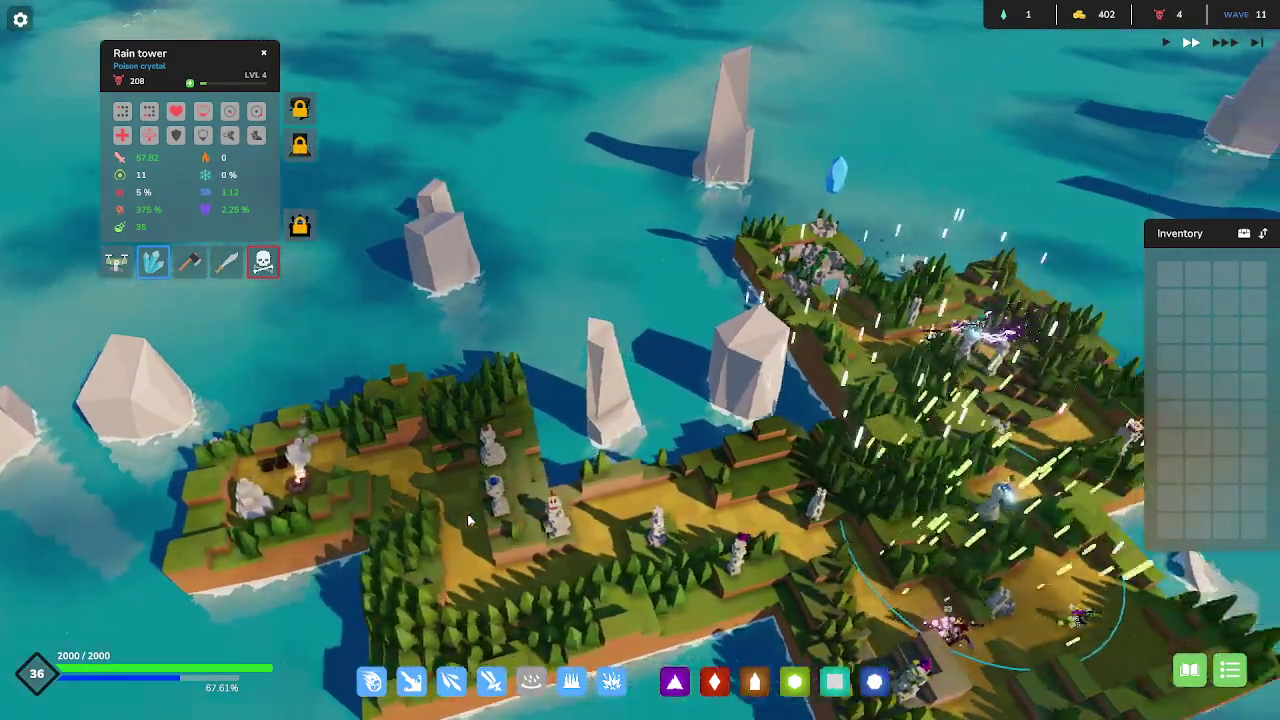
scroll(467, 513, "down", 3)
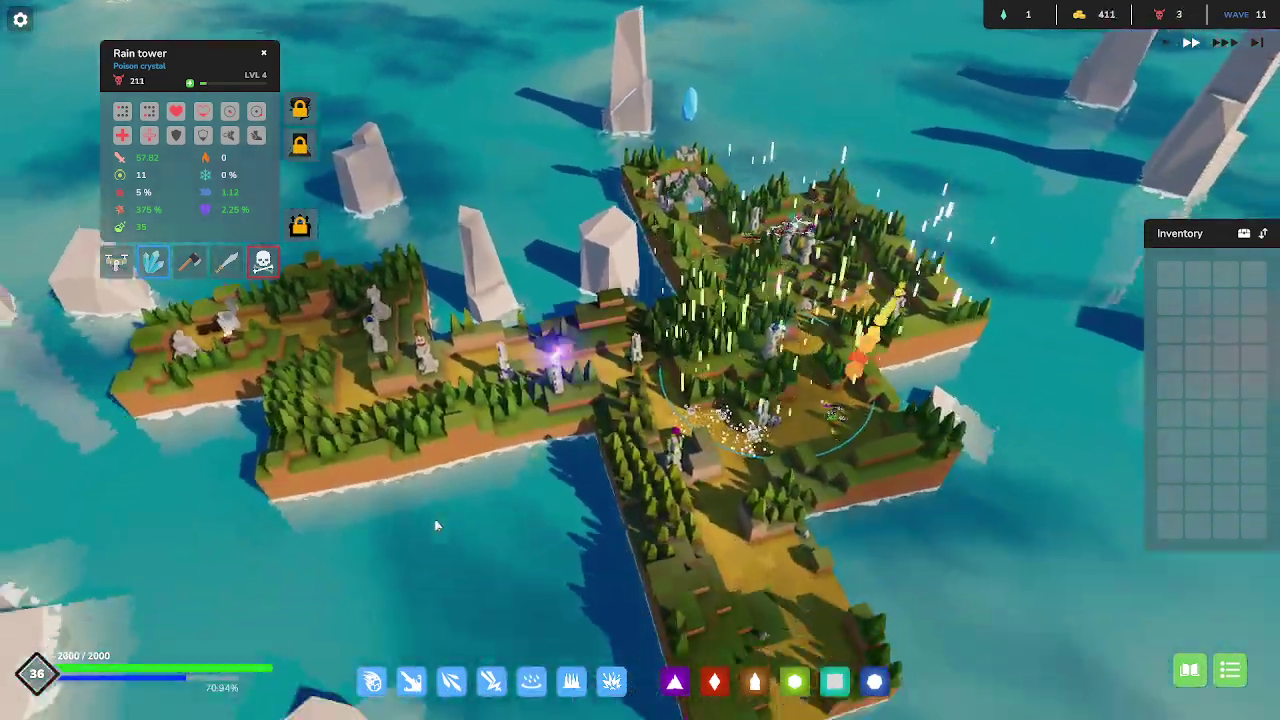
key("s")
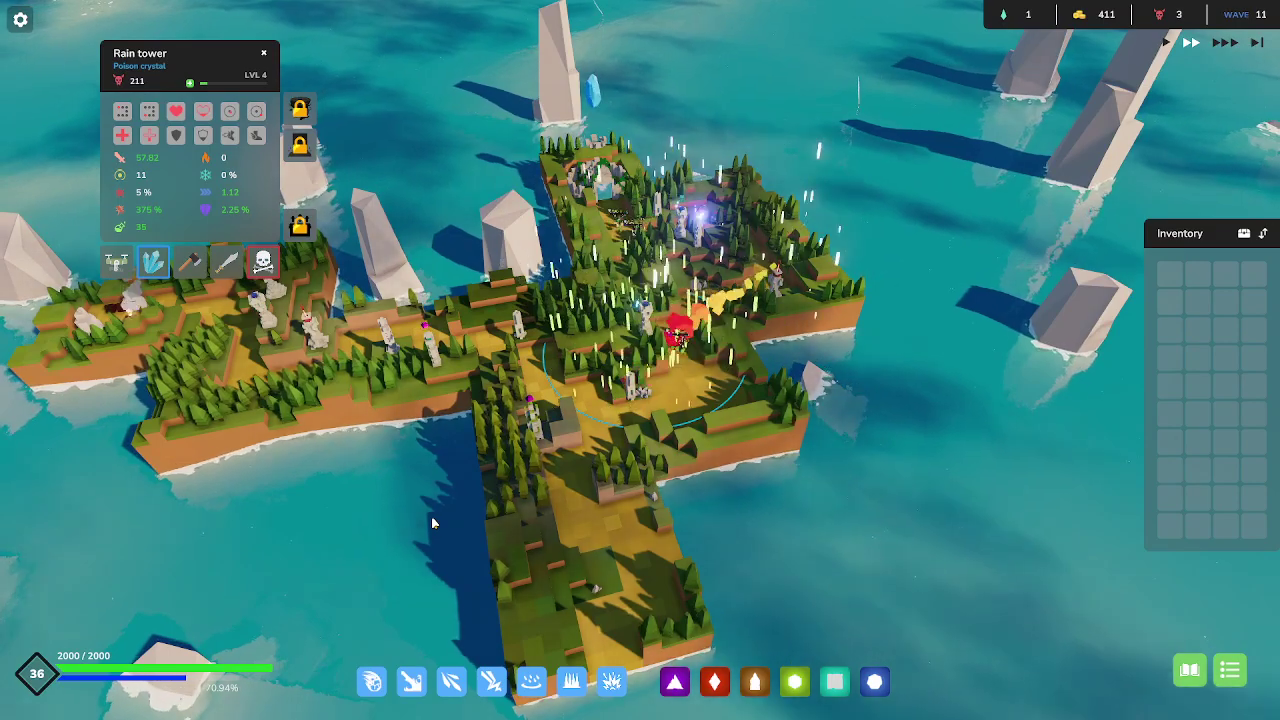
scroll(431, 516, "up", 3)
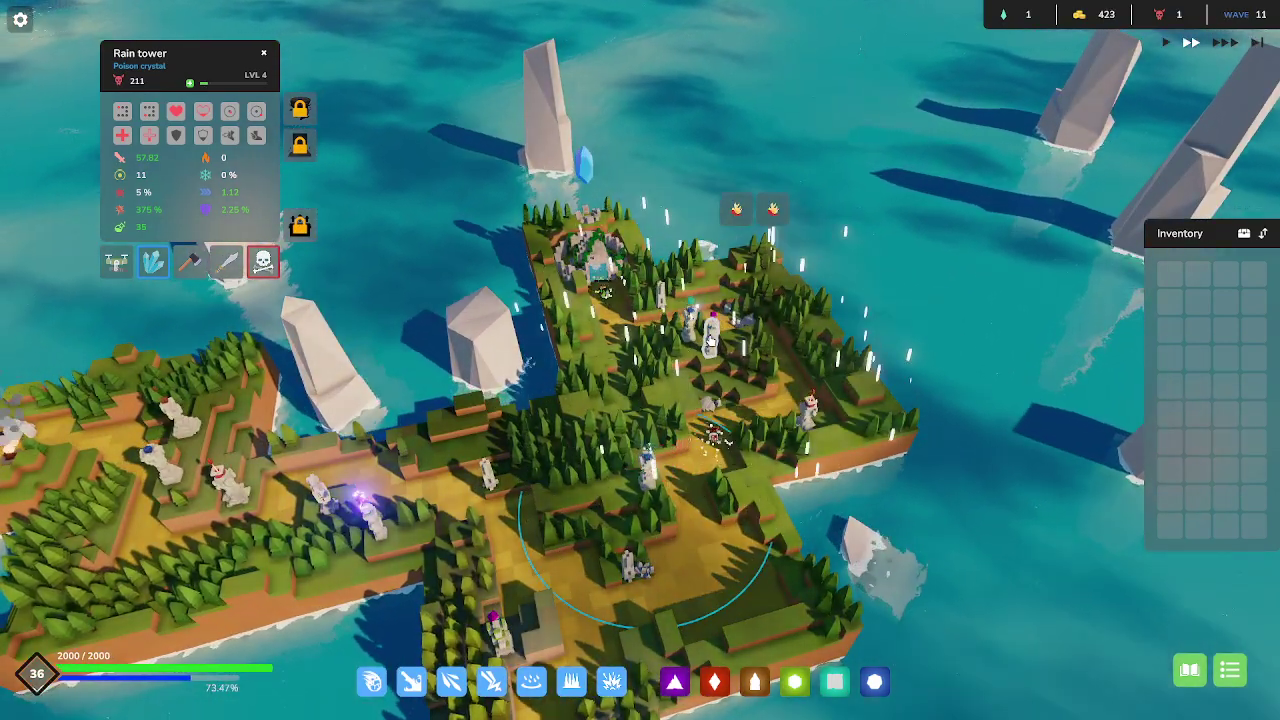
left_click(688, 332)
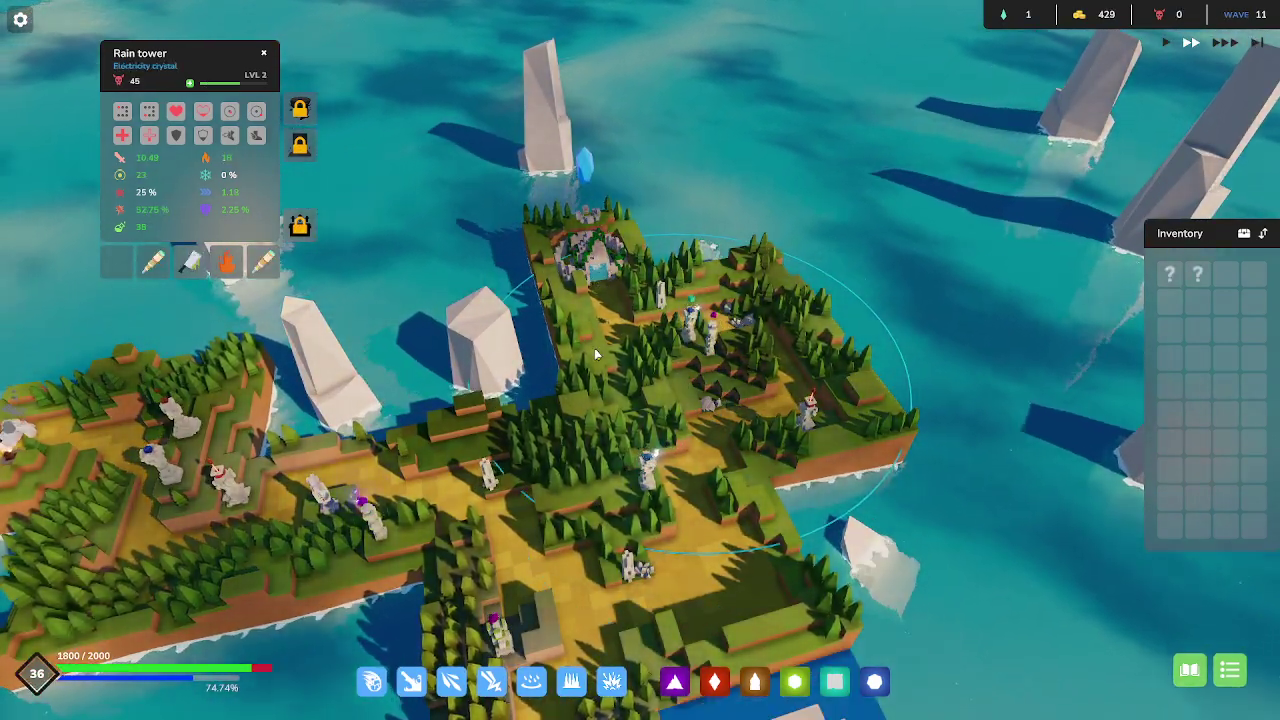
Remove and re-equip the poison Rain tower's mace for 450% crit, then view the Spike tower.
key("s")
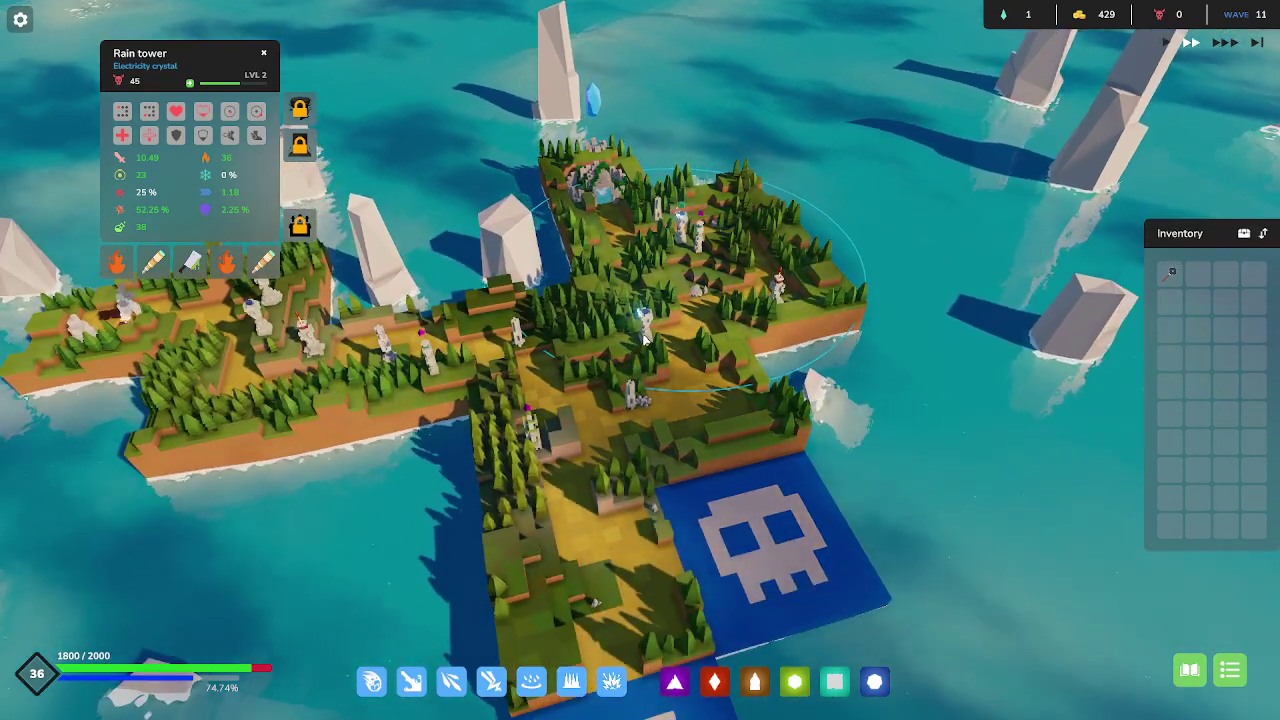
left_click(645, 335)
left_click(258, 312)
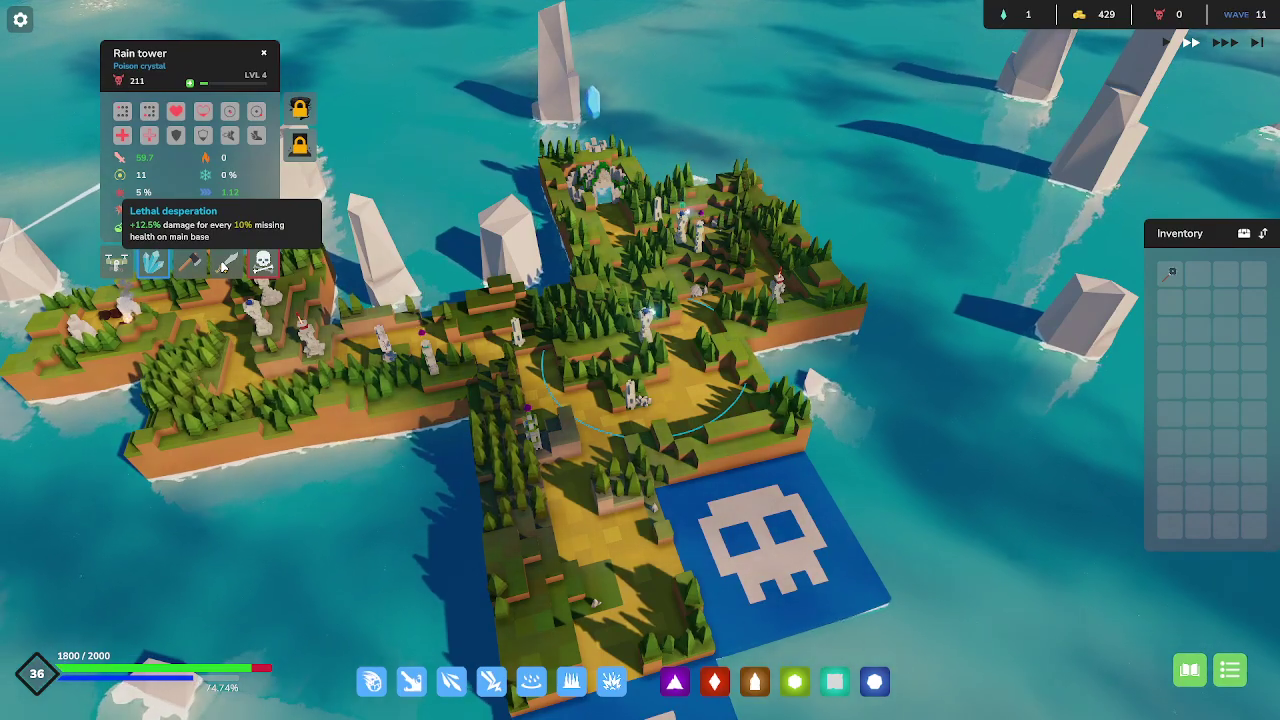
left_click(226, 263)
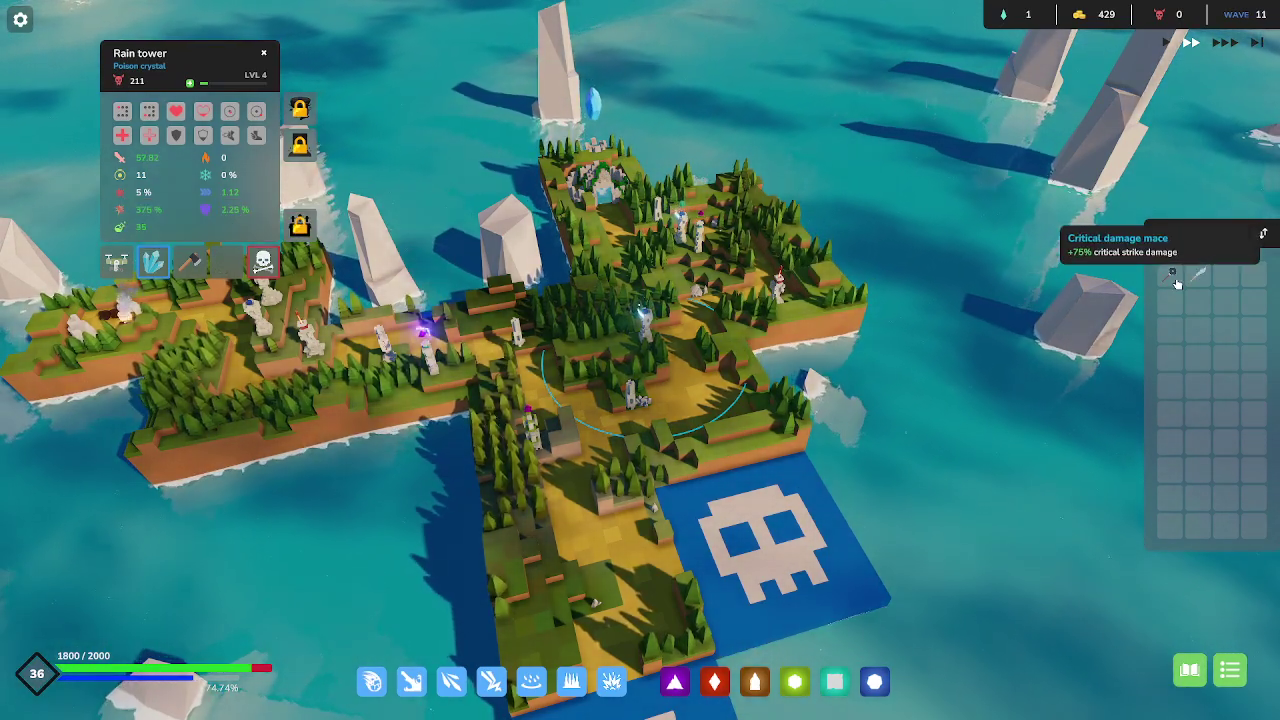
left_click(1173, 280)
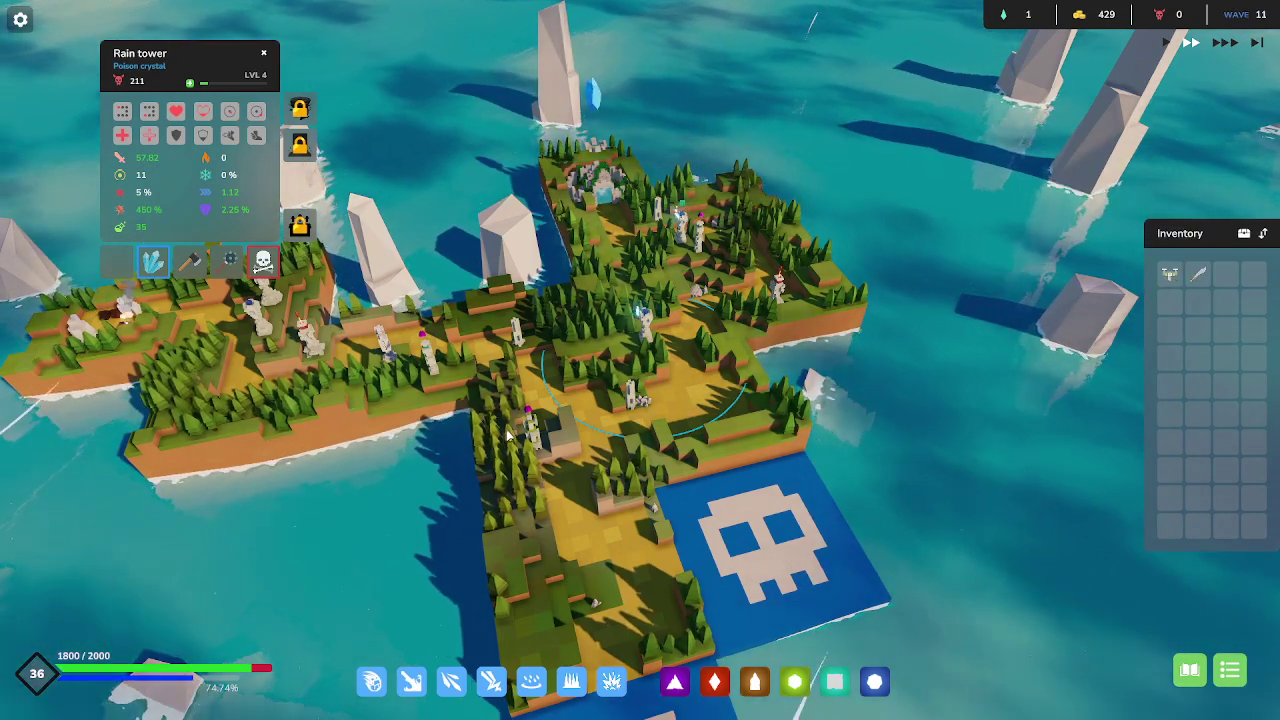
left_click(540, 440)
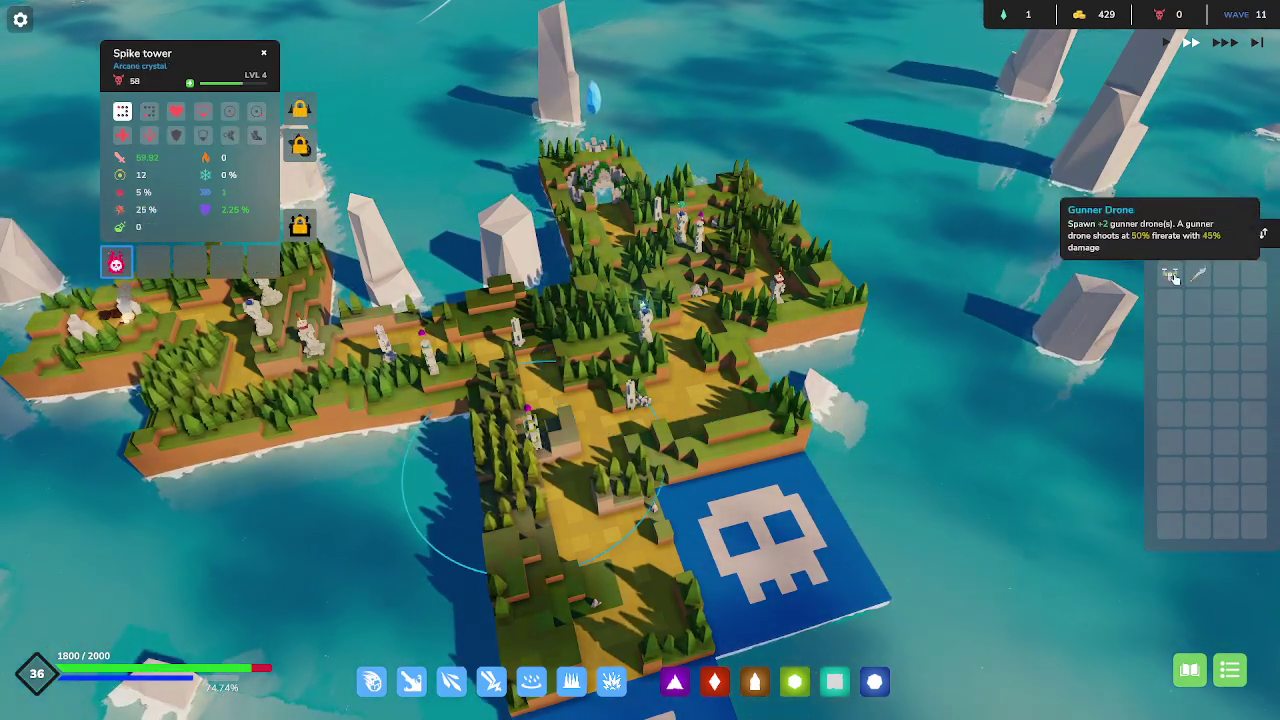
scroll(604, 534, "down", 3)
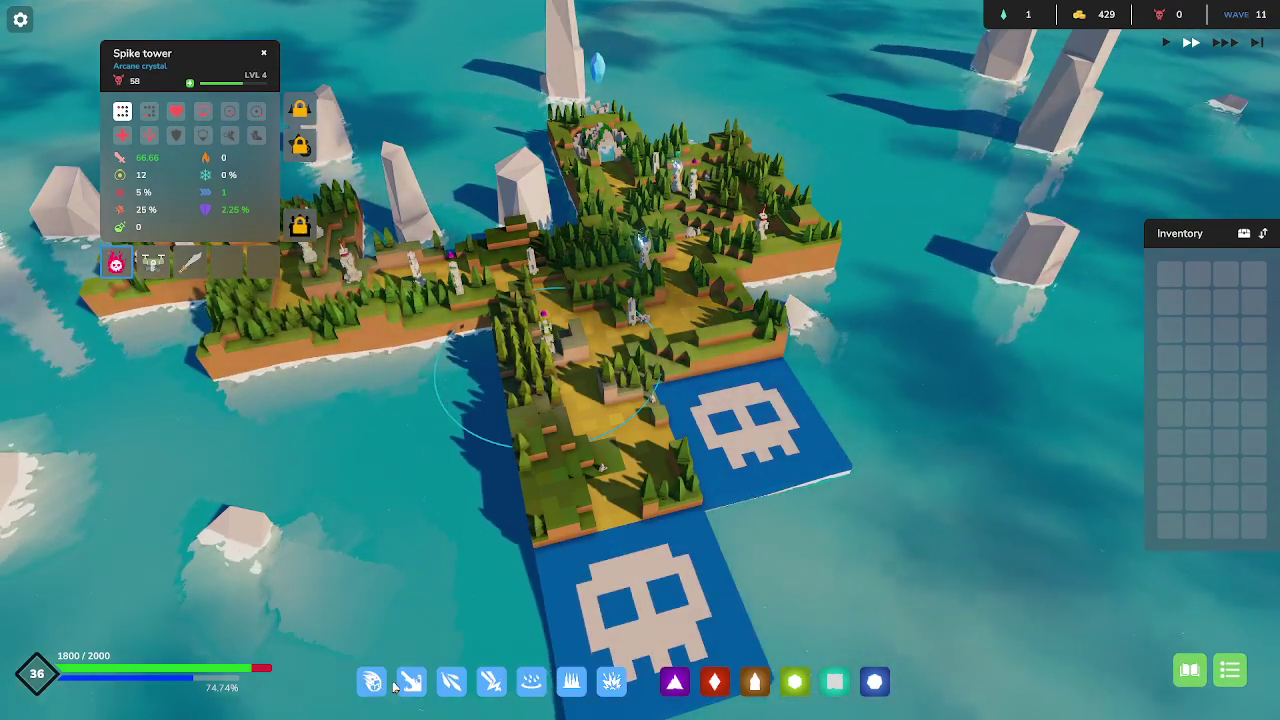
Start a tower placement and cancel it, building nothing and keeping gold at 429.
left_click(455, 686)
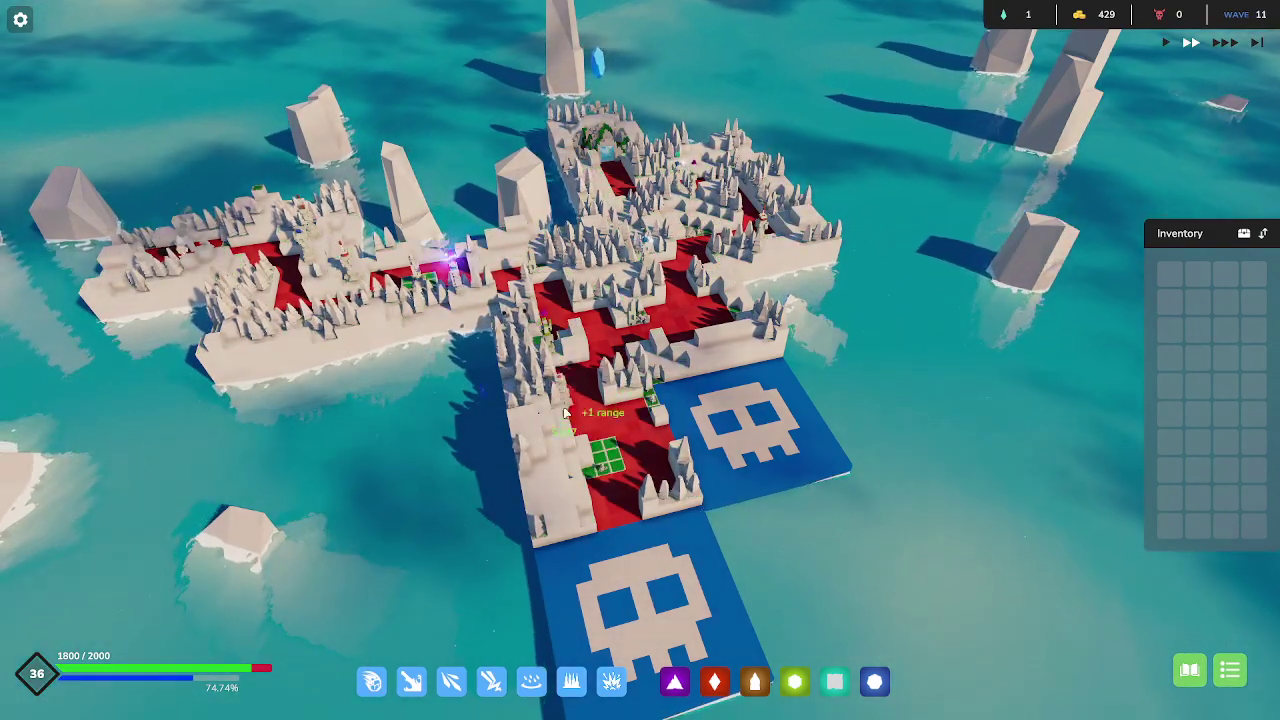
right_click(615, 440)
key("q")
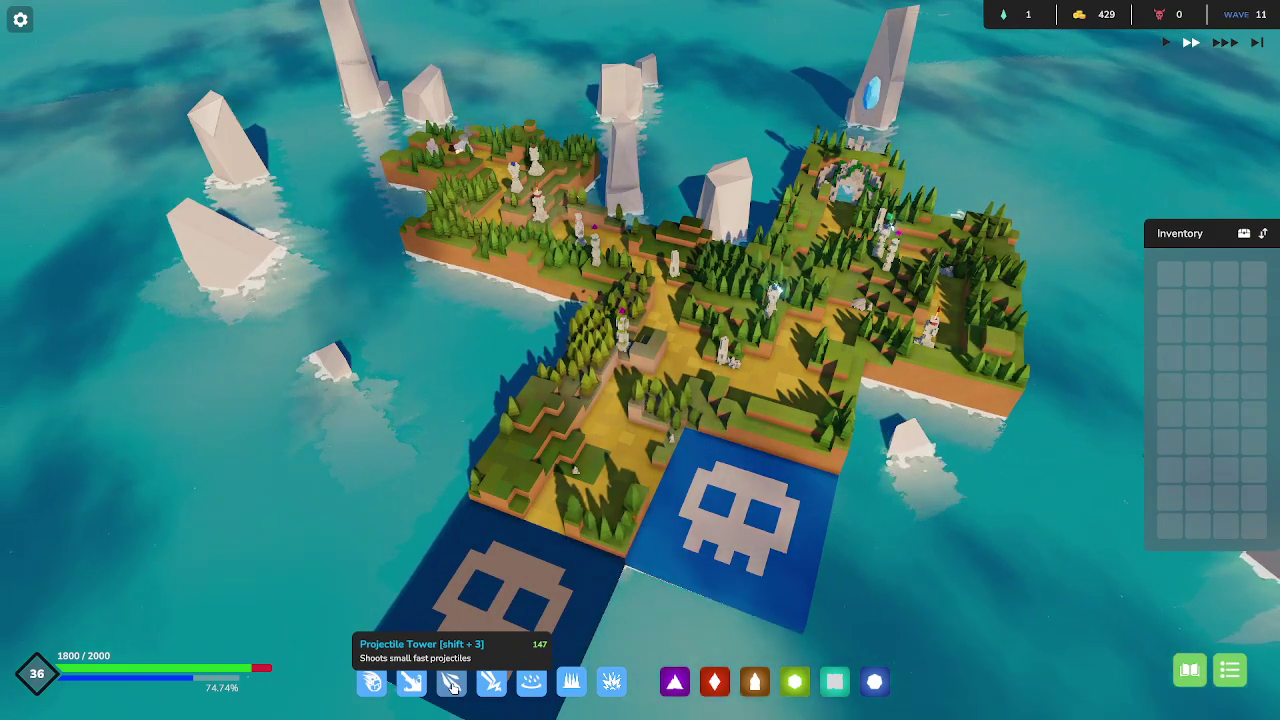
Build a Projectile tower on the island's lower arm with an Arcane crystal.
left_click(452, 684)
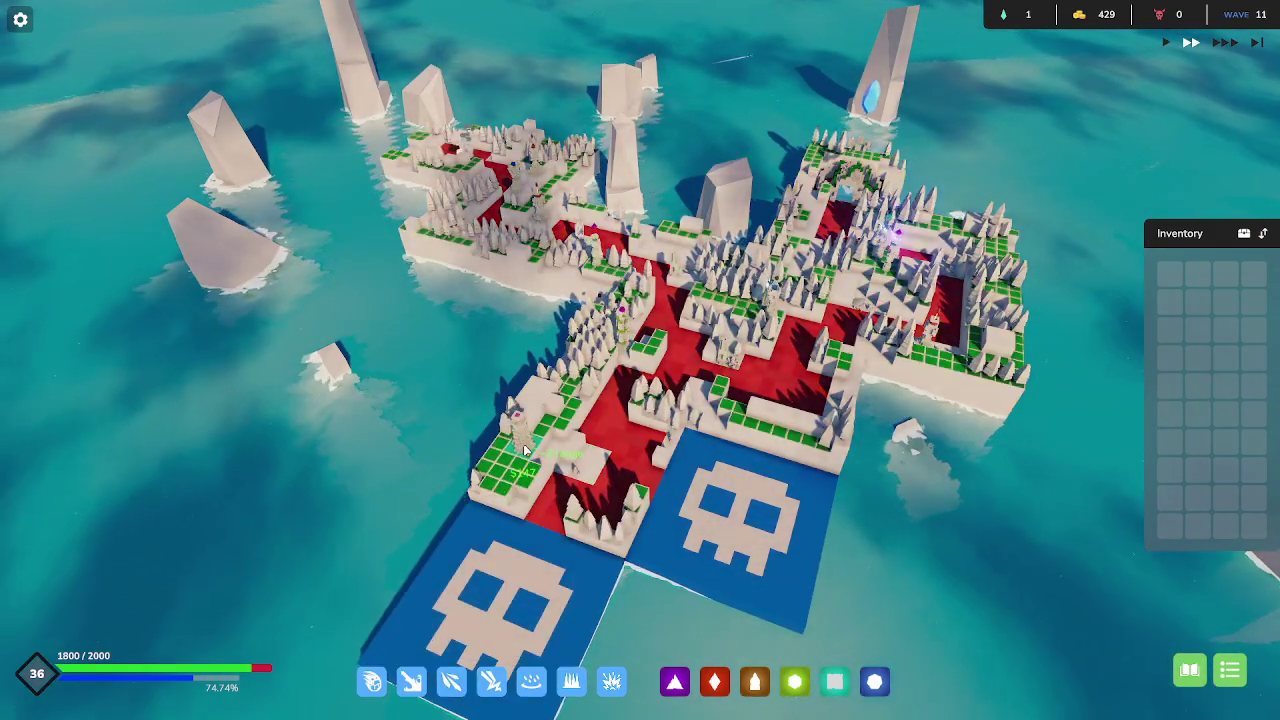
left_click(524, 450)
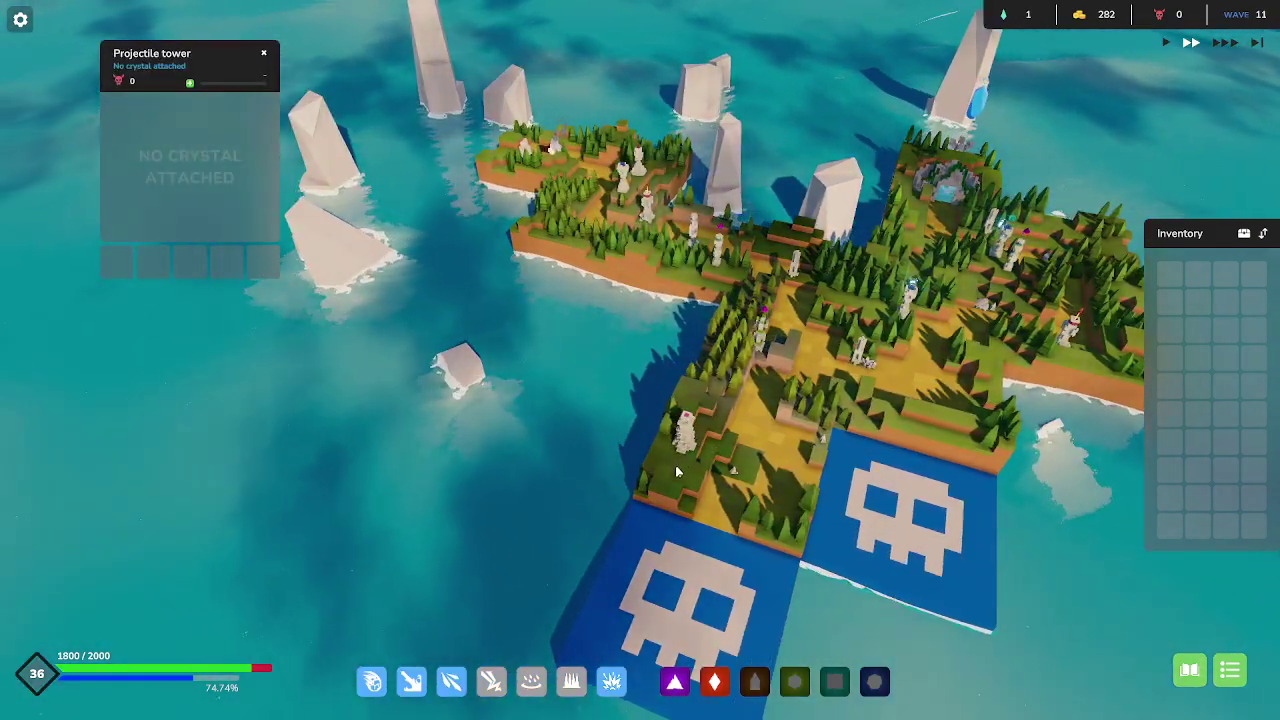
scroll(676, 460, "down", 2)
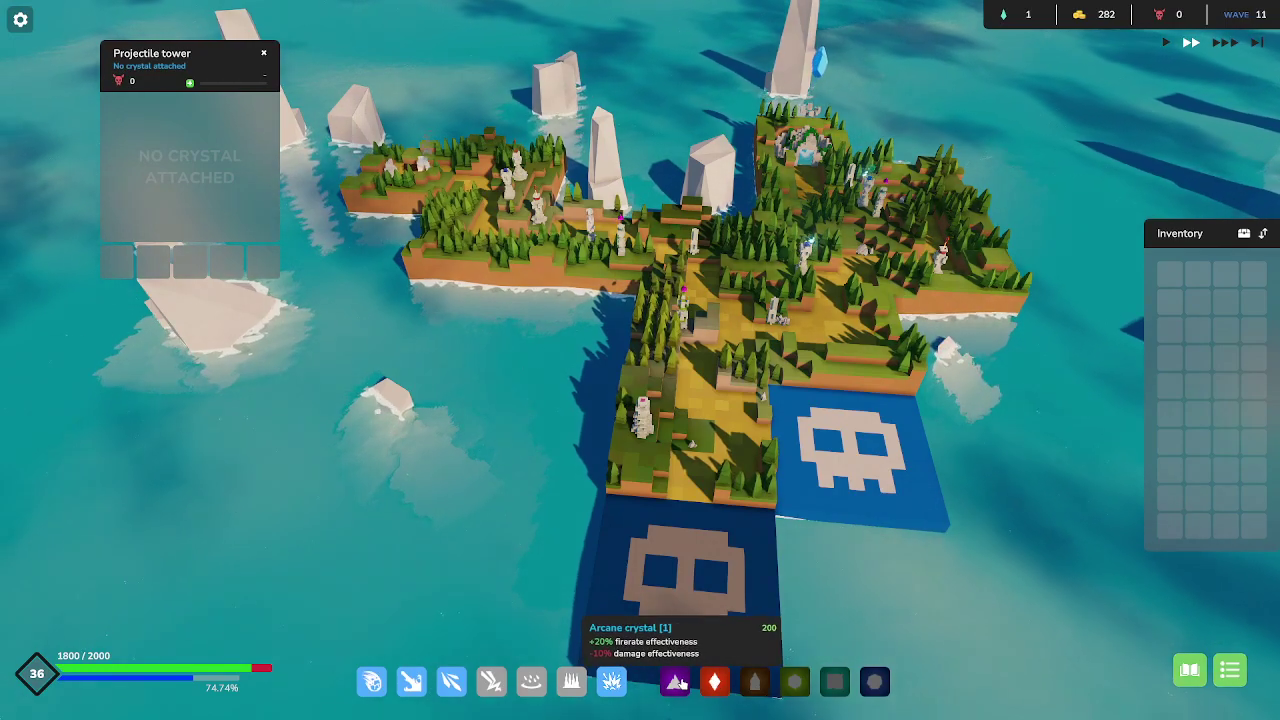
key("Escape")
left_click(676, 672)
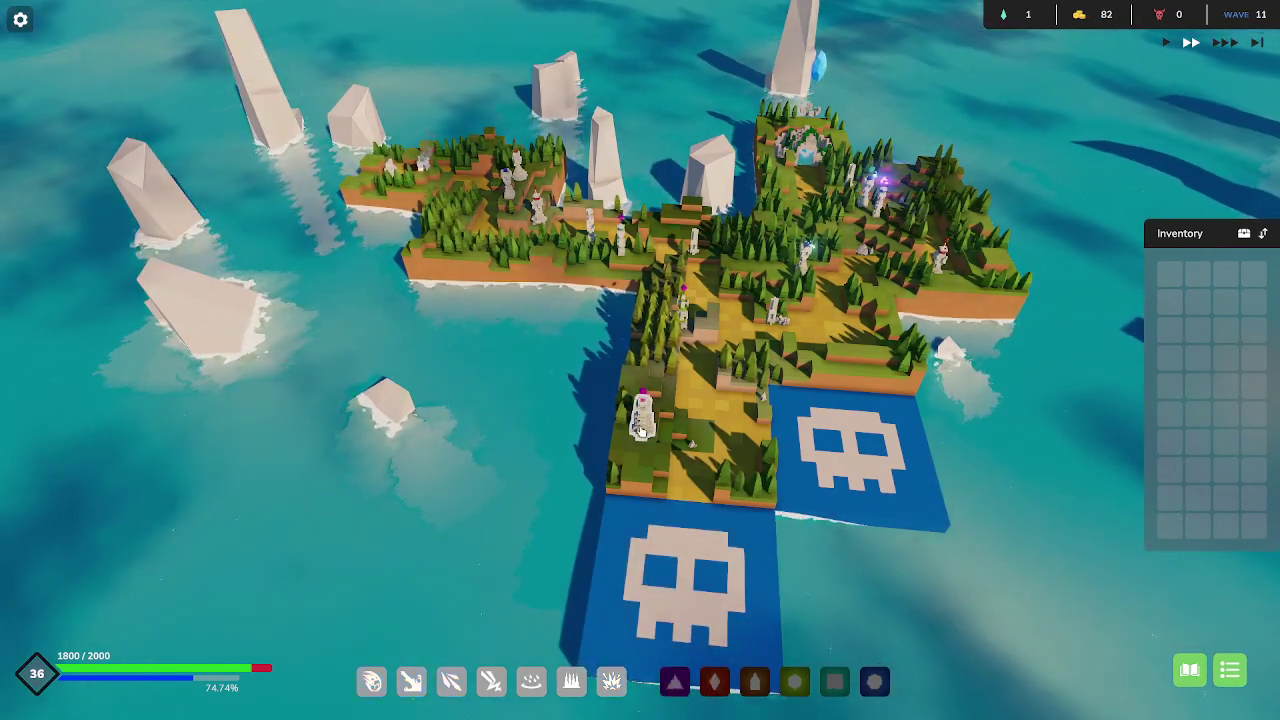
scroll(676, 581, "up", 2)
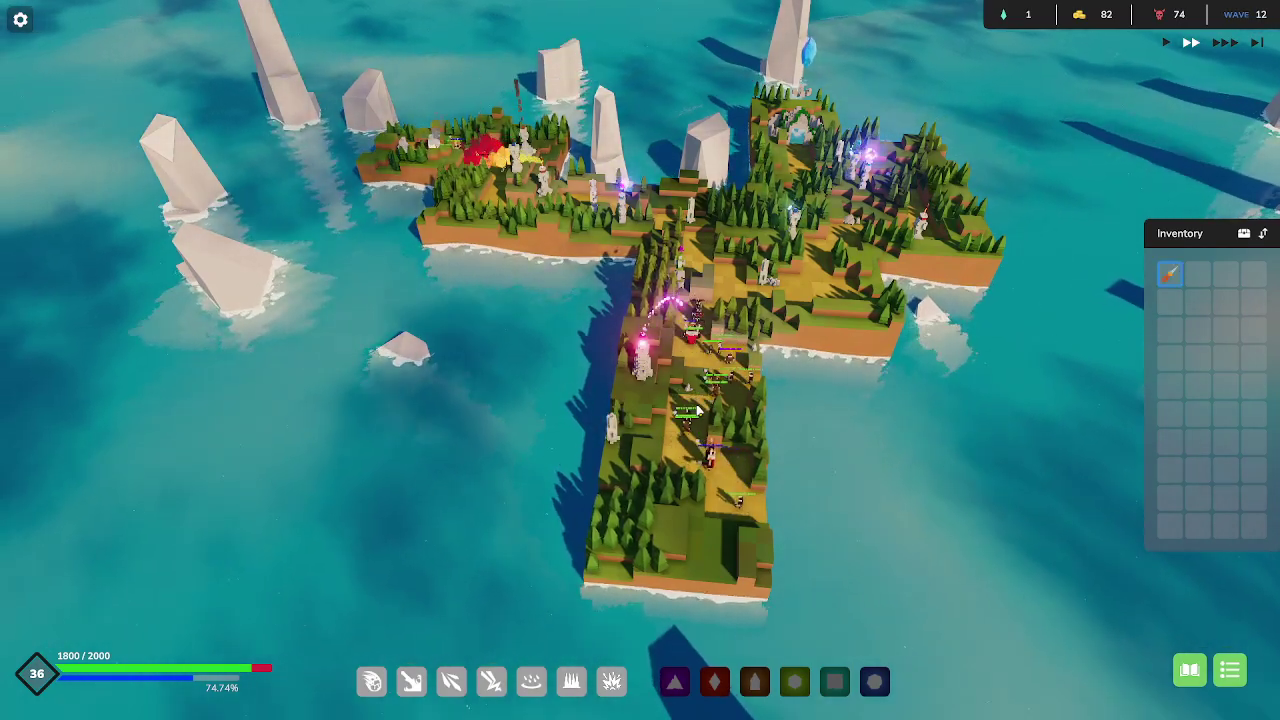
scroll(1168, 283, "up", 1)
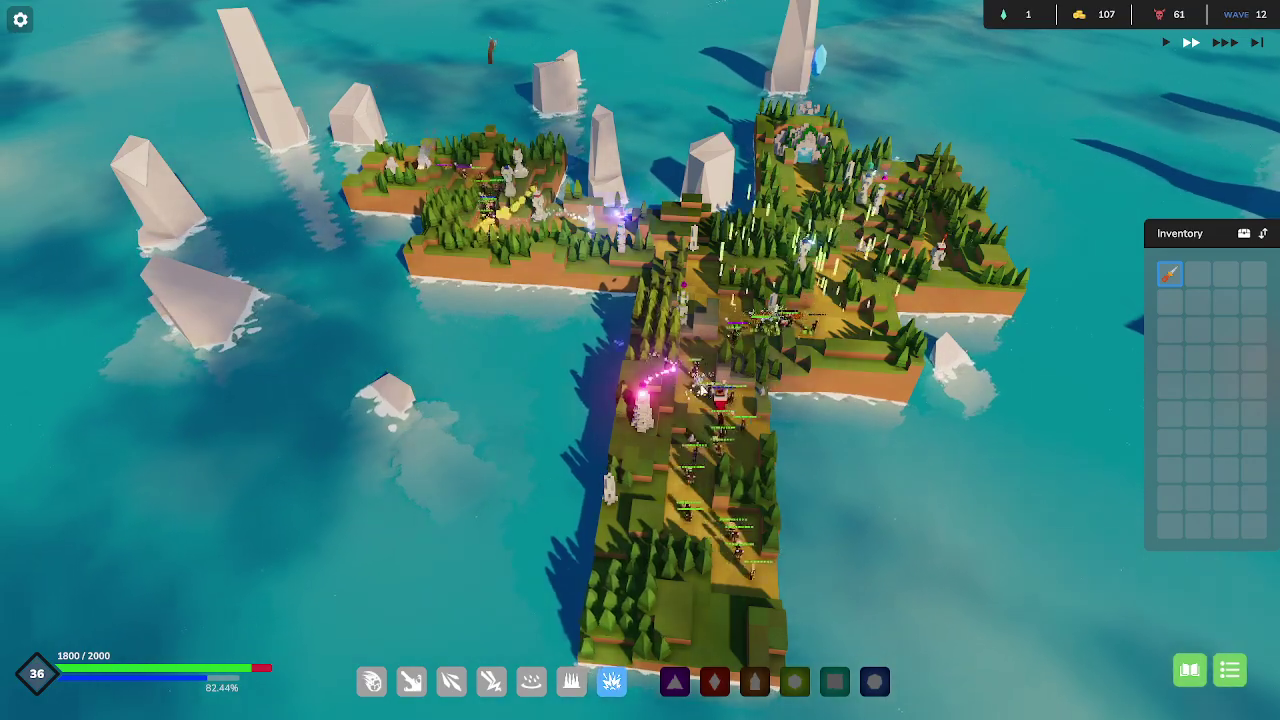
Equip the Armor Piercer on the new Projectile tower and watch wave 12.
left_click(640, 410)
left_click(1169, 273)
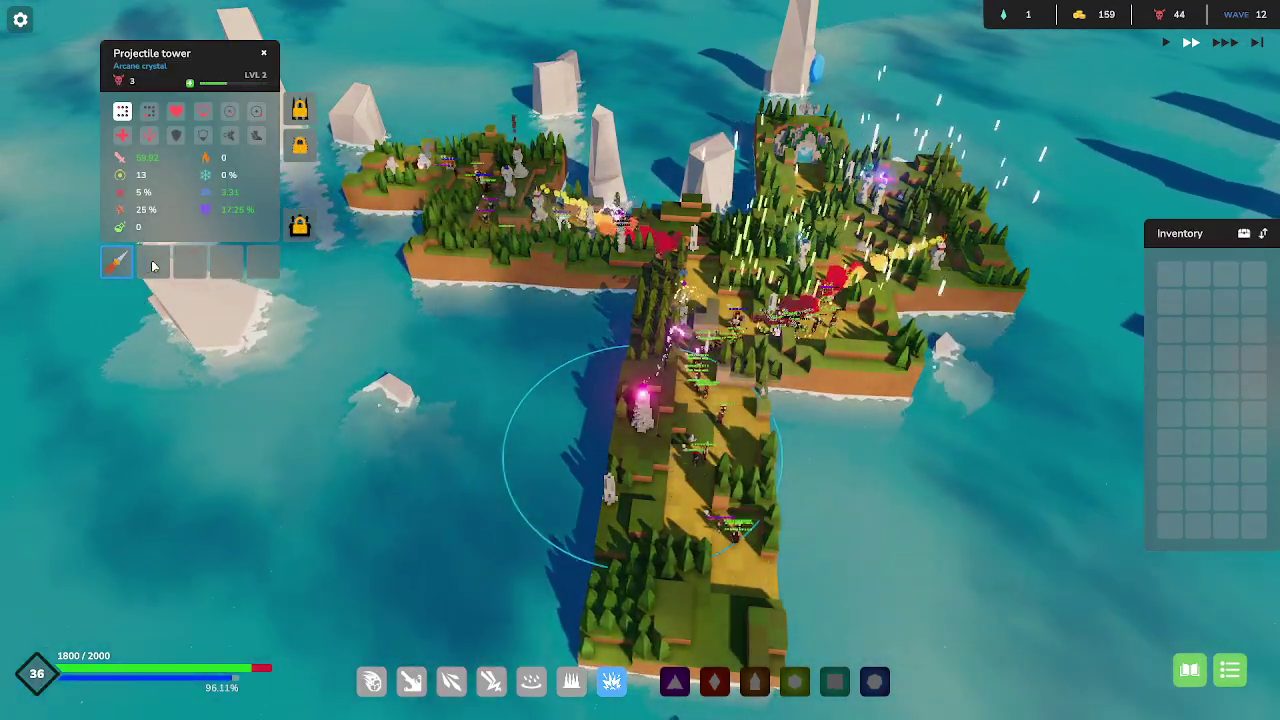
scroll(524, 419, "up", 3)
left_click_drag(524, 419, 771, 492)
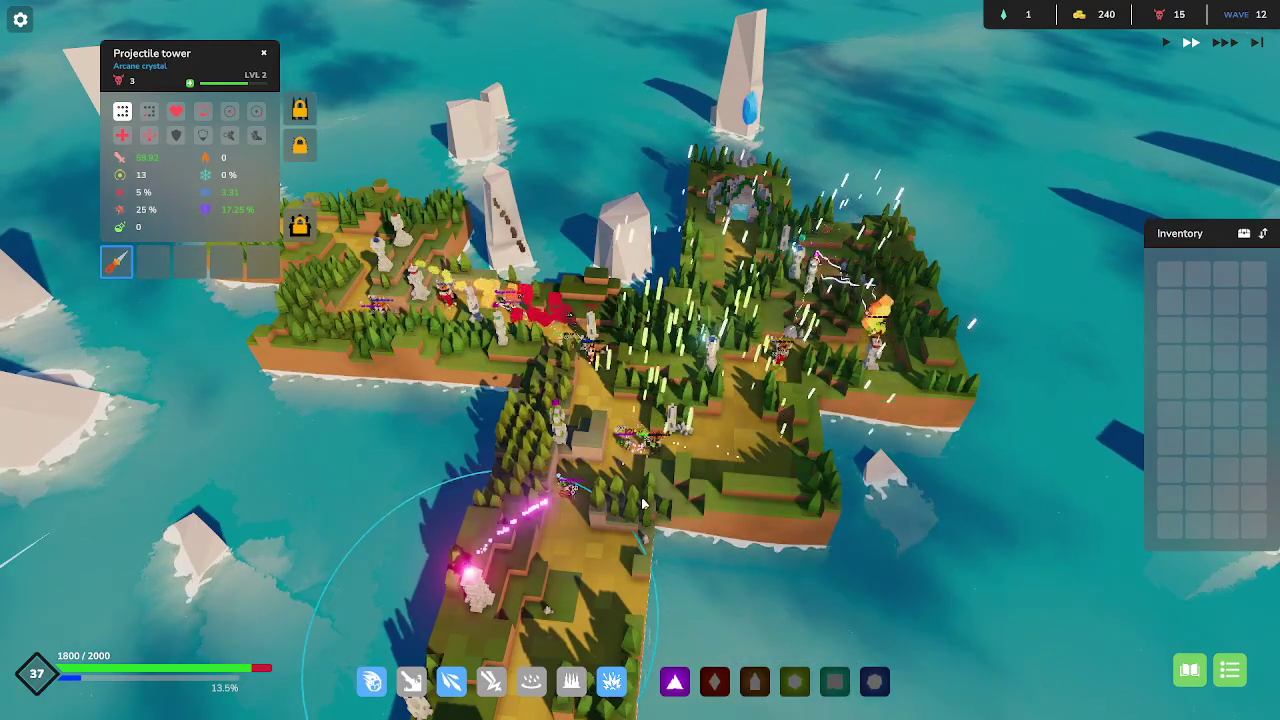
scroll(848, 537, "up", 2)
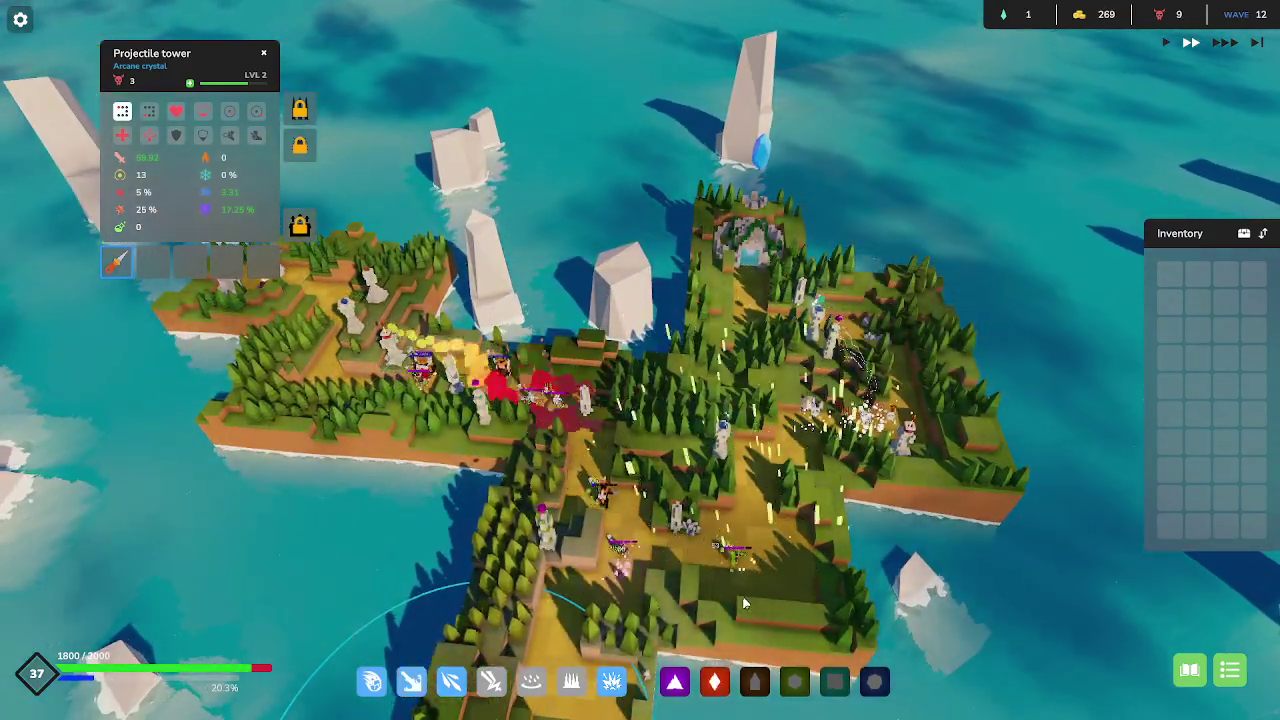
mouse_move(848, 537)
left_mouse_down()
mouse_move(521, 607)
mouse_move(634, 594)
left_mouse_up()
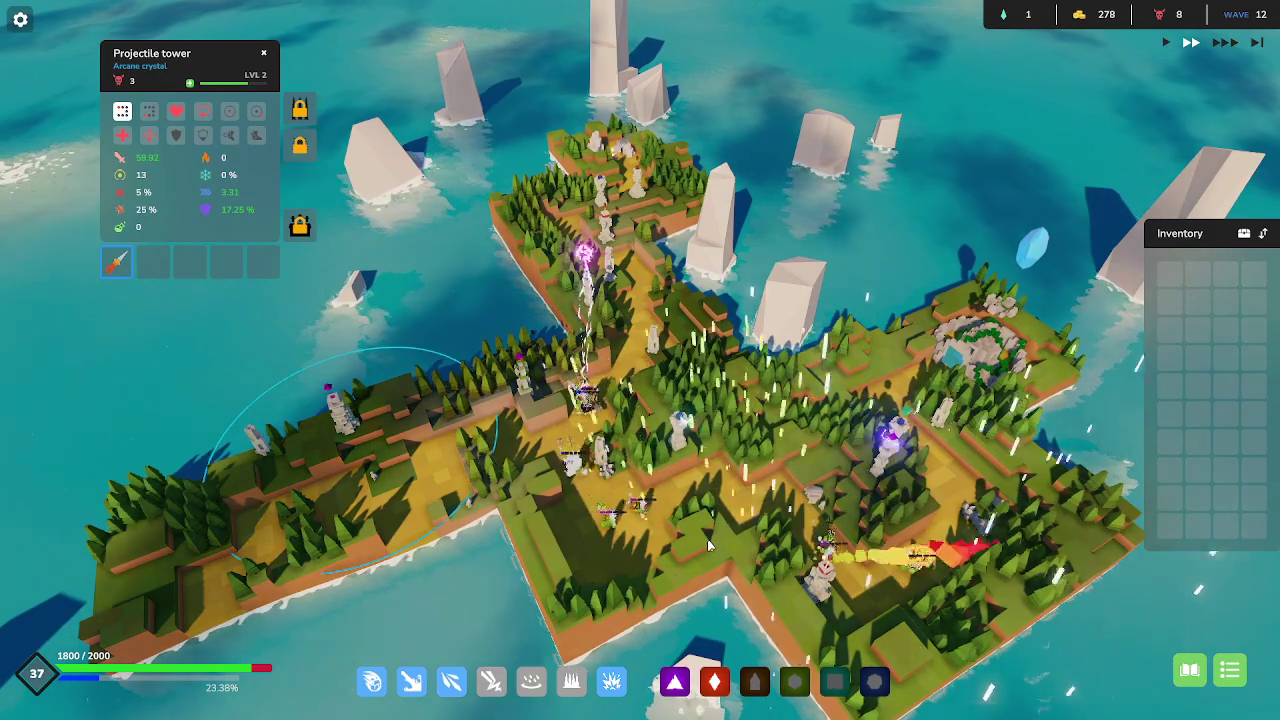
key("q")
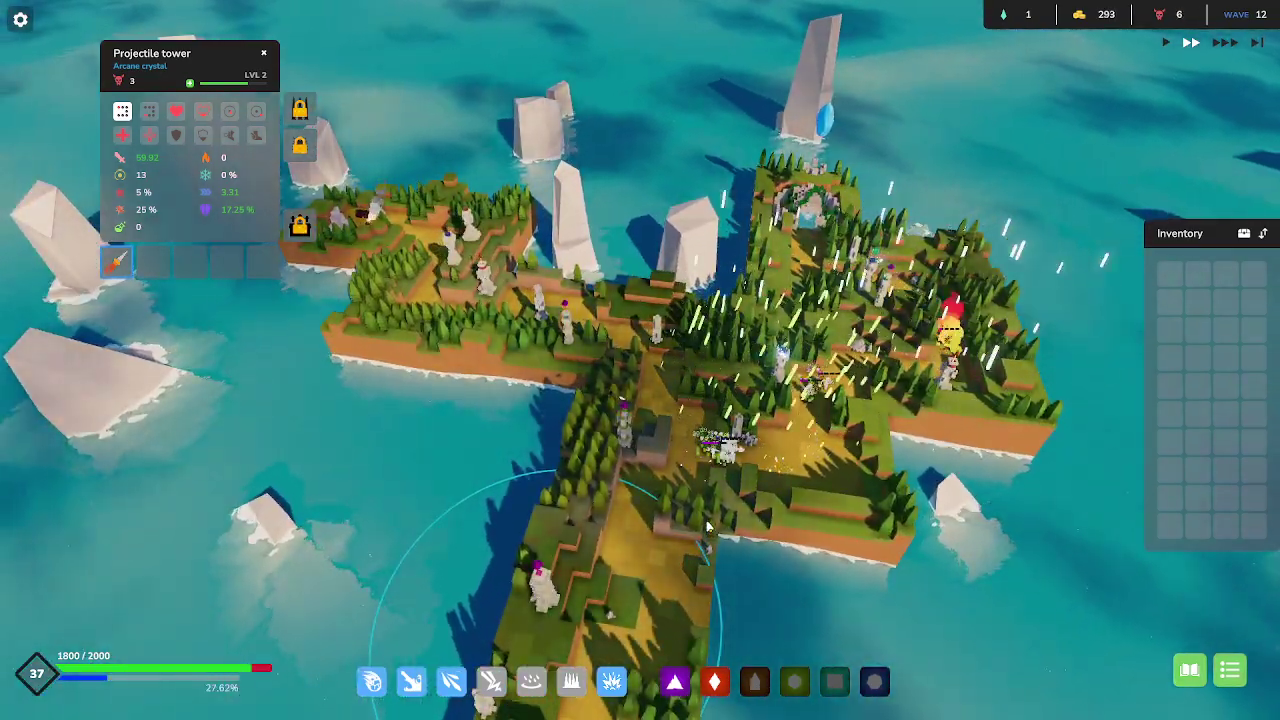
key("q")
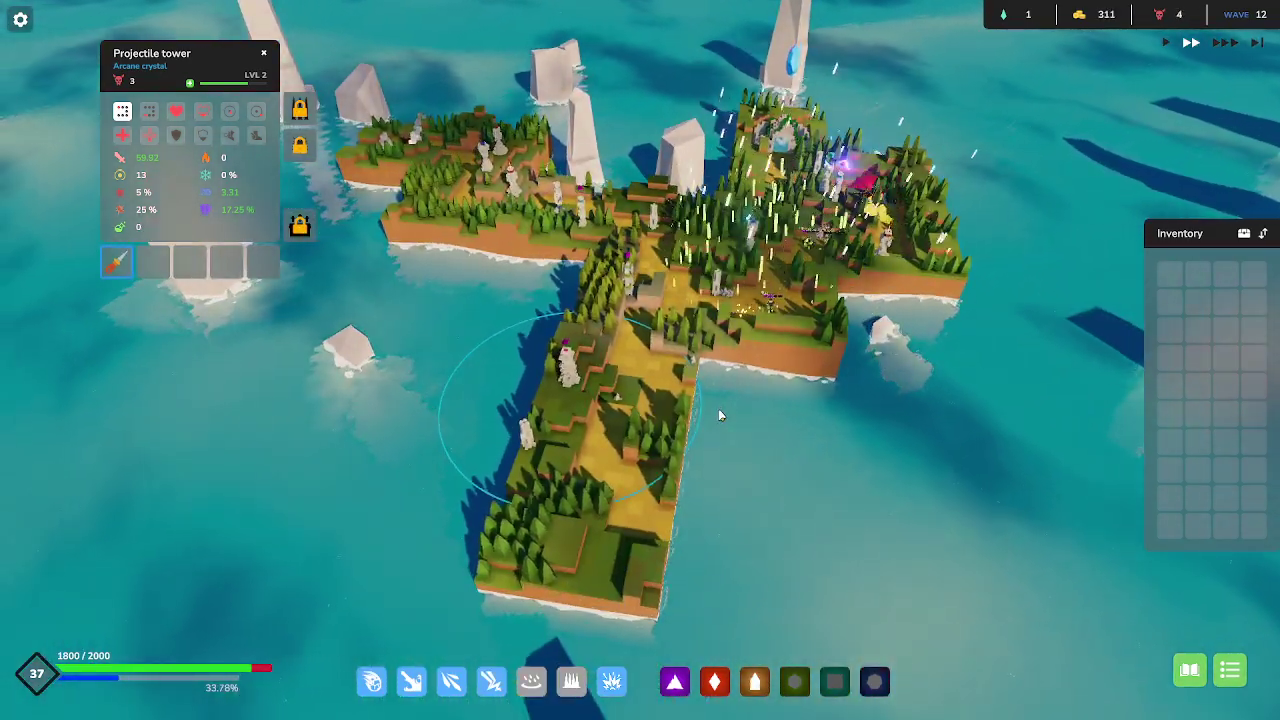
scroll(752, 500, "up", 2)
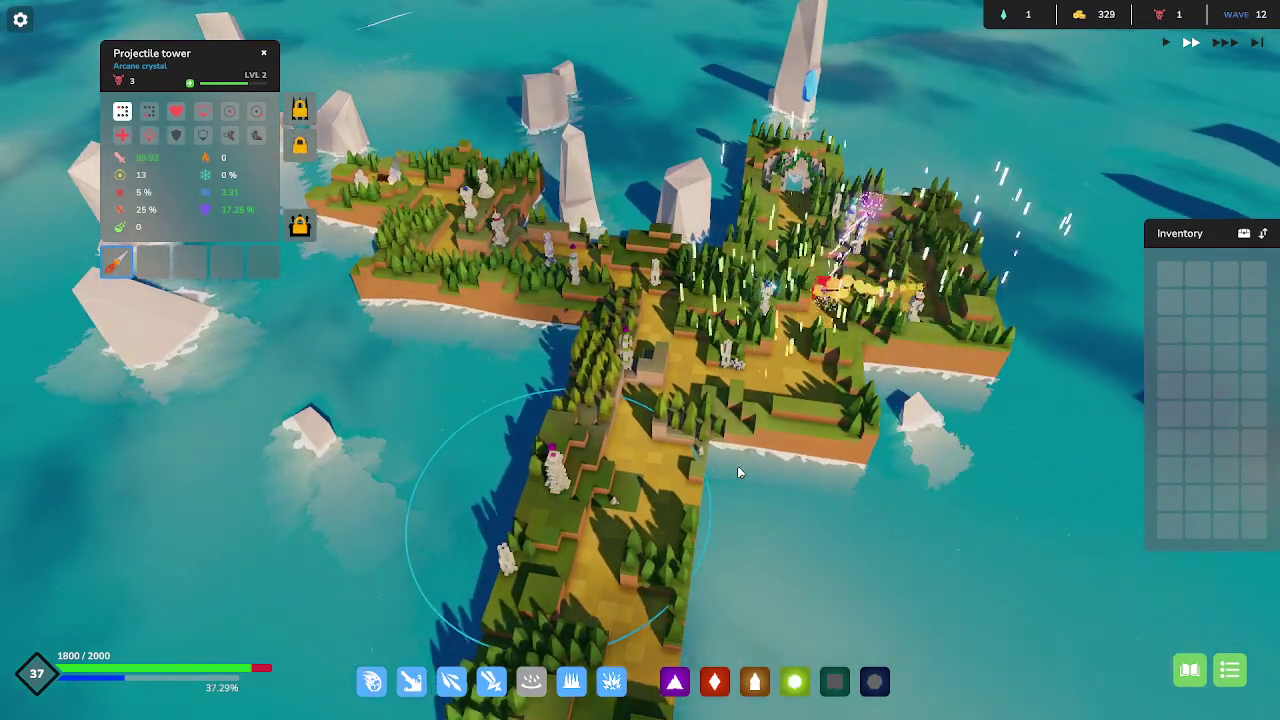
key("q")
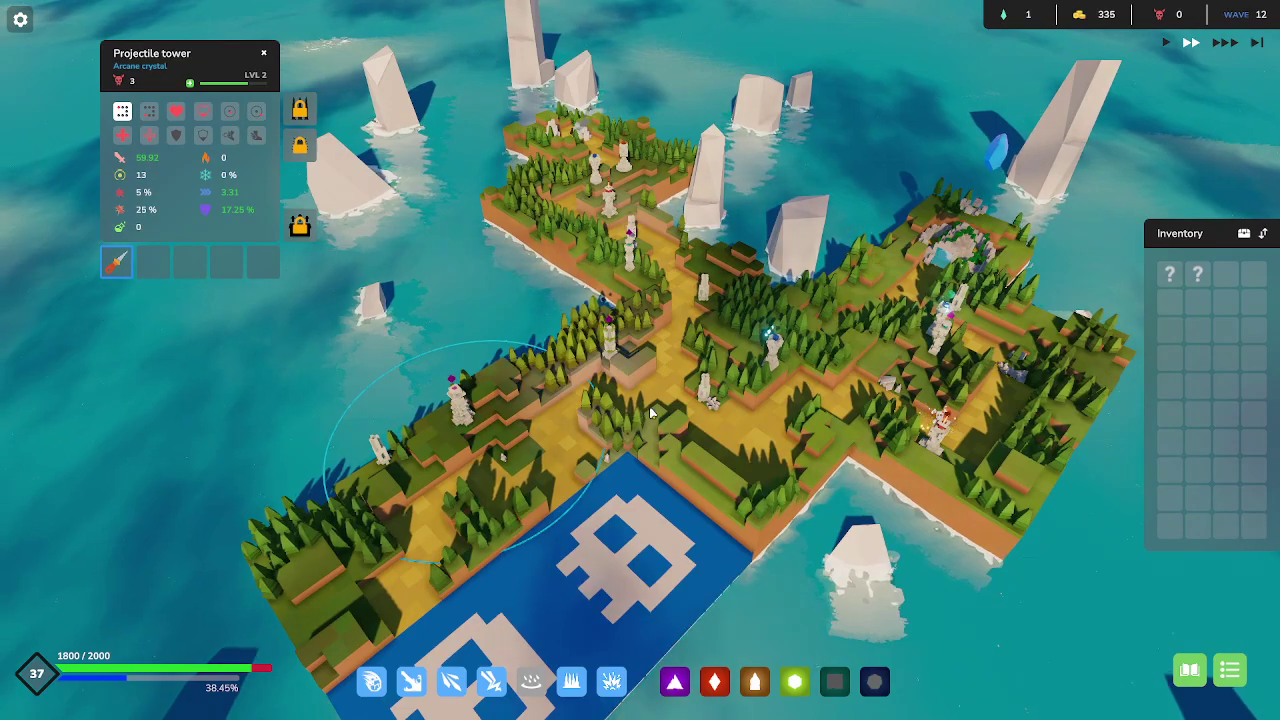
scroll(636, 563, "down", 2)
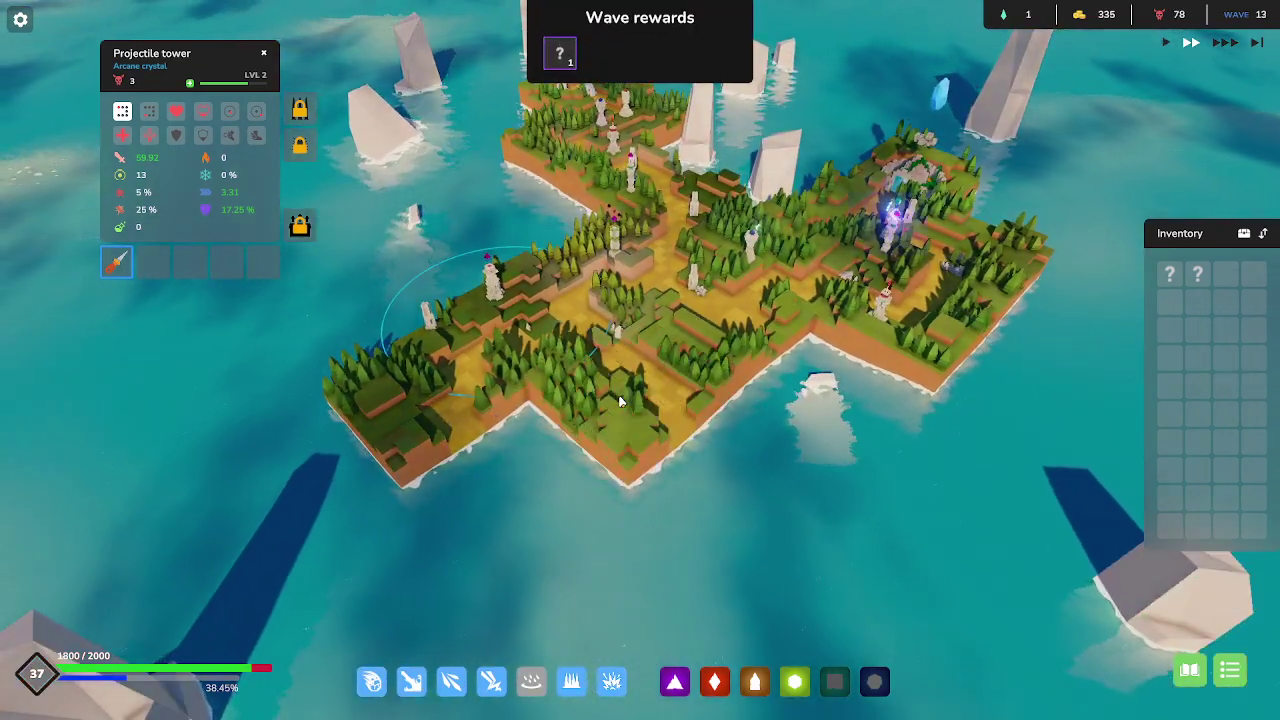
Equip the Lucky crit clover on the Poison-crystal Rain tower.
key("q")
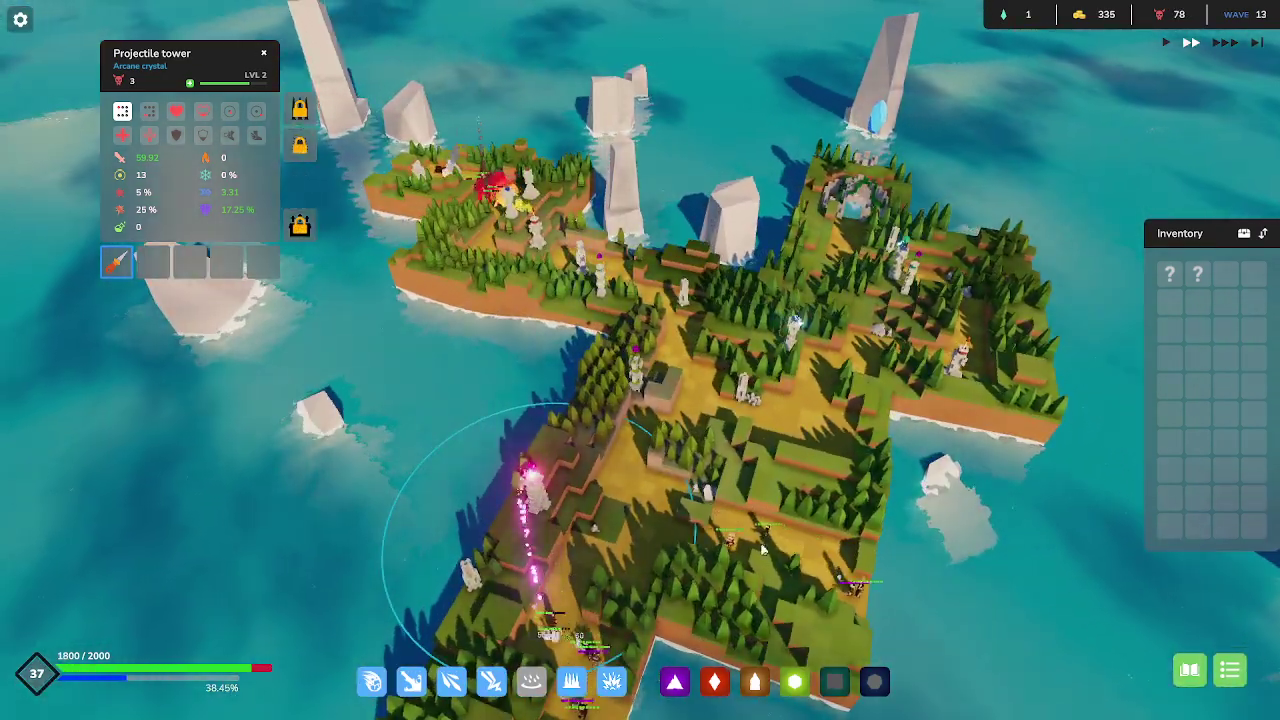
scroll(603, 705, "up", 2)
scroll(603, 705, "down", 1)
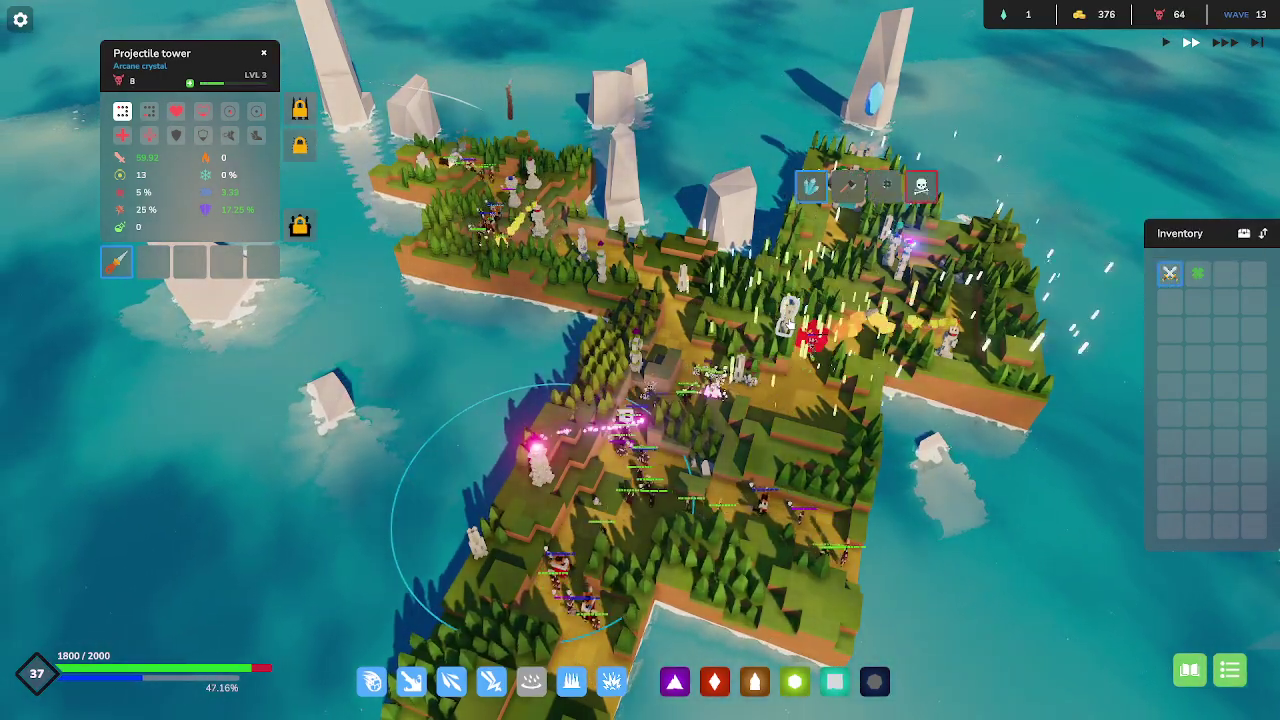
left_click(787, 325)
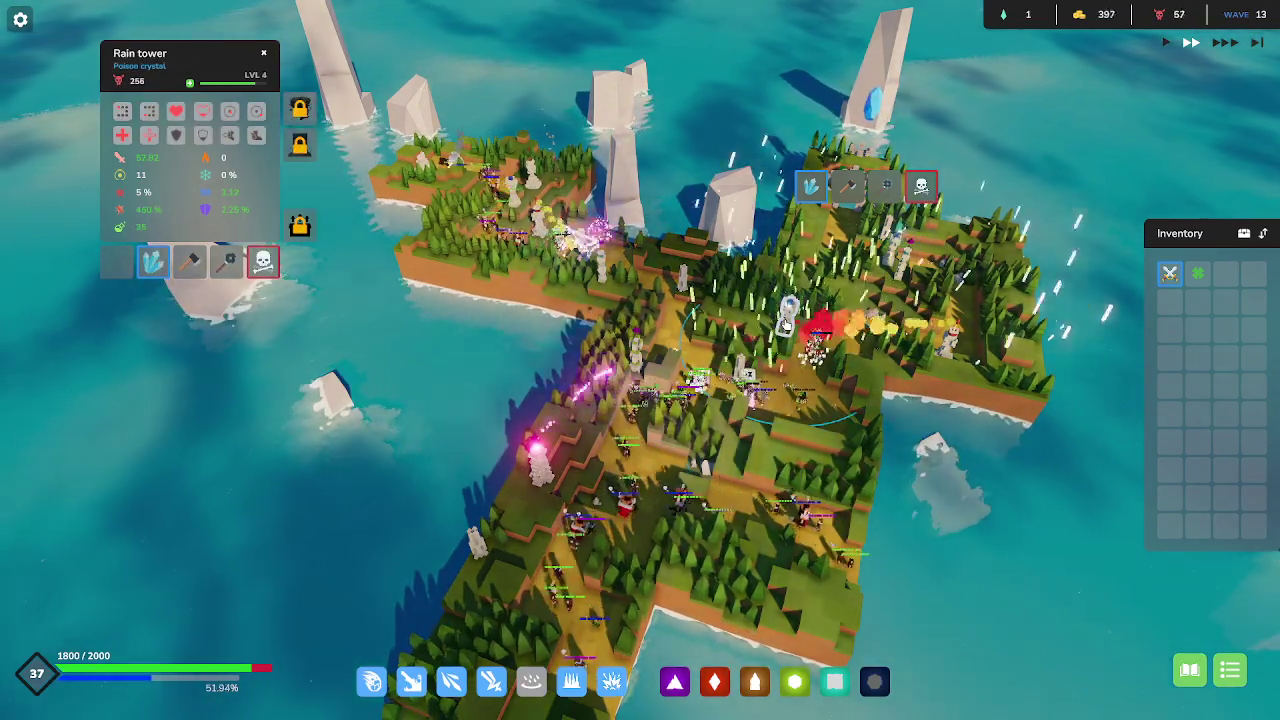
left_click(1197, 273)
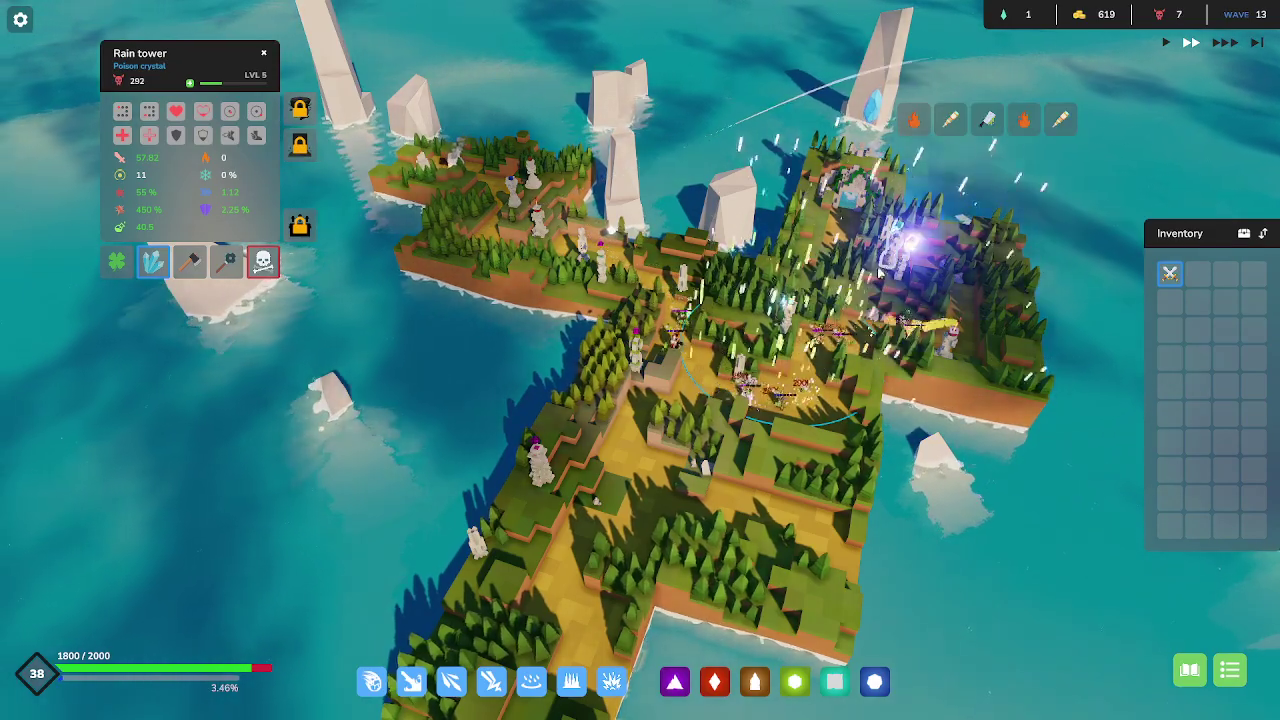
Swap the Rain tower's Flimsy mineral for Defense breaker, then add land starting wave 14.
left_click(153, 262)
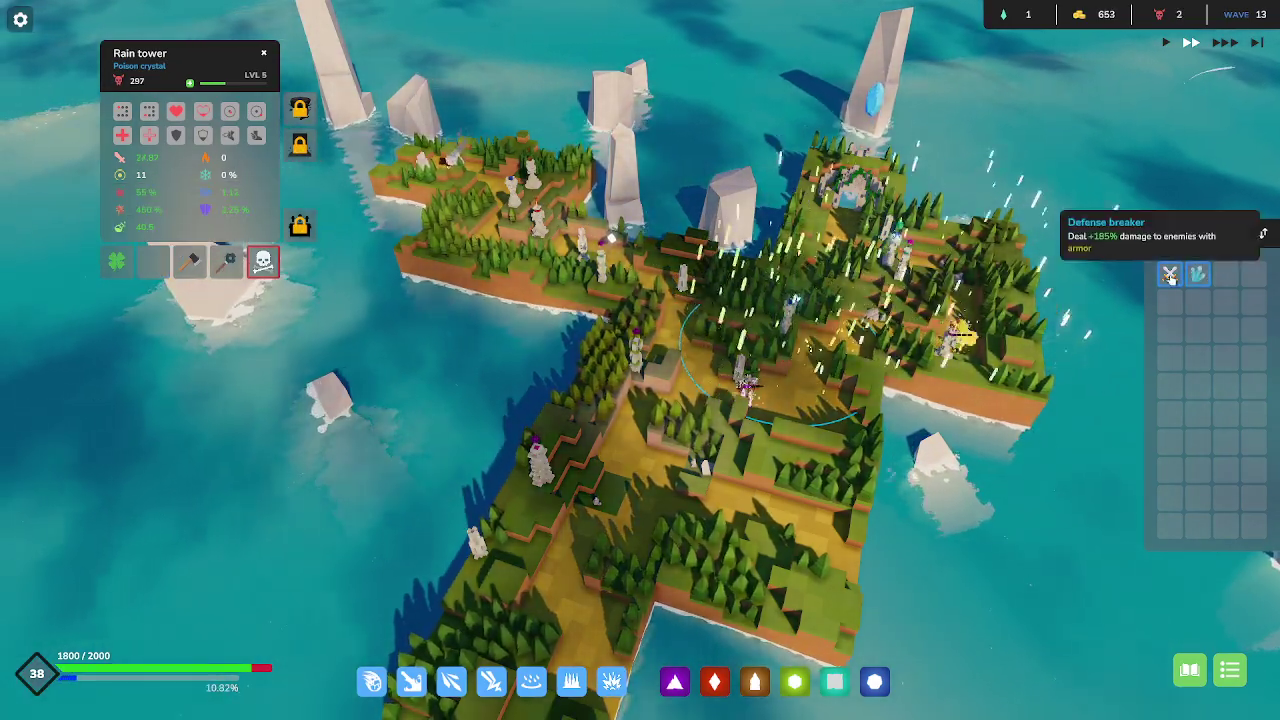
left_click(1172, 276)
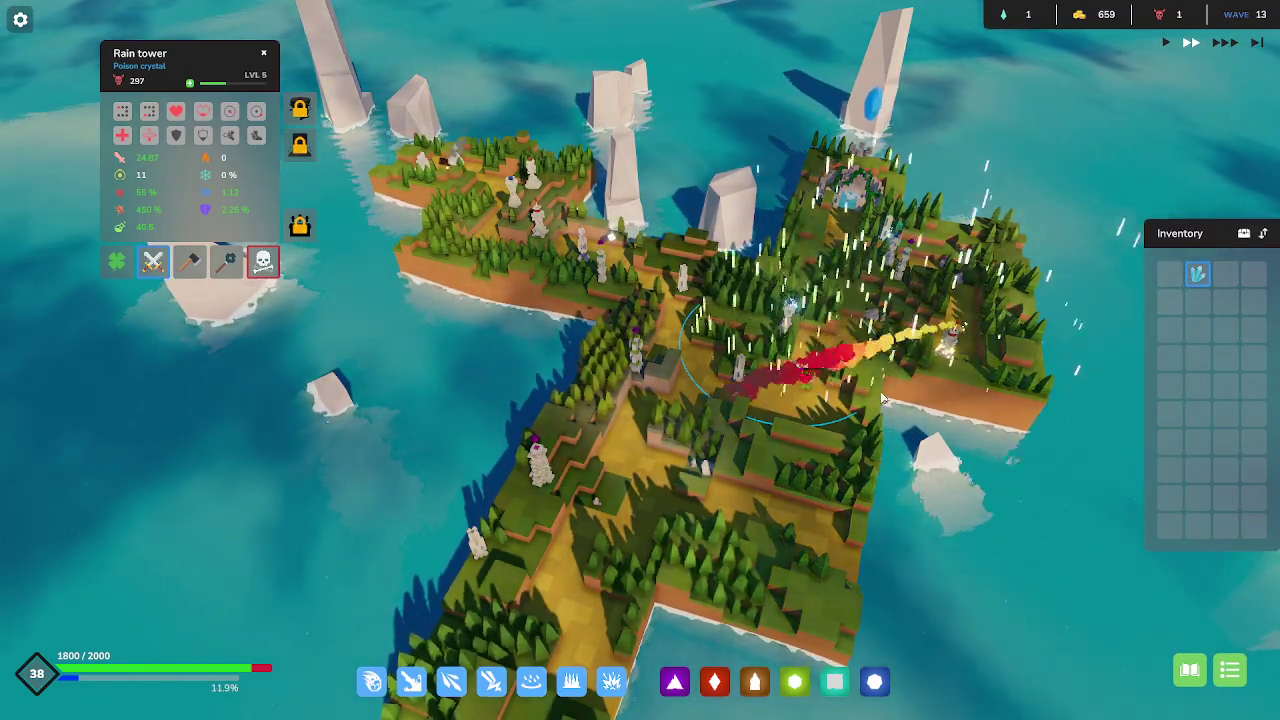
scroll(618, 343, "down", 2)
key("q")
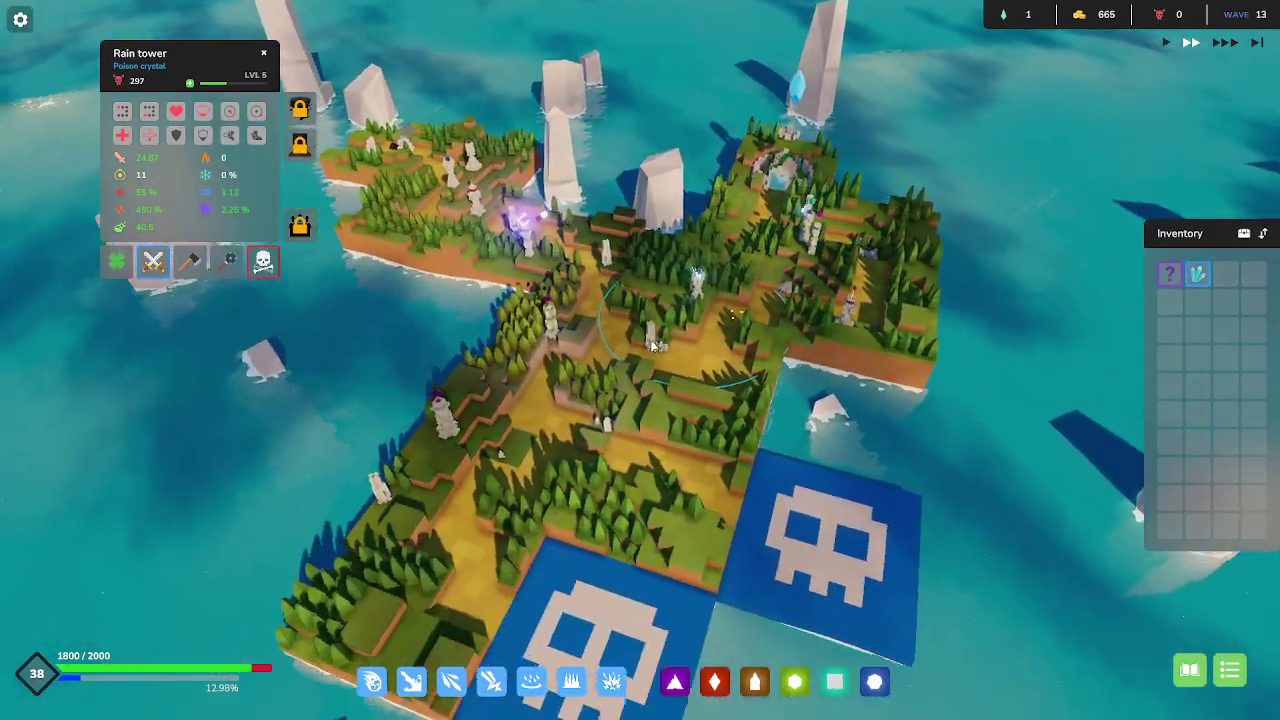
scroll(652, 345, "down", 2)
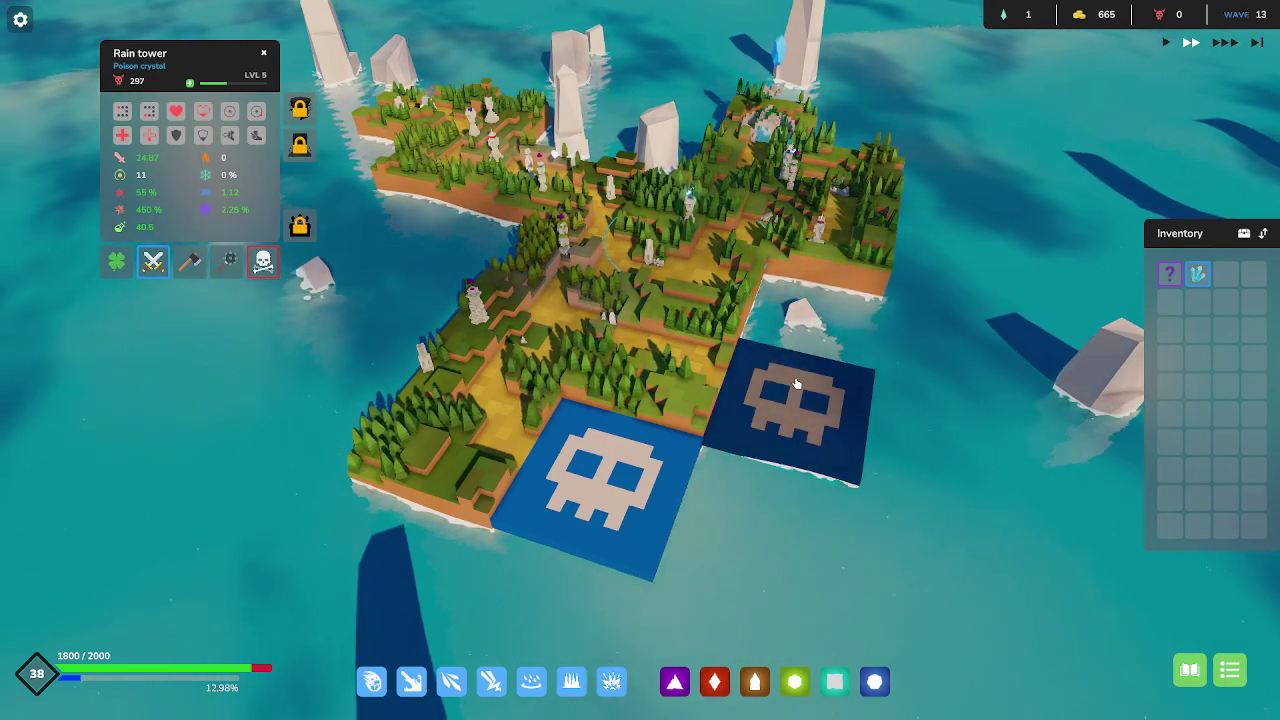
left_click(796, 384)
scroll(700, 480, "up", 2)
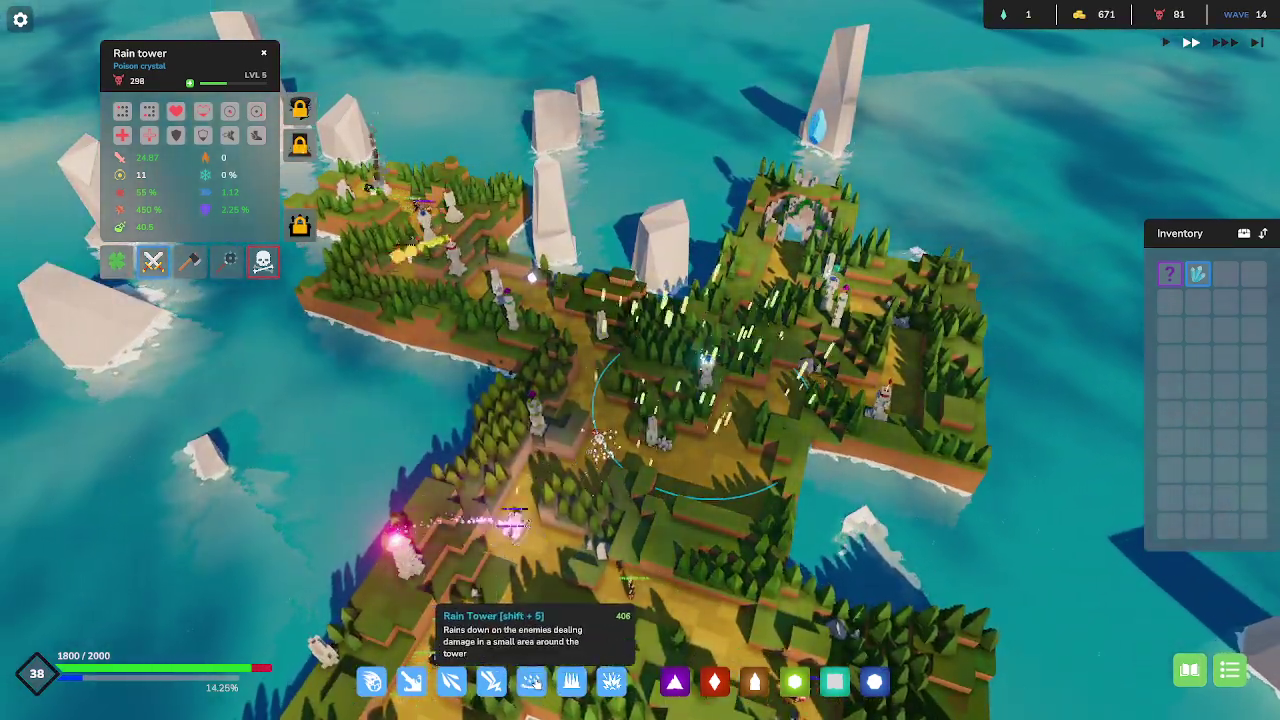
Build a new Rain tower on the island powered by a Fire crystal.
left_click(532, 681)
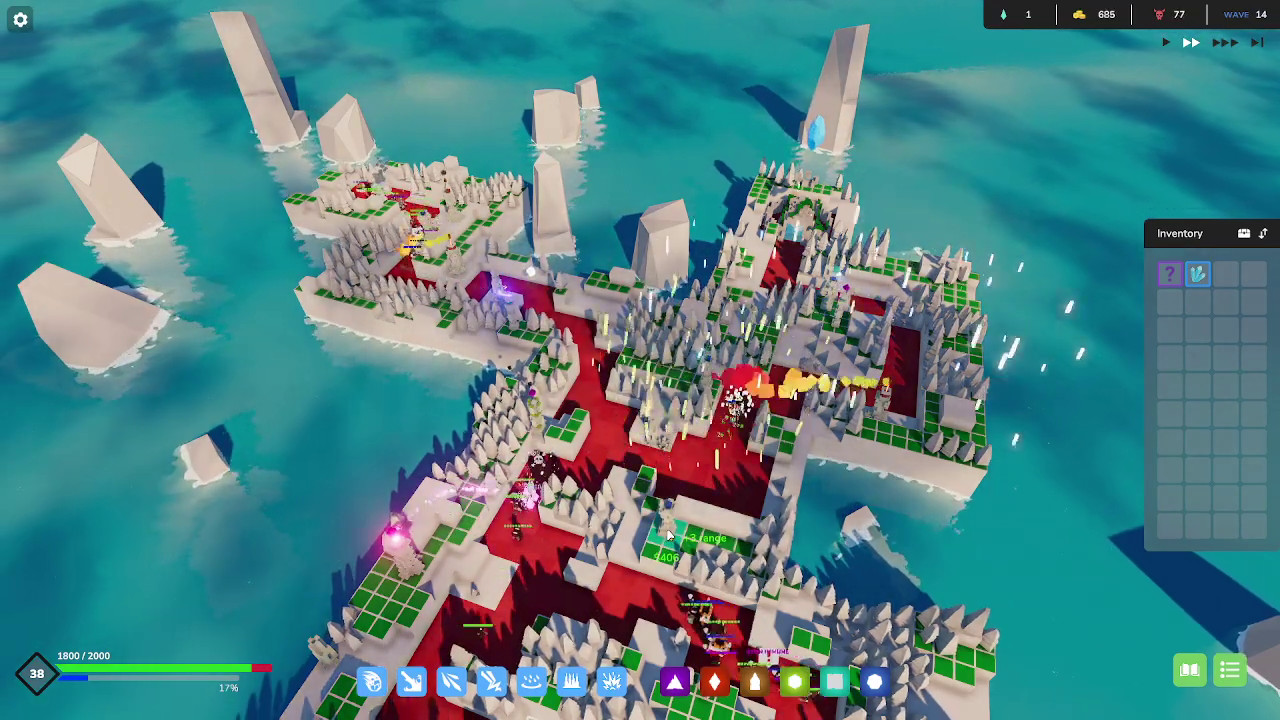
left_click(668, 535)
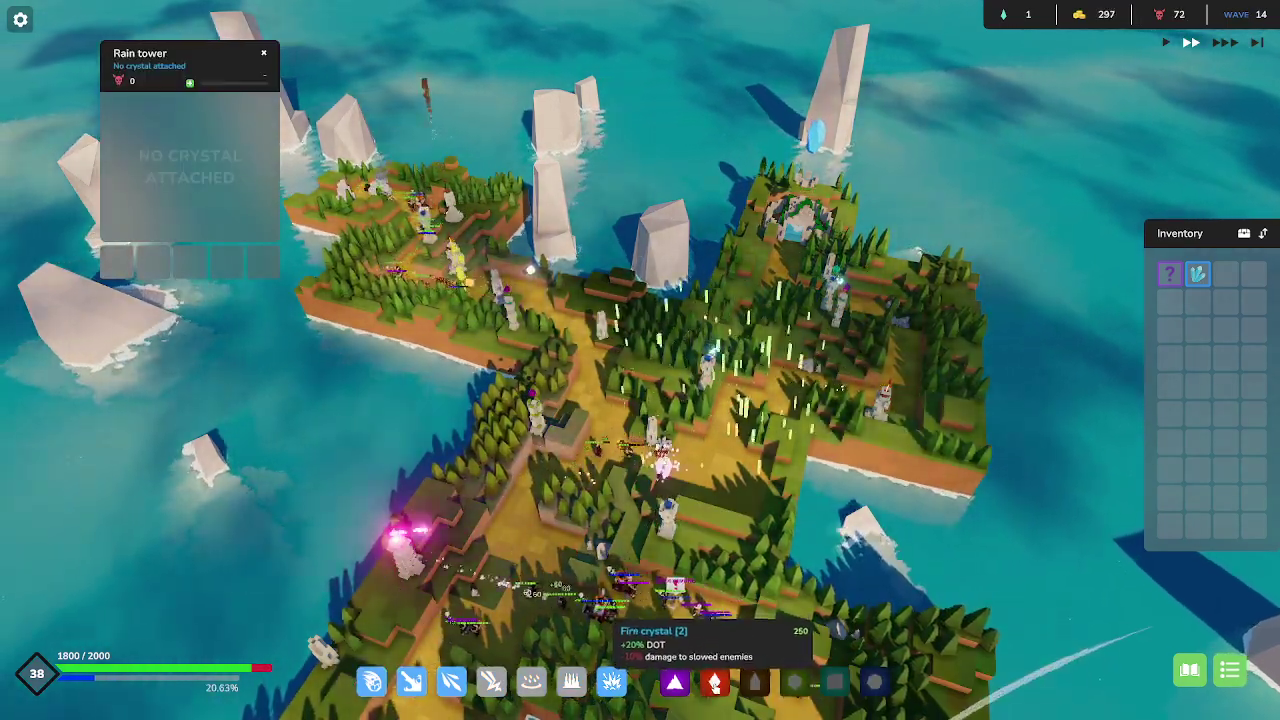
left_click(714, 683)
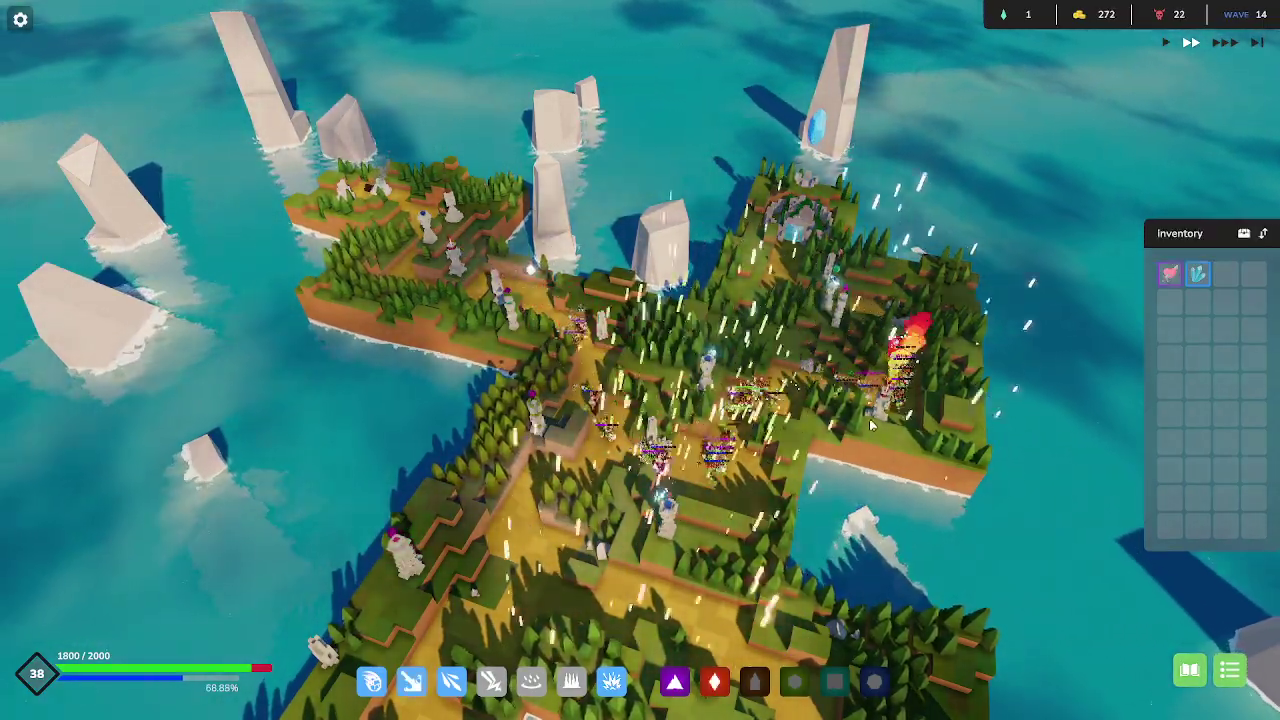
Equip the Critical damage mace on the poison Rain tower, raising its damage to 34.75.
left_click(872, 424)
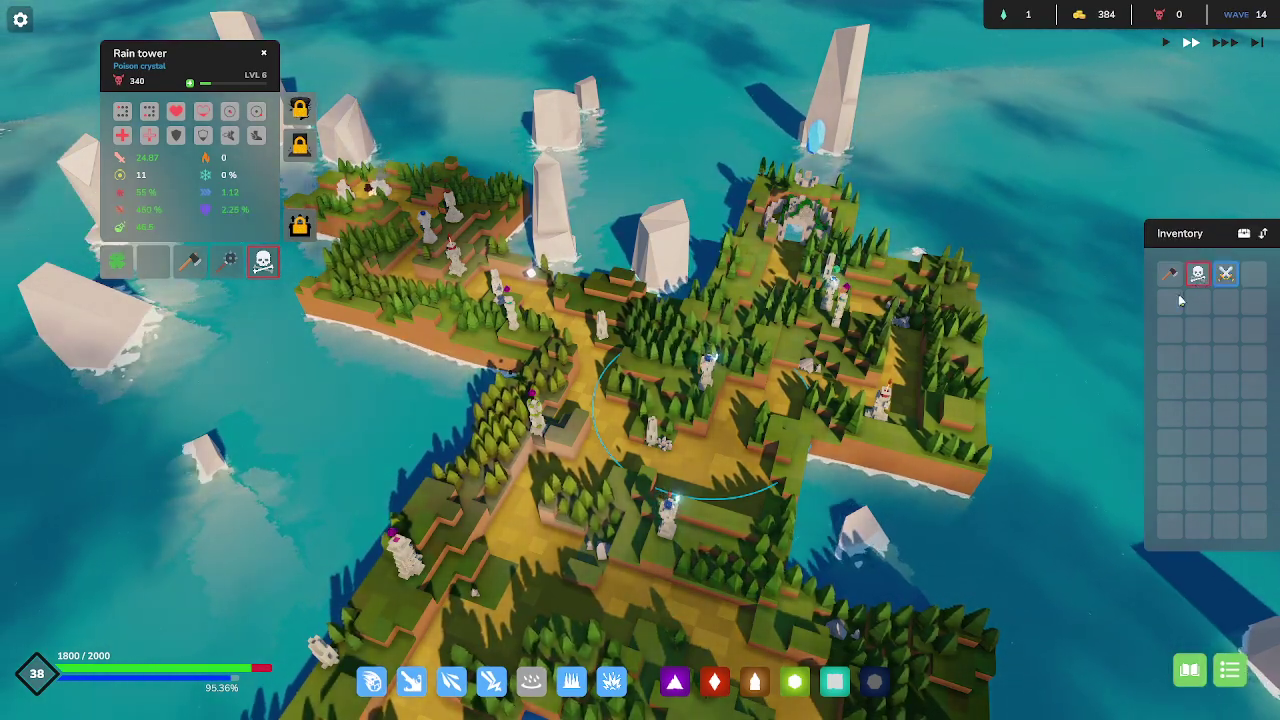
left_click(1197, 274)
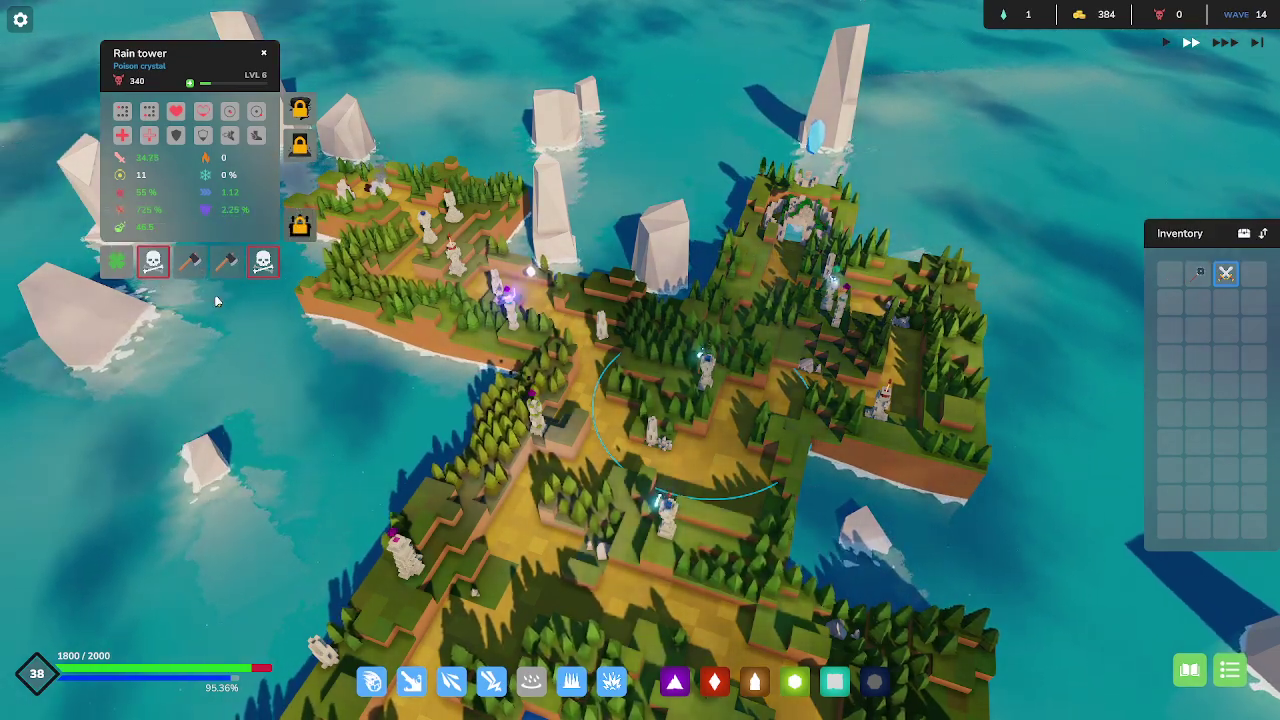
mouse_move(153, 262)
key("a")
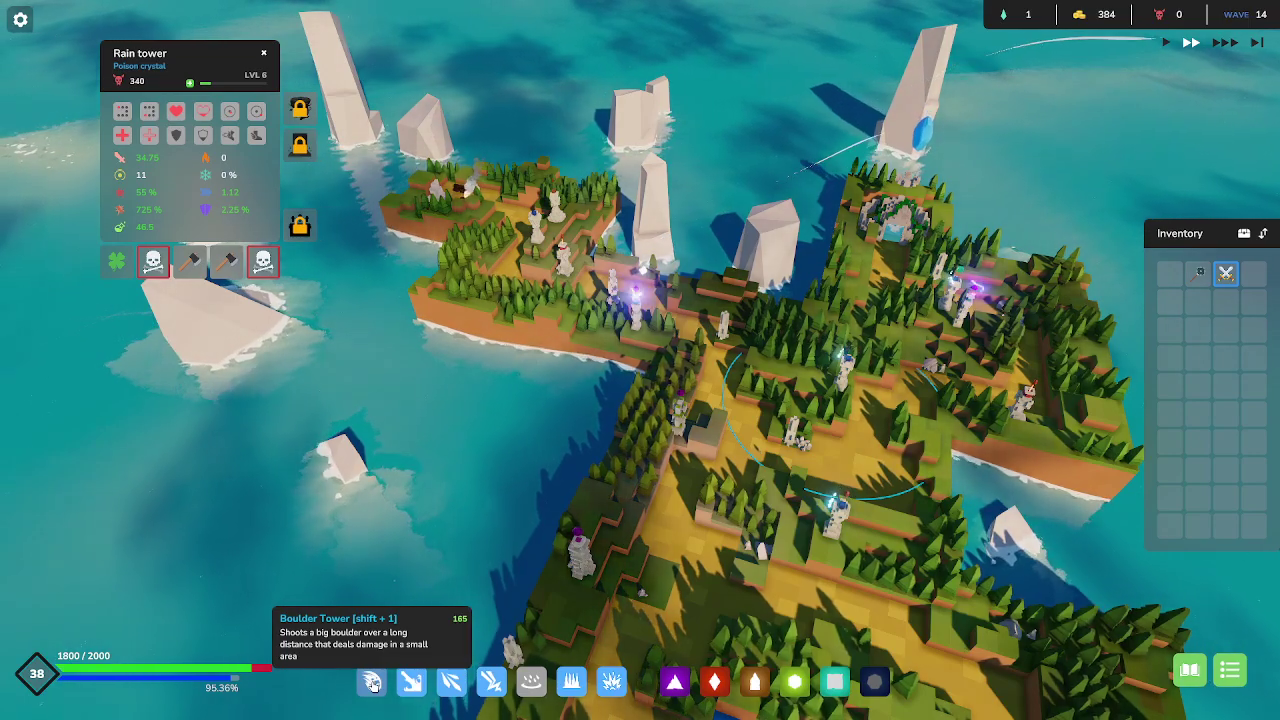
Build a Boulder tower on the island with the Arcane crystal.
left_click(372, 683)
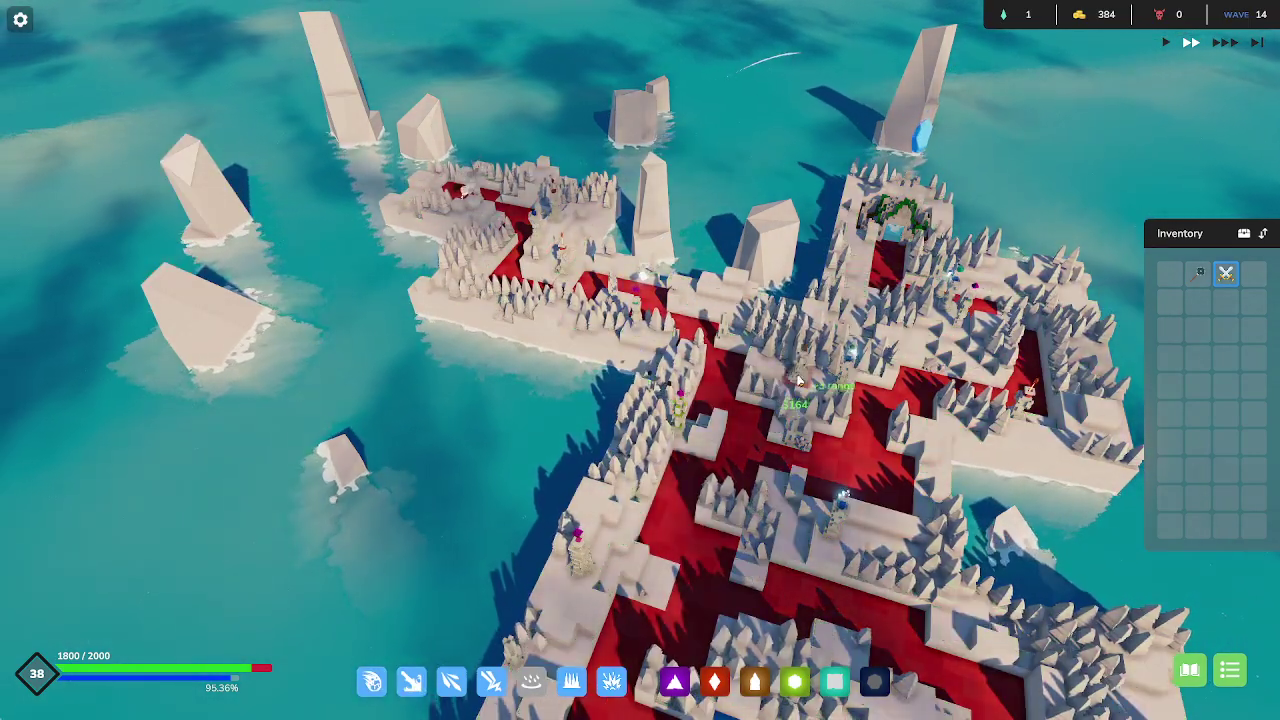
left_click(806, 381)
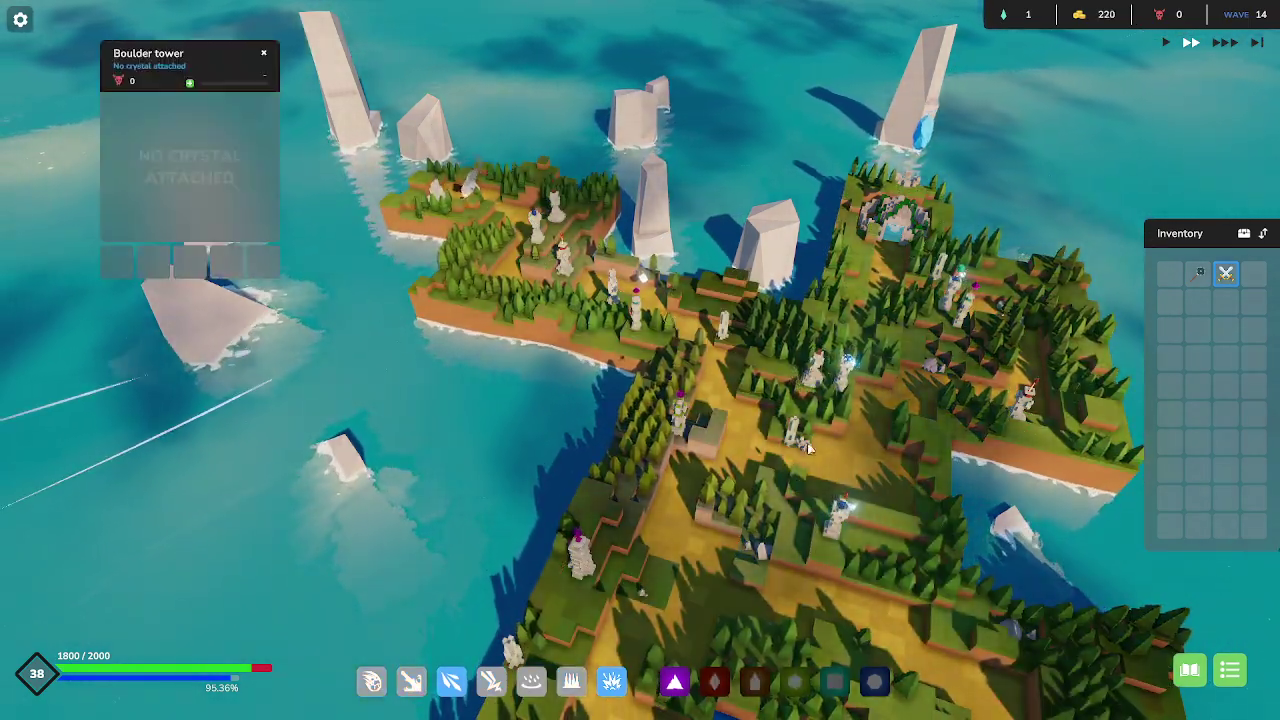
left_click(790, 440)
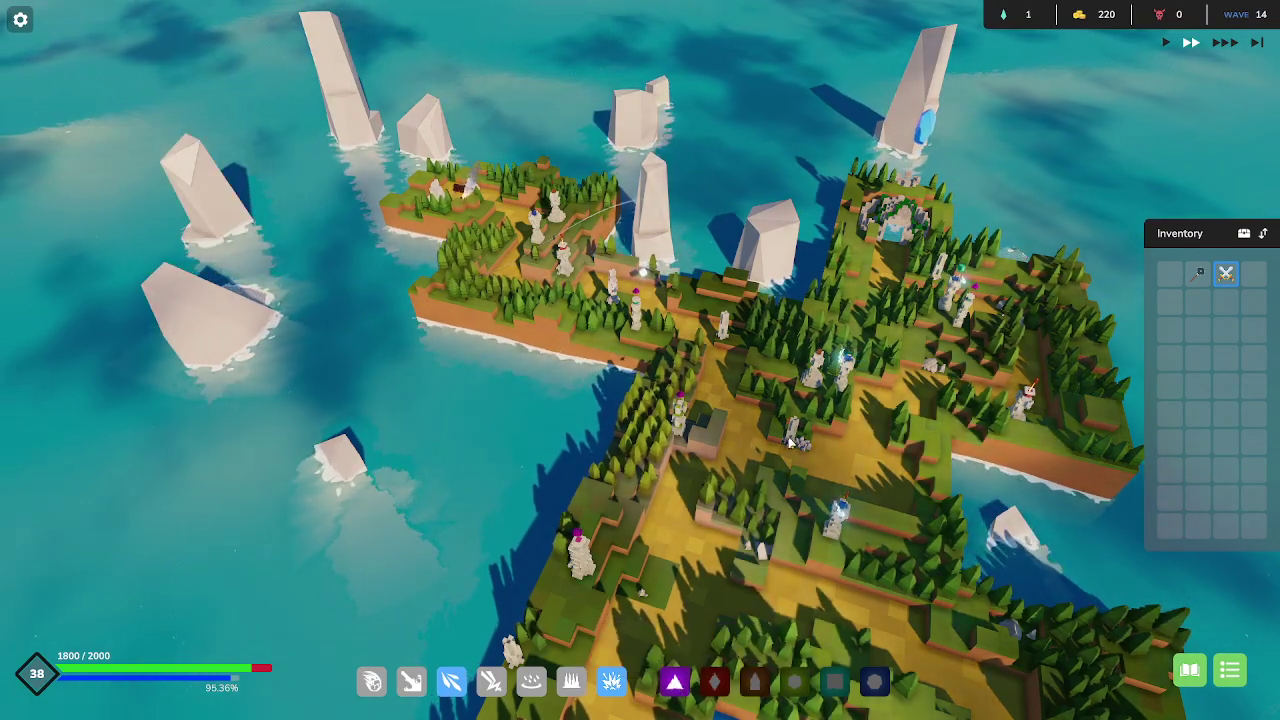
Move the skull, hammer and clover items onto the Boulder tower, removing its Critical damage mace.
left_click(818, 384)
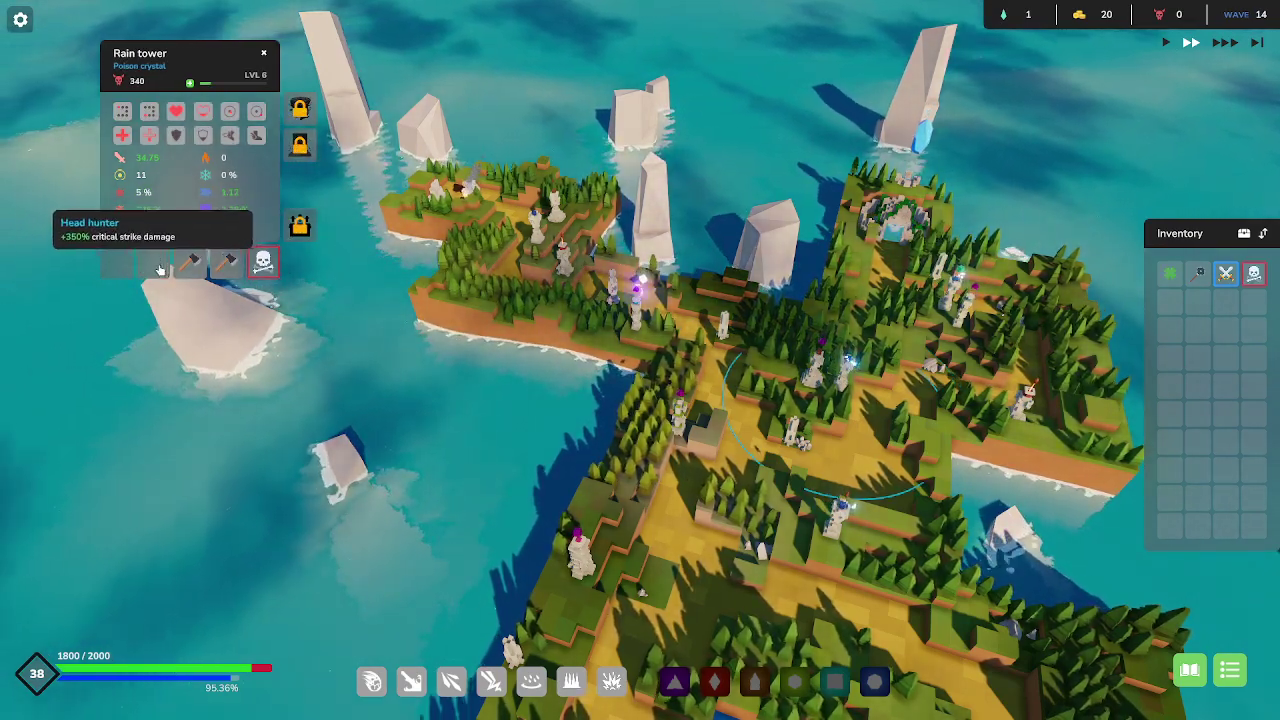
left_click(263, 262)
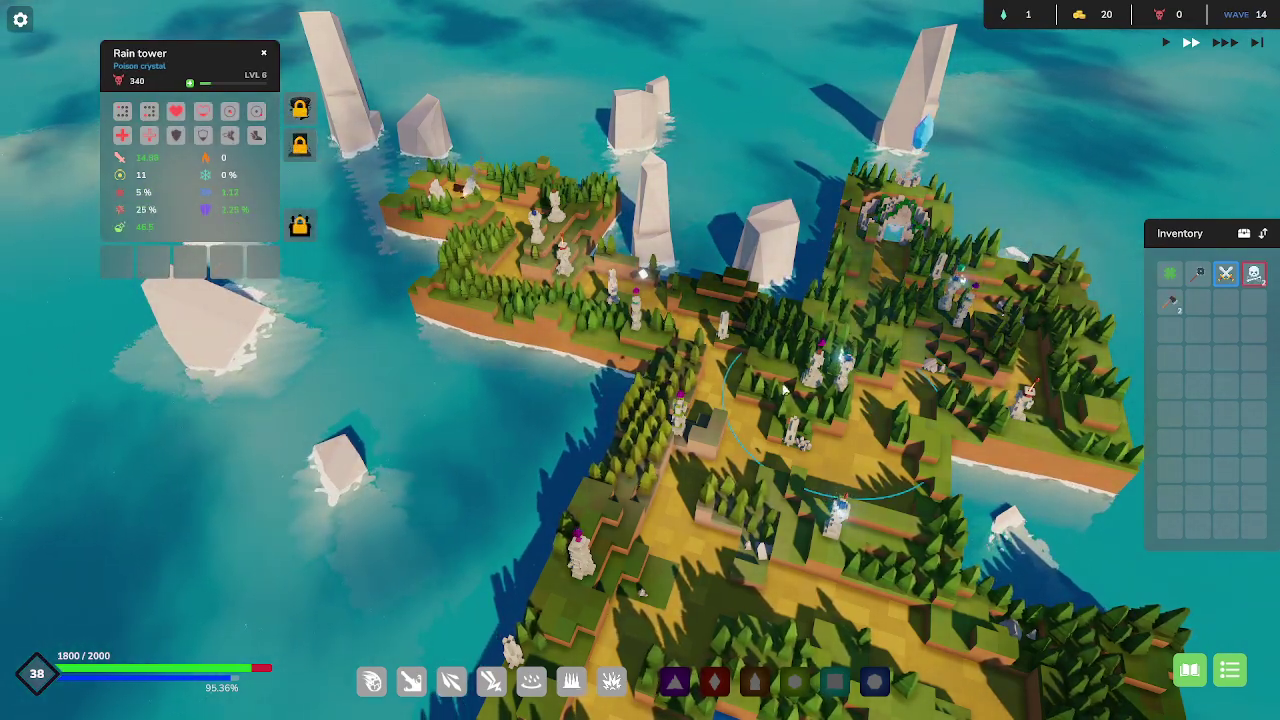
left_click(1198, 272)
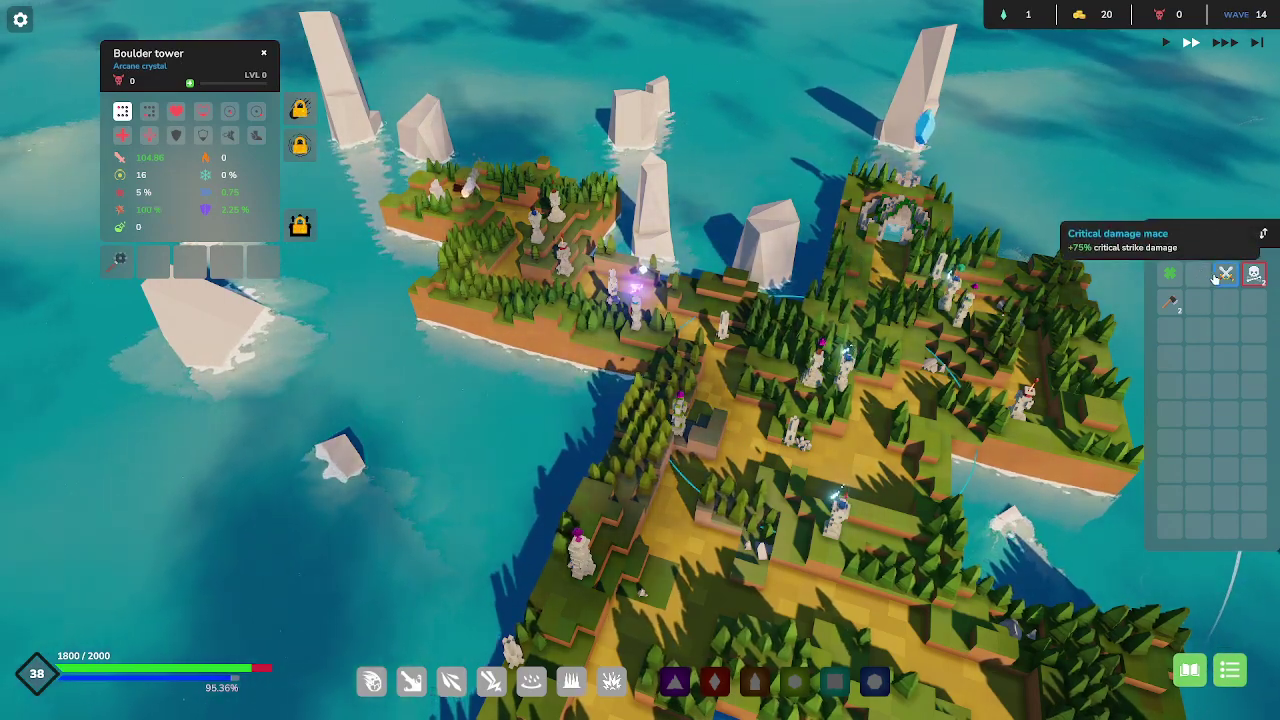
left_click(1254, 275)
left_click(1254, 275)
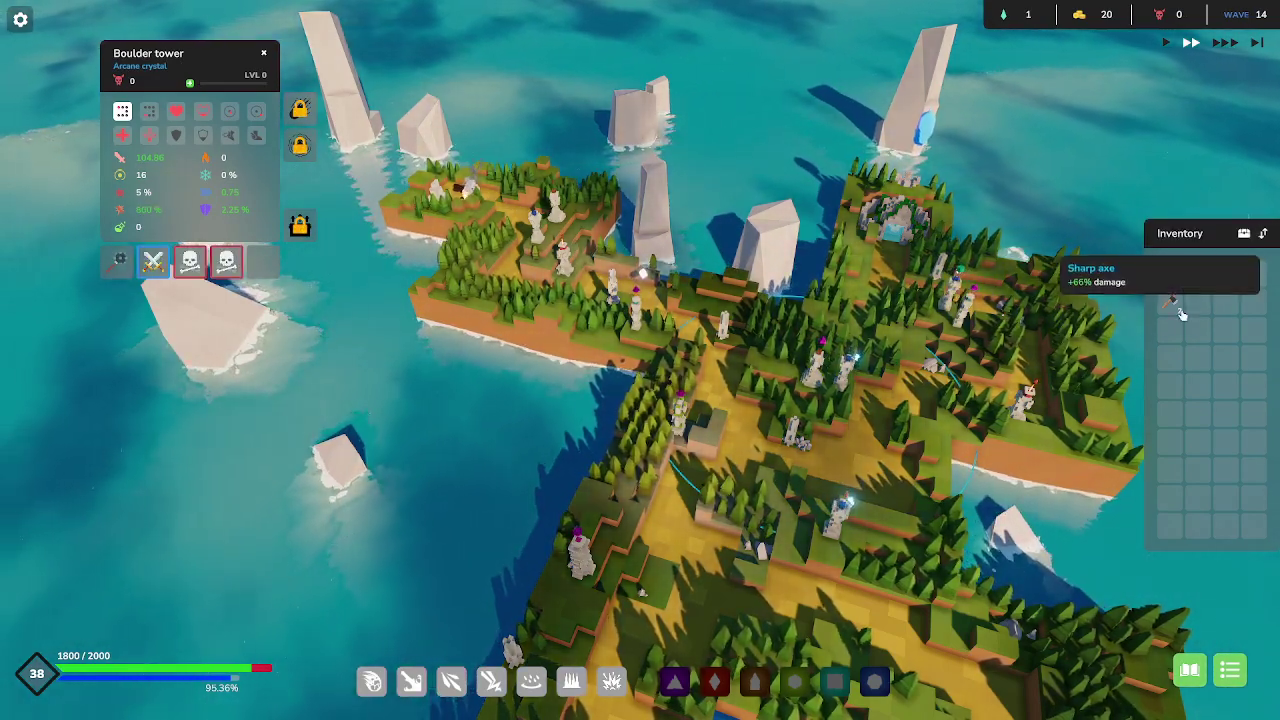
left_click(1172, 303)
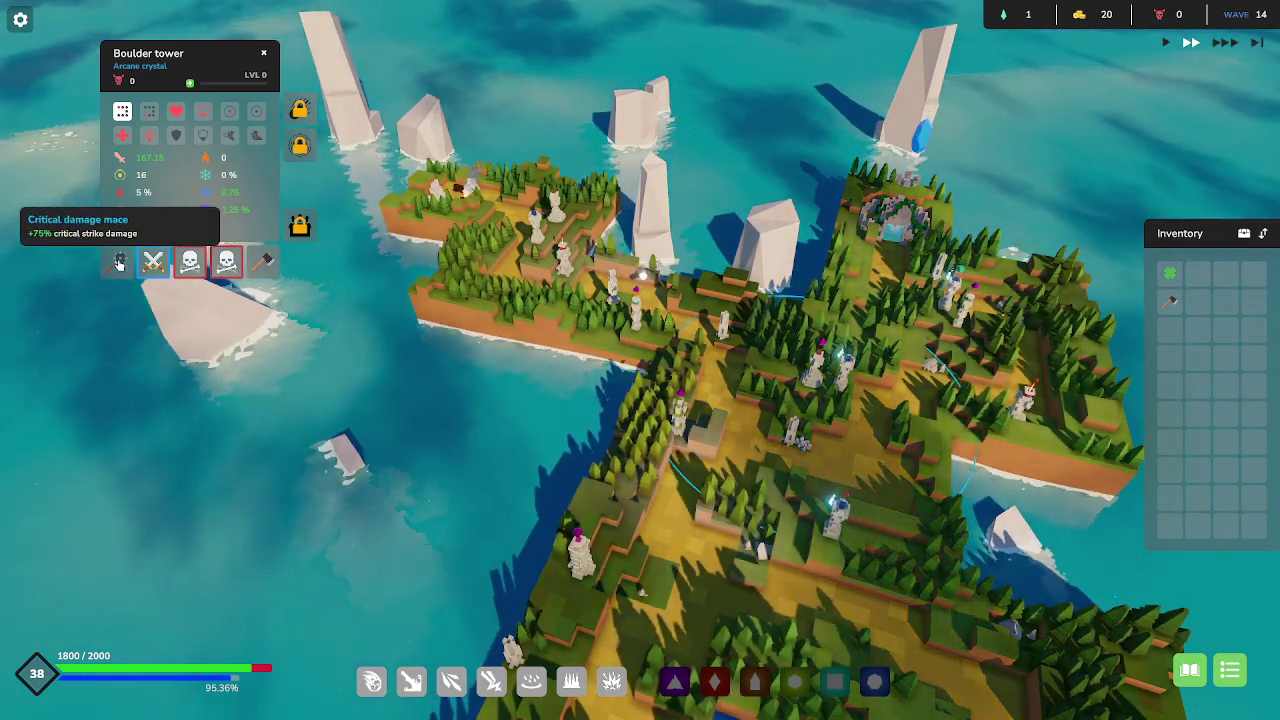
left_click(119, 262)
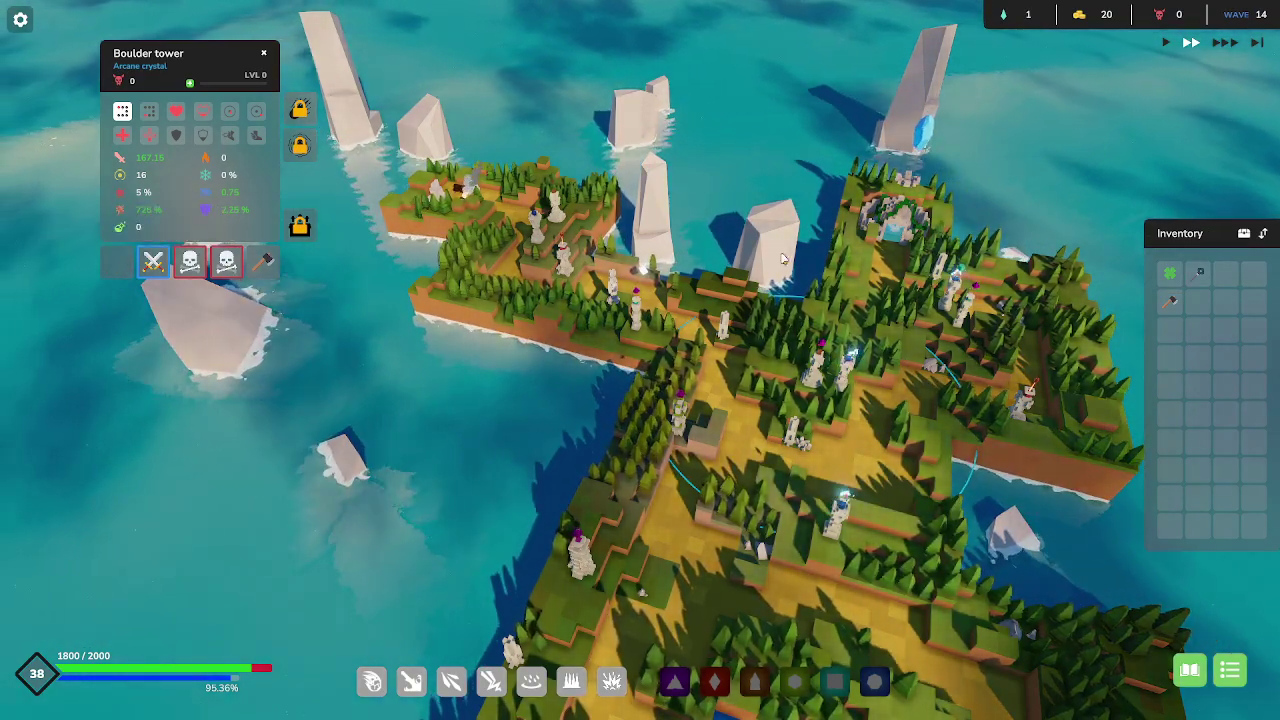
left_click(1170, 272)
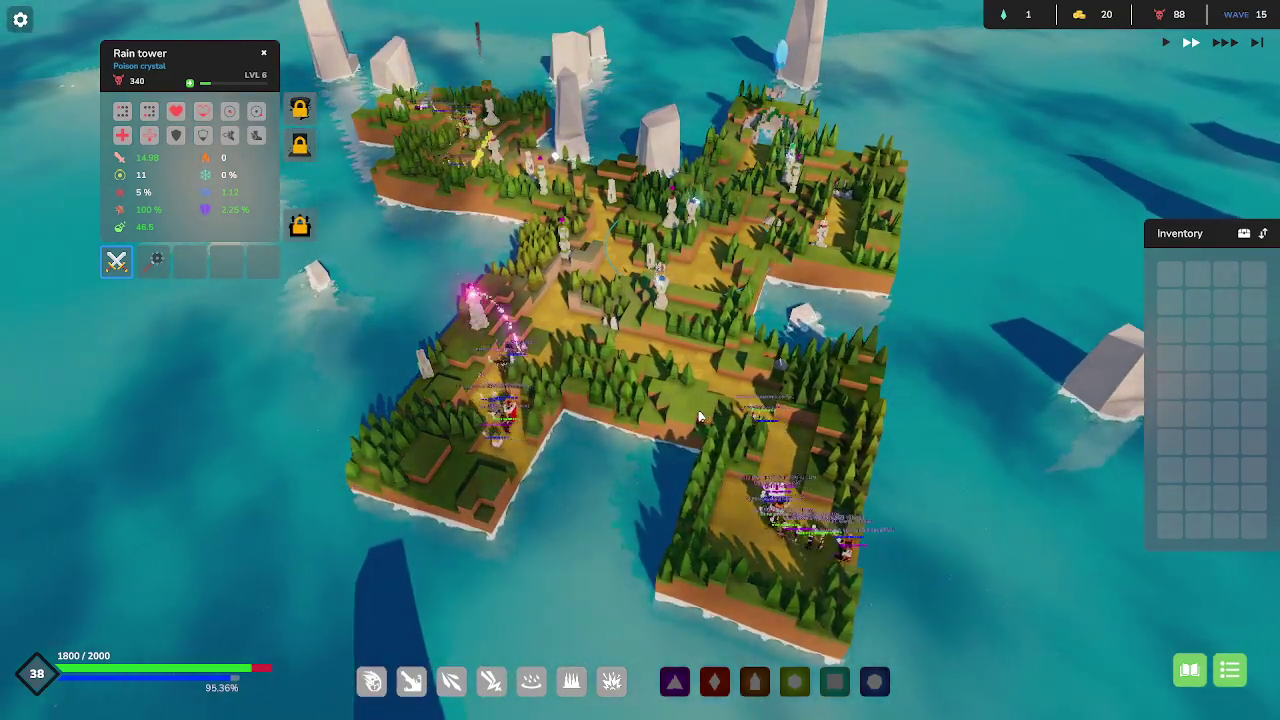
scroll(705, 416, "up", 2)
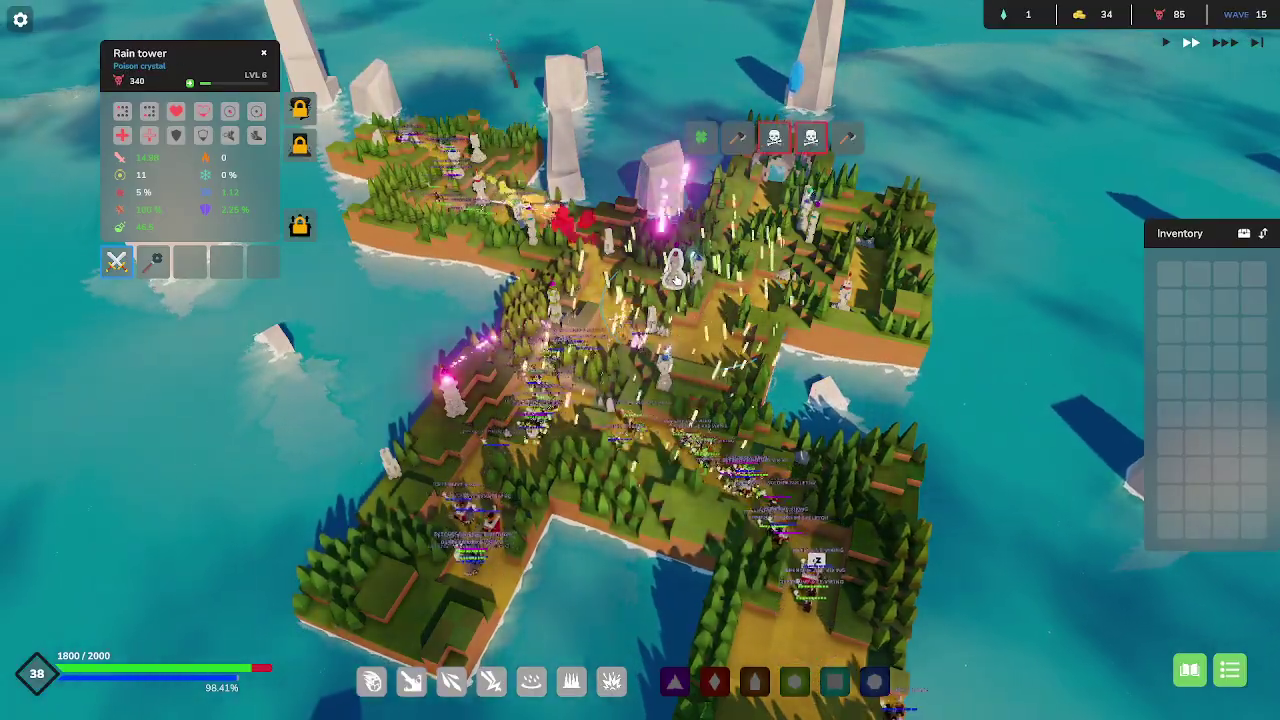
Select the Boulder tower as wave 15 ends in defeat after 30 towers and 11:29.
left_click(676, 272)
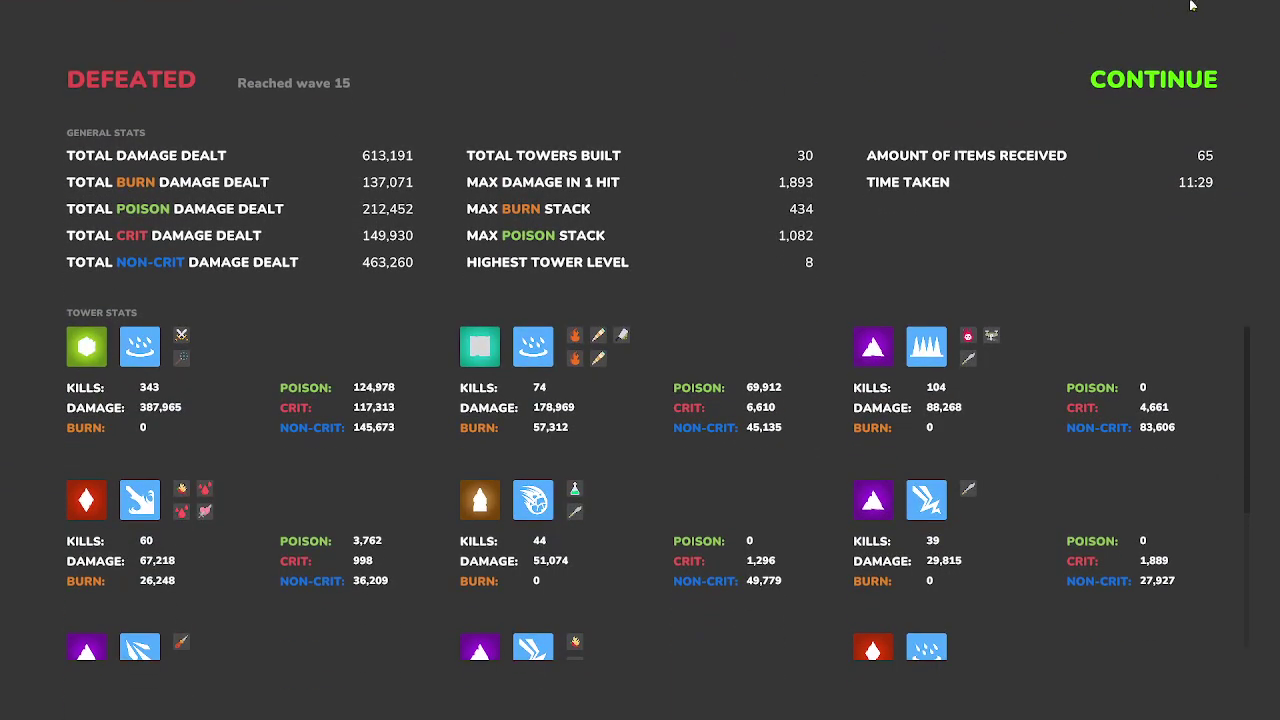
Continue past the defeat stats and the level-39 progression screen to the main menu.
left_click(1166, 86)
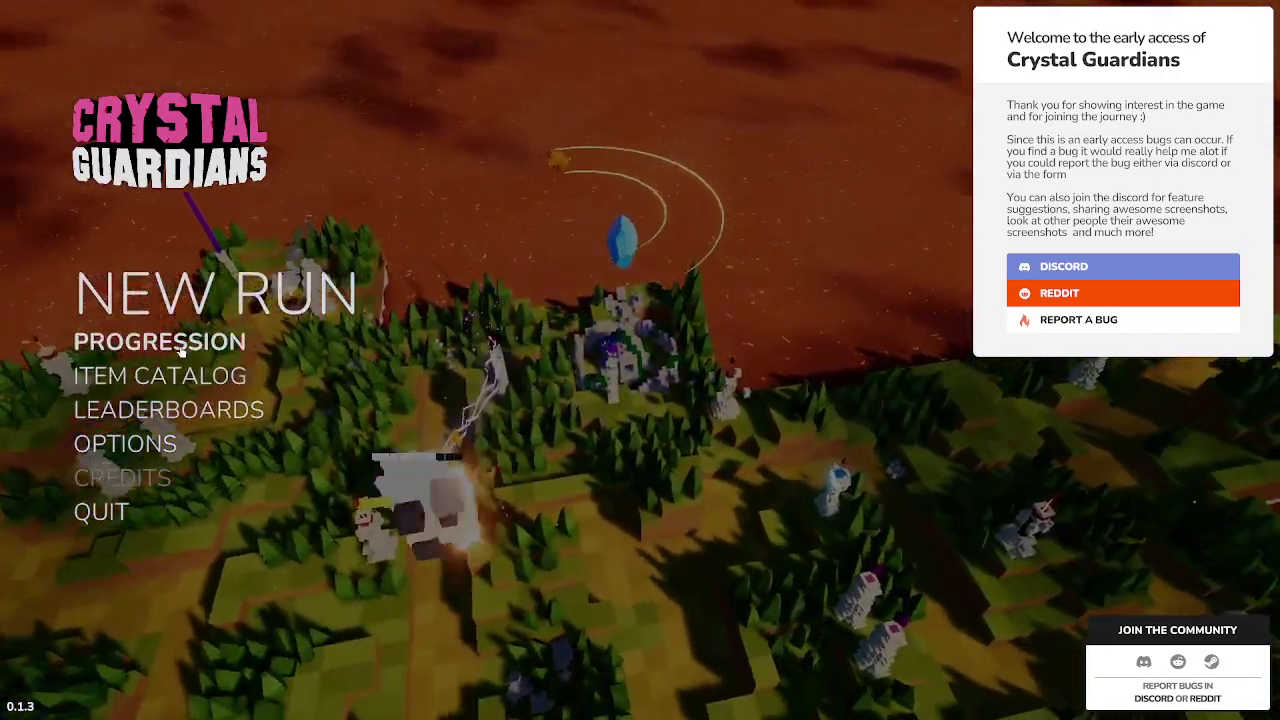
Open the progression skill tree and pan over to the Fire crystal branch.
left_click(181, 345)
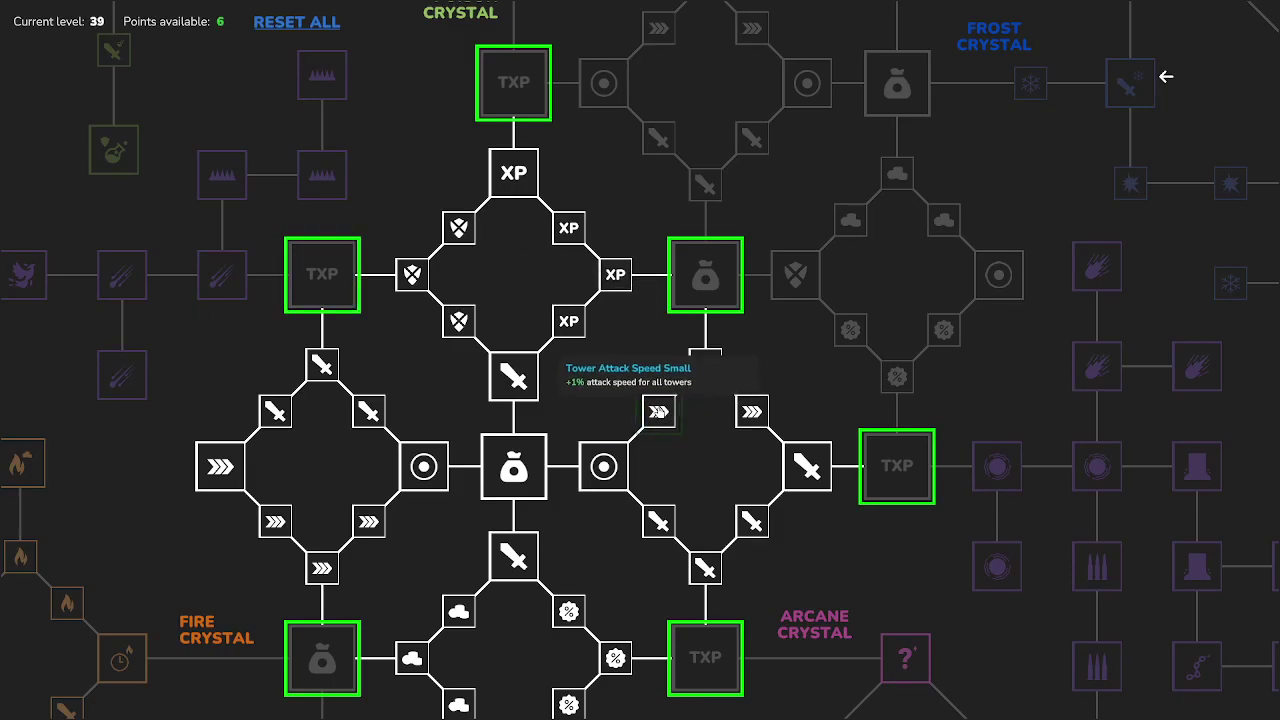
left_click_drag(563, 563, 606, 255)
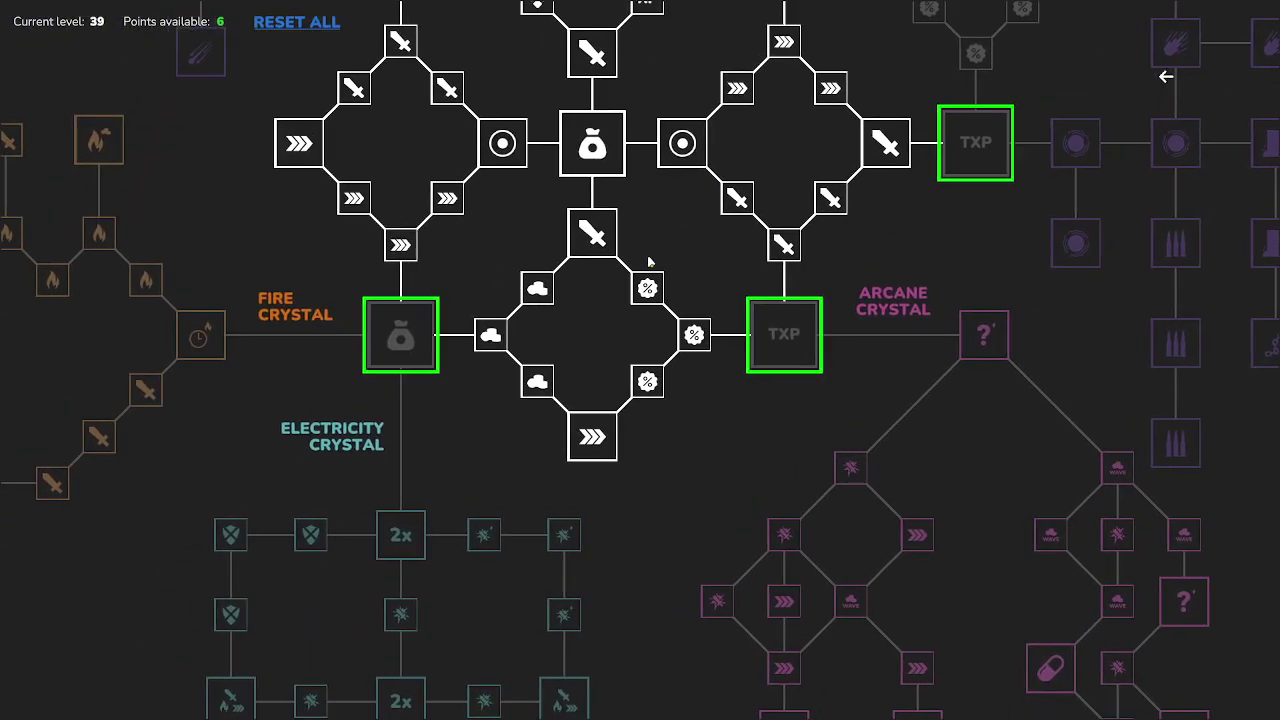
left_click_drag(658, 273, 889, 400)
left_click_drag(551, 371, 853, 367)
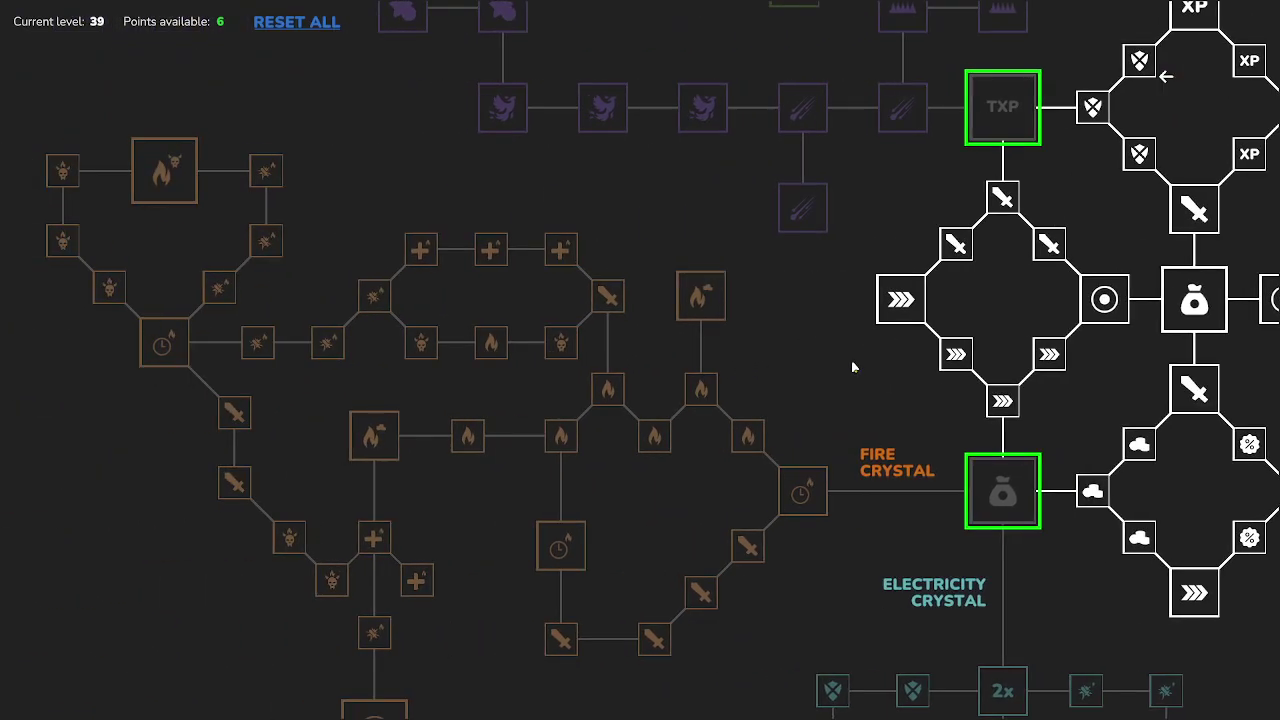
Pan across the Poison, Arcane and Frost crystal sections of the skill tree.
mouse_move(800, 277)
left_mouse_down()
mouse_move(743, 434)
mouse_move(553, 449)
left_mouse_up()
mouse_move(649, 354)
left_mouse_down()
mouse_move(544, 415)
mouse_move(446, 431)
left_mouse_up()
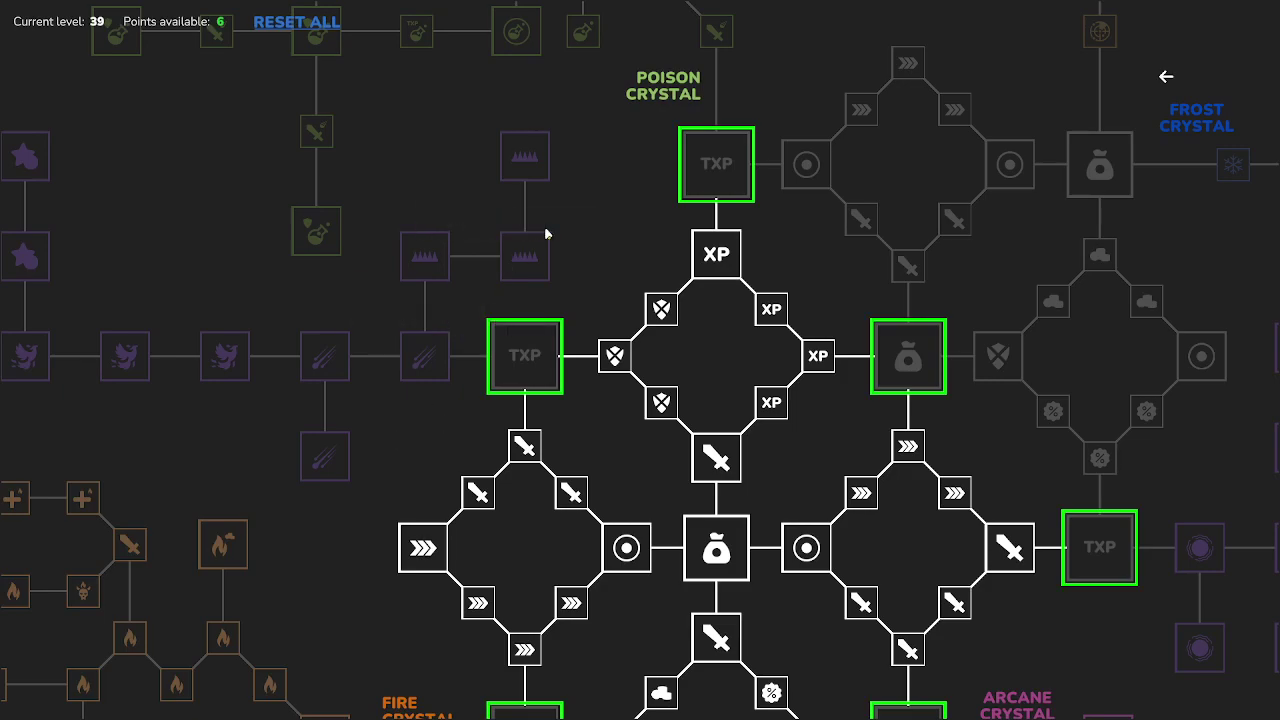
left_click_drag(1143, 366, 906, 313)
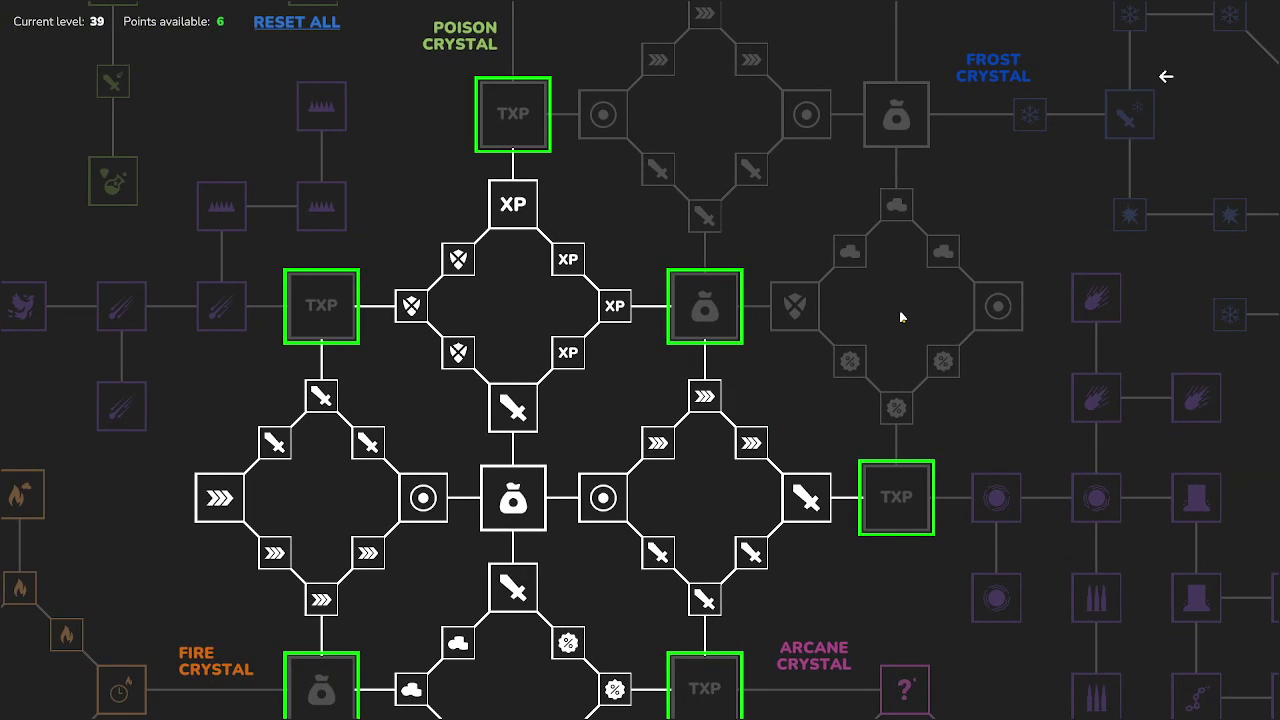